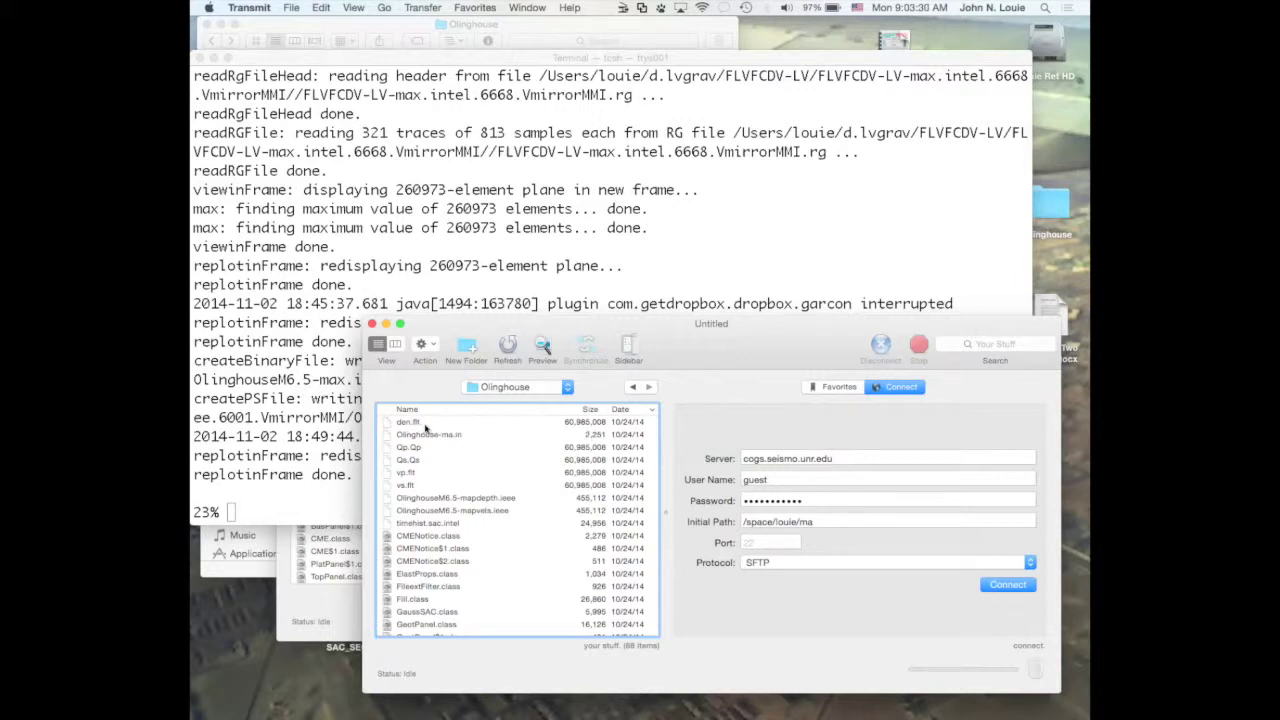
pyautogui.click(714, 334)
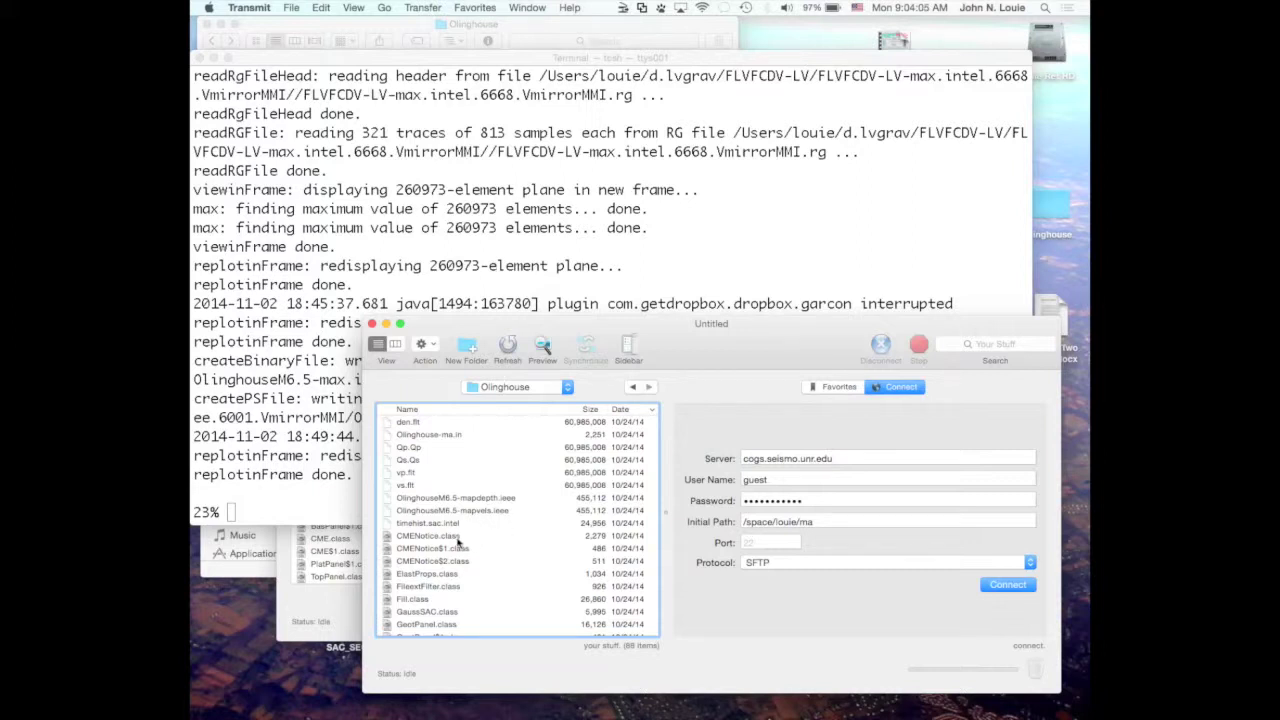
pyautogui.scroll(-3, 479, 605)
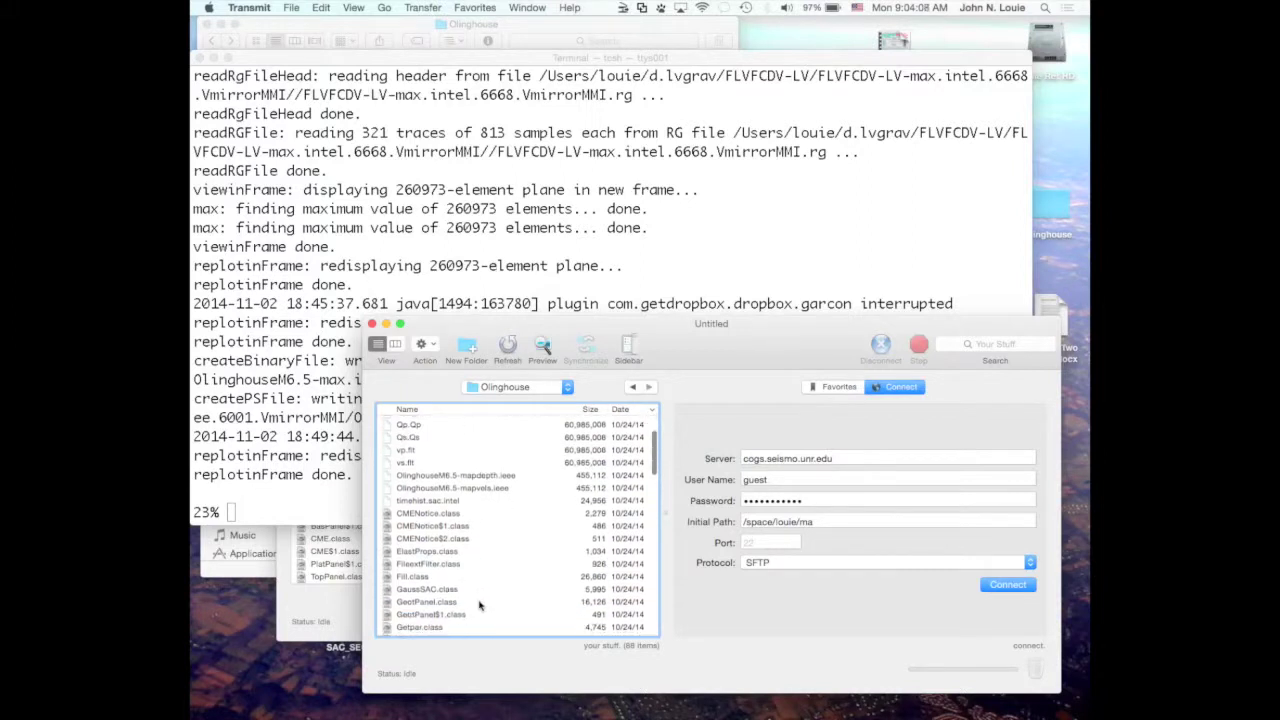
pyautogui.scroll(-6, 479, 605)
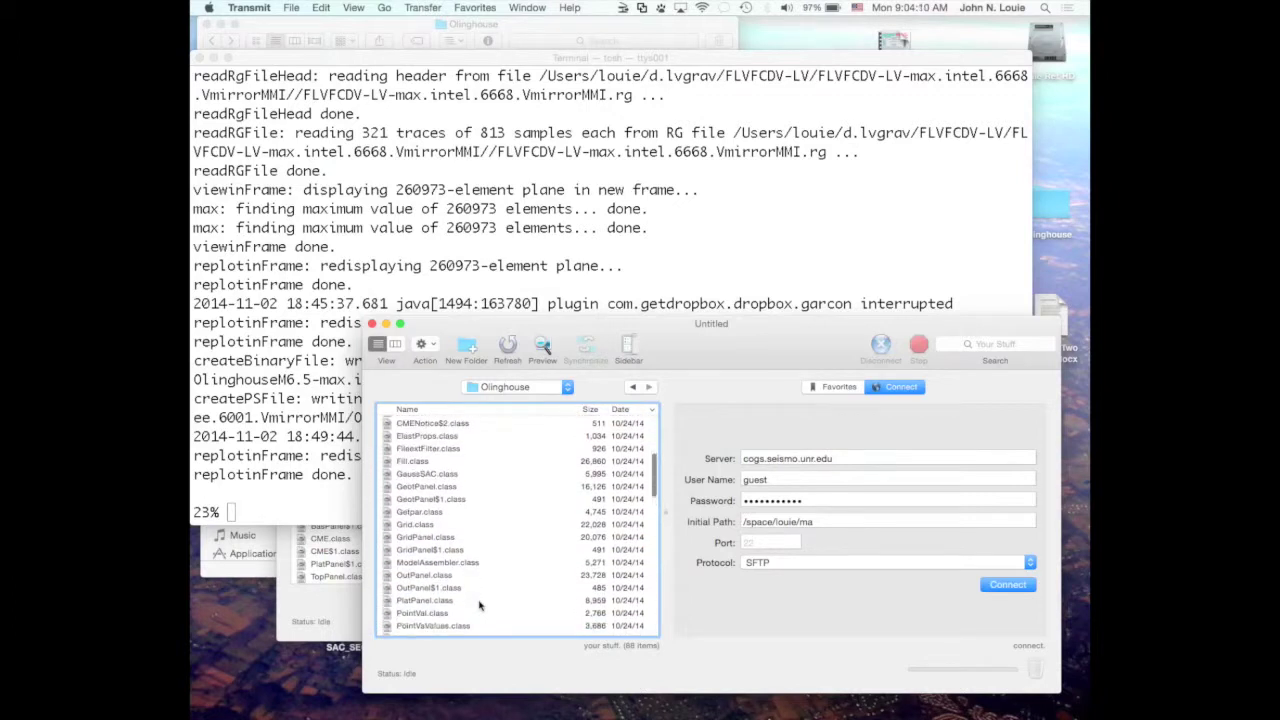
pyautogui.scroll(-8, 479, 605)
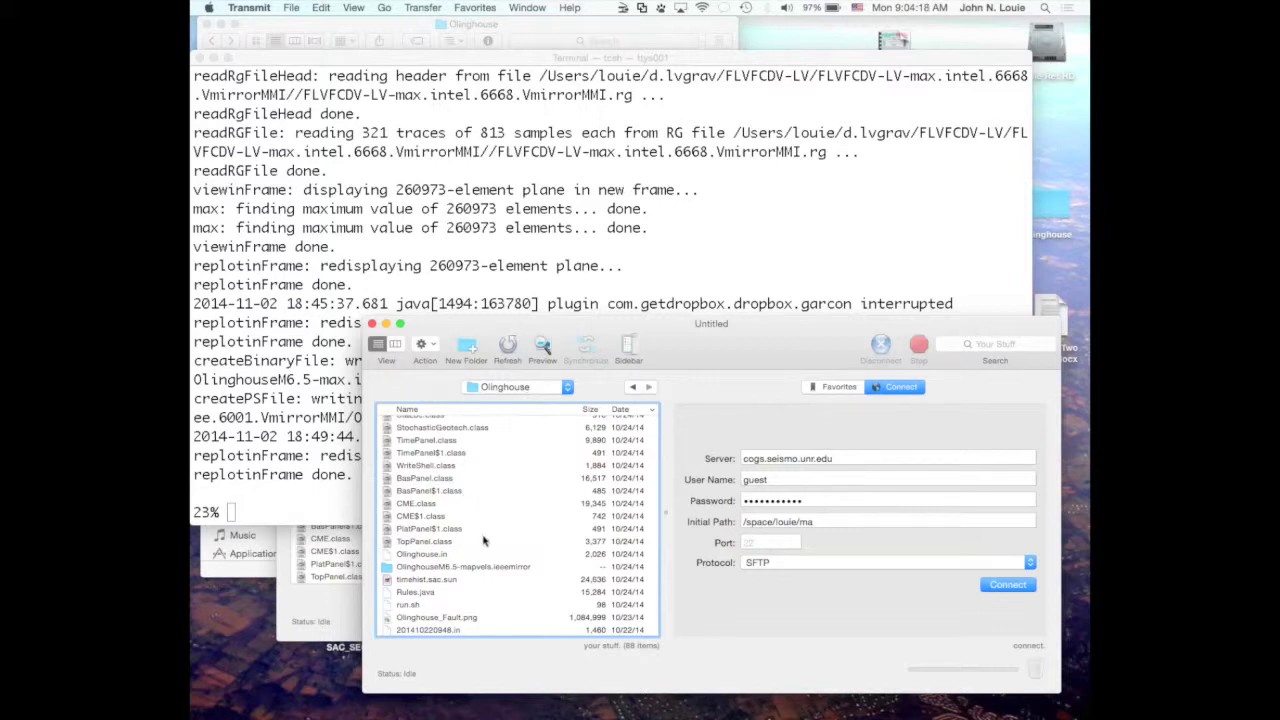
pyautogui.click(388, 567)
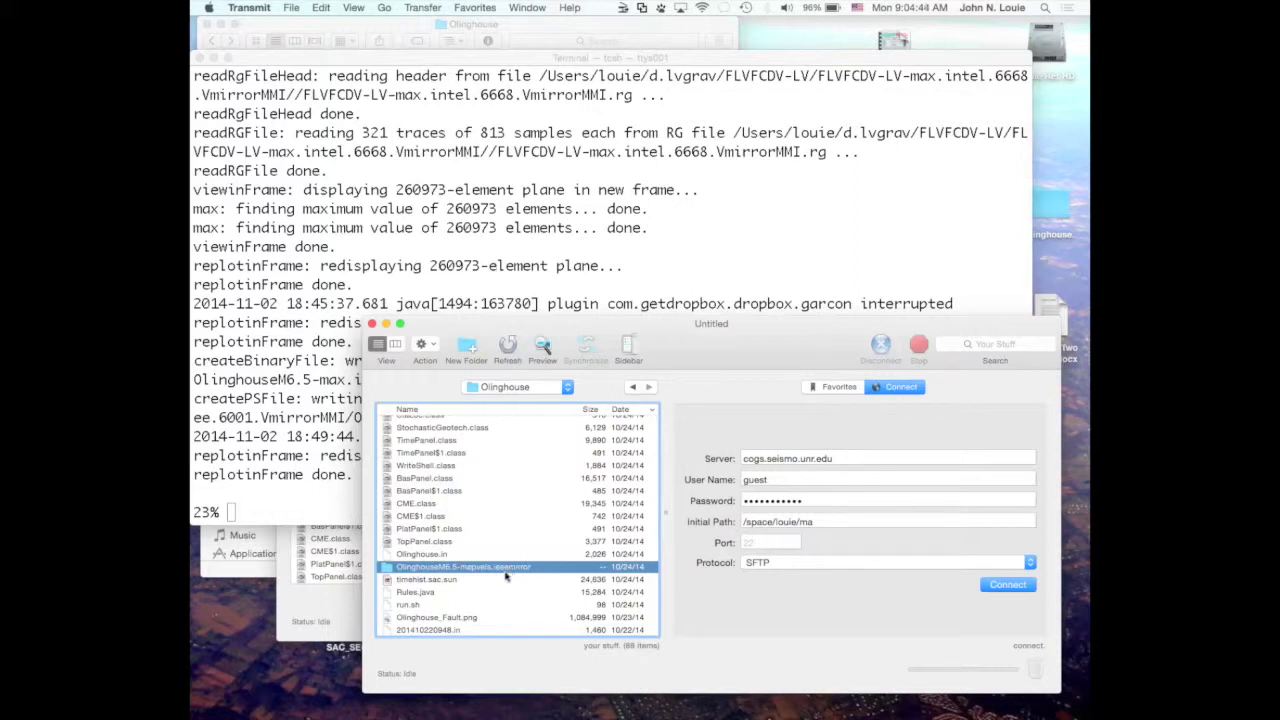
pyautogui.scroll(-2, 508, 583)
pyautogui.scroll(-1, 510, 583)
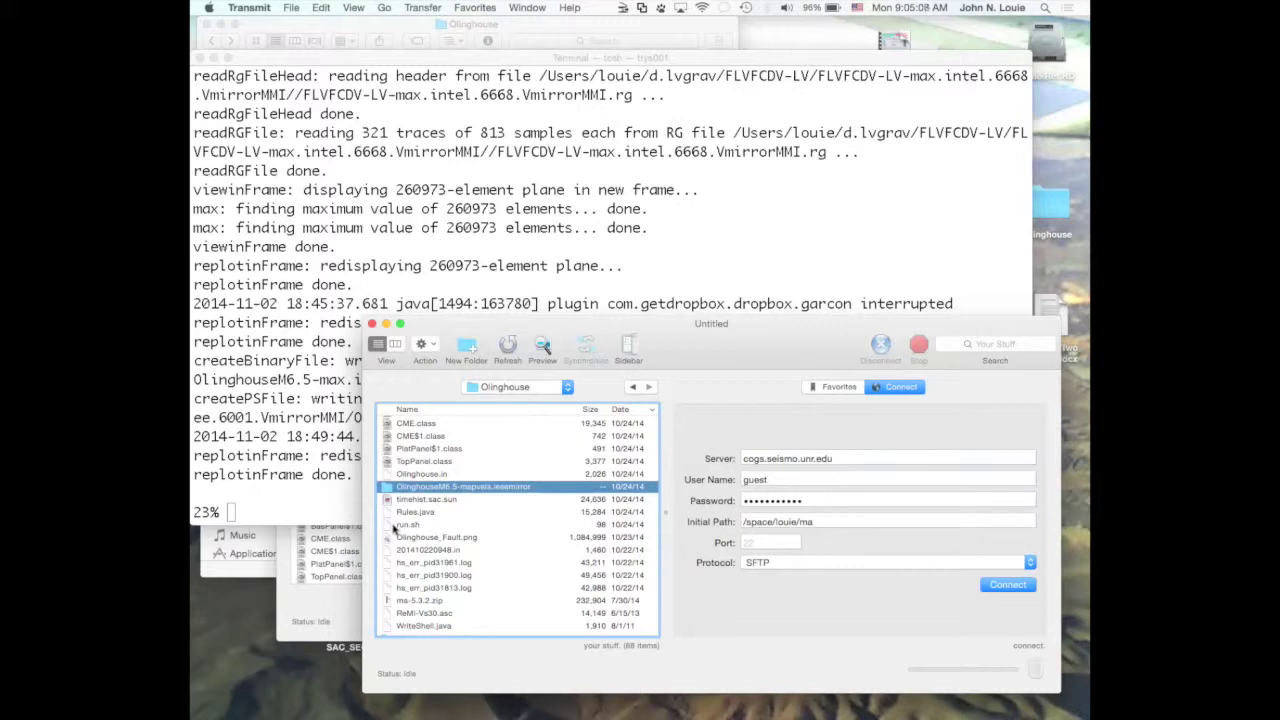
pyautogui.click(395, 526)
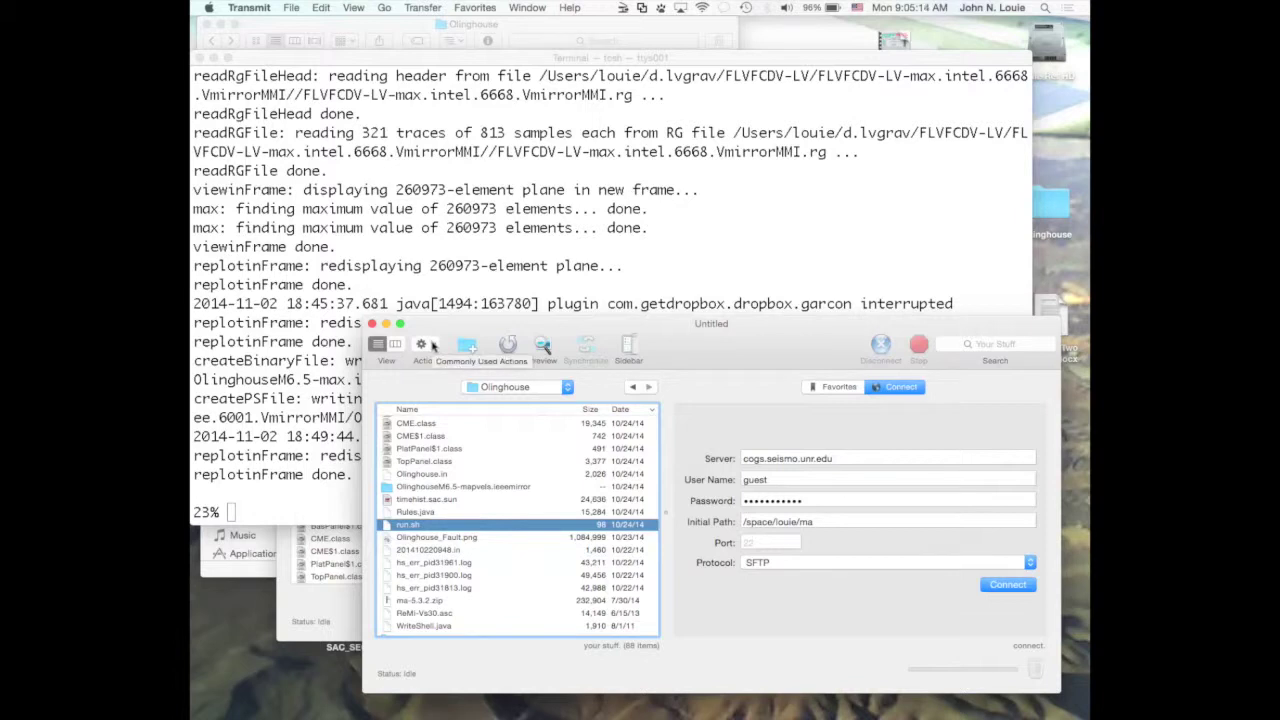
# Try editing run.sh in Transmit's own editor, then open run.sh in TextEdit instead.
pyautogui.click(432, 345)
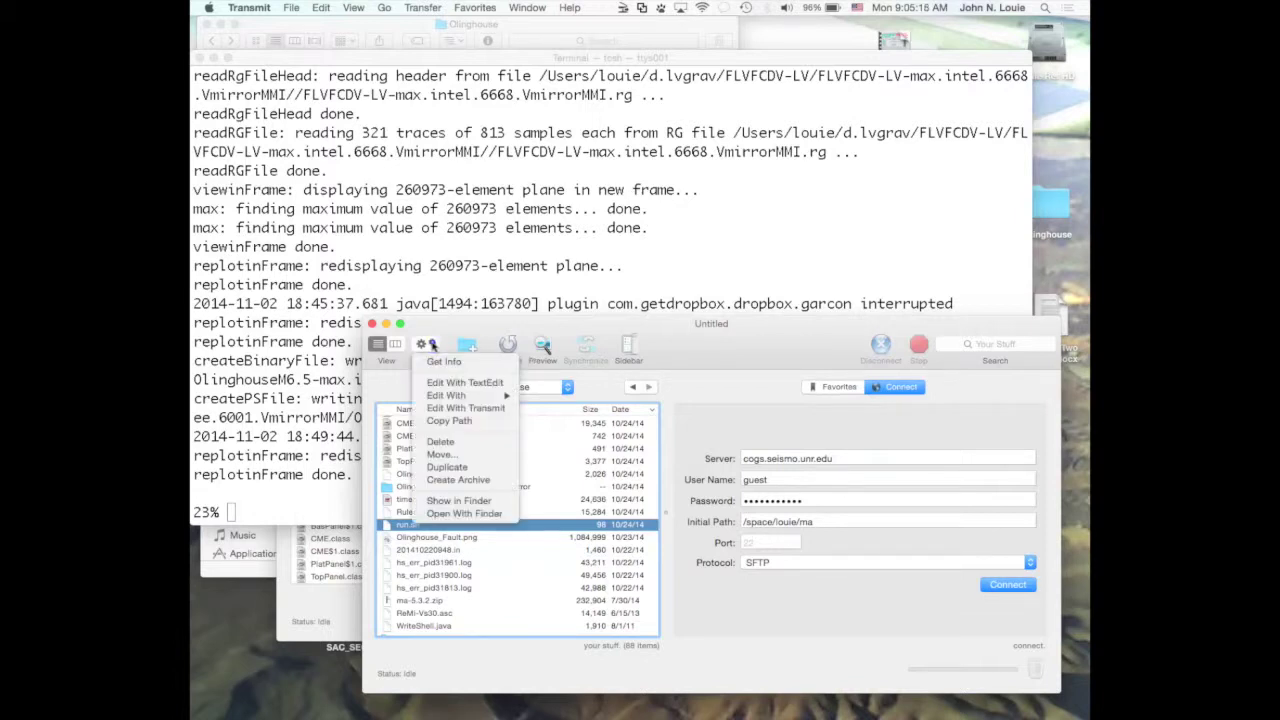
pyautogui.click(449, 408)
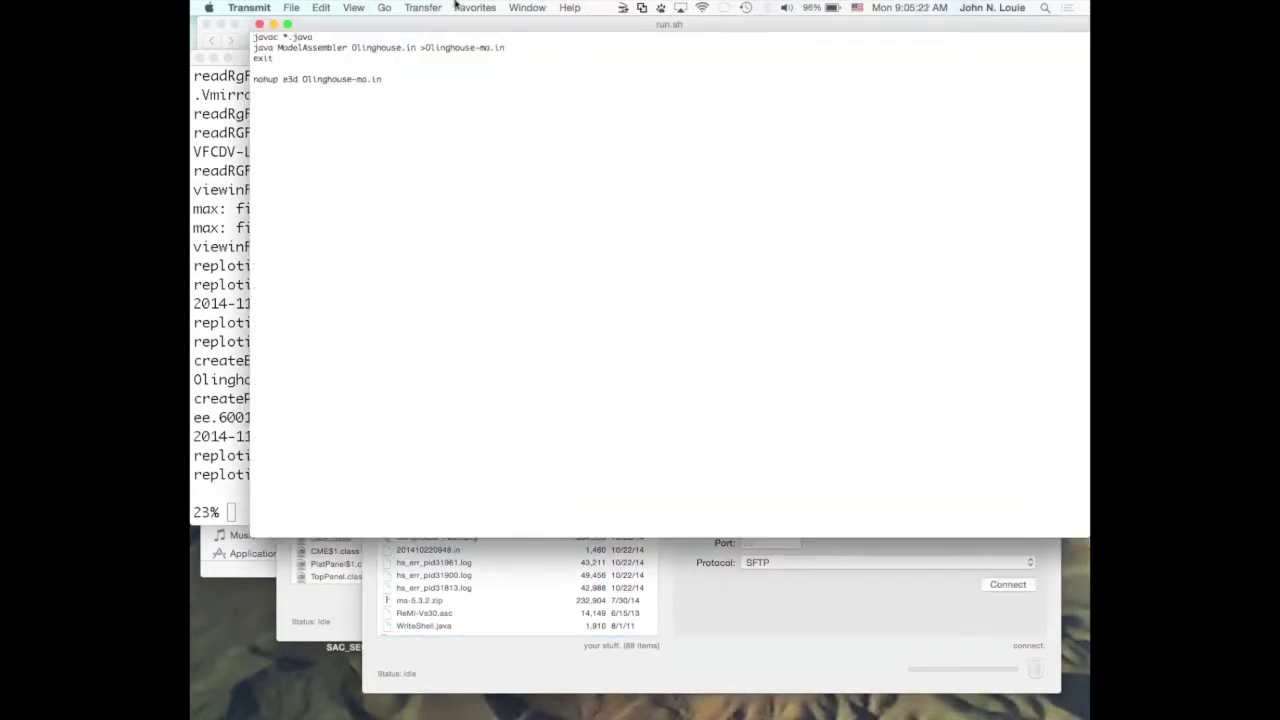
pyautogui.click(259, 24)
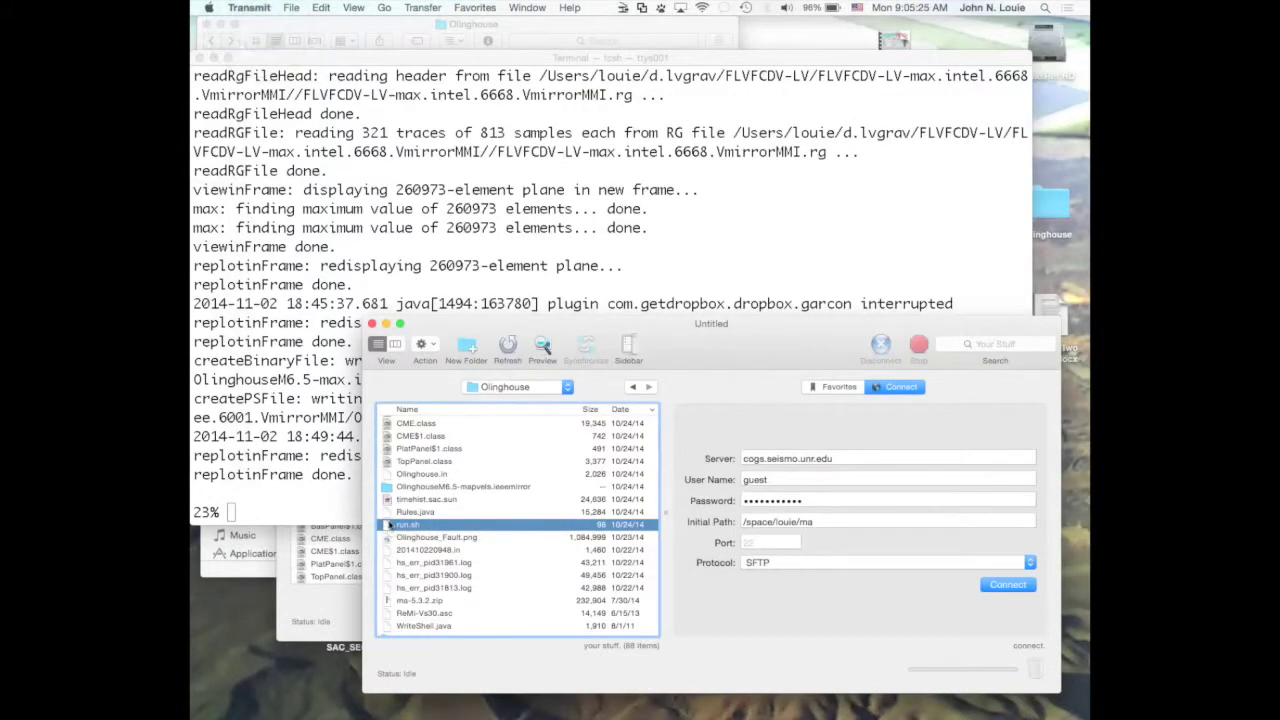
pyautogui.rightClick(386, 528)
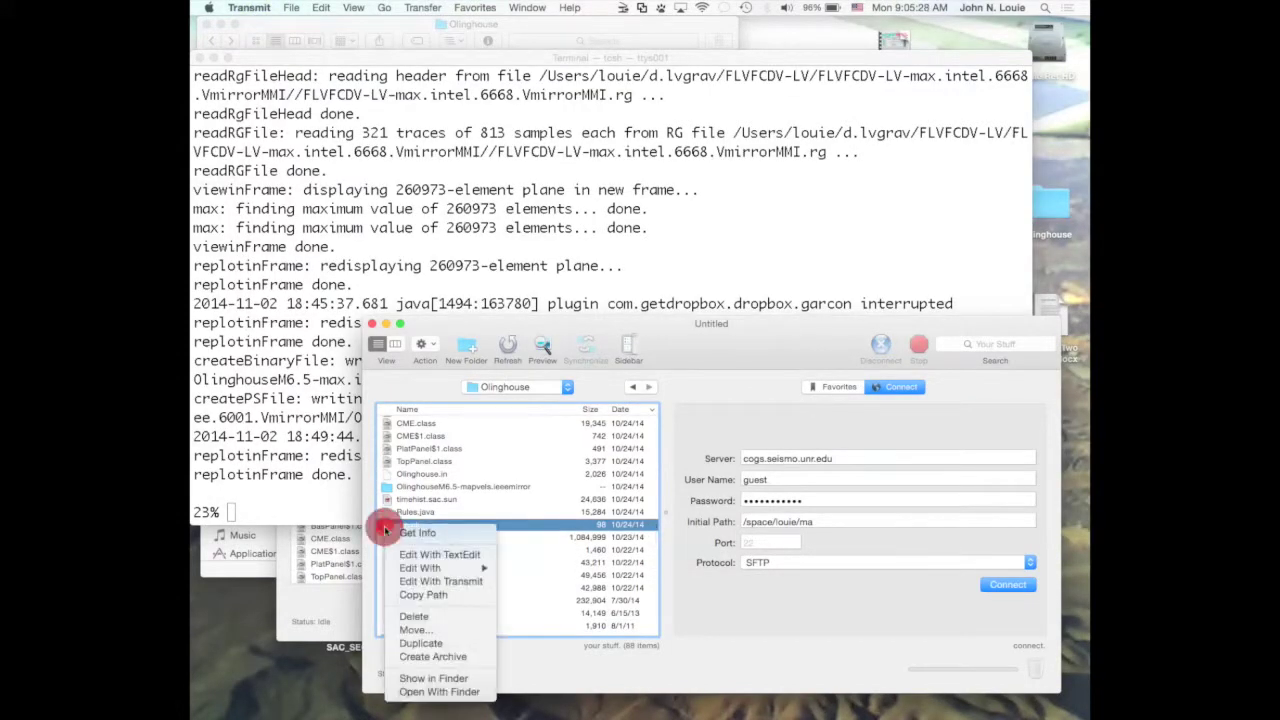
pyautogui.click(408, 557)
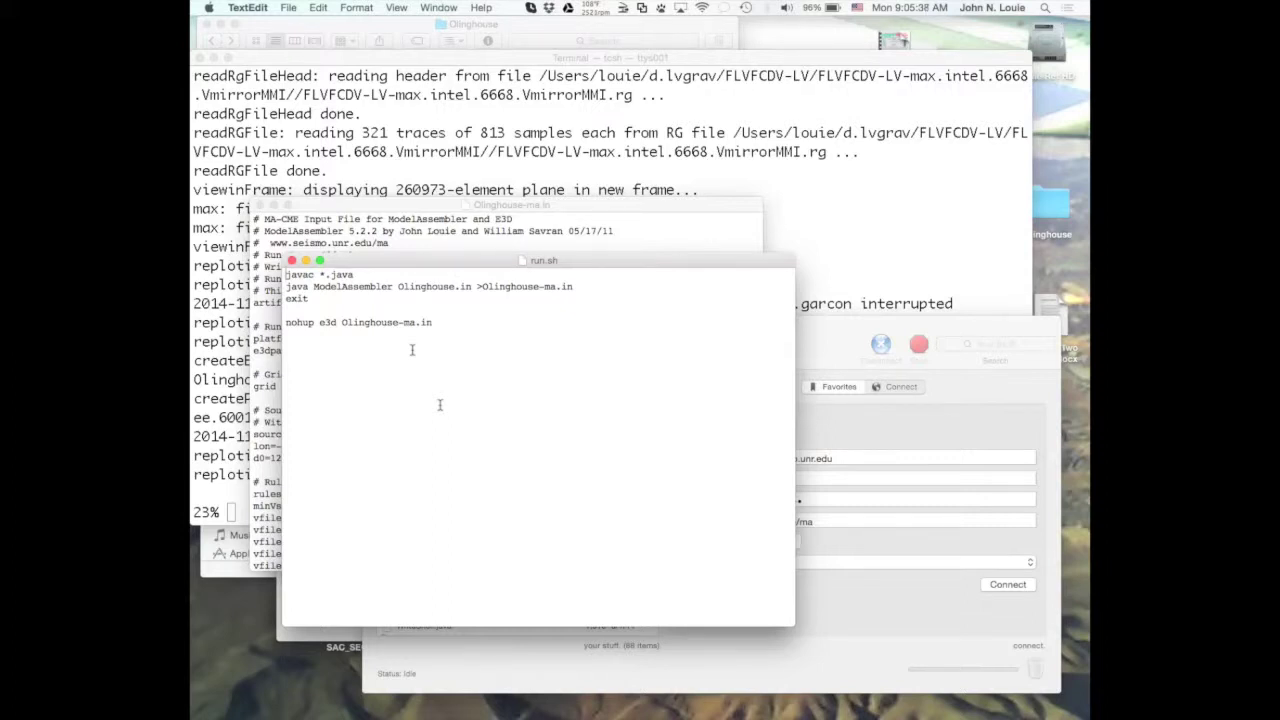
# Enlarge the run.sh font three times, widen its window, and highlight Olinghouse.in and Olinghouse-ma.in.
pyautogui.press('super+plus')
pyautogui.press('super+plus')
pyautogui.press('super+plus')
pyautogui.press('super+plus')
pyautogui.press('super+plus')
pyautogui.press('super+plus')
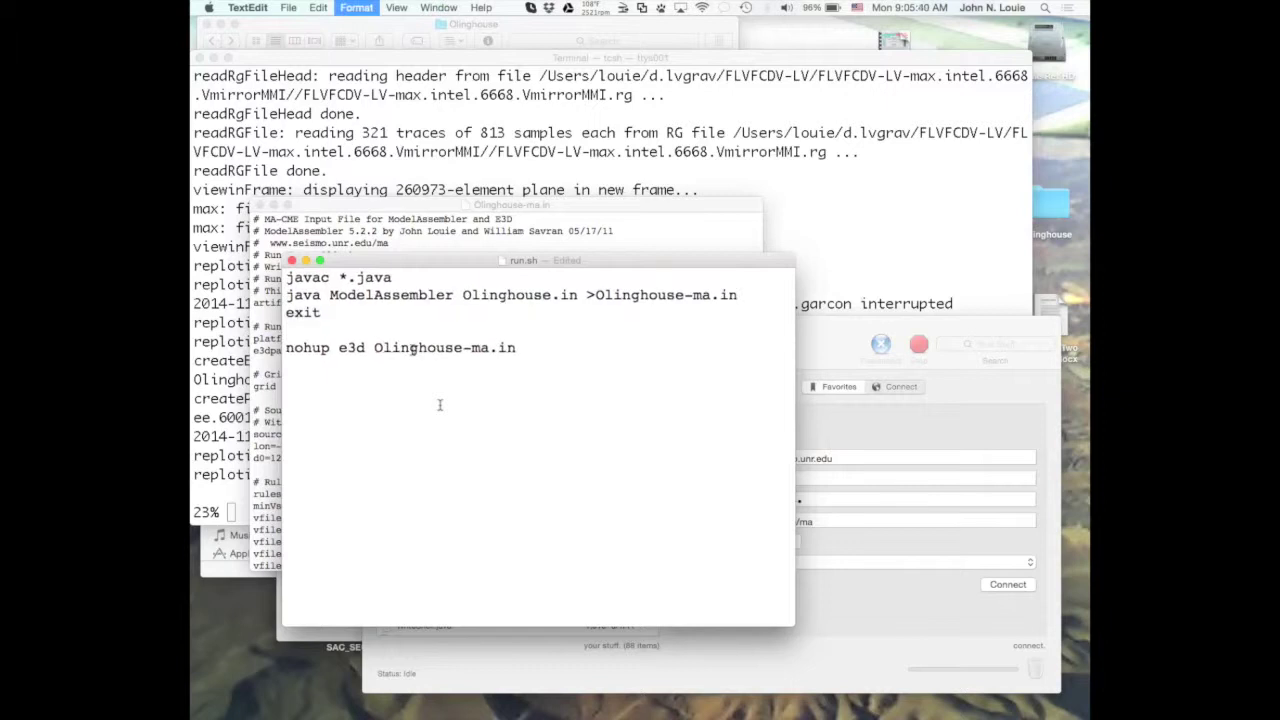
pyautogui.press('super+plus')
pyautogui.press('super+plus')
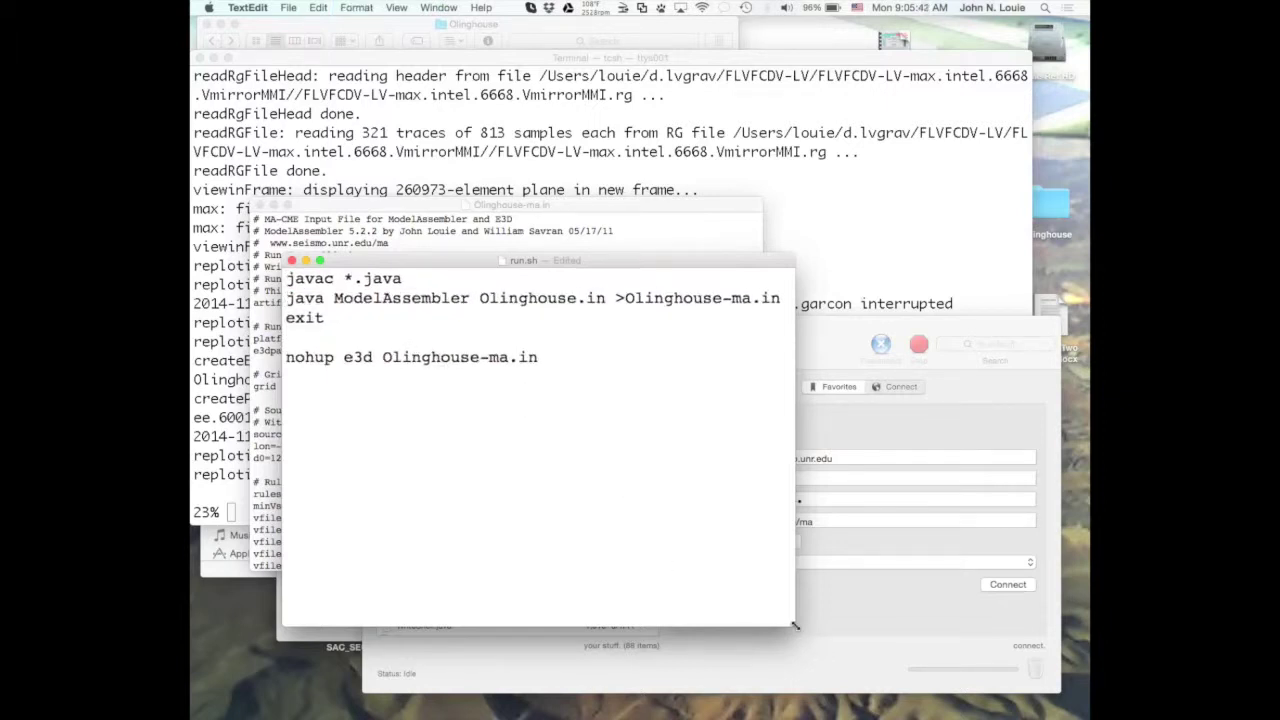
pyautogui.moveTo(794, 625); pyautogui.dragTo(985, 632)
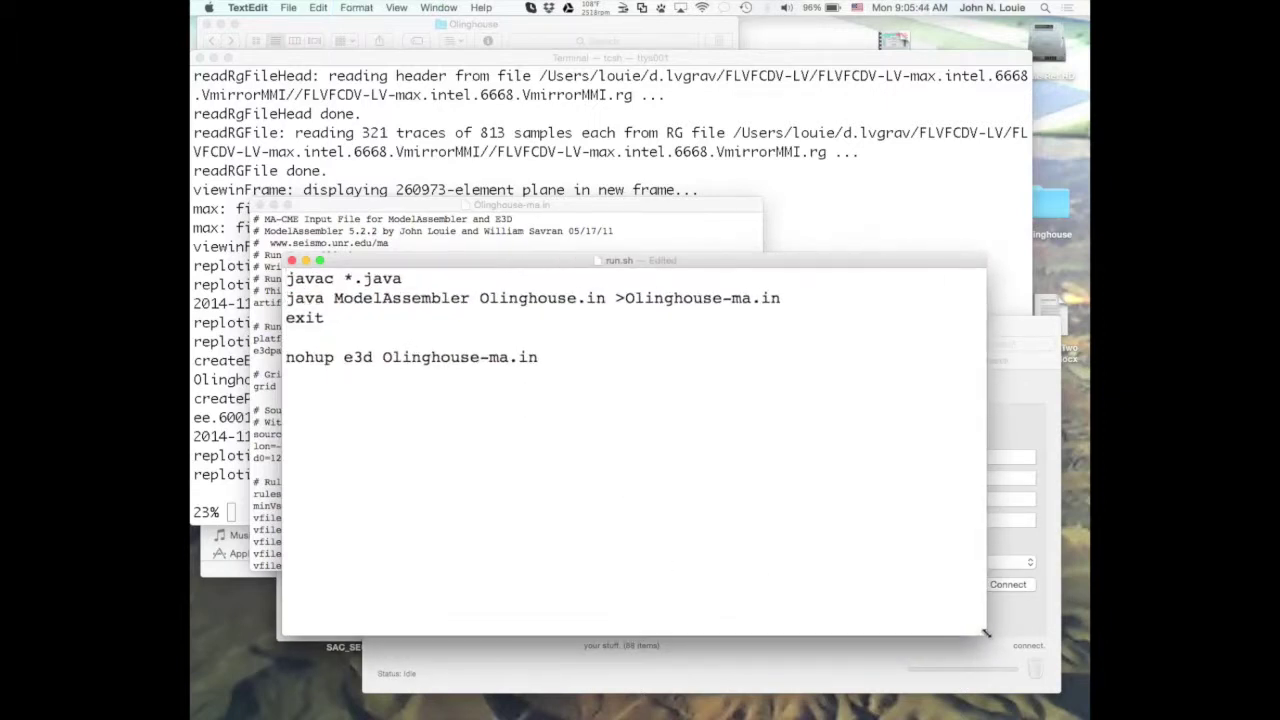
pyautogui.press('super+plus')
pyautogui.press('super+plus')
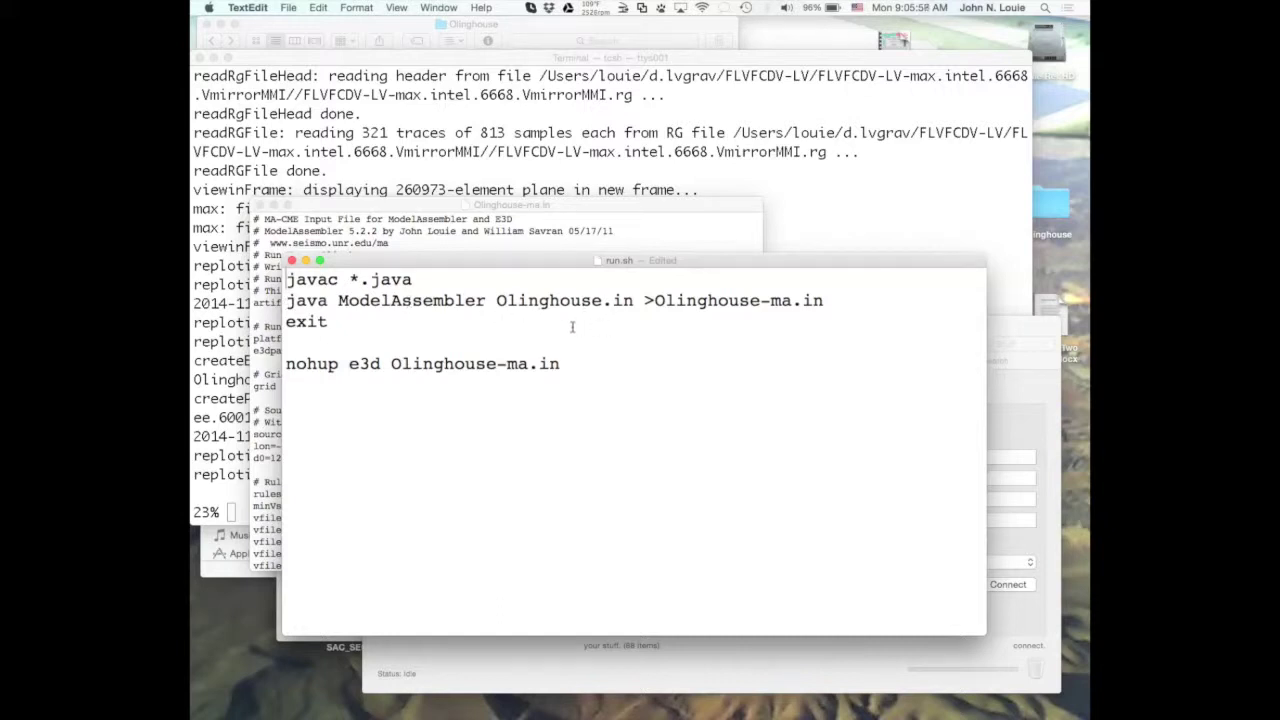
pyautogui.moveTo(498, 301); pyautogui.dragTo(637, 302)
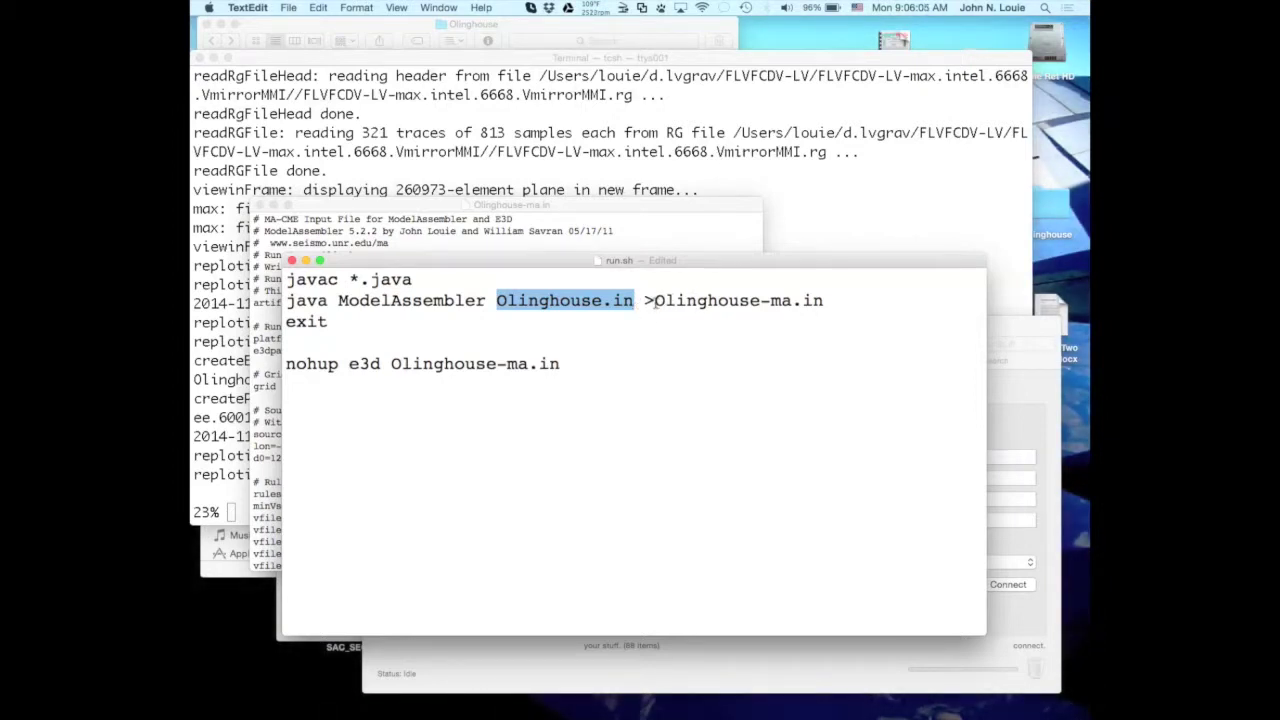
pyautogui.moveTo(655, 300); pyautogui.dragTo(830, 297)
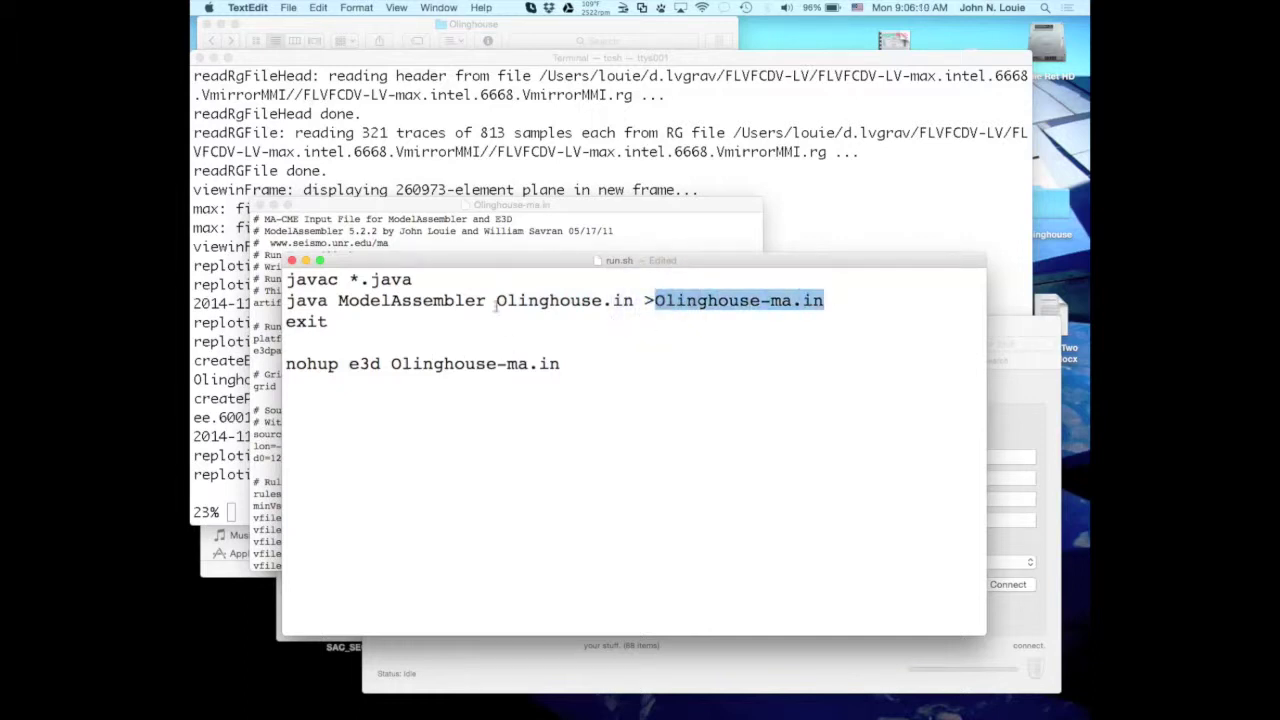
# Bring Olinghouse-ma.in forward with a larger font, widening, raising and lengthening its window.
pyautogui.click(416, 209)
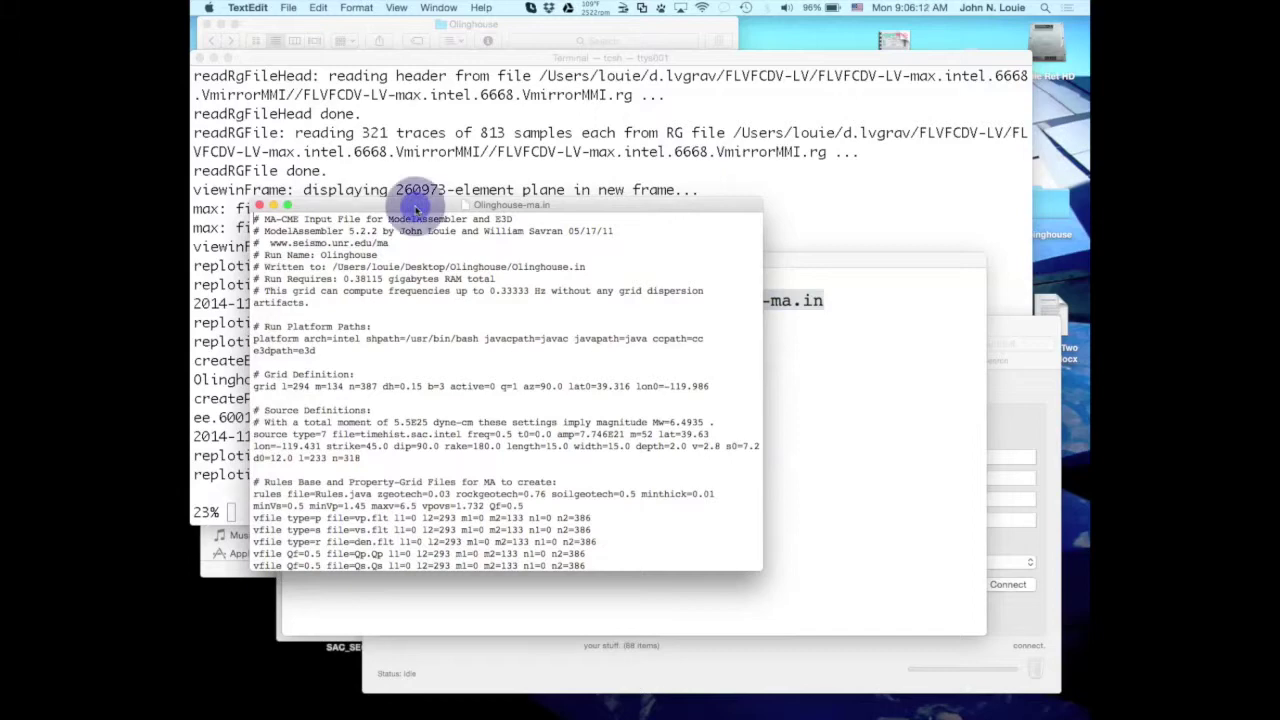
pyautogui.press('super+plus')
pyautogui.press('super+plus')
pyautogui.press('super+plus')
pyautogui.press('super+plus')
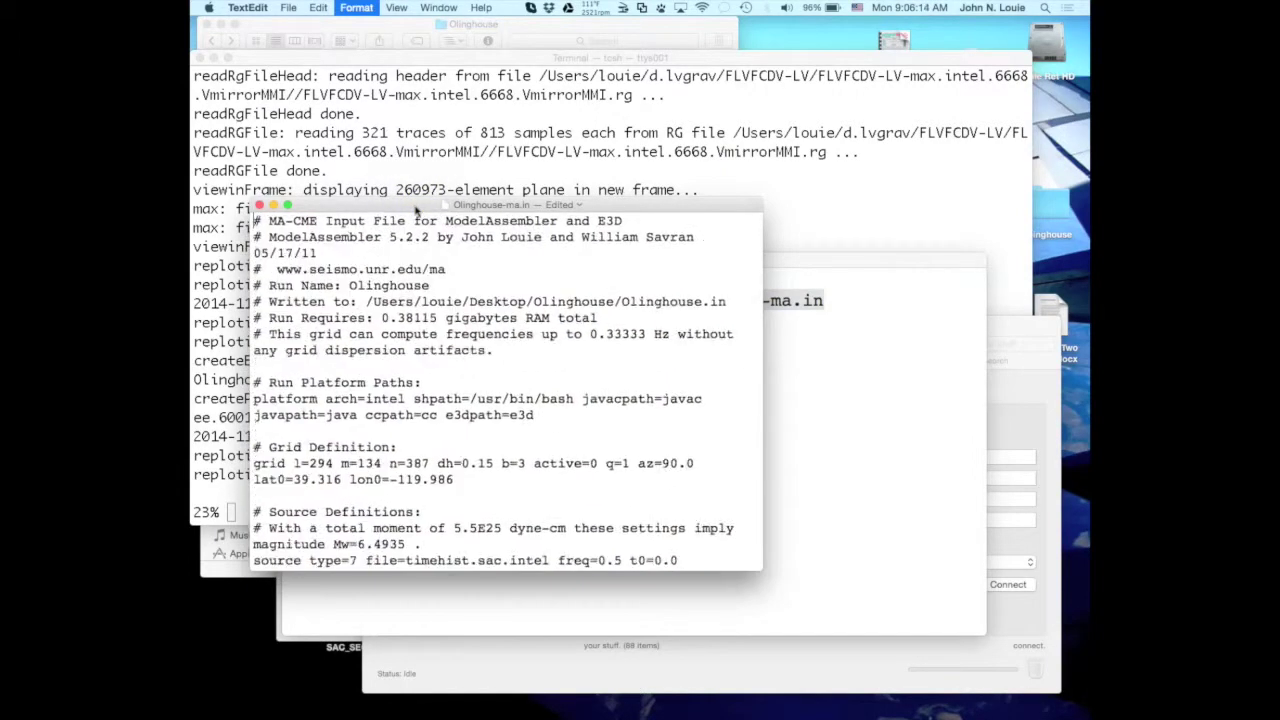
pyautogui.click(686, 512)
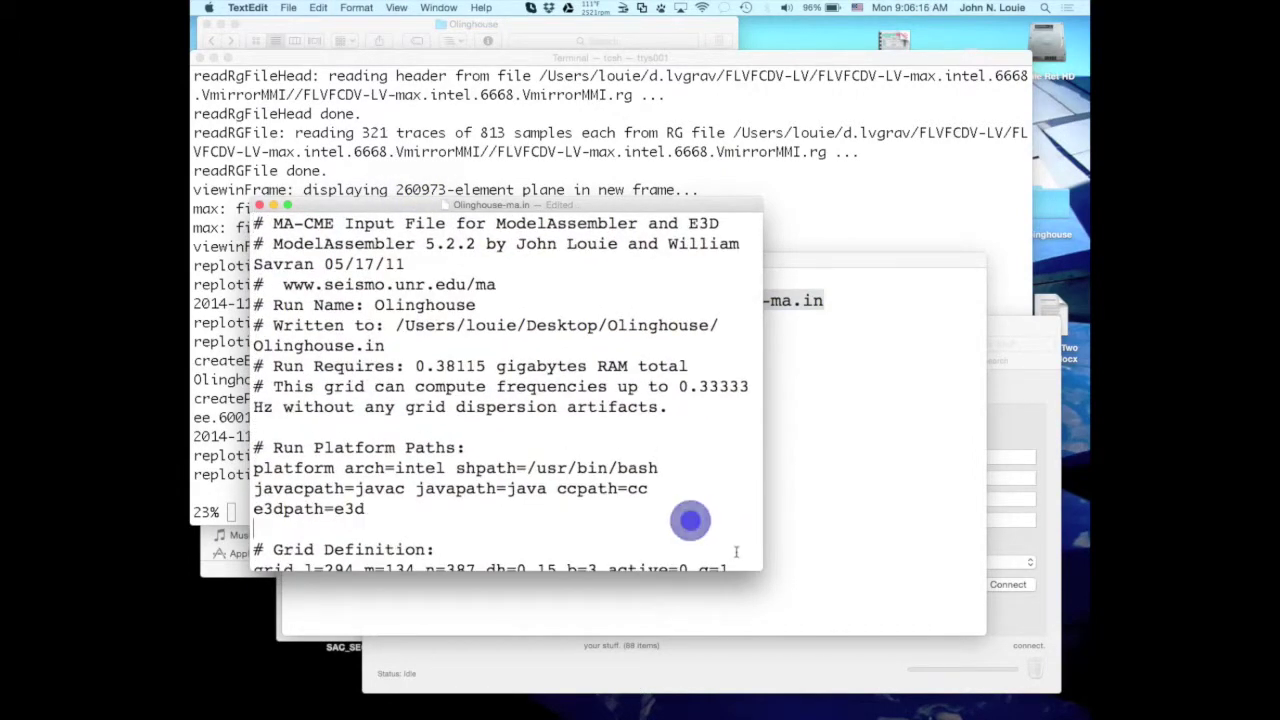
pyautogui.moveTo(759, 567); pyautogui.dragTo(1047, 577)
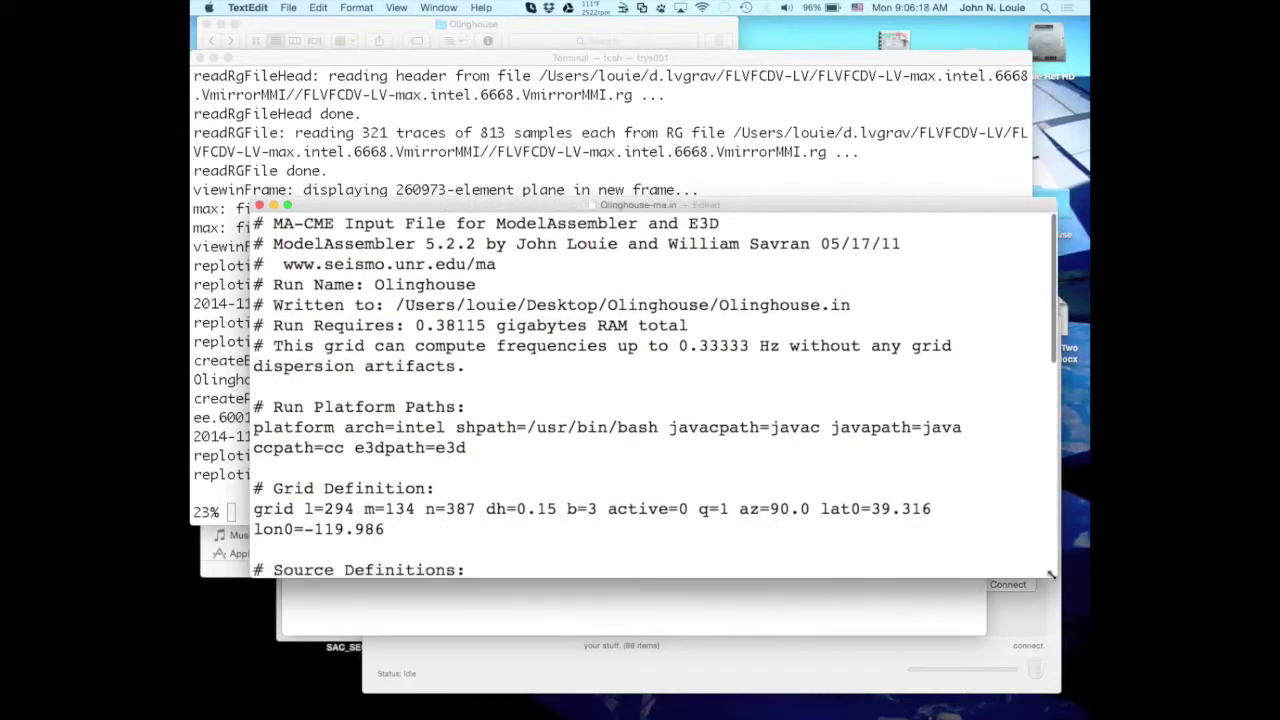
pyautogui.scroll(-2, 900, 380)
pyautogui.moveTo(811, 208); pyautogui.dragTo(799, 40)
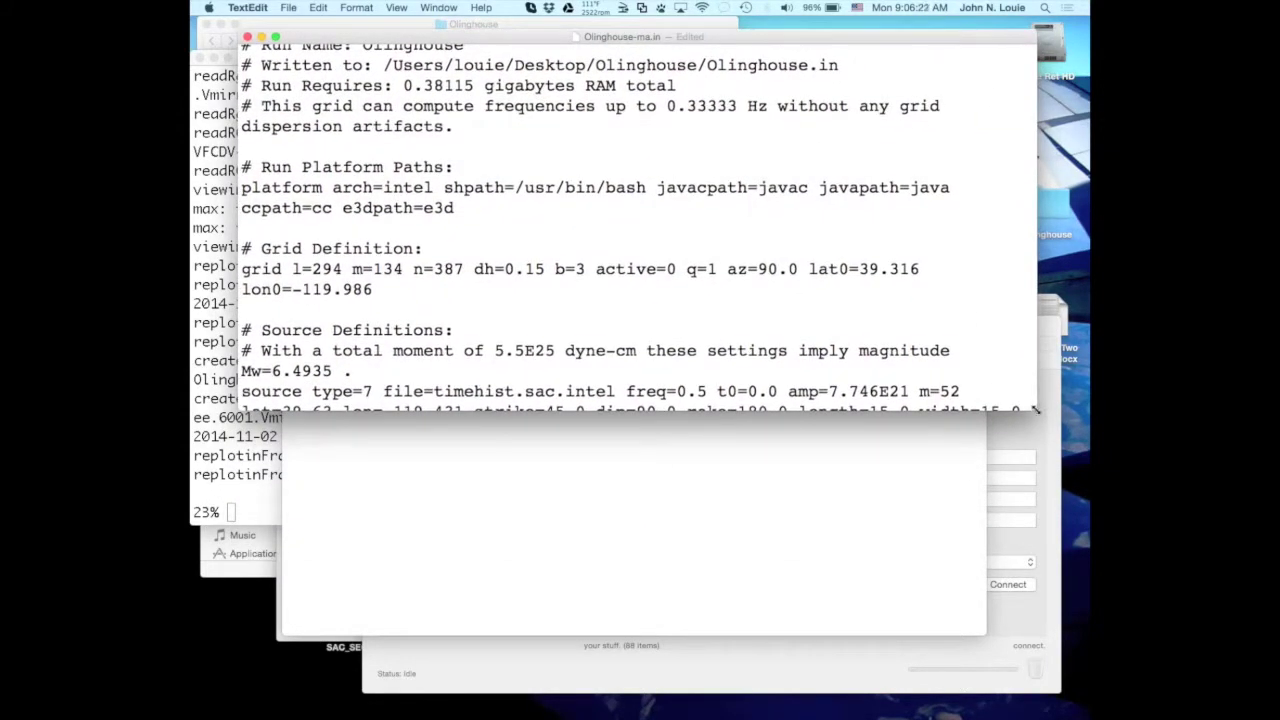
pyautogui.moveTo(1036, 410); pyautogui.dragTo(1064, 562)
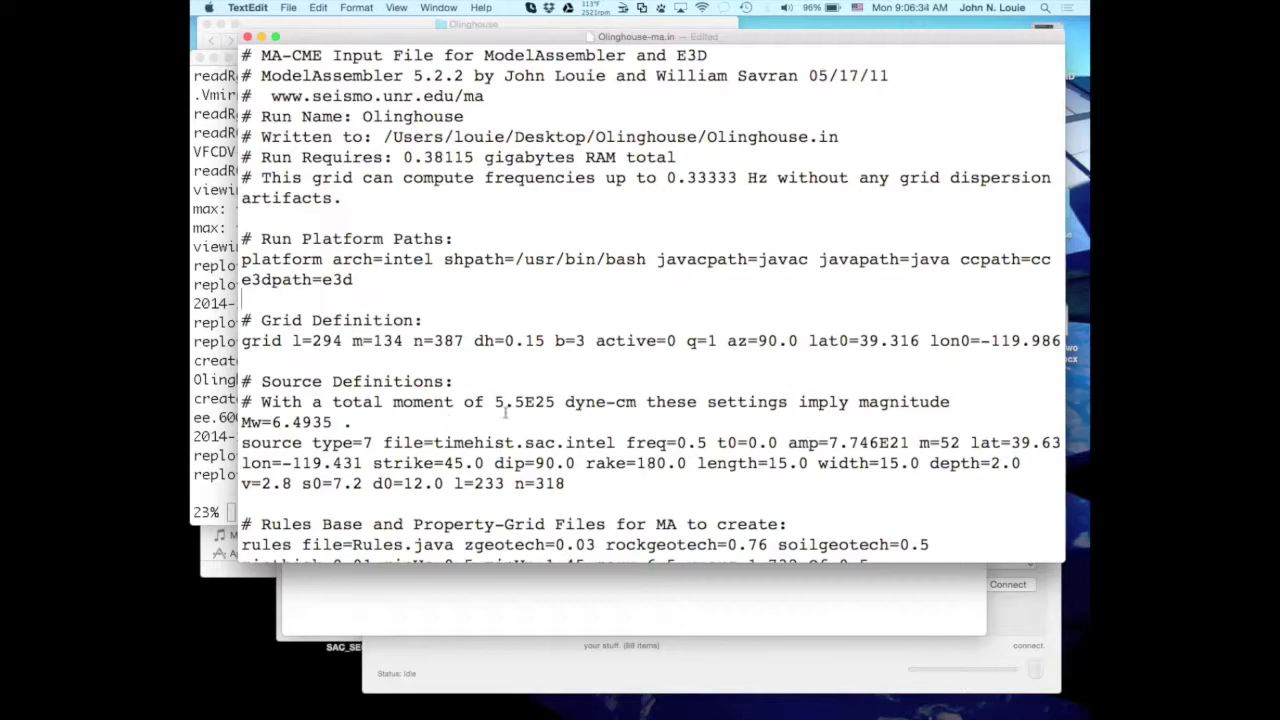
# Scroll down and highlight the source parameters l=233 n=318.
pyautogui.scroll(-5, 451, 421)
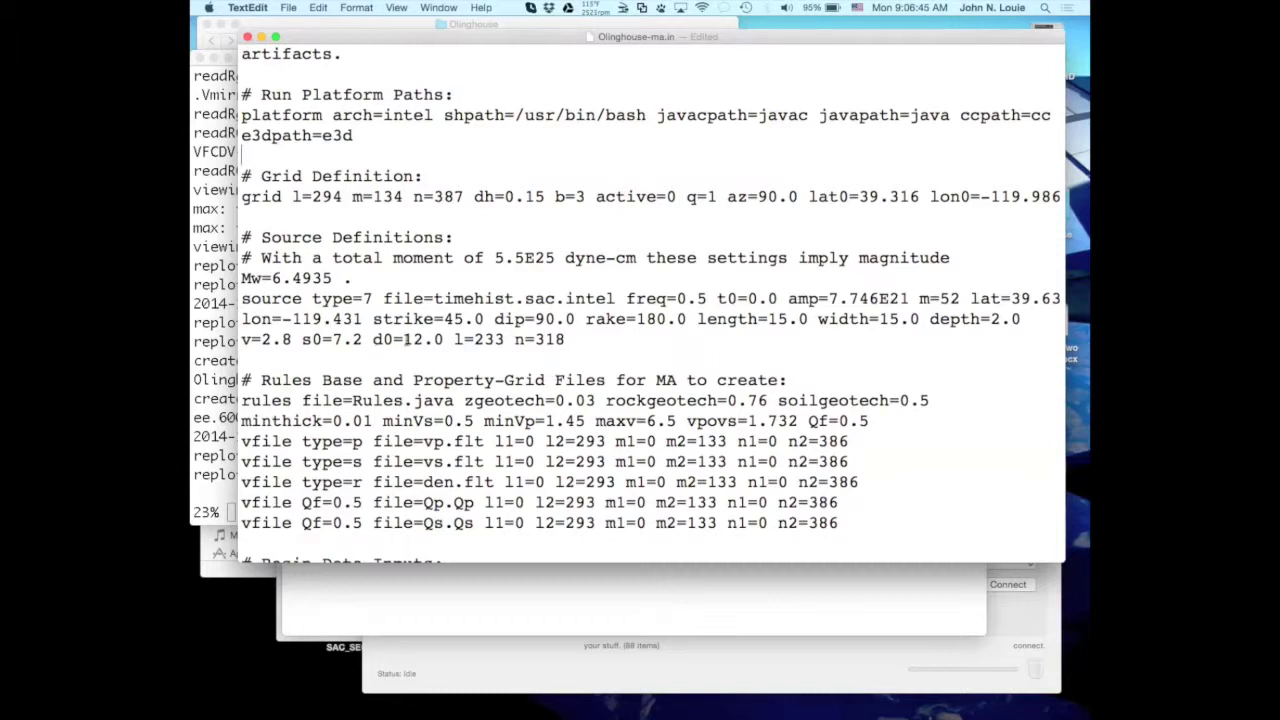
pyautogui.click(456, 339)
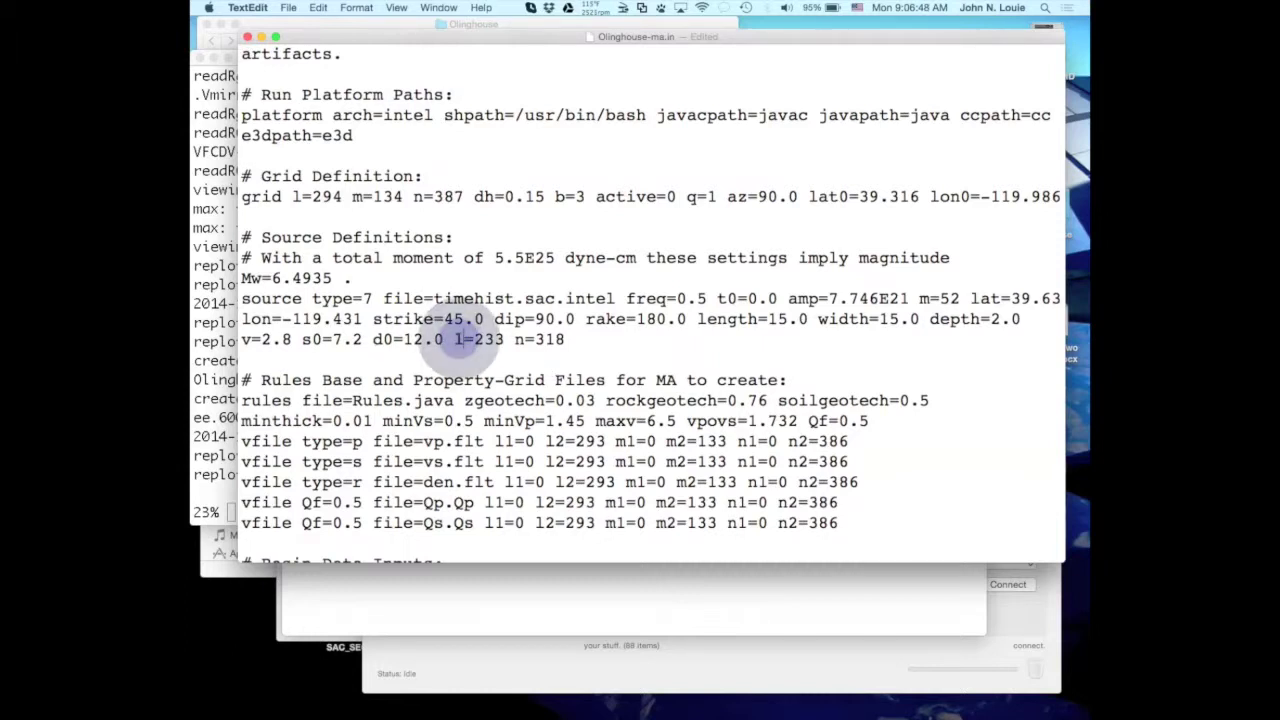
pyautogui.click(456, 339)
pyautogui.moveTo(456, 339); pyautogui.dragTo(574, 339)
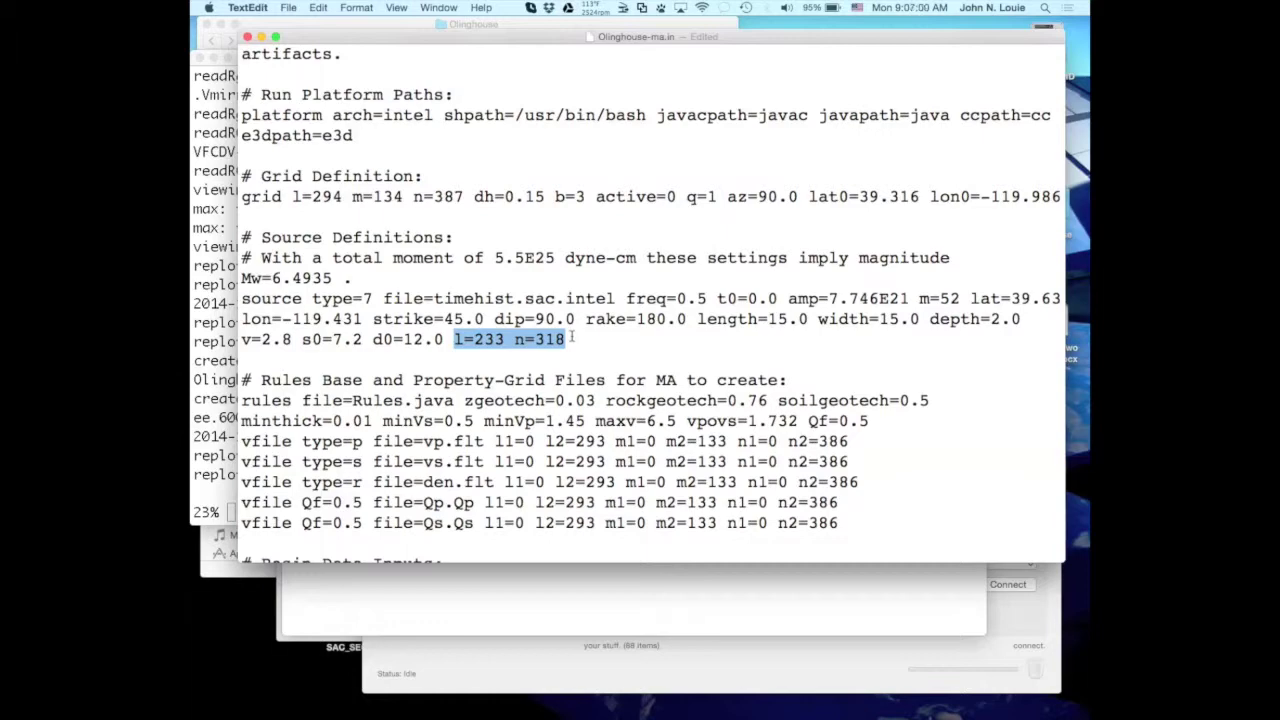
pyautogui.scroll(-5, 634, 368)
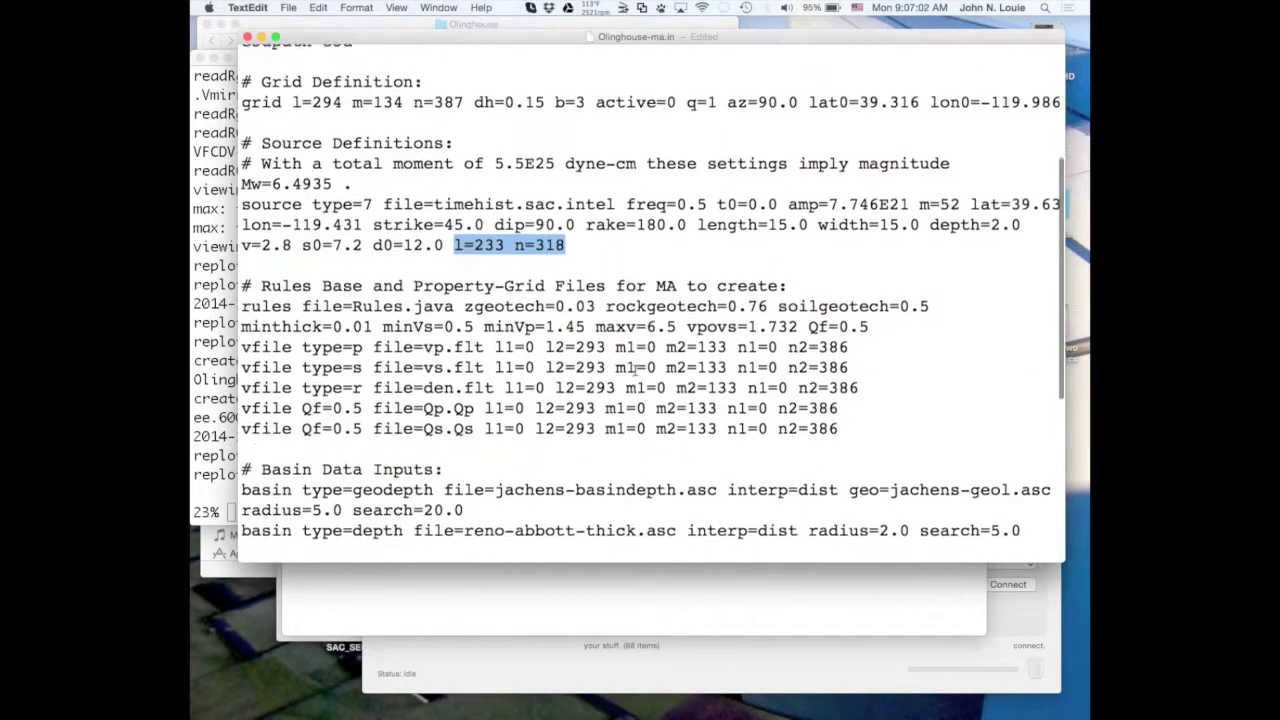
# Highlight the vp.flt vfile line and scroll down to the Run Output Definitions.
pyautogui.scroll(-5, 637, 371)
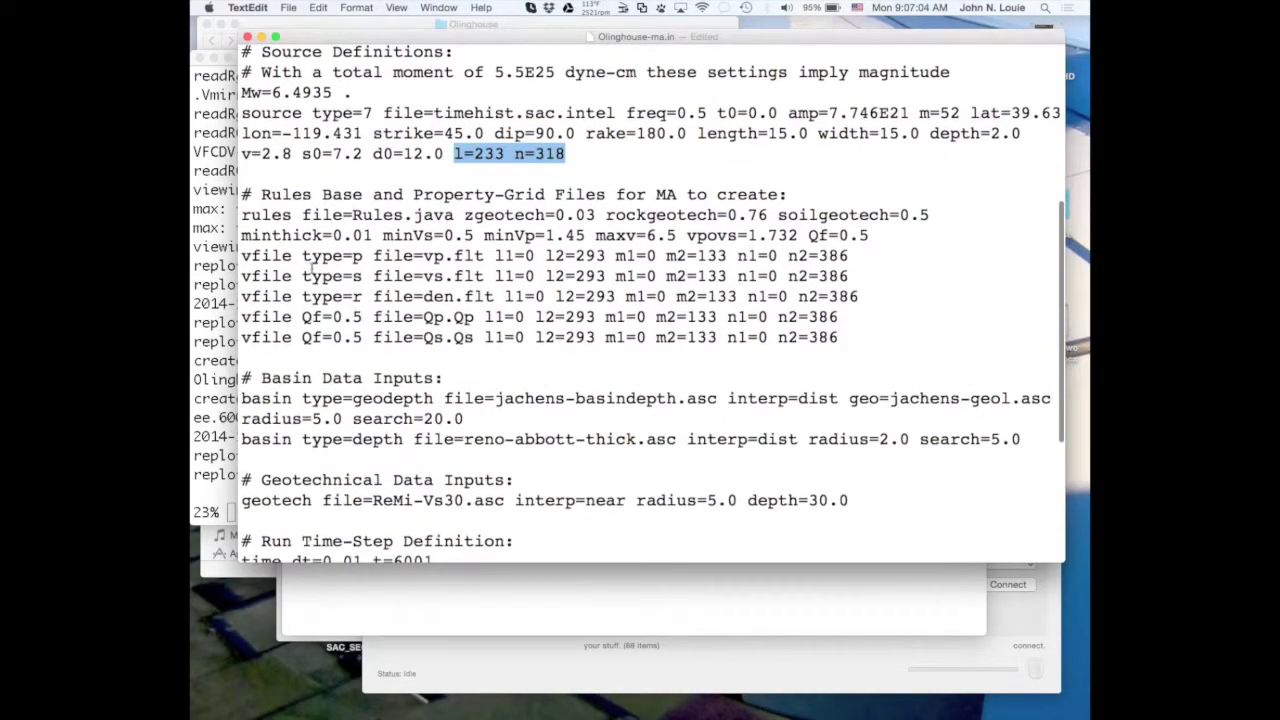
pyautogui.moveTo(241, 257); pyautogui.dragTo(848, 256)
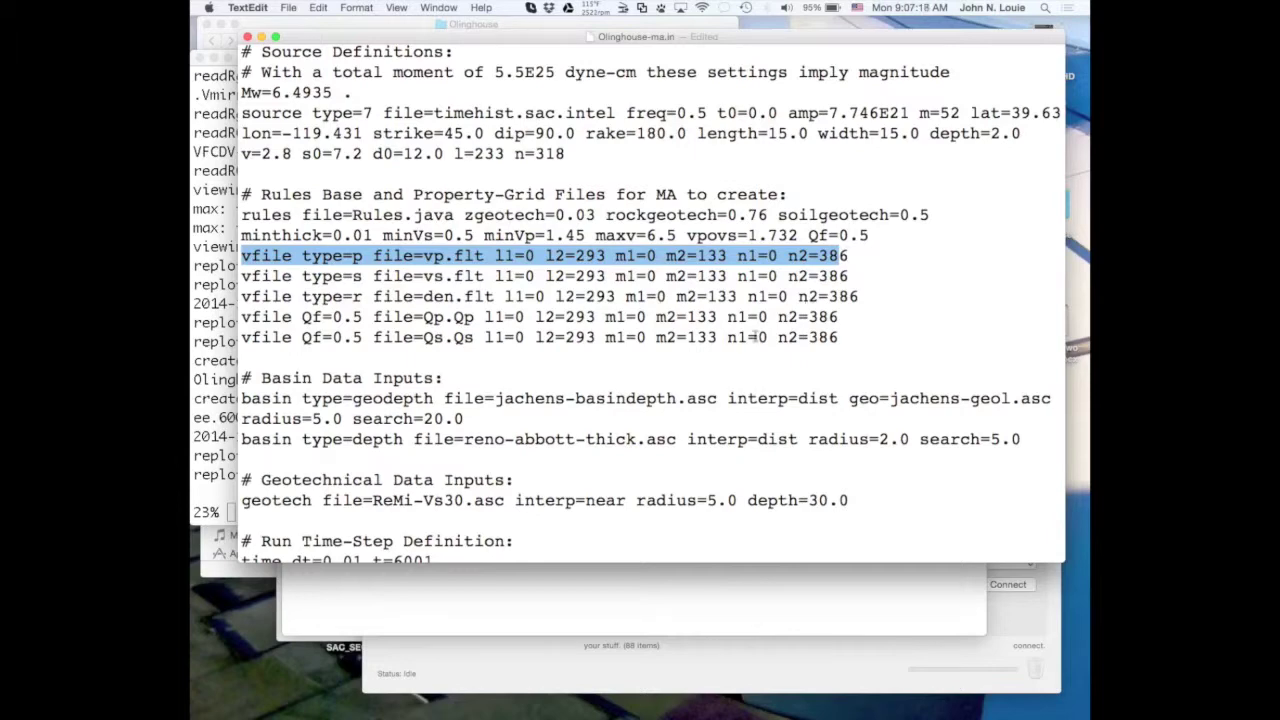
pyautogui.scroll(-4, 740, 340)
pyautogui.scroll(-9, 736, 343)
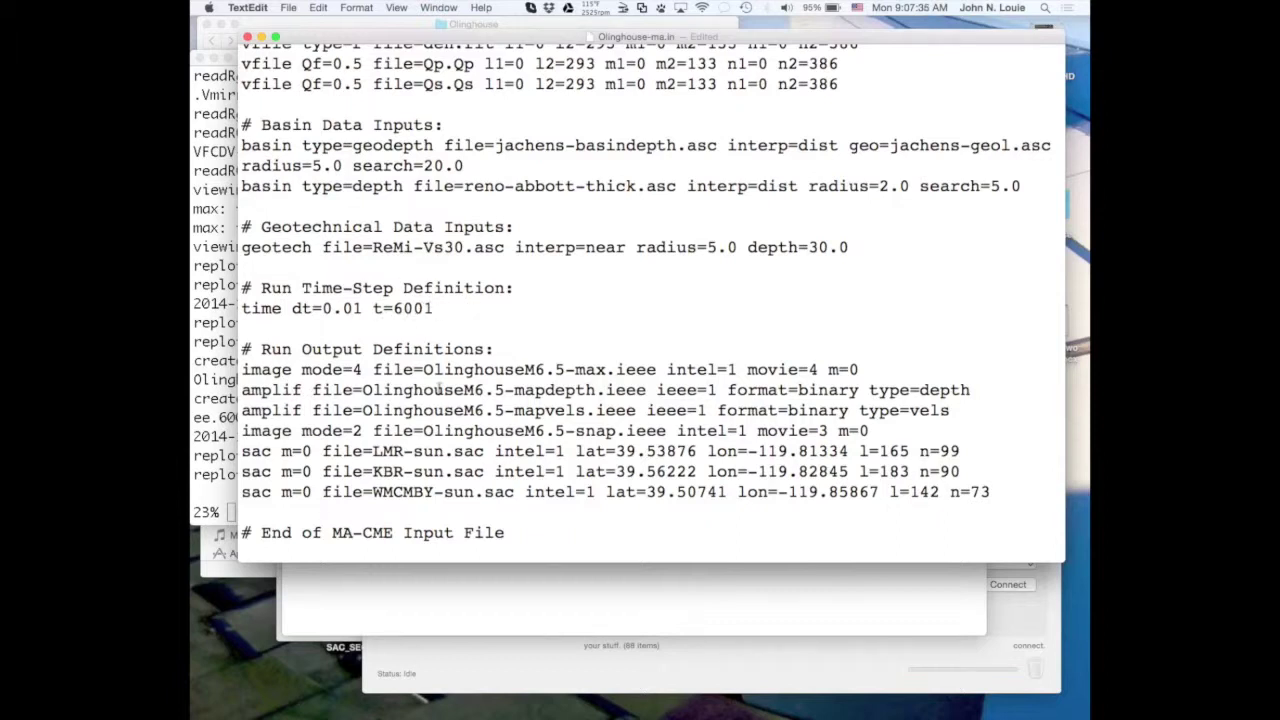
pyautogui.scroll(-1, 527, 405)
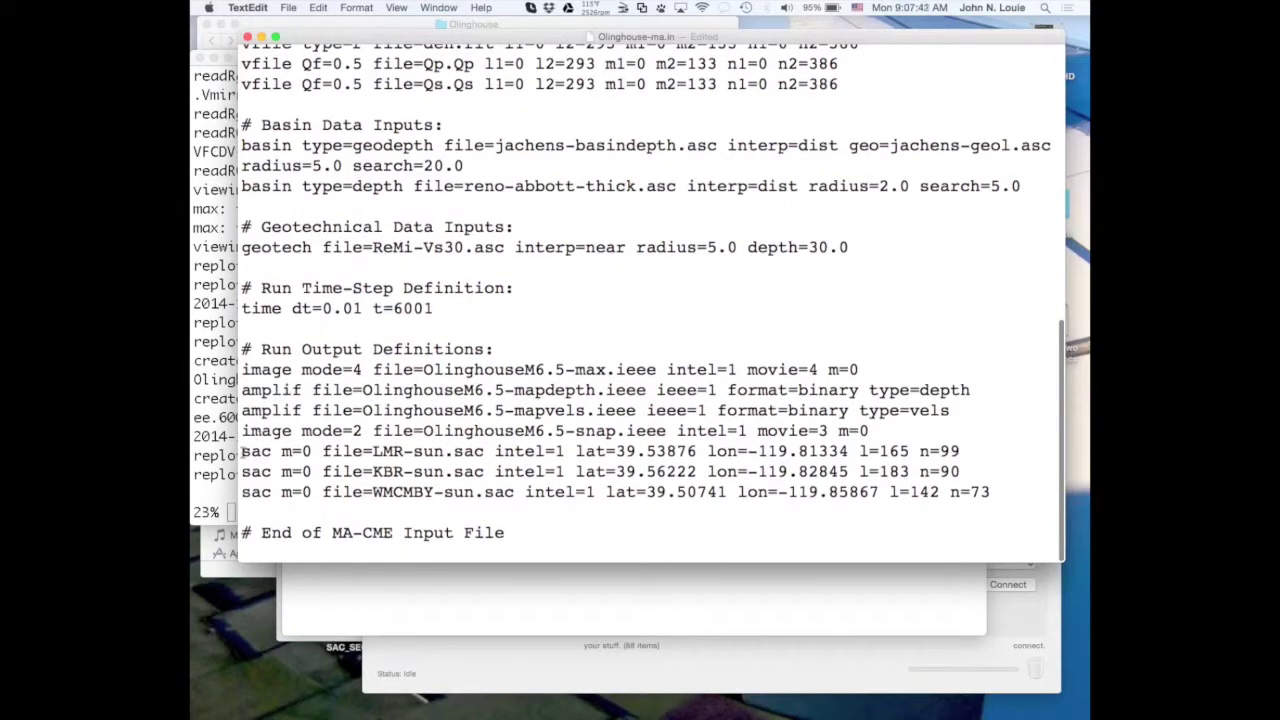
# Highlight the LMR-sun.sac output line and the KBR line's l=183 n=90, then bring run.sh forward.
pyautogui.moveTo(242, 453); pyautogui.dragTo(856, 451)
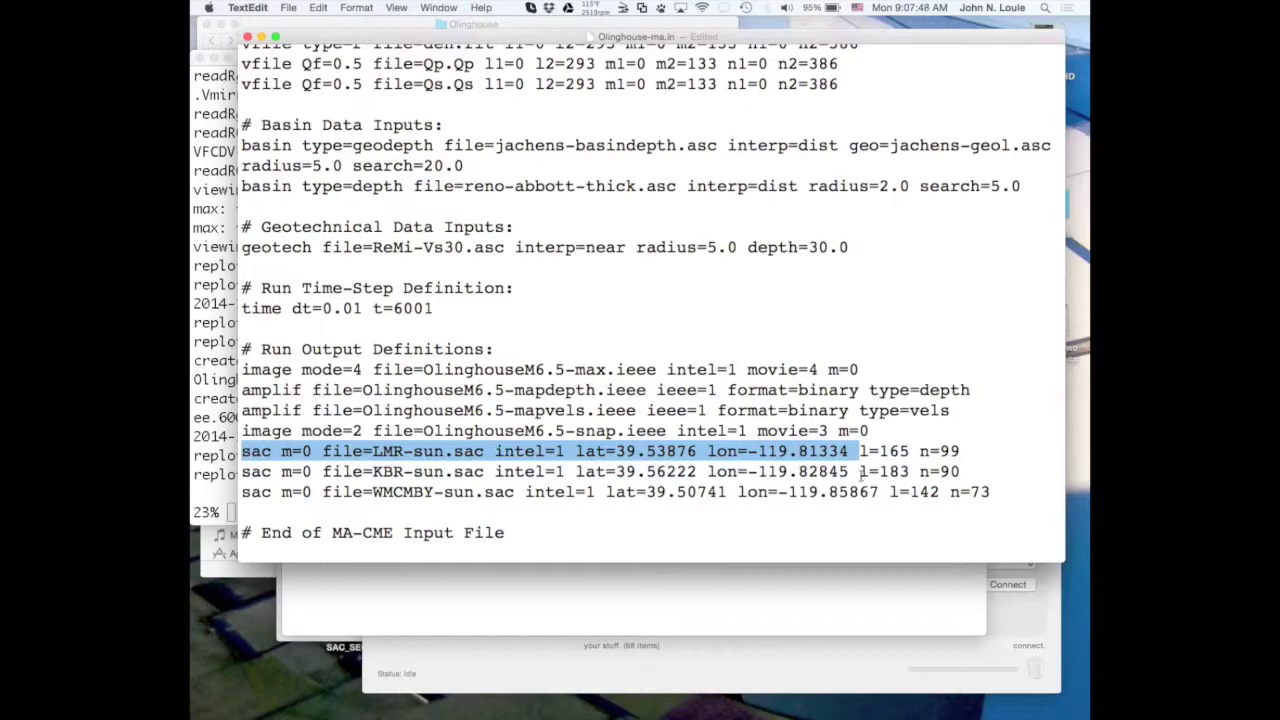
pyautogui.click(862, 476)
pyautogui.moveTo(862, 476); pyautogui.dragTo(962, 471)
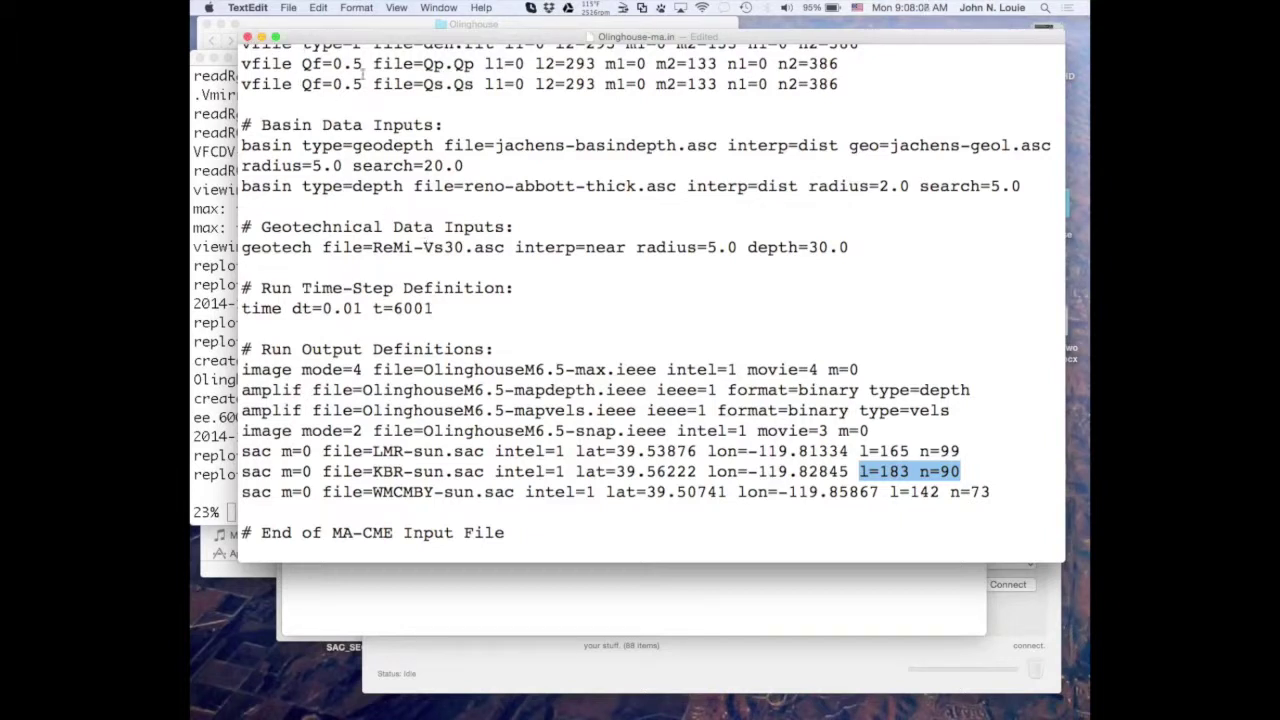
pyautogui.click(386, 591)
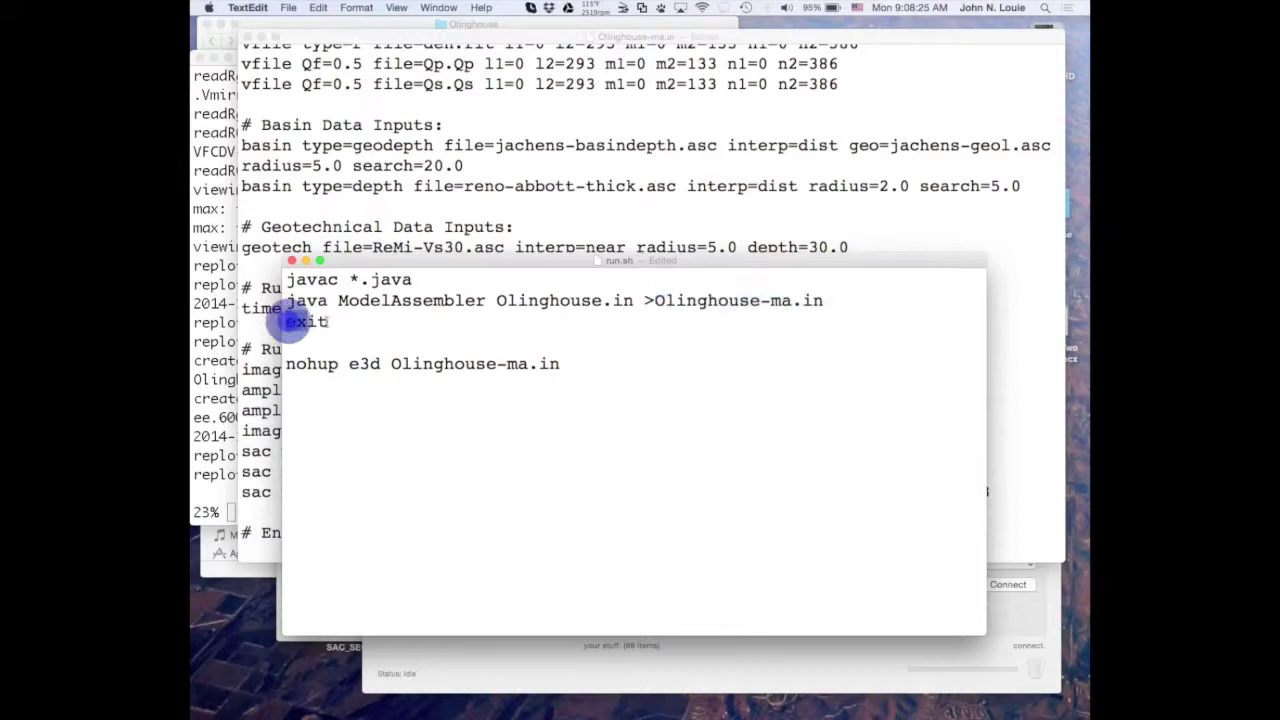
# Delete the exit line and comment out the javac and java ModelAssembler lines with #.
pyautogui.tripleClick(289, 321)
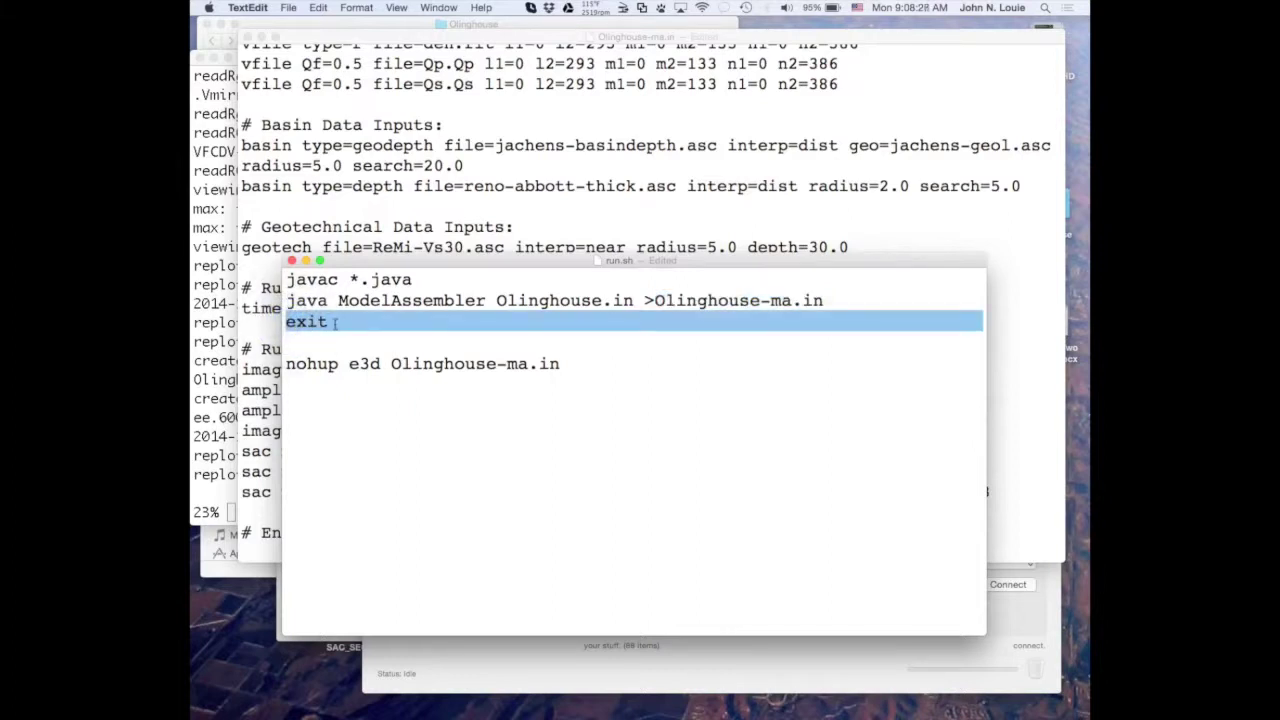
pyautogui.press('BackSpace')
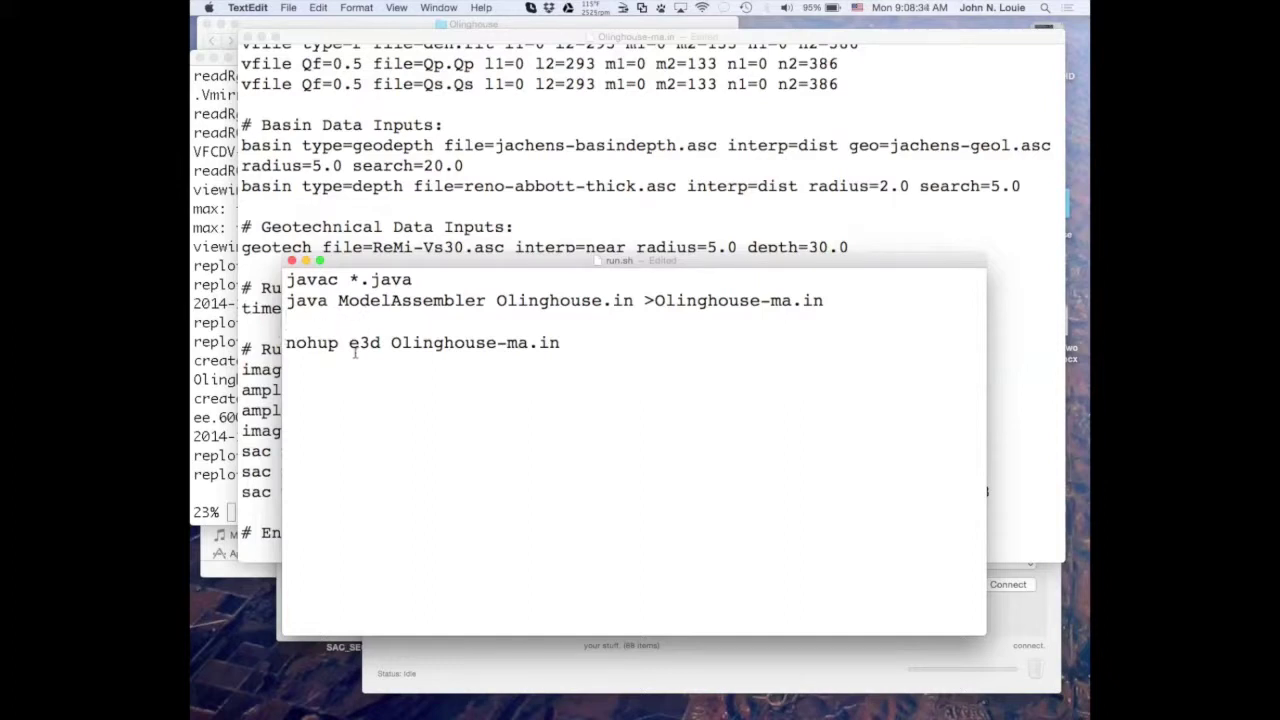
pyautogui.click(288, 283)
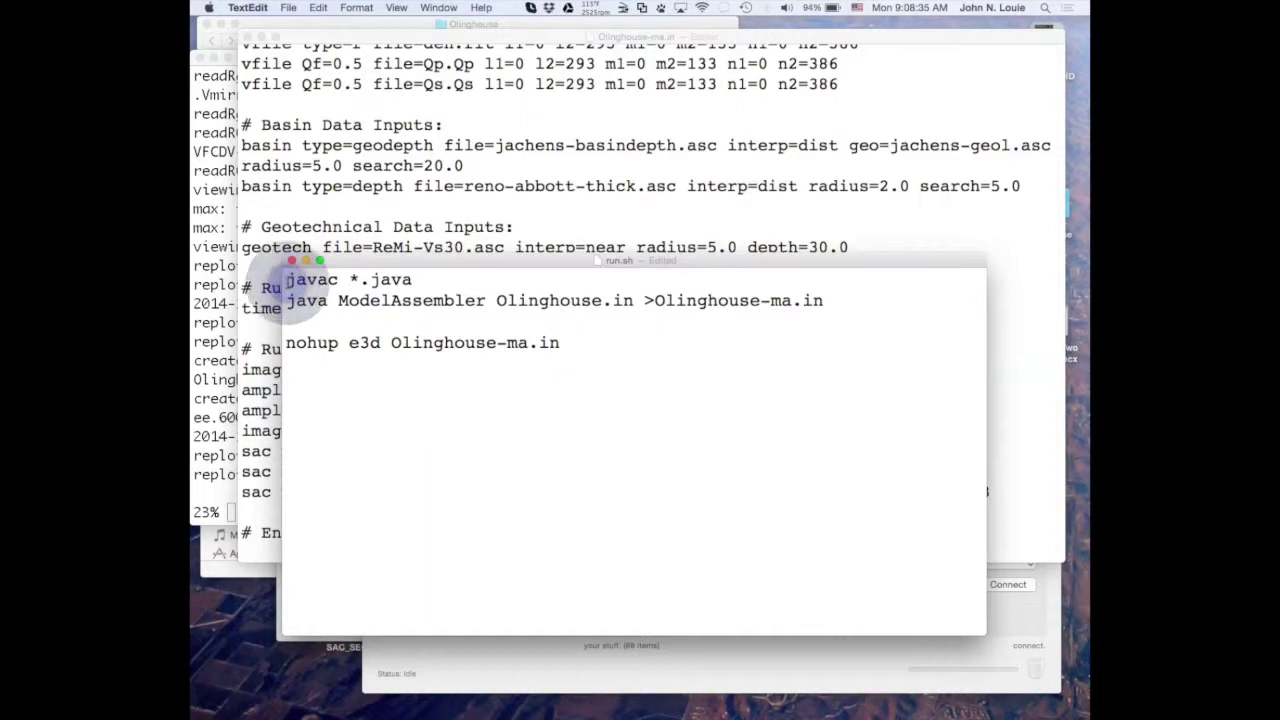
pyautogui.write('#')
pyautogui.click(288, 301)
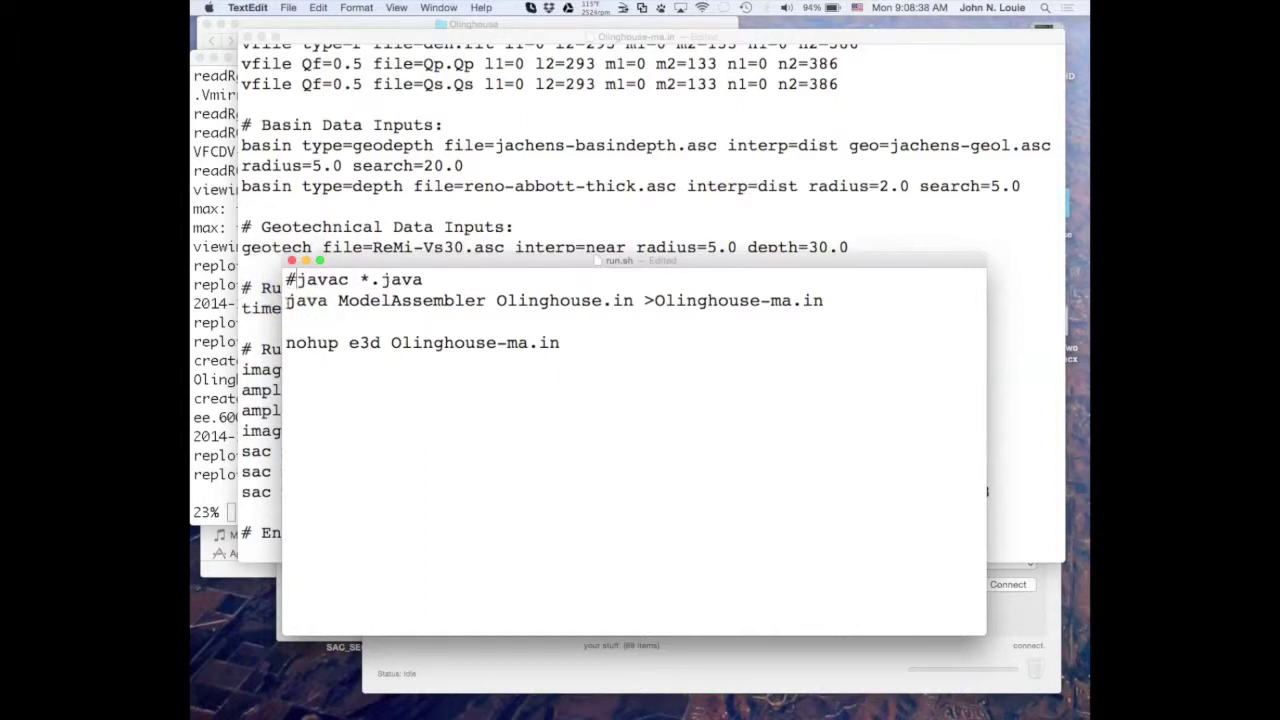
pyautogui.click(288, 300)
pyautogui.write('#')
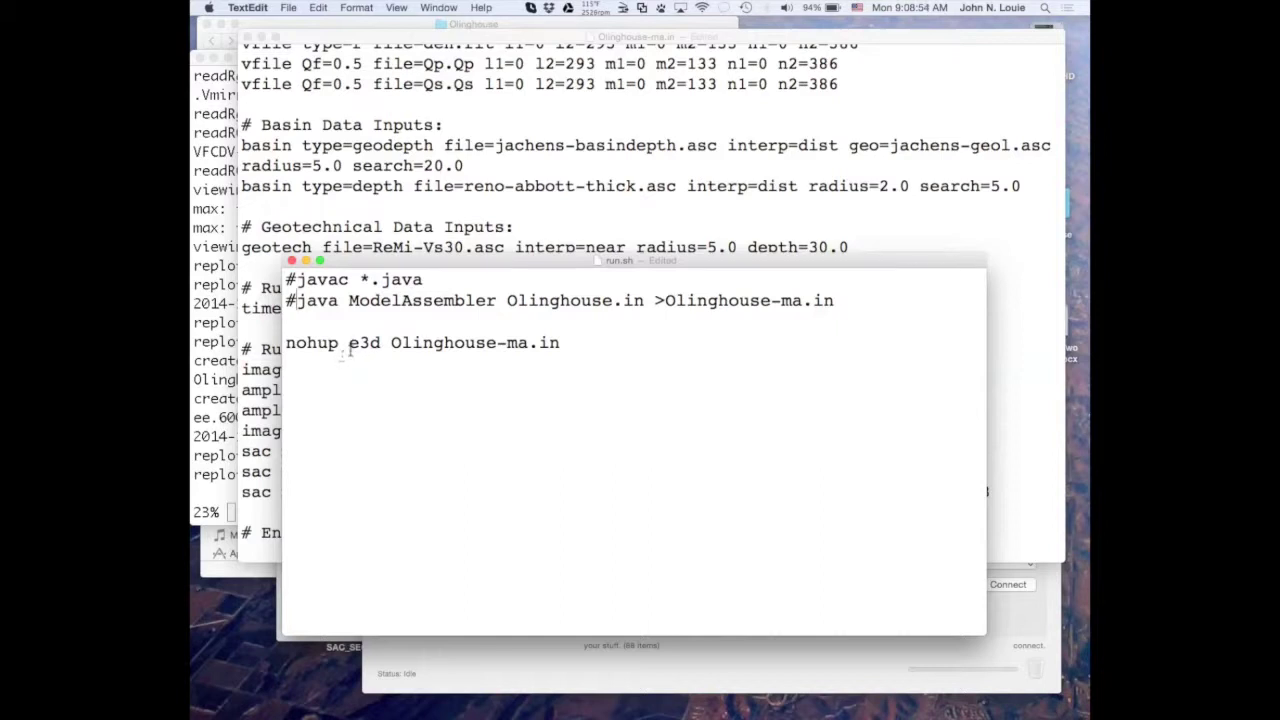
# Highlight 'e3d Olinghouse-ma.in' in the nohup line, then save run.sh.
pyautogui.keyDown('shift'); pyautogui.click(350, 343); pyautogui.keyUp('shift')
pyautogui.moveTo(350, 343); pyautogui.dragTo(562, 343)
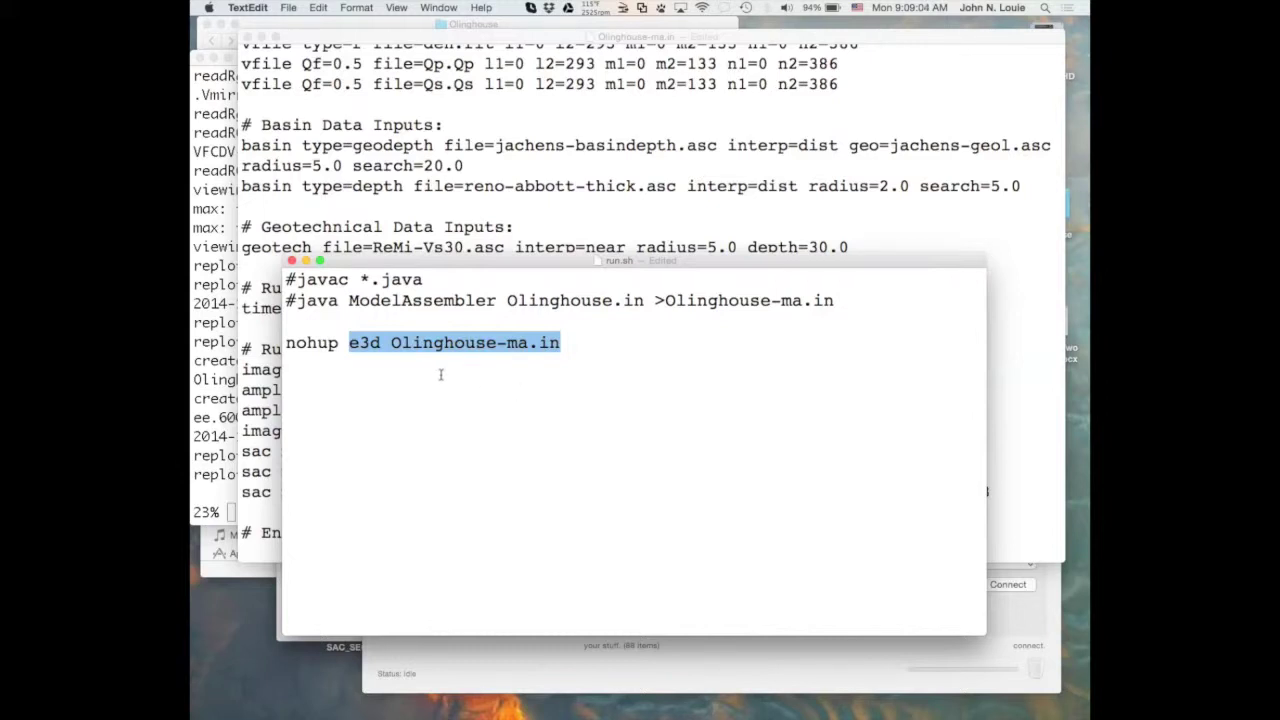
pyautogui.click(587, 350)
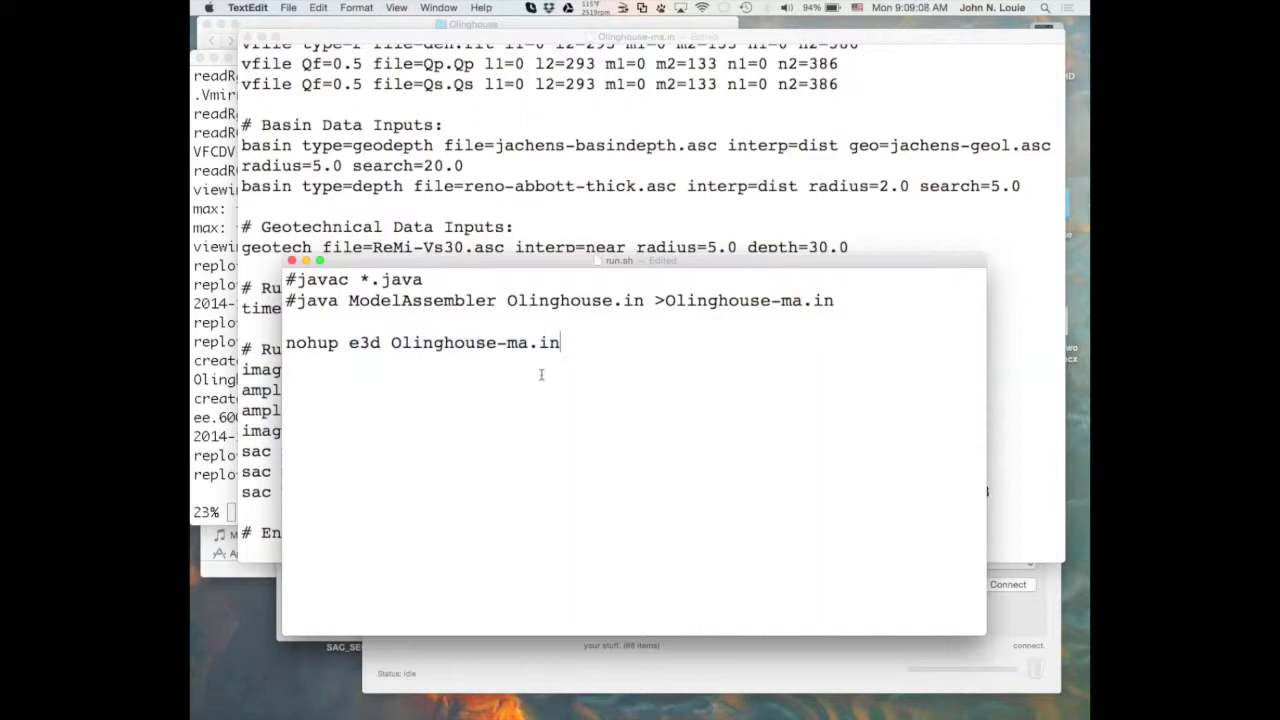
pyautogui.press('super+s')
# Close run.sh and return to Transmit's local Olinghouse file list.
pyautogui.click(291, 261)
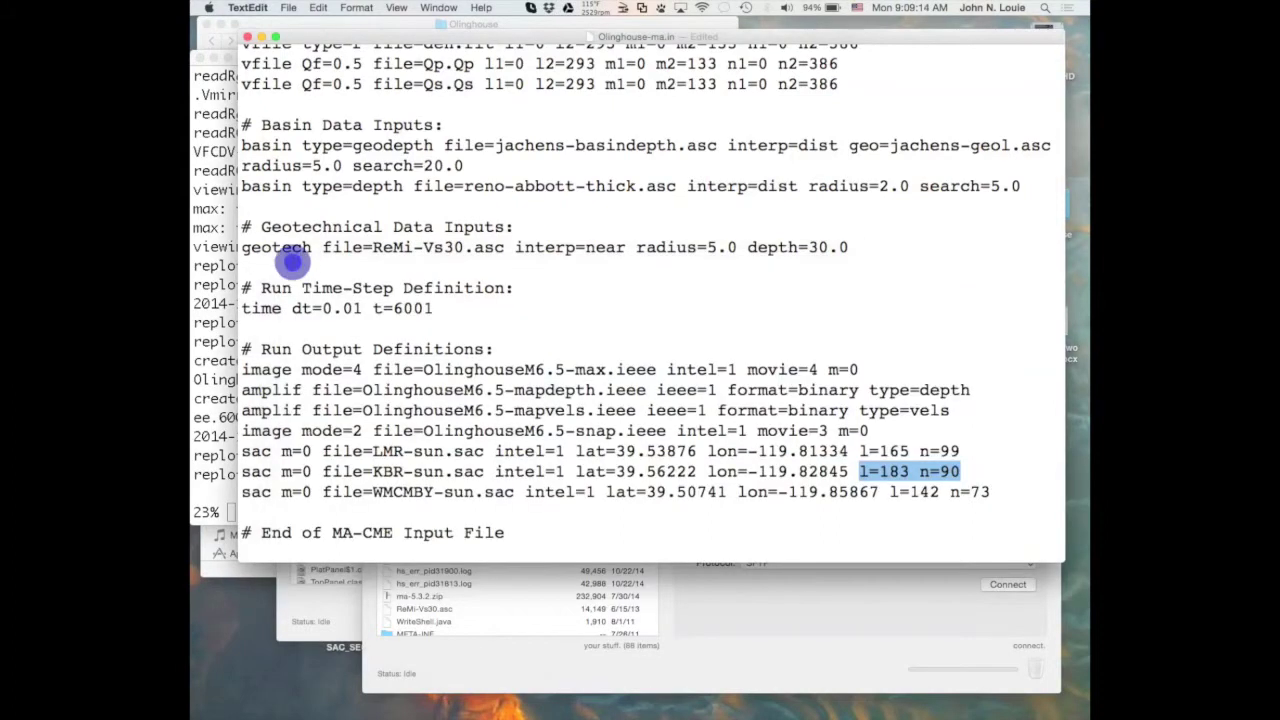
pyautogui.click(487, 656)
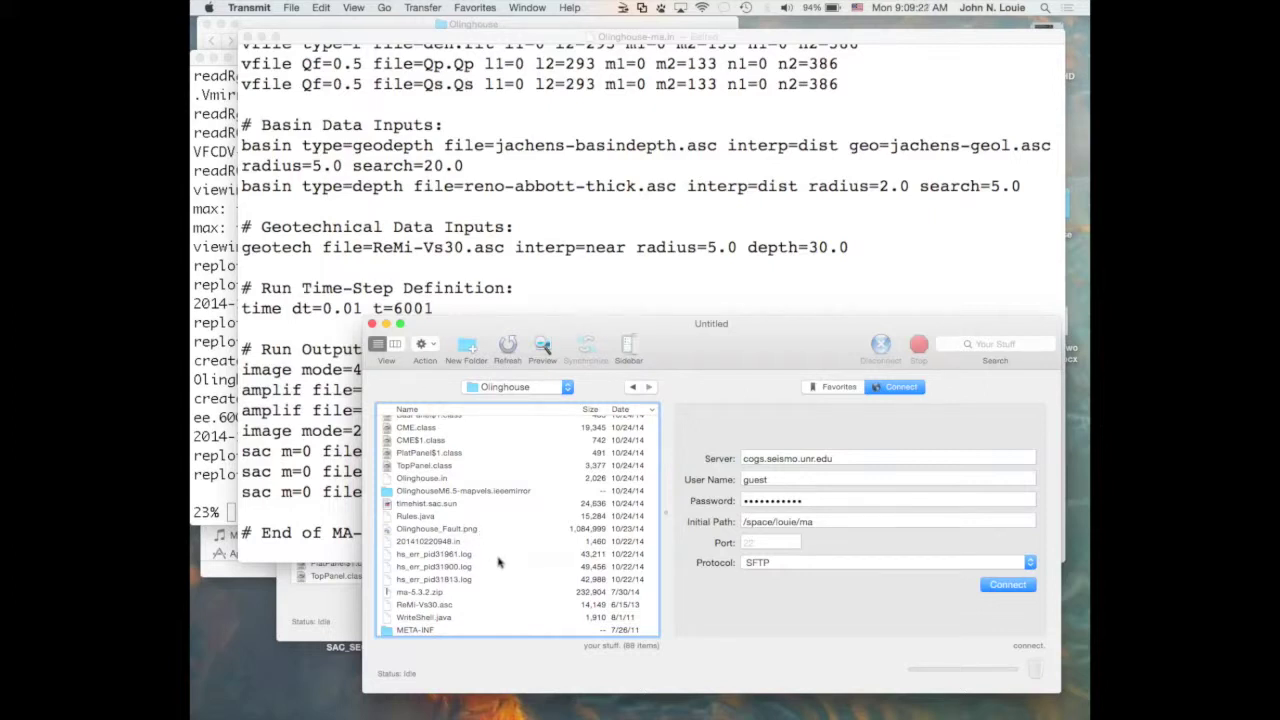
pyautogui.scroll(-15, 500, 562)
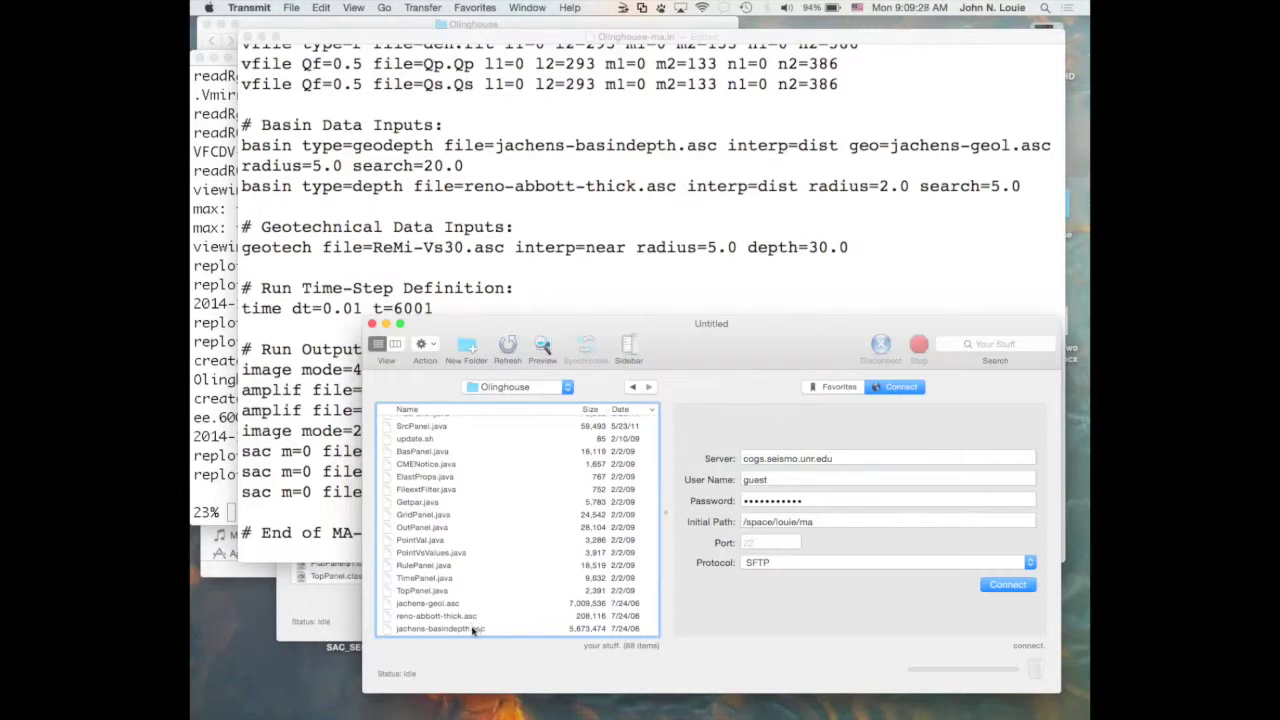
pyautogui.click(479, 630)
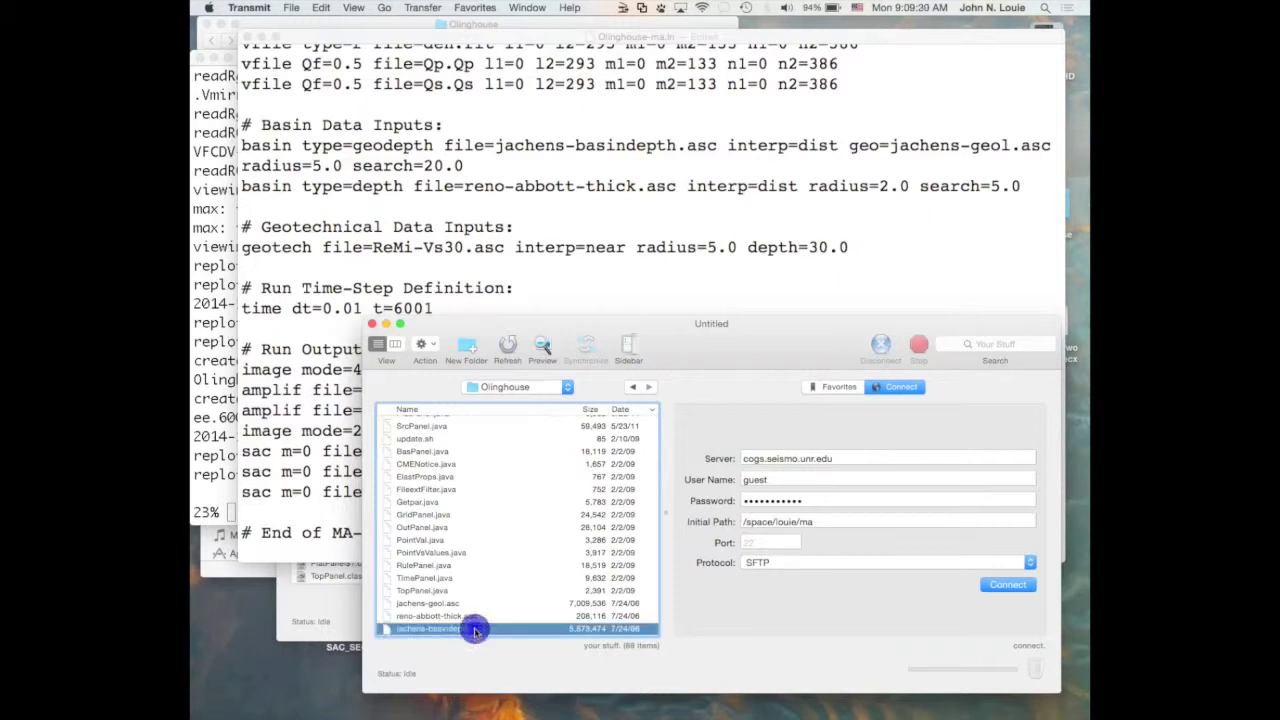
pyautogui.scroll(10, 537, 577)
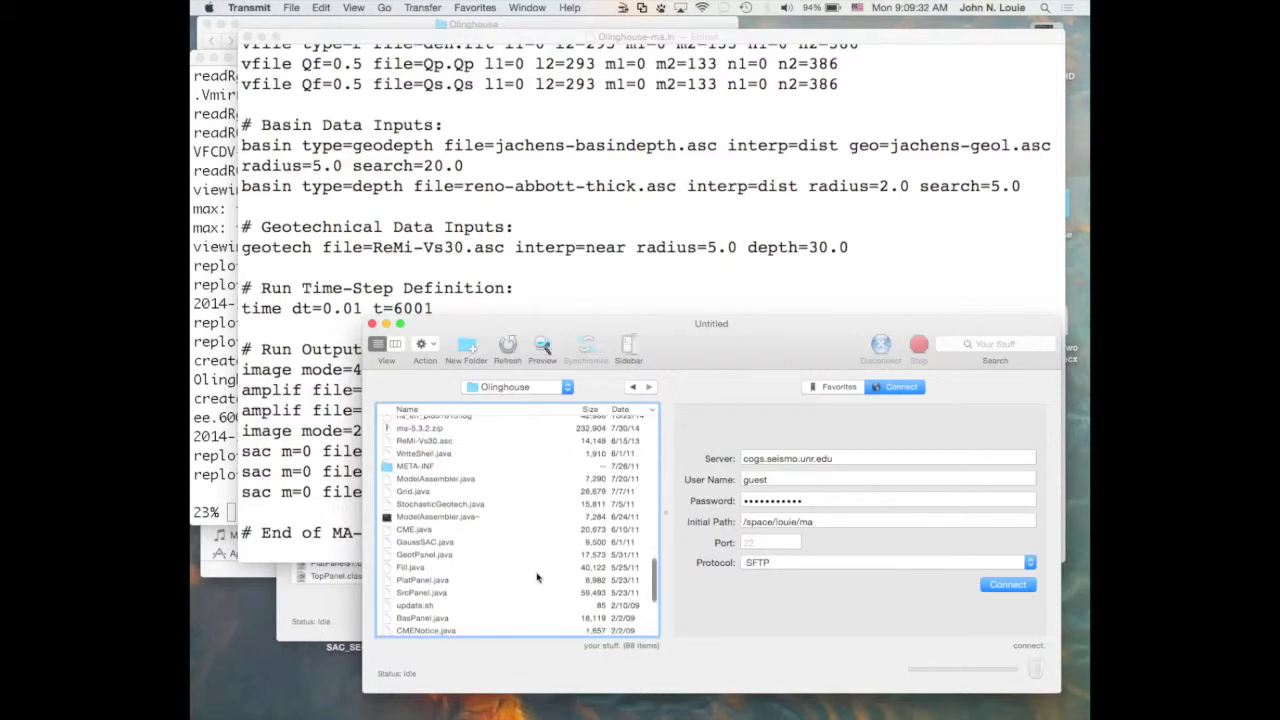
pyautogui.scroll(10, 537, 577)
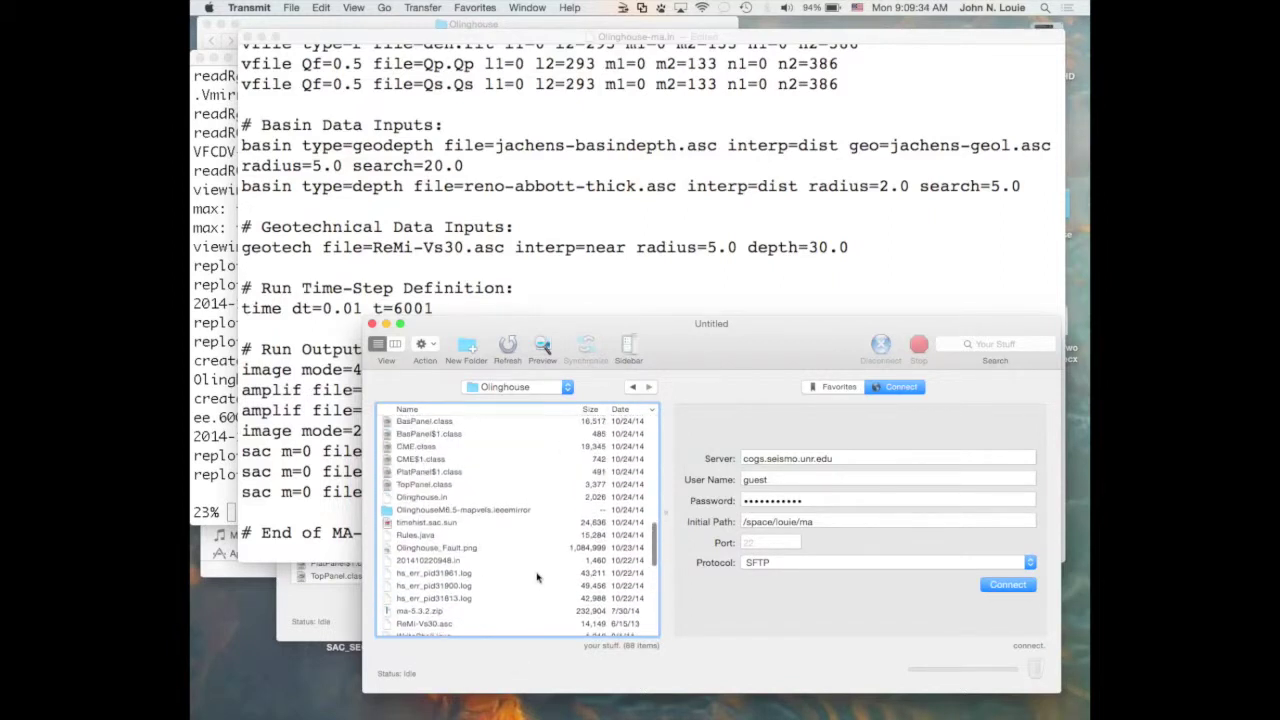
pyautogui.scroll(10, 537, 577)
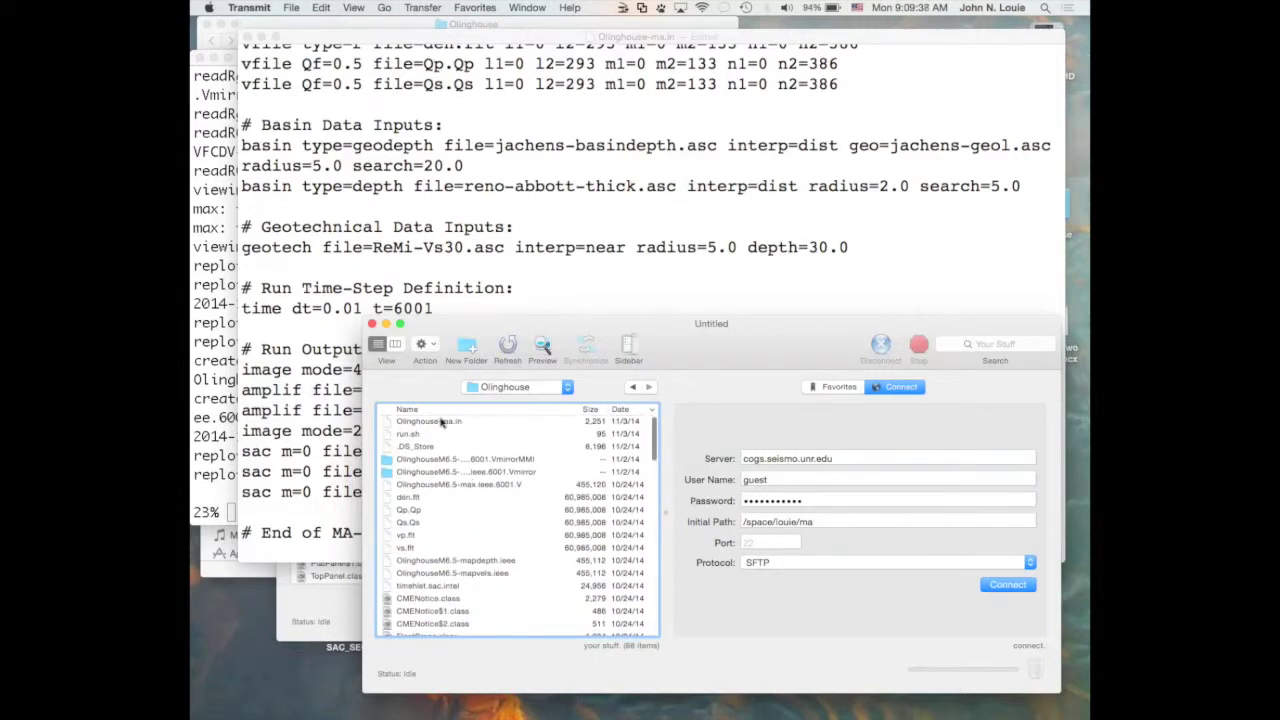
# Select all local files except .DS_Store, VmirrorMMI, Vmirror and max.ieee.6001.V.
pyautogui.click(441, 423)
pyautogui.press('super+a')
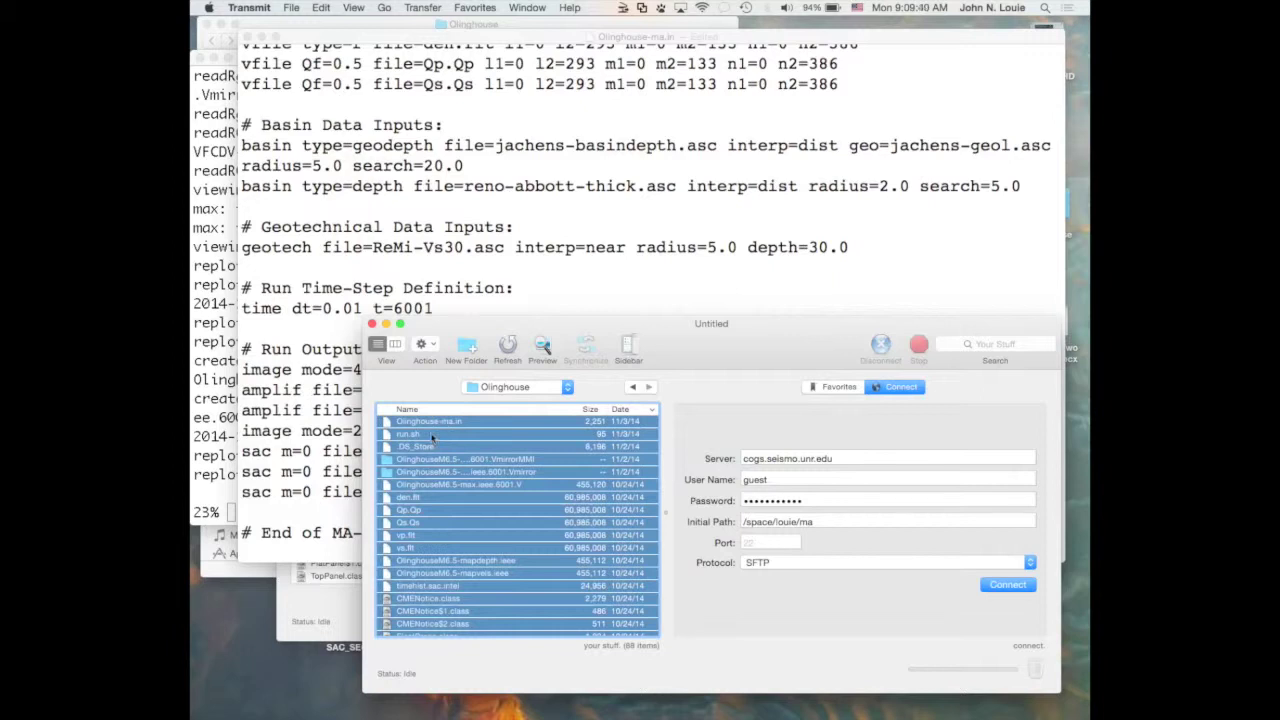
pyautogui.keyDown('super'); pyautogui.click(416, 448); pyautogui.keyUp('super')
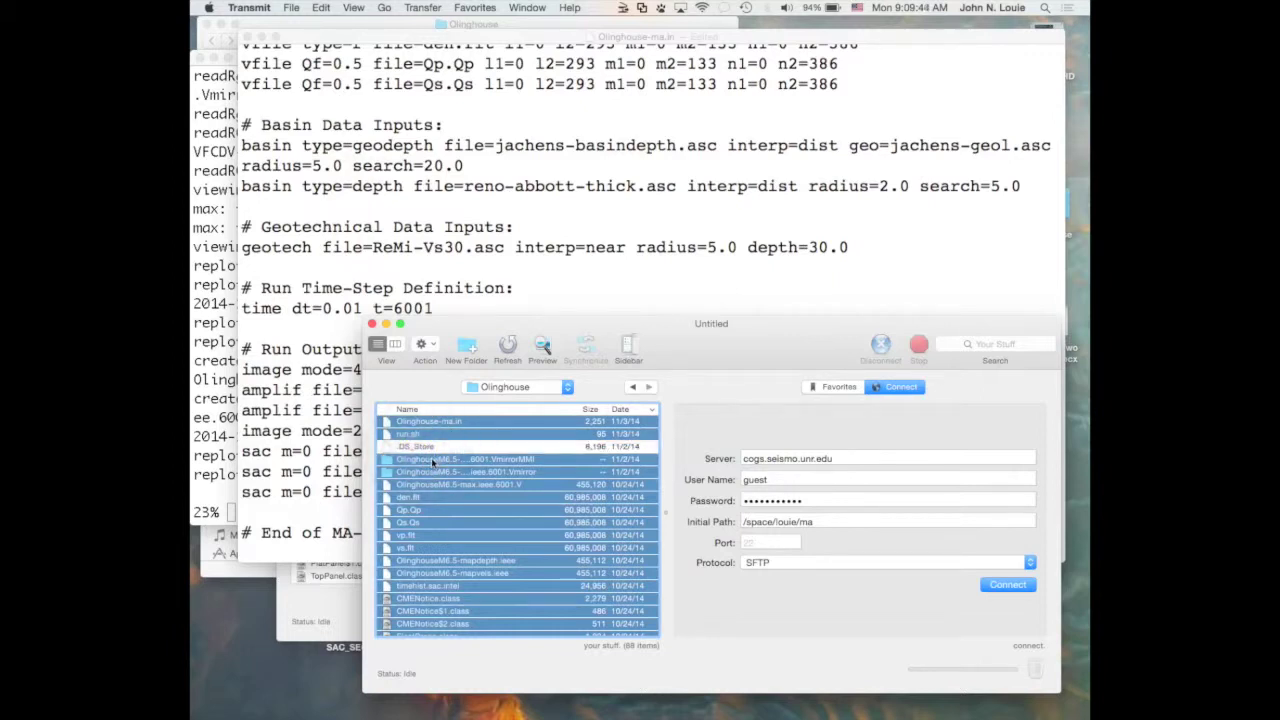
pyautogui.keyDown('super'); pyautogui.click(432, 460); pyautogui.keyUp('super')
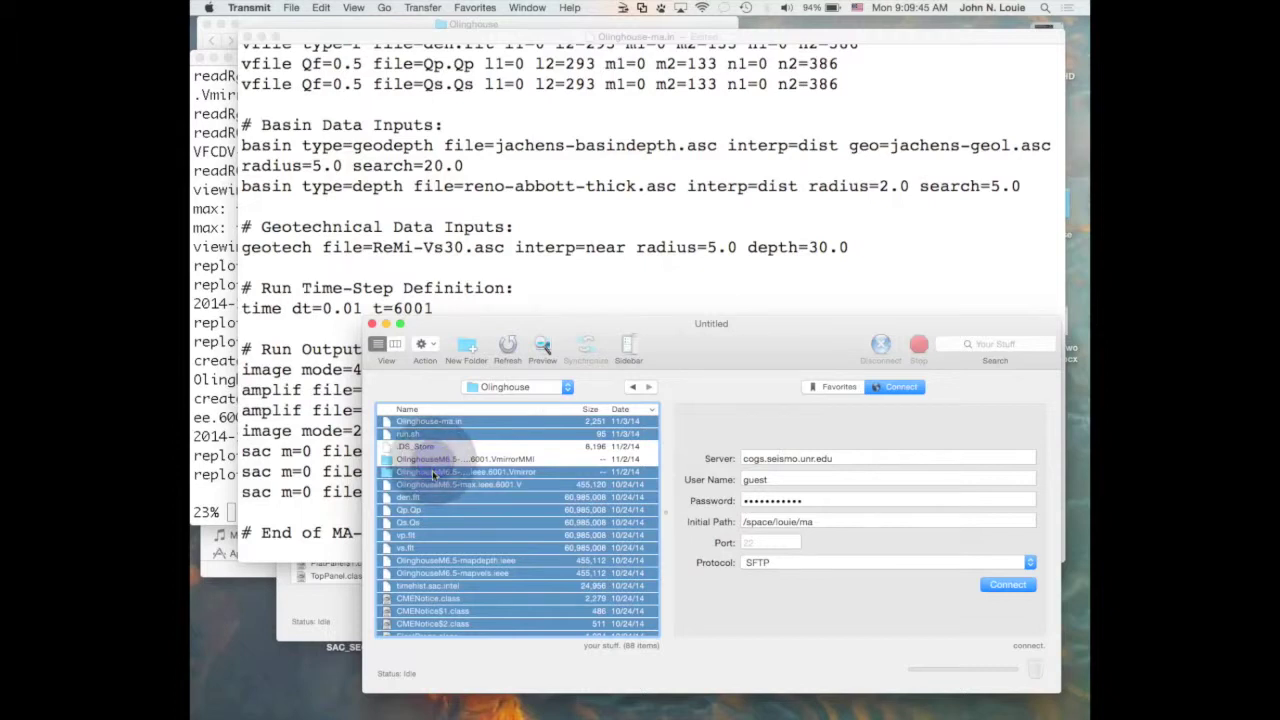
pyautogui.keyDown('super'); pyautogui.click(430, 472); pyautogui.keyUp('super')
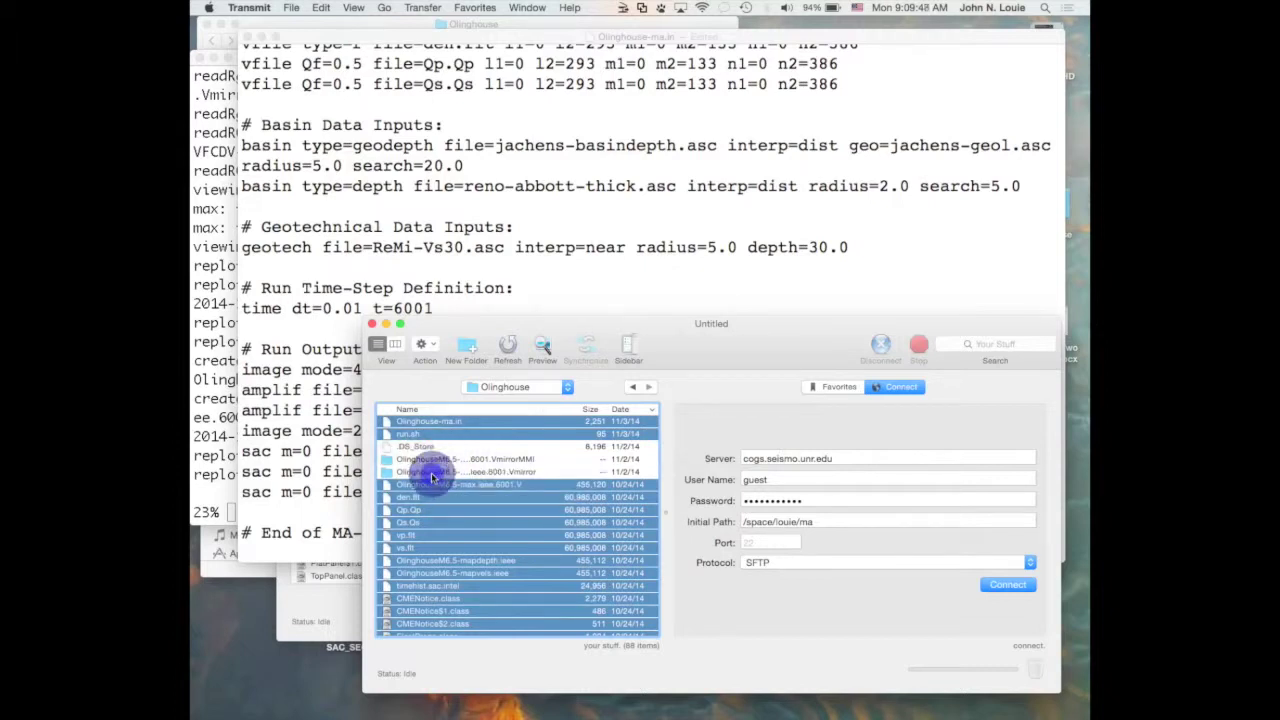
pyautogui.keyDown('super'); pyautogui.click(432, 485); pyautogui.keyUp('super')
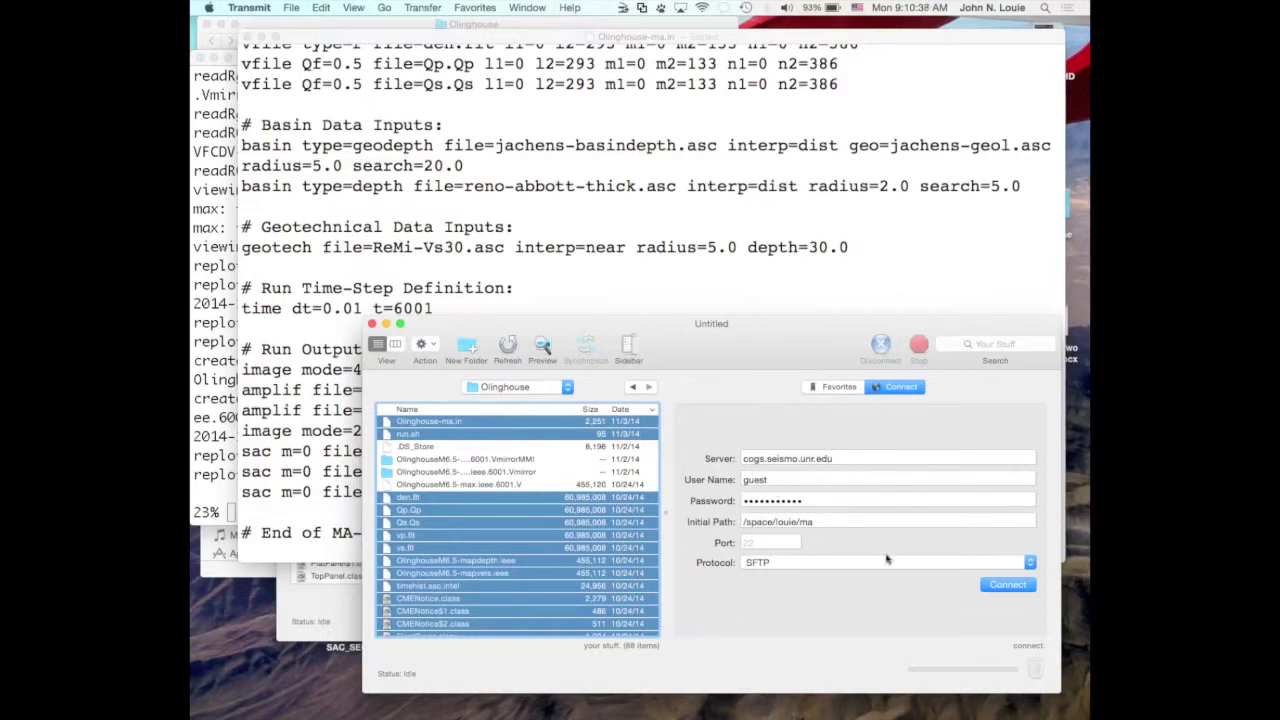
# Log in to cogs.seismo.unr.edu over SFTP to list the remote ma folder.
pyautogui.click(993, 587)
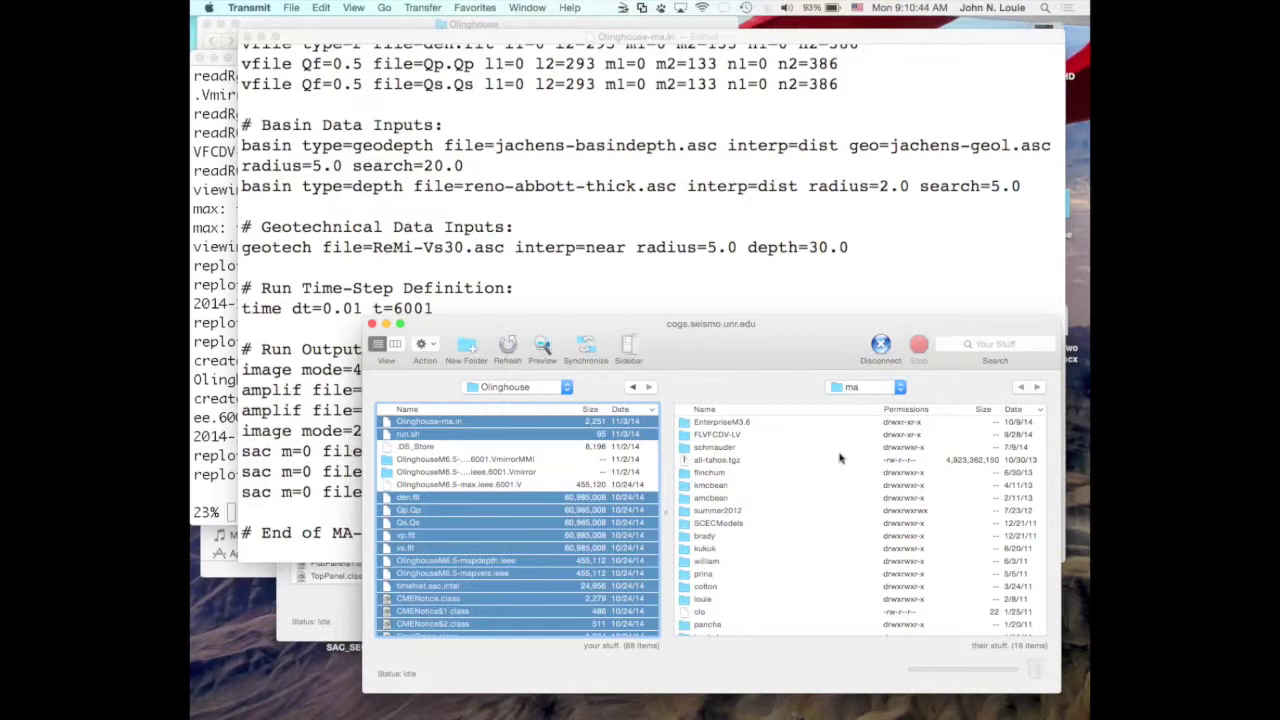
# Select a user folder on the server, look over the file actions list, then deselect it.
pyautogui.click(768, 471)
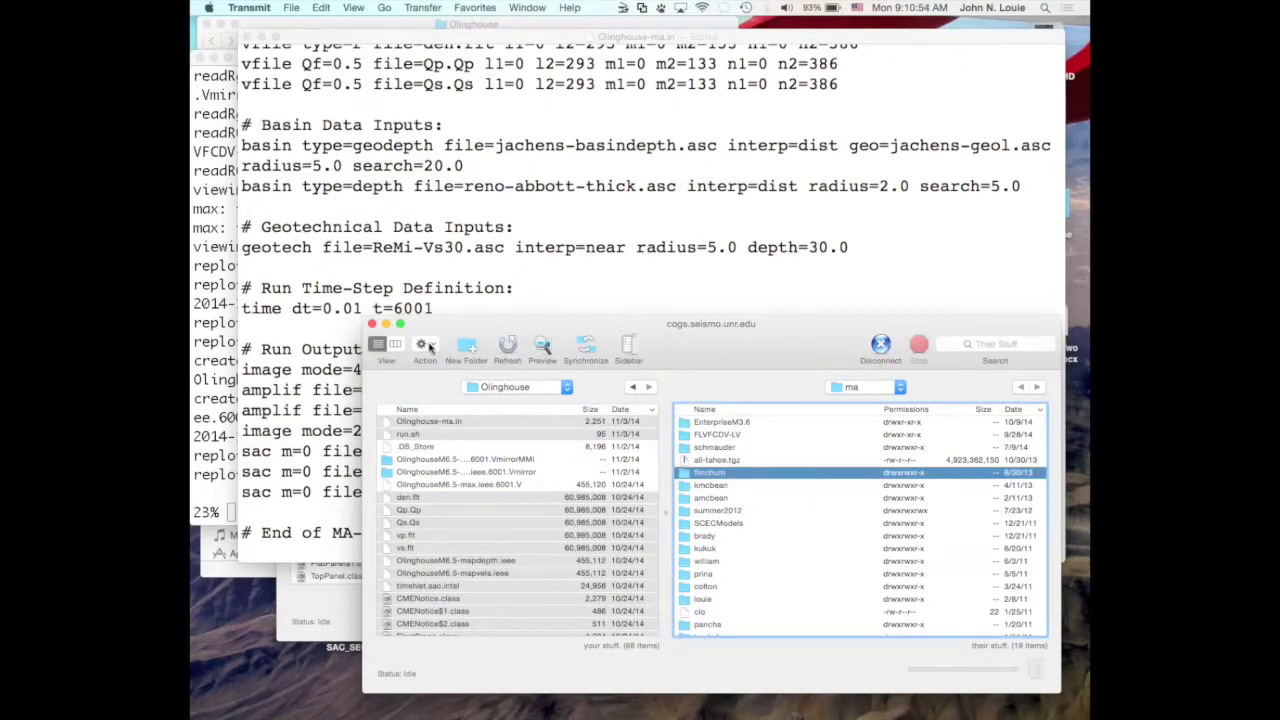
pyautogui.click(428, 345)
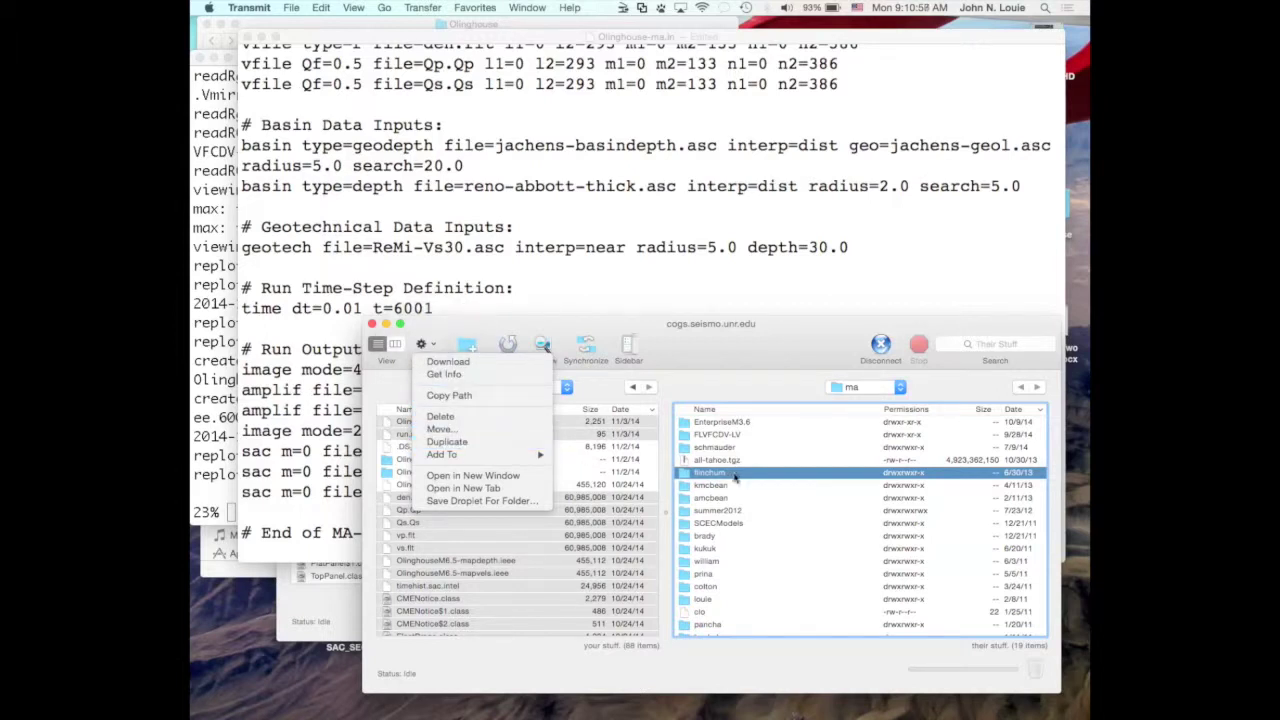
pyautogui.click(735, 478)
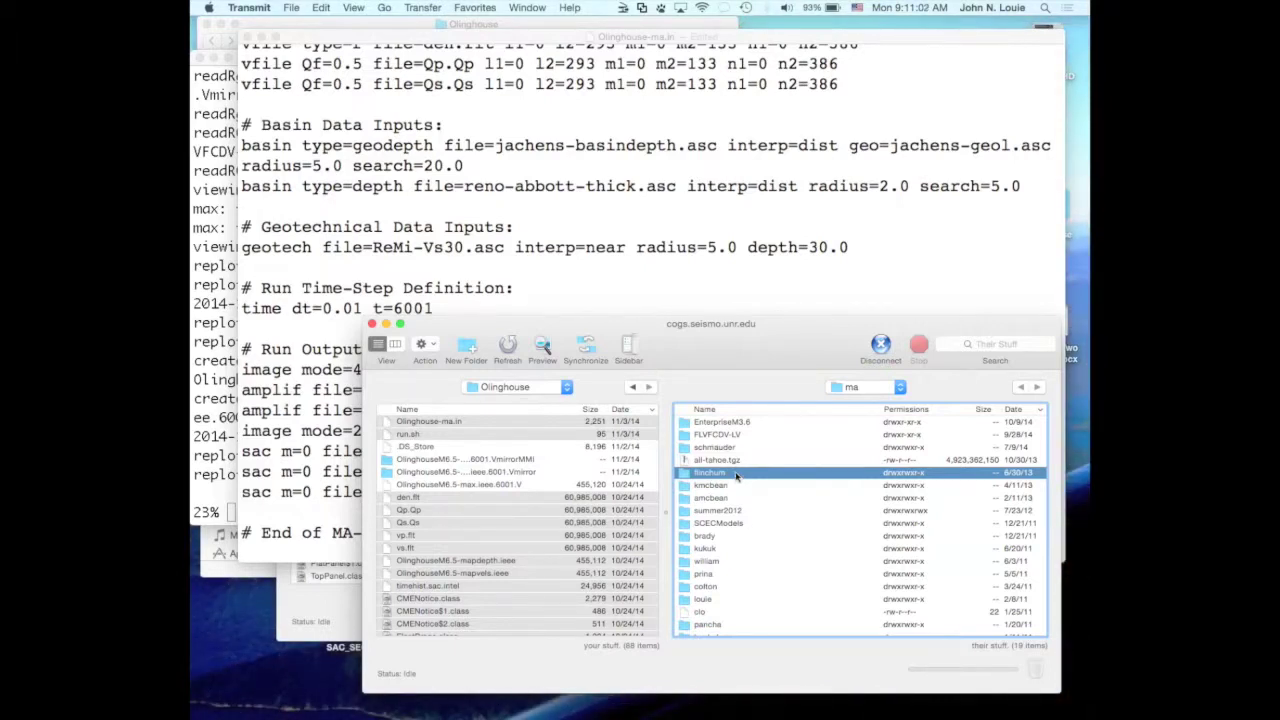
pyautogui.keyDown('super'); pyautogui.click(732, 475); pyautogui.keyUp('super')
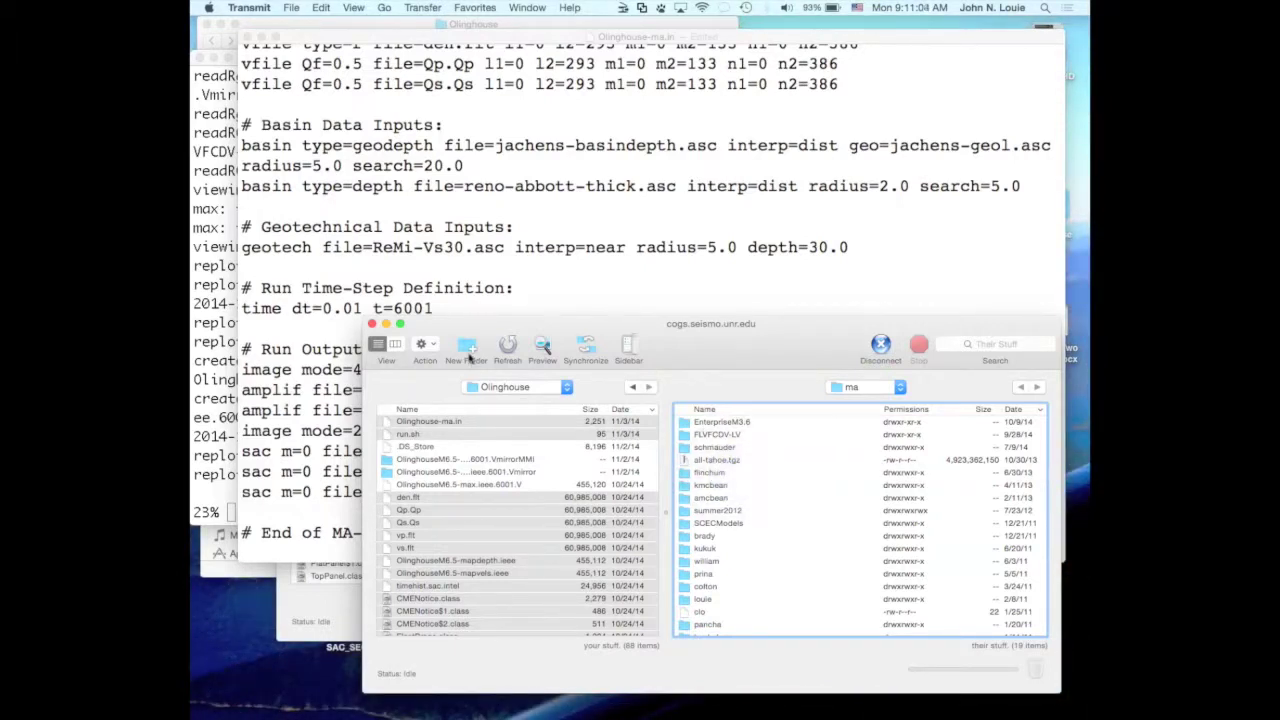
# Create the remote folder 'oh', open it, and upload the selected local files into it.
pyautogui.click(467, 345)
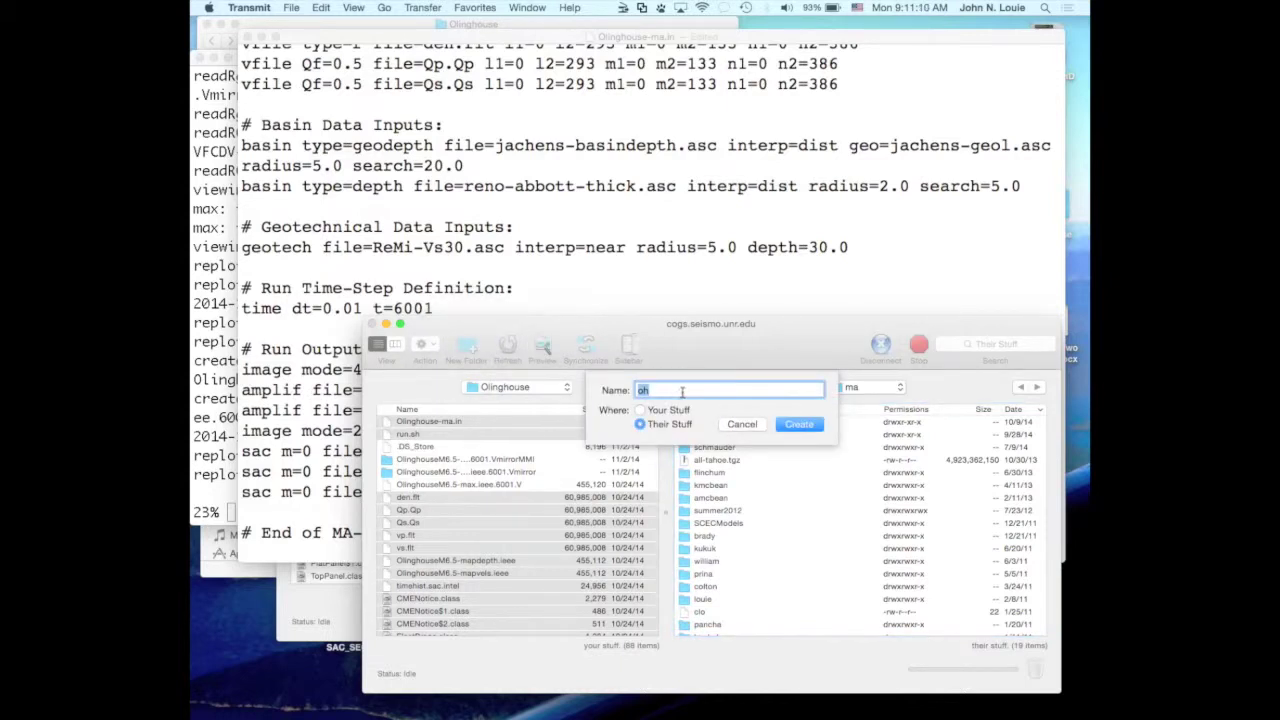
pyautogui.write('oh')
pyautogui.click(800, 426)
pyautogui.click(800, 425)
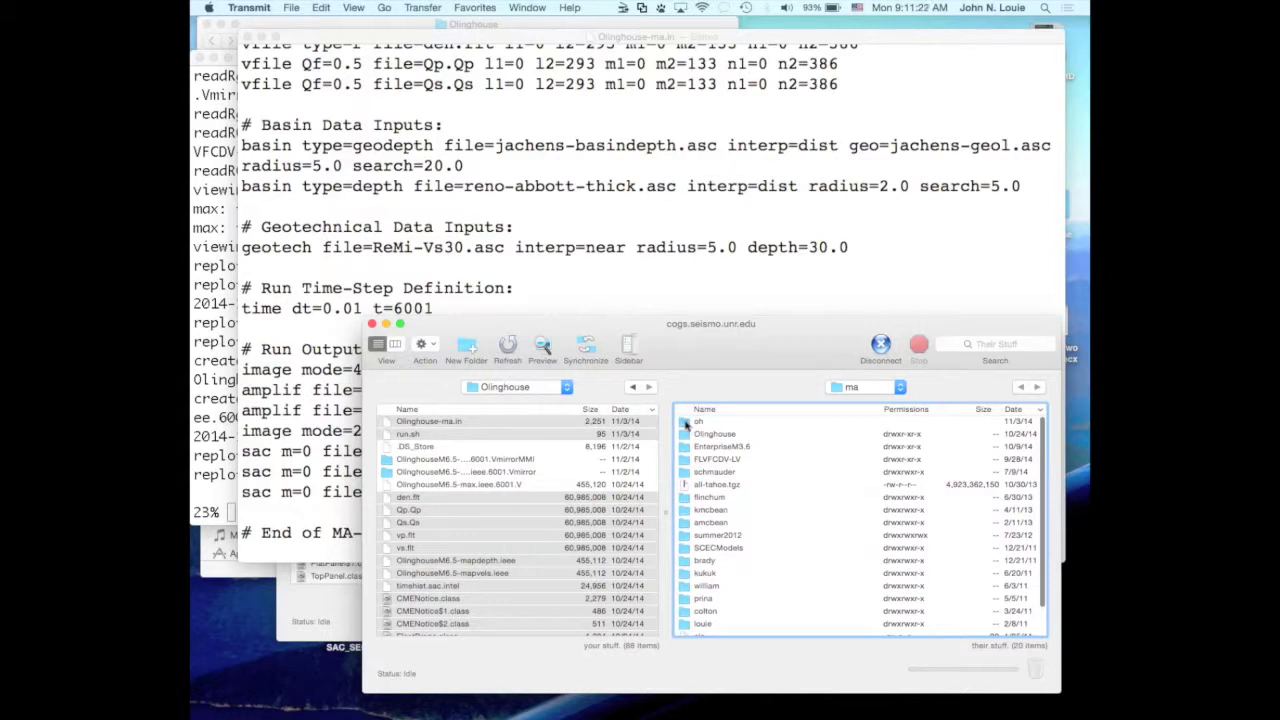
pyautogui.doubleClick(688, 422)
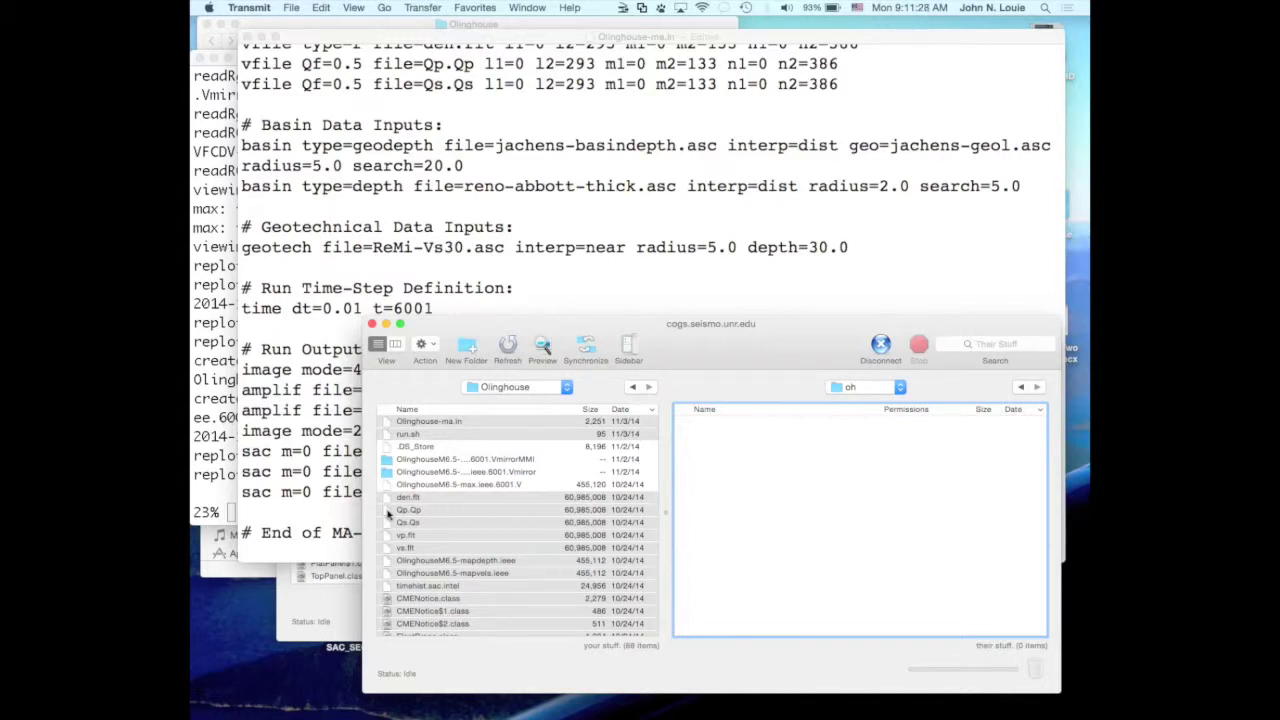
pyautogui.moveTo(389, 513); pyautogui.dragTo(749, 516)
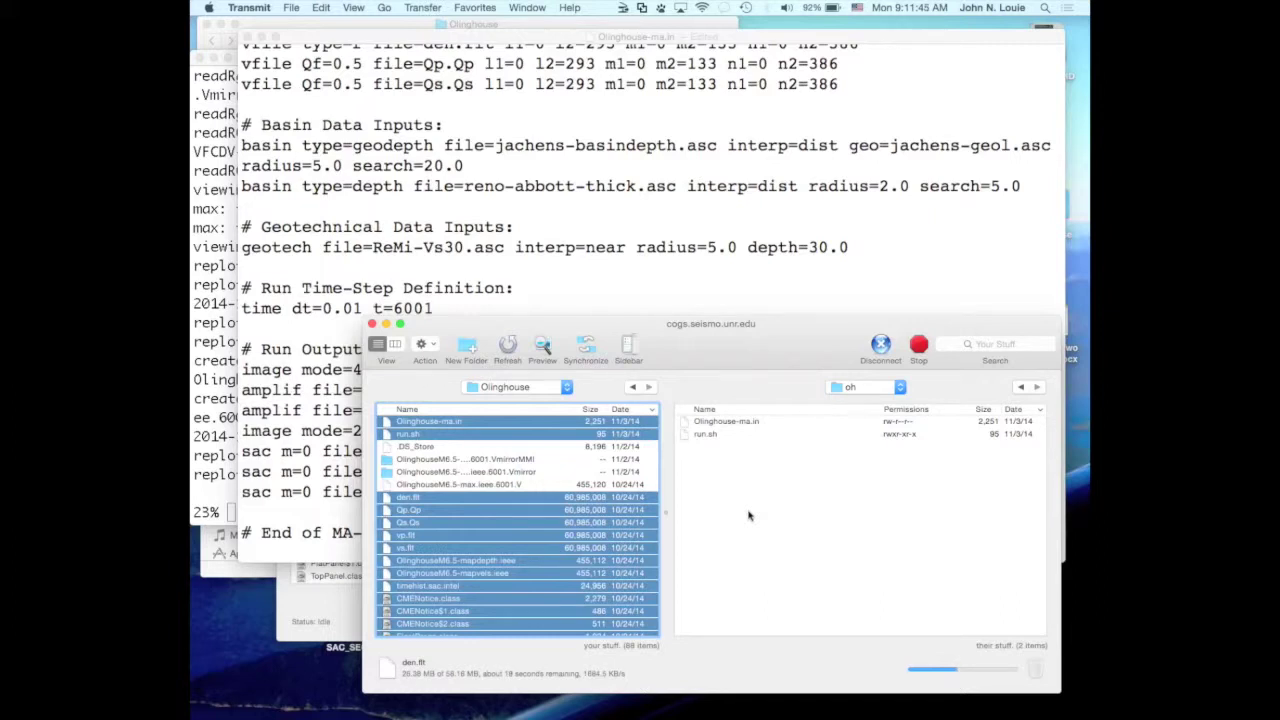
# Bring the Olinghouse-ma.in TextEdit window forward while the upload continues.
pyautogui.click(557, 238)
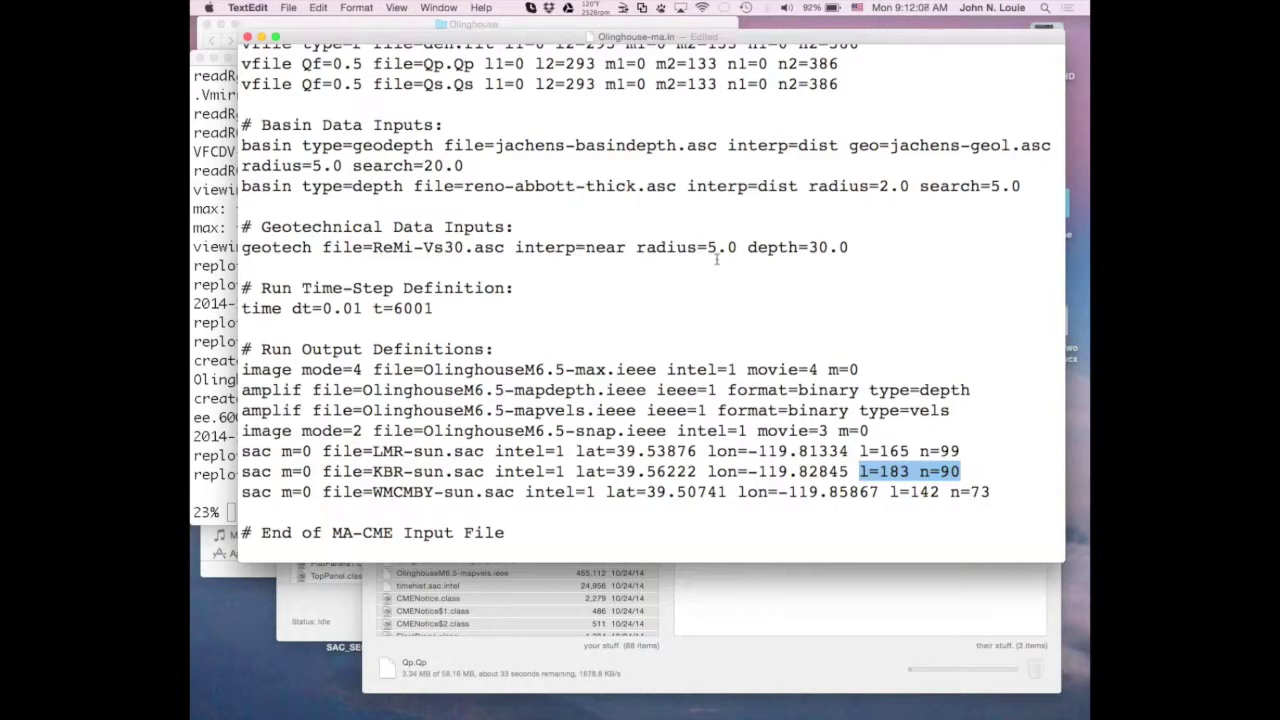
pyautogui.scroll(10, 714, 262)
pyautogui.scroll(3, 714, 262)
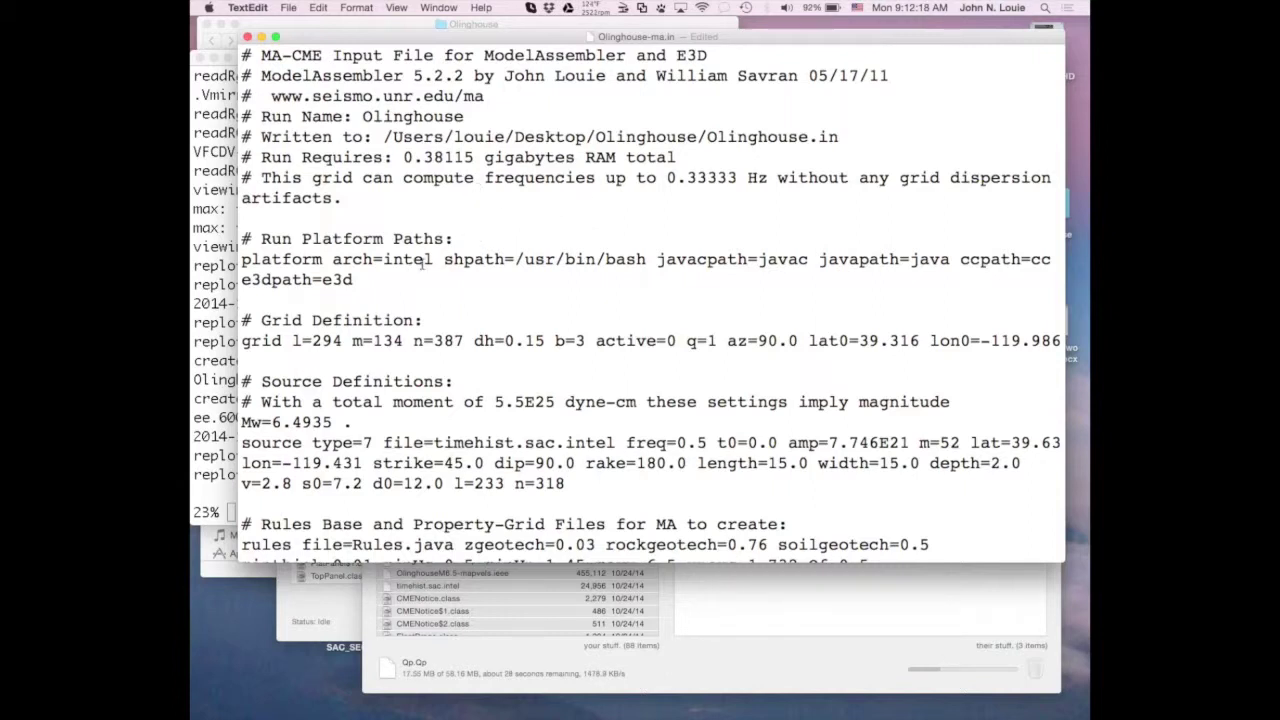
pyautogui.doubleClick(243, 260)
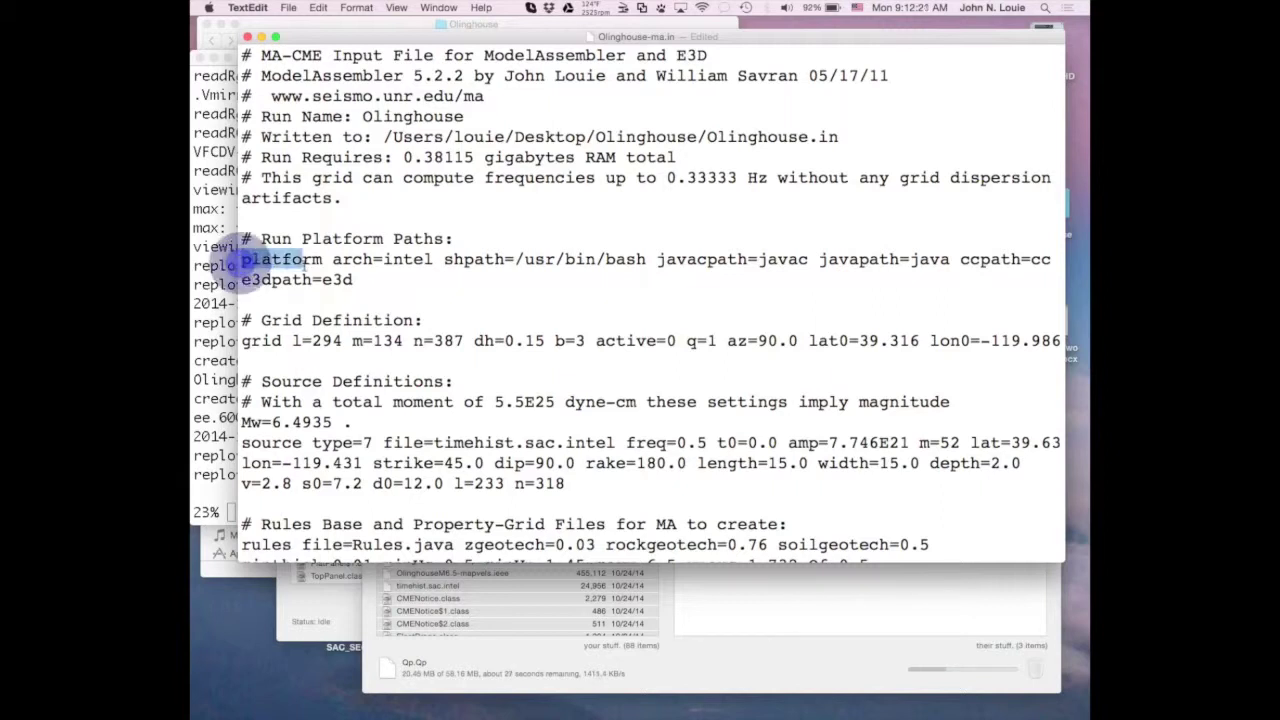
pyautogui.click(337, 260)
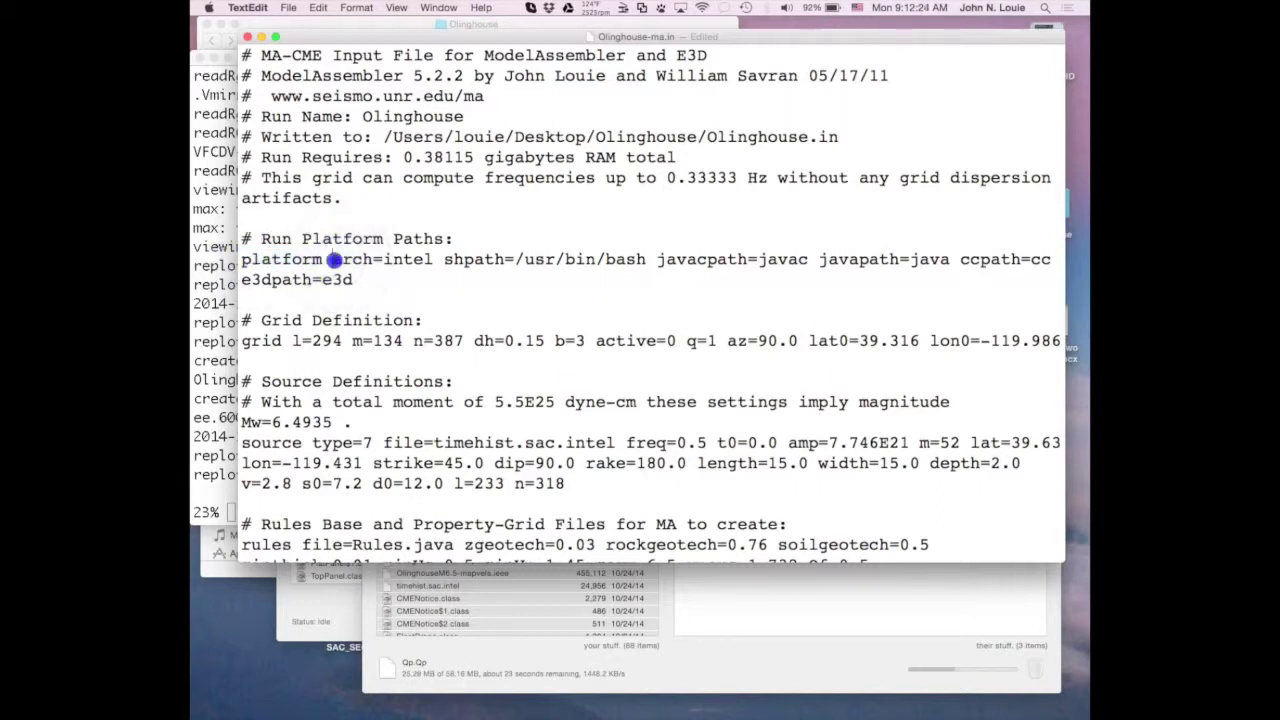
pyautogui.moveTo(337, 260); pyautogui.dragTo(443, 260)
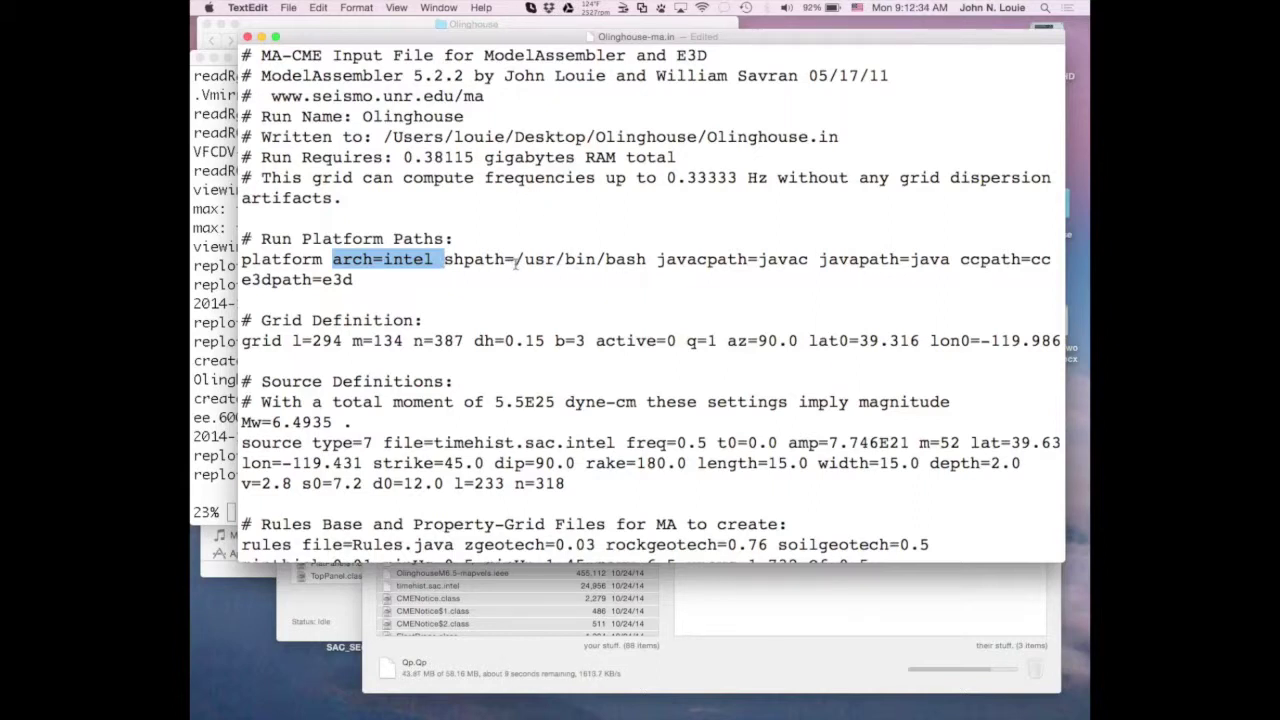
pyautogui.moveTo(516, 261); pyautogui.dragTo(943, 285)
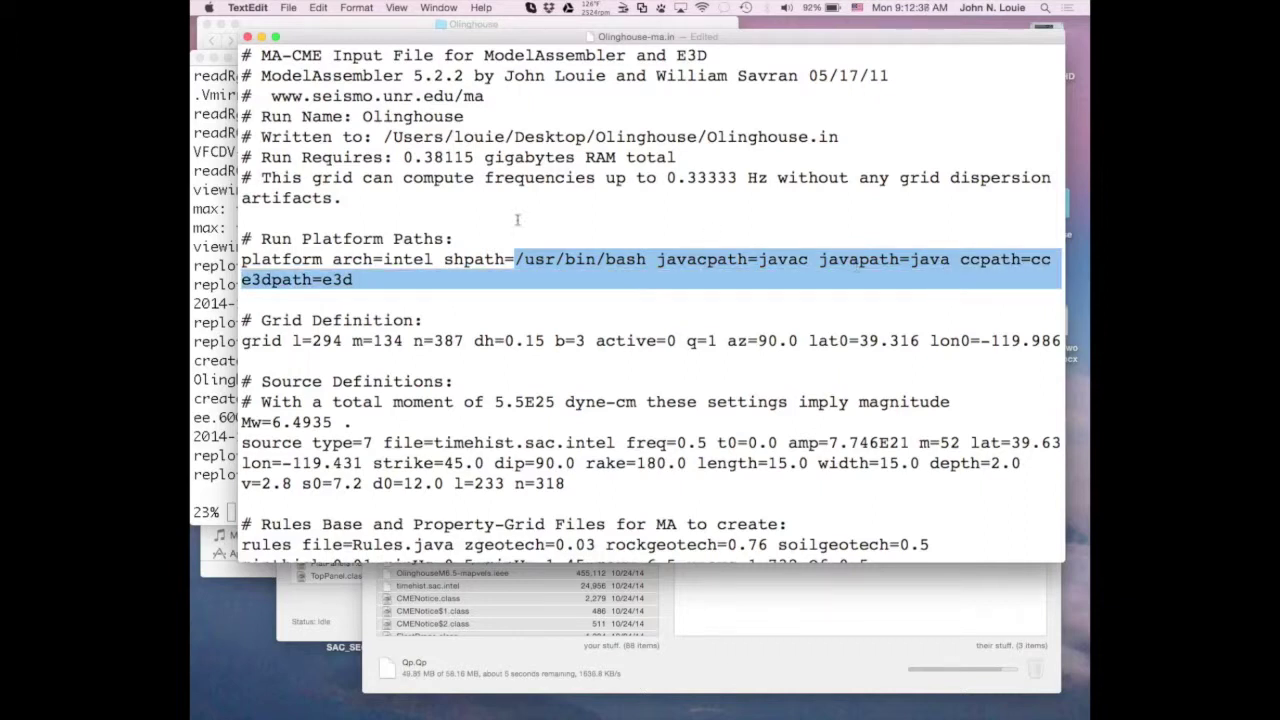
pyautogui.moveTo(333, 260); pyautogui.dragTo(436, 262)
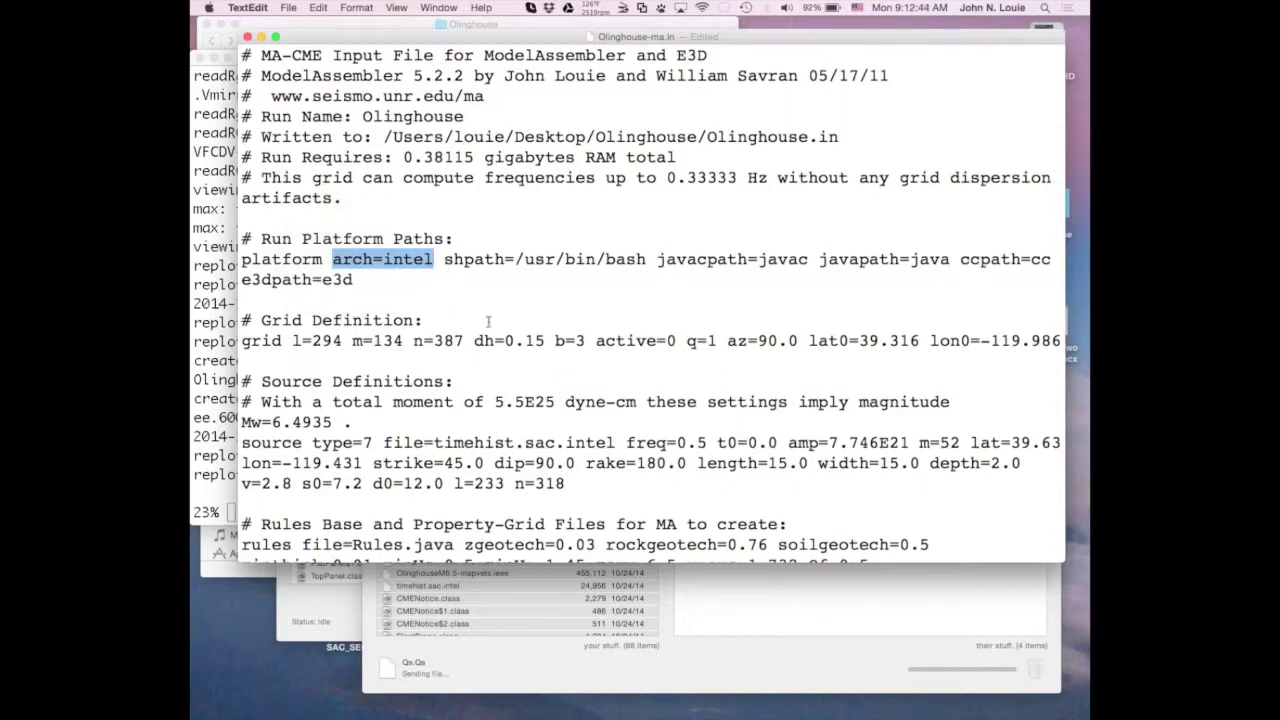
pyautogui.scroll(-4, 487, 320)
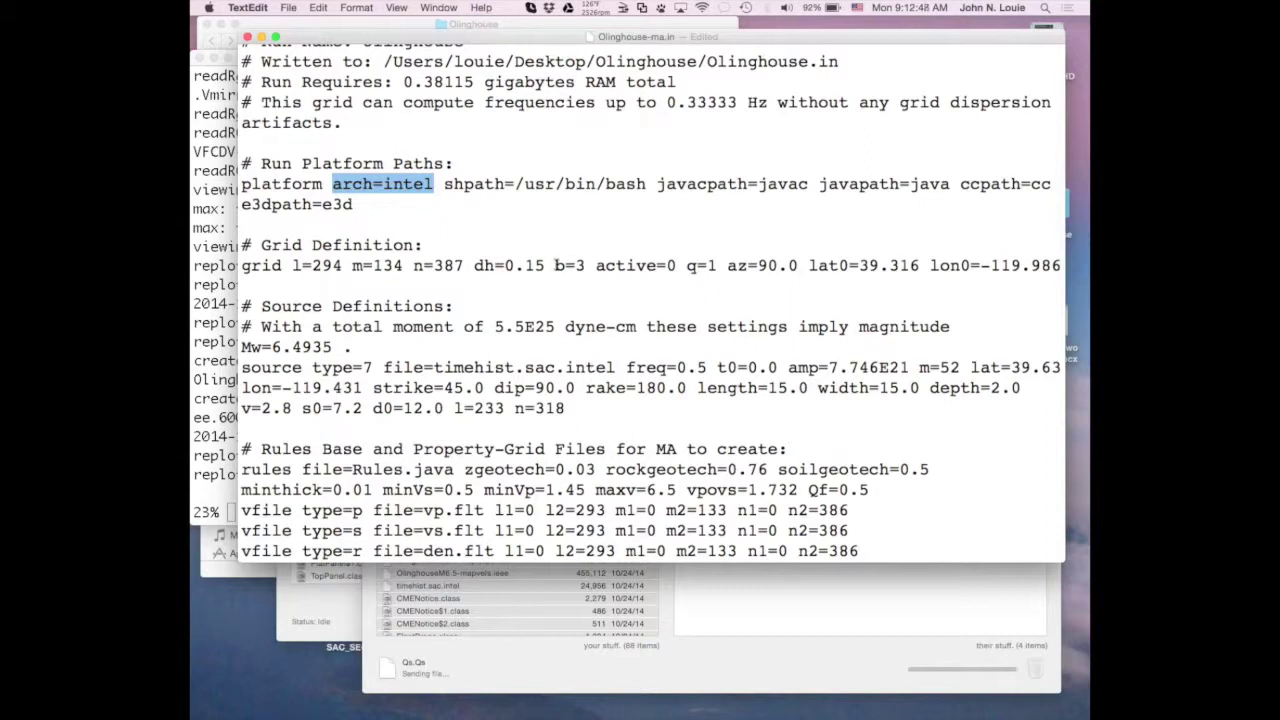
pyautogui.moveTo(555, 265); pyautogui.dragTo(590, 266)
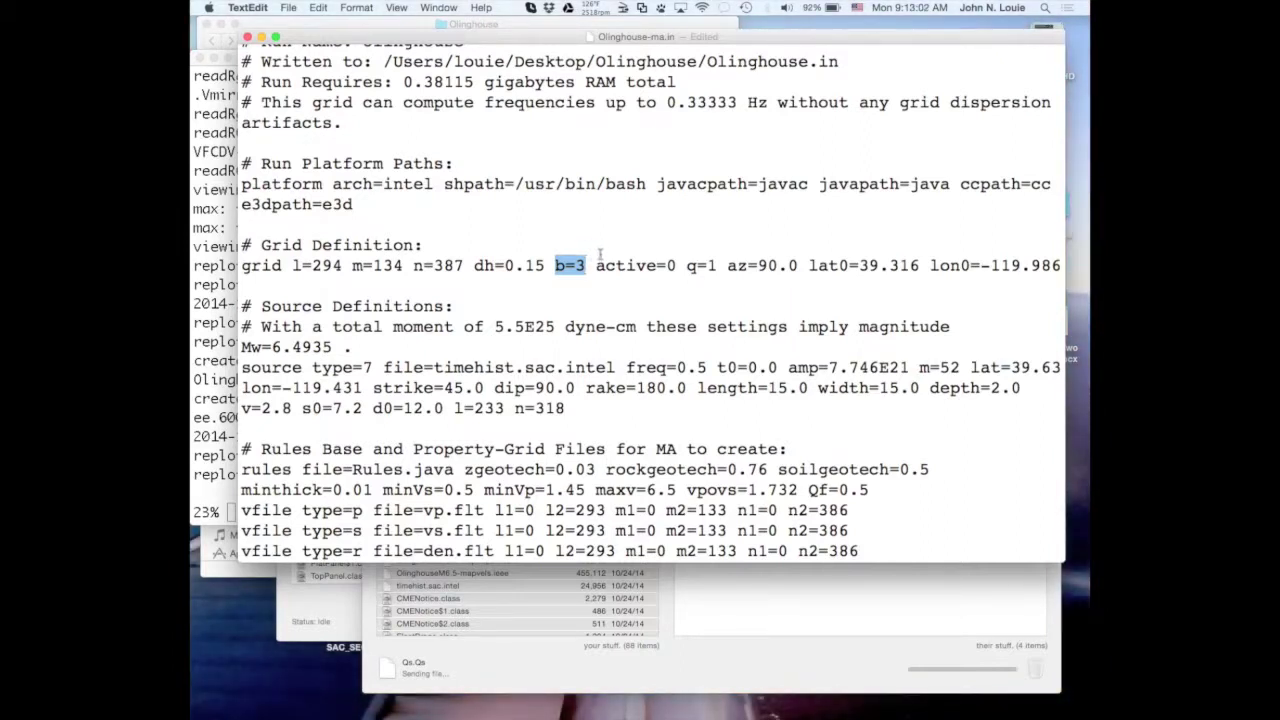
# Change the grid line's b=3 to b=4, then highlight q=1 and the source's freq=0.5.
pyautogui.click(575, 265)
pyautogui.doubleClick(579, 265)
pyautogui.write('4')
pyautogui.moveTo(689, 268); pyautogui.dragTo(717, 267)
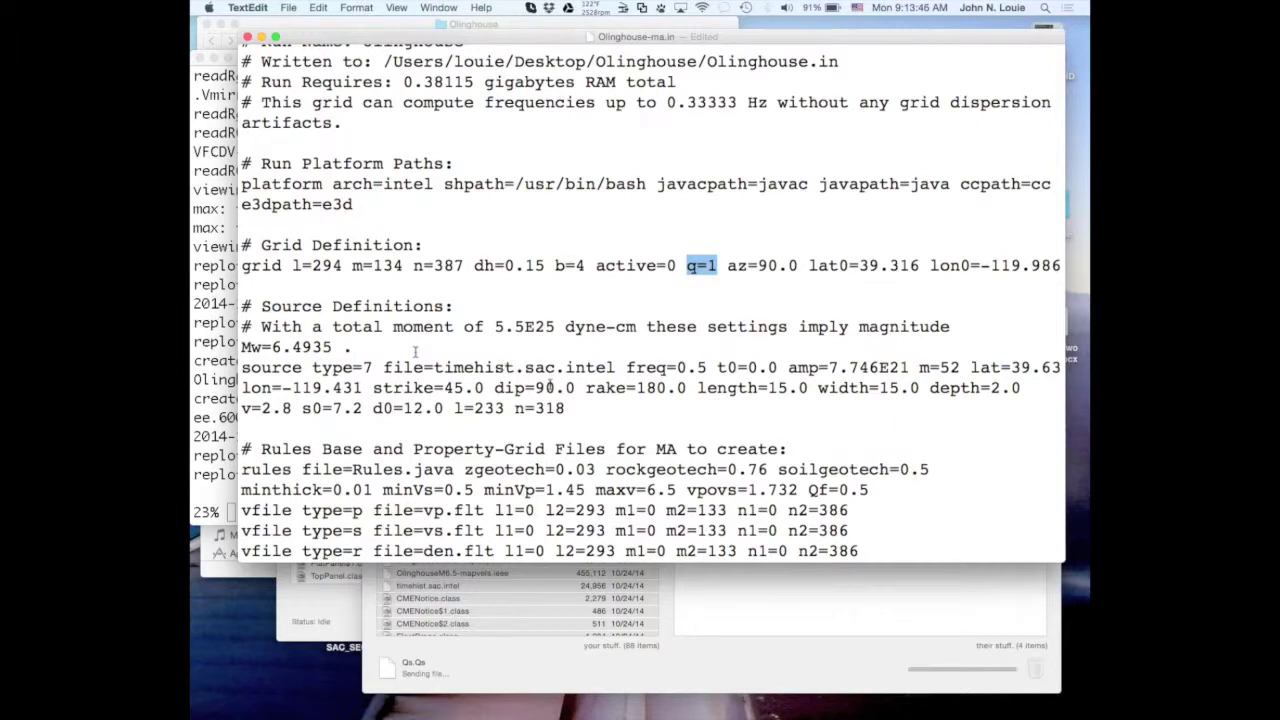
pyautogui.moveTo(627, 367); pyautogui.dragTo(709, 368)
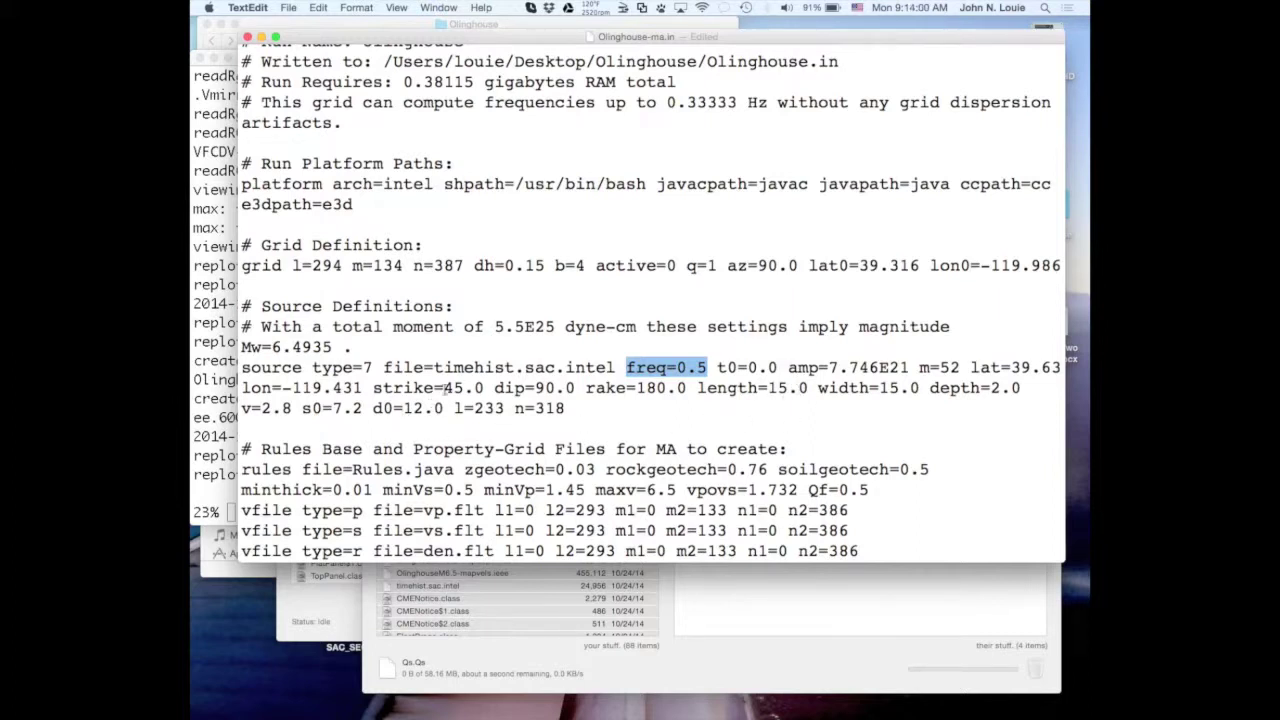
pyautogui.scroll(-4, 630, 420)
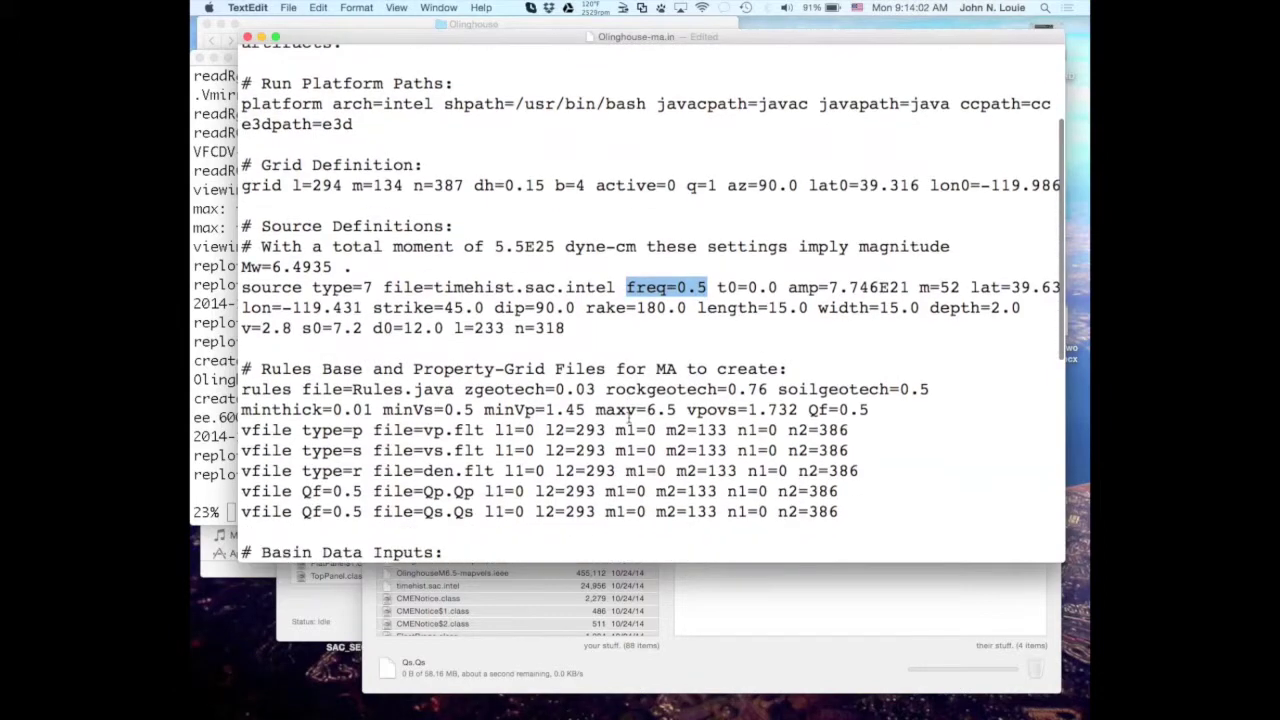
pyautogui.scroll(-12, 630, 420)
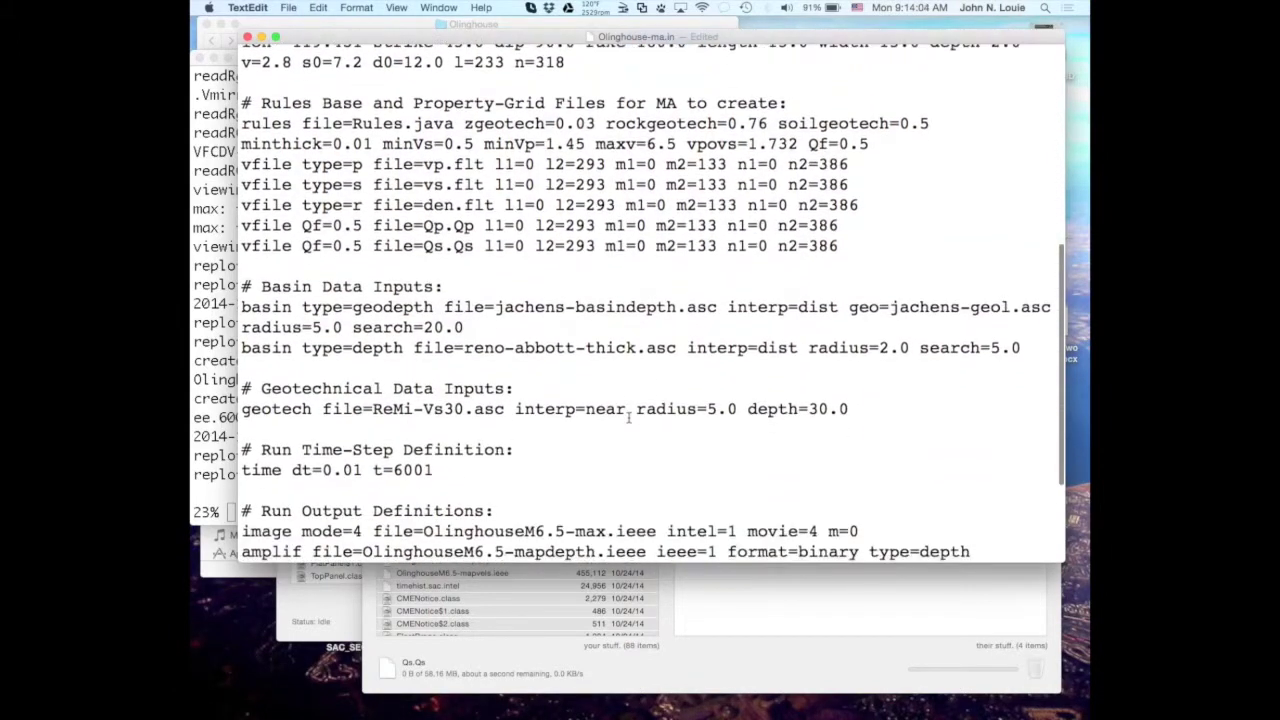
pyautogui.scroll(6, 629, 418)
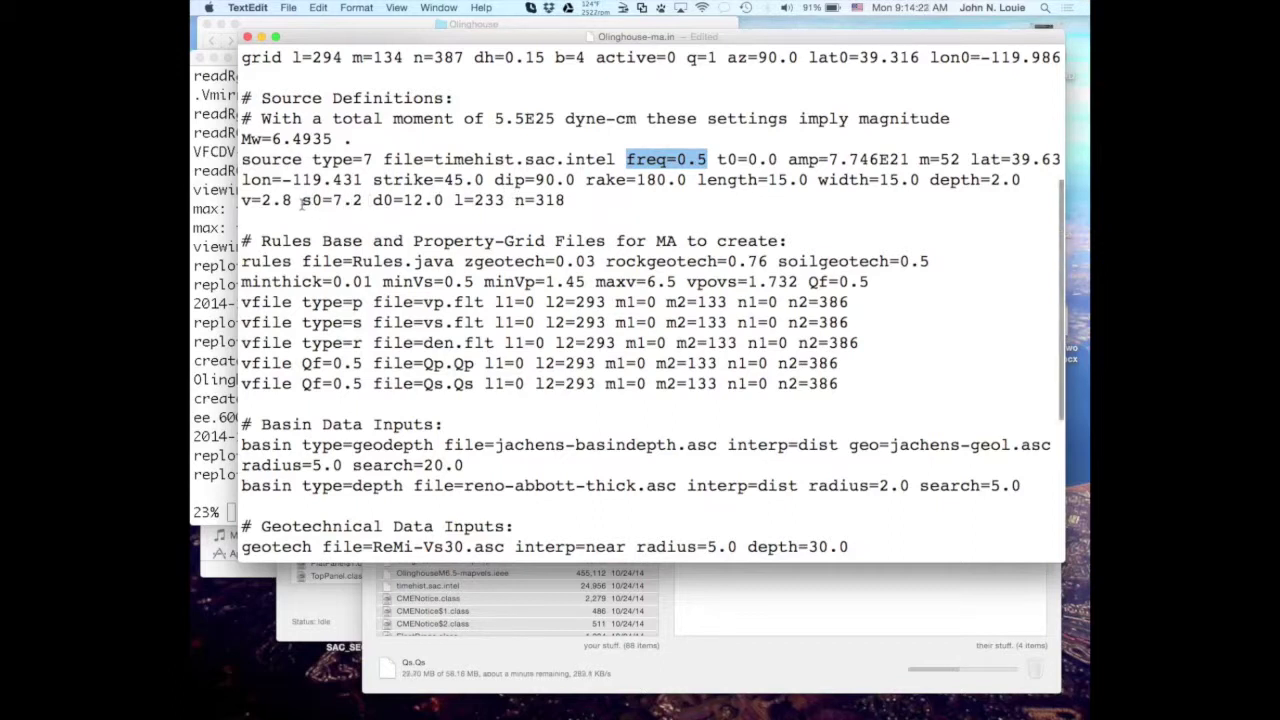
pyautogui.moveTo(302, 201); pyautogui.dragTo(361, 201)
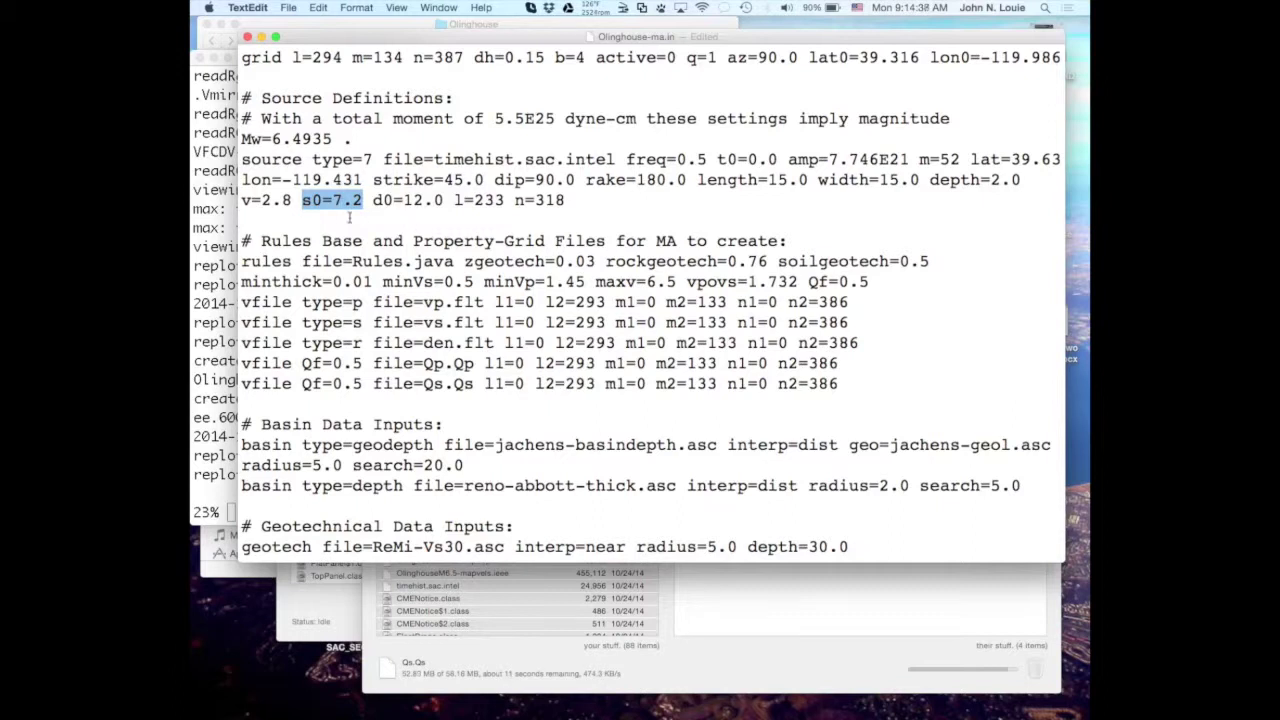
pyautogui.click(333, 202)
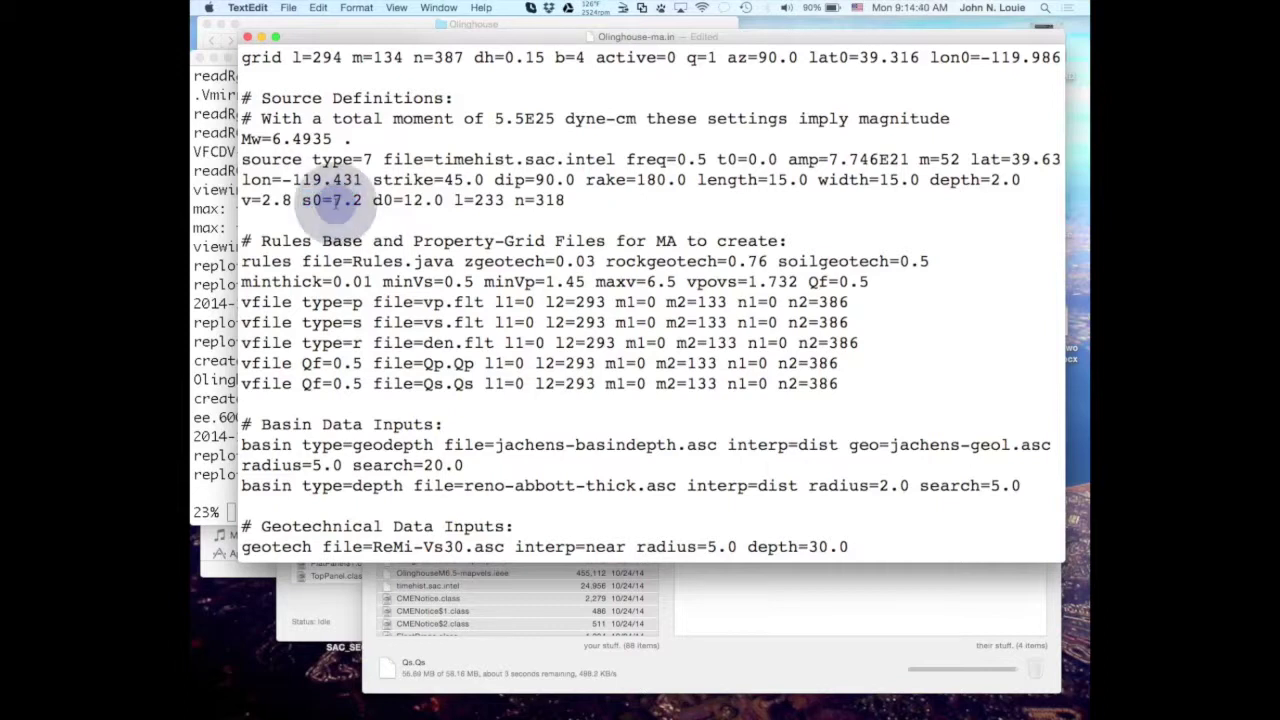
pyautogui.write('-')
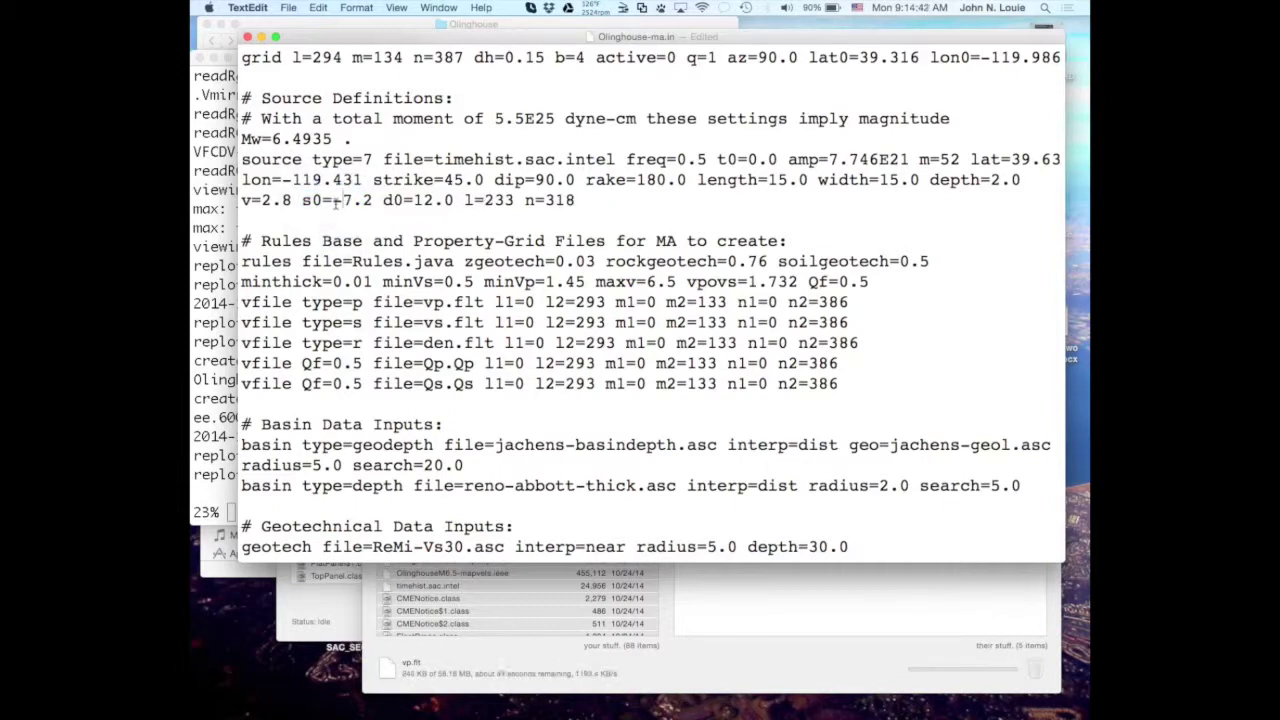
pyautogui.press('BackSpace')
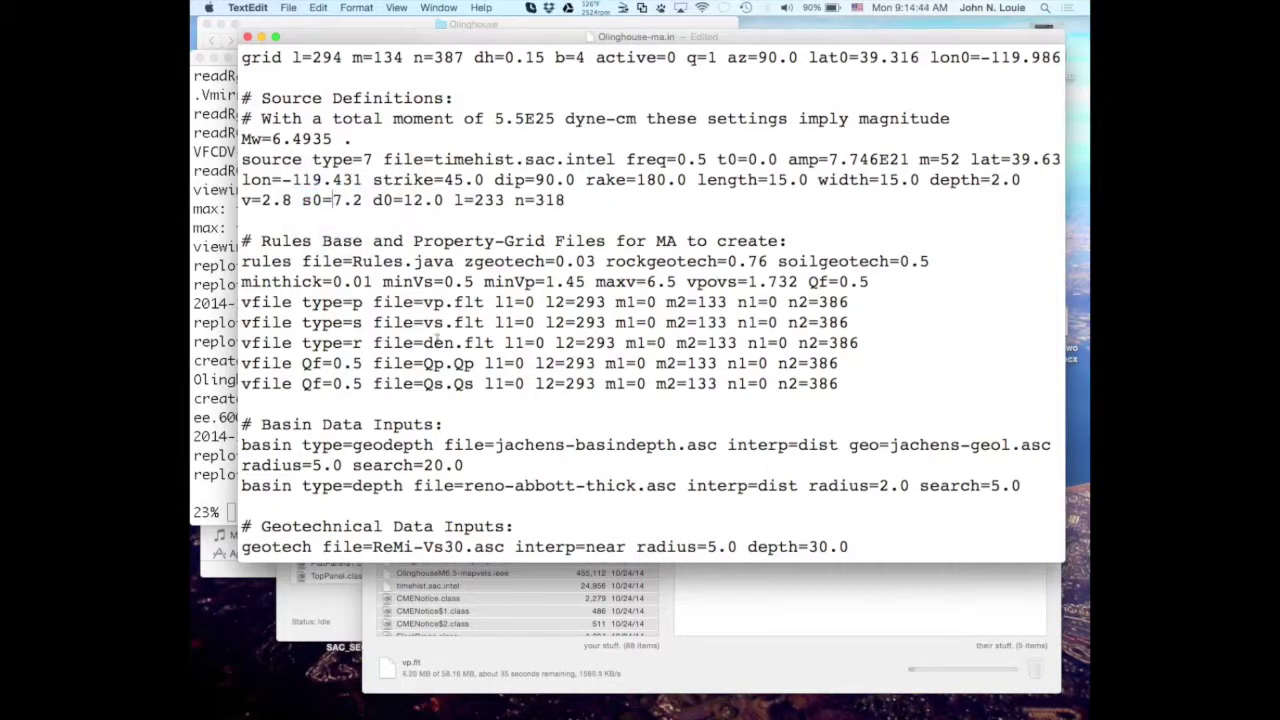
pyautogui.scroll(-3, 491, 350)
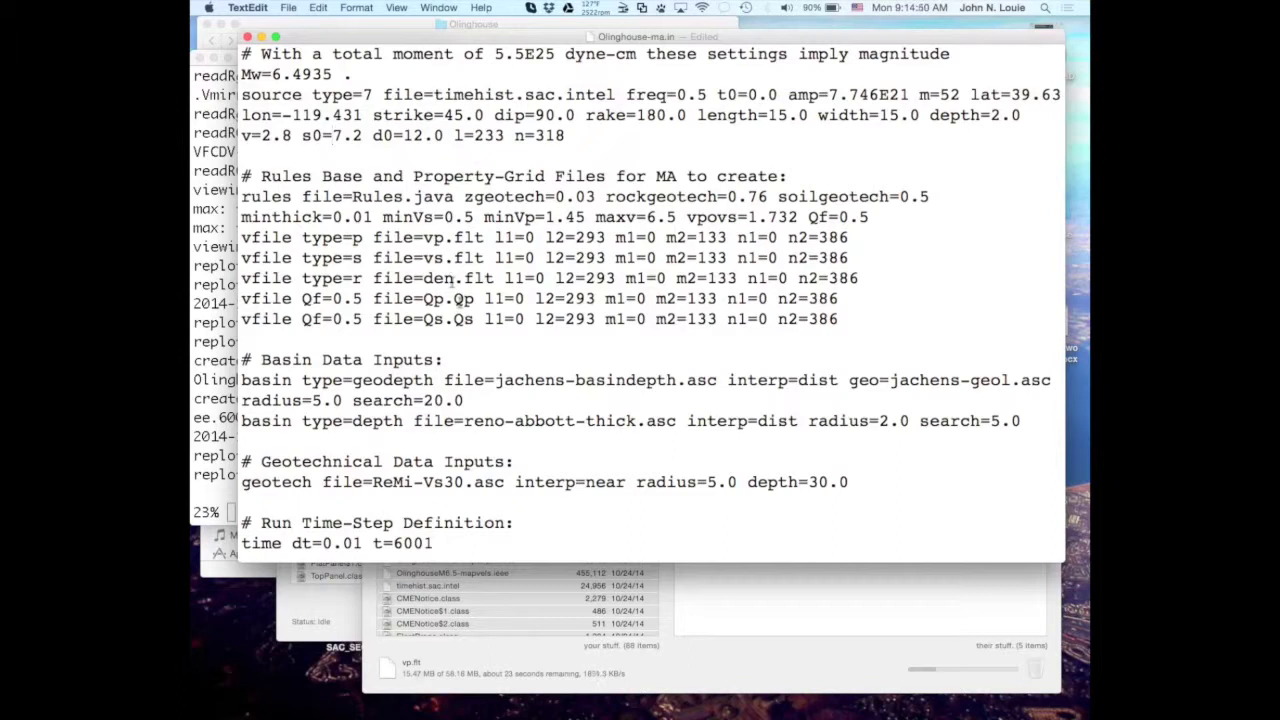
pyautogui.scroll(-1, 457, 305)
pyautogui.scroll(-1, 457, 305)
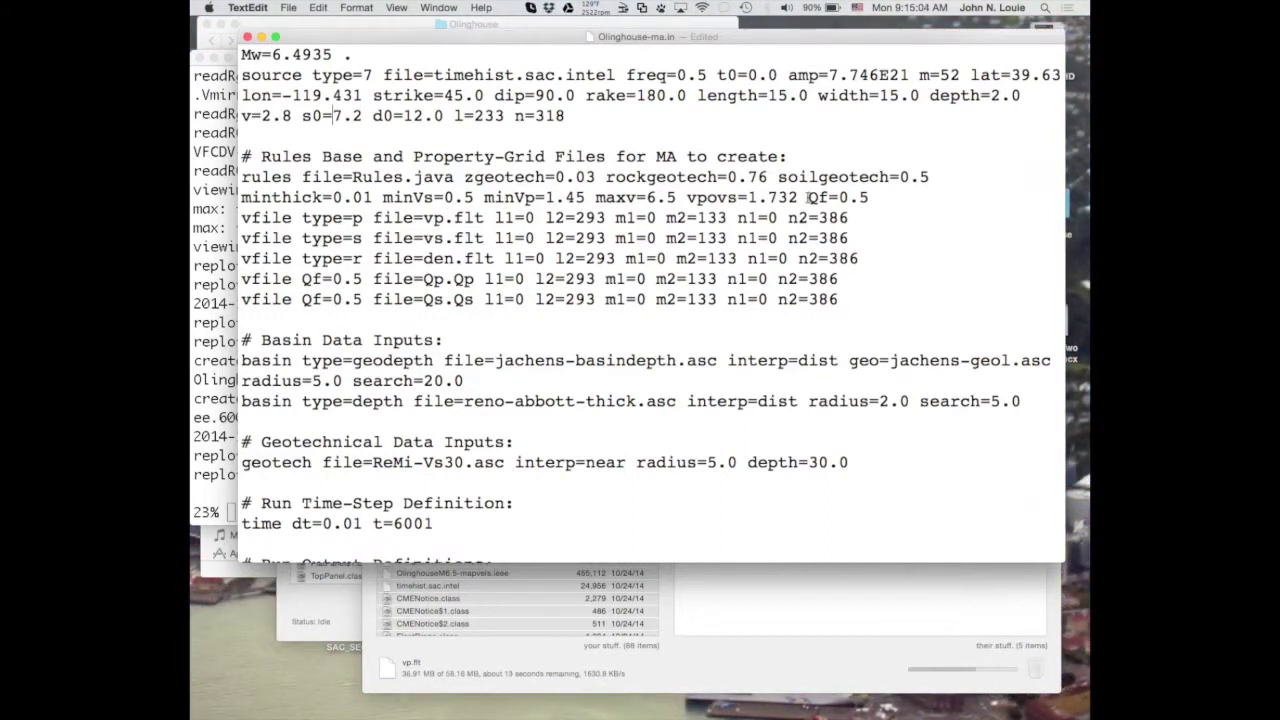
pyautogui.moveTo(808, 197); pyautogui.dragTo(871, 200)
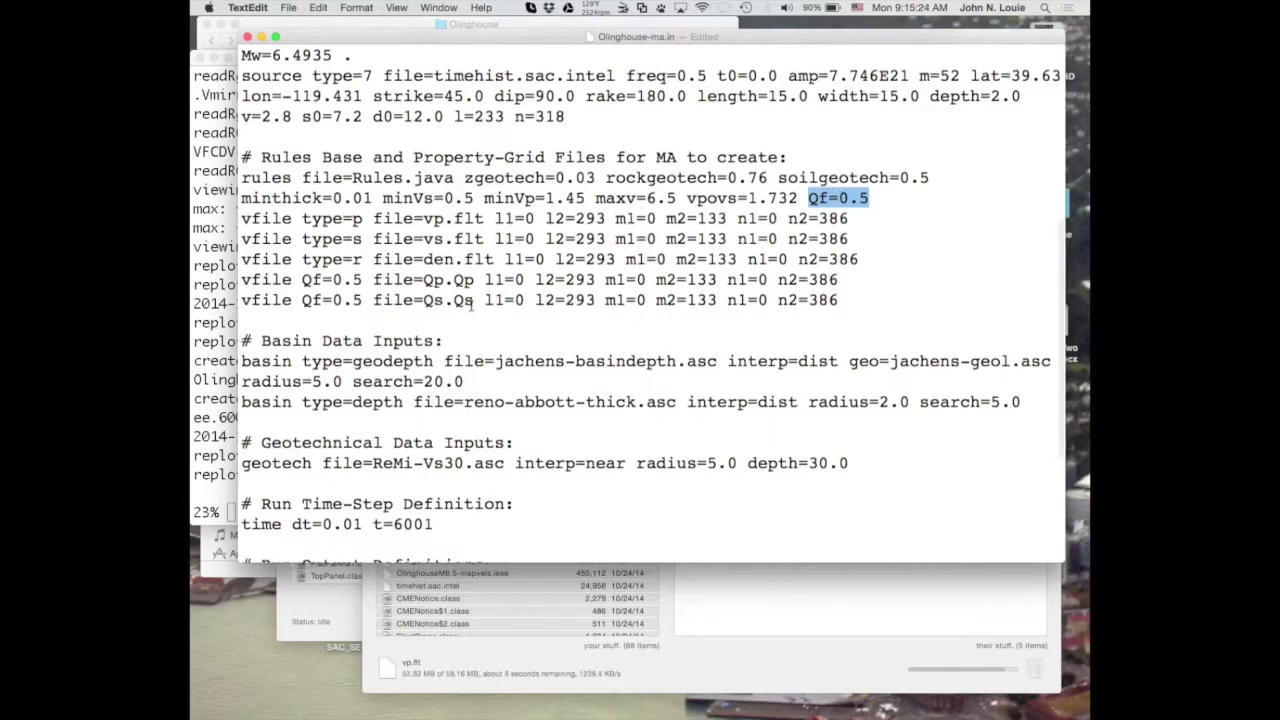
pyautogui.doubleClick(336, 280)
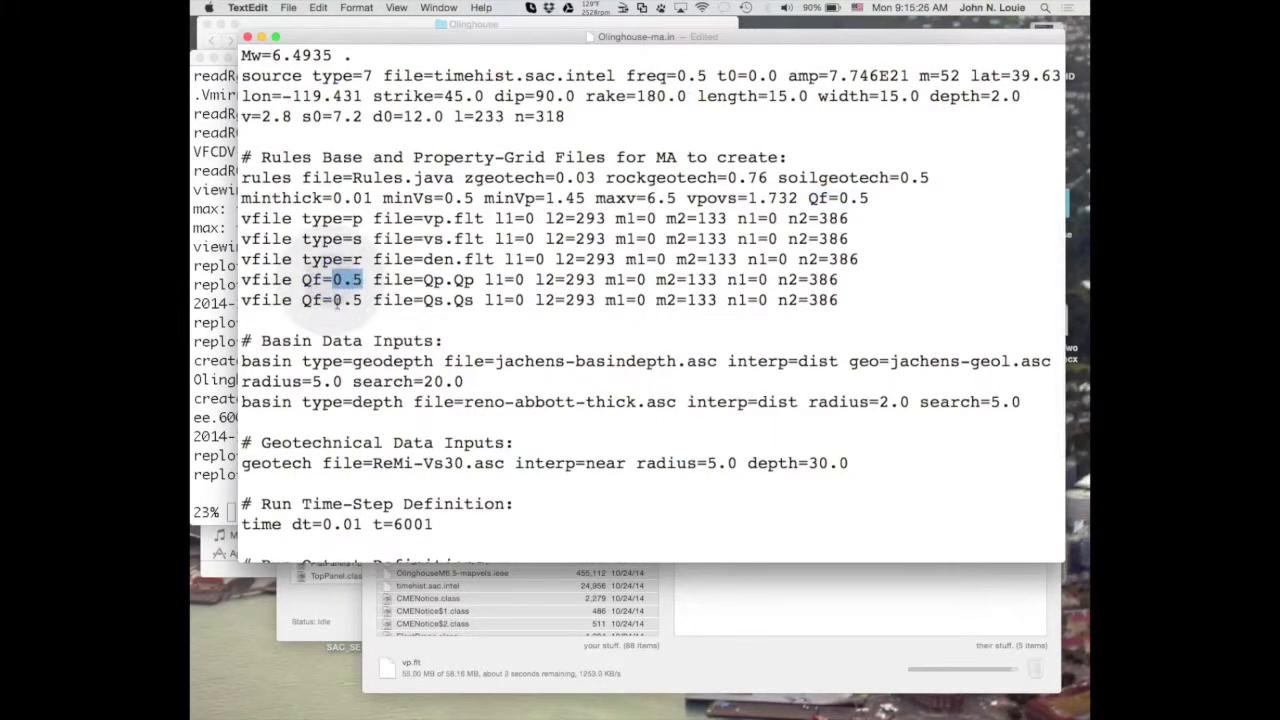
pyautogui.doubleClick(340, 300)
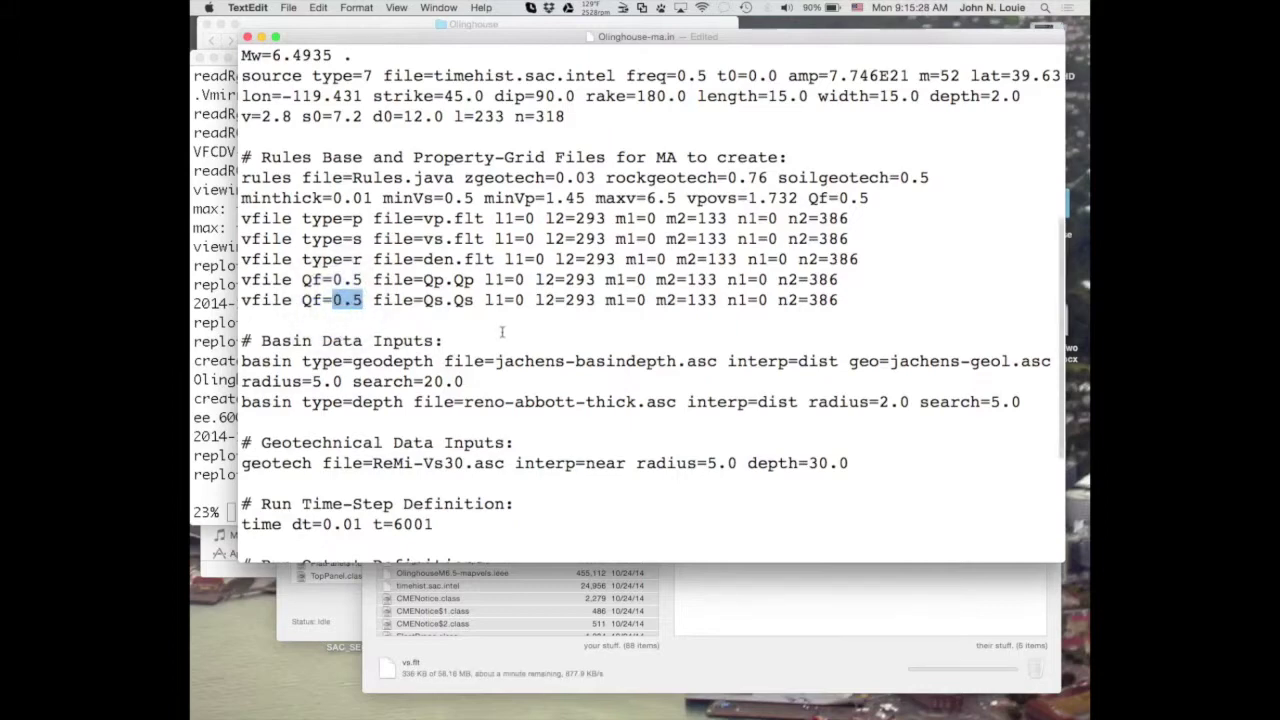
pyautogui.scroll(-5, 502, 332)
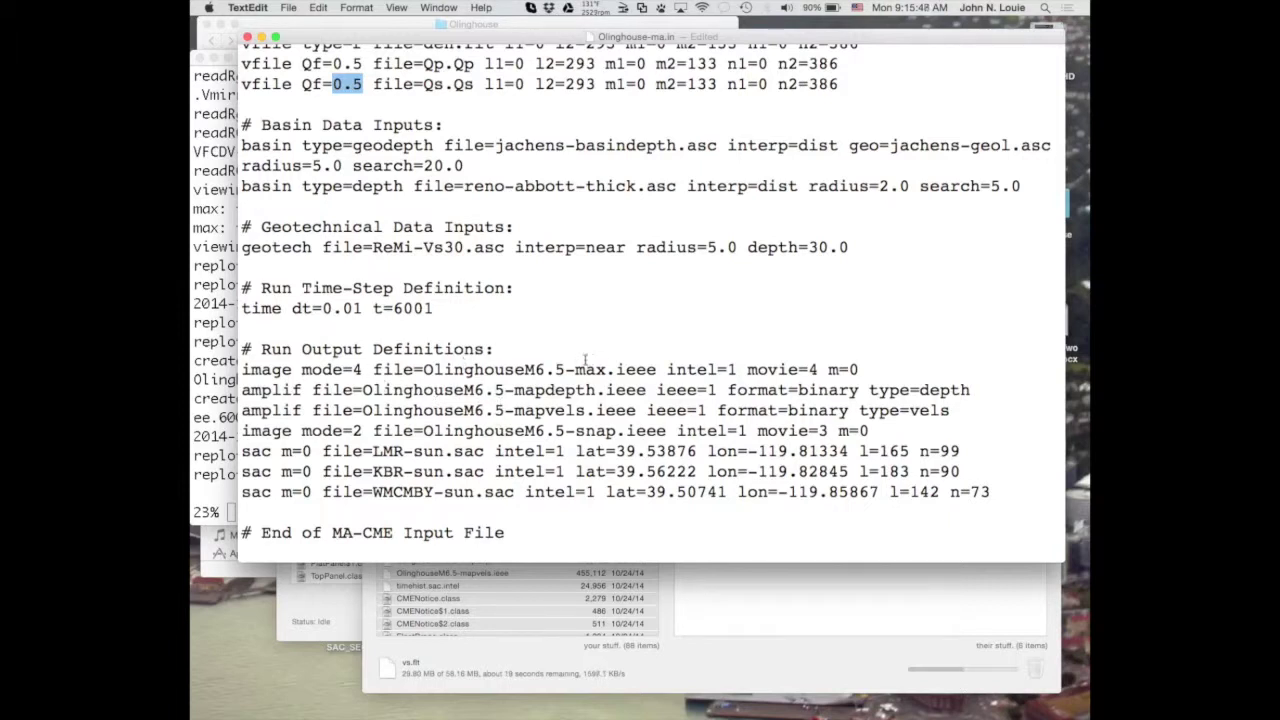
# Highlight the mode=4 and mode=2 output settings and b=4 on the grid line, then save Olinghouse-ma.in.
pyautogui.click(298, 370)
pyautogui.moveTo(298, 370); pyautogui.dragTo(368, 372)
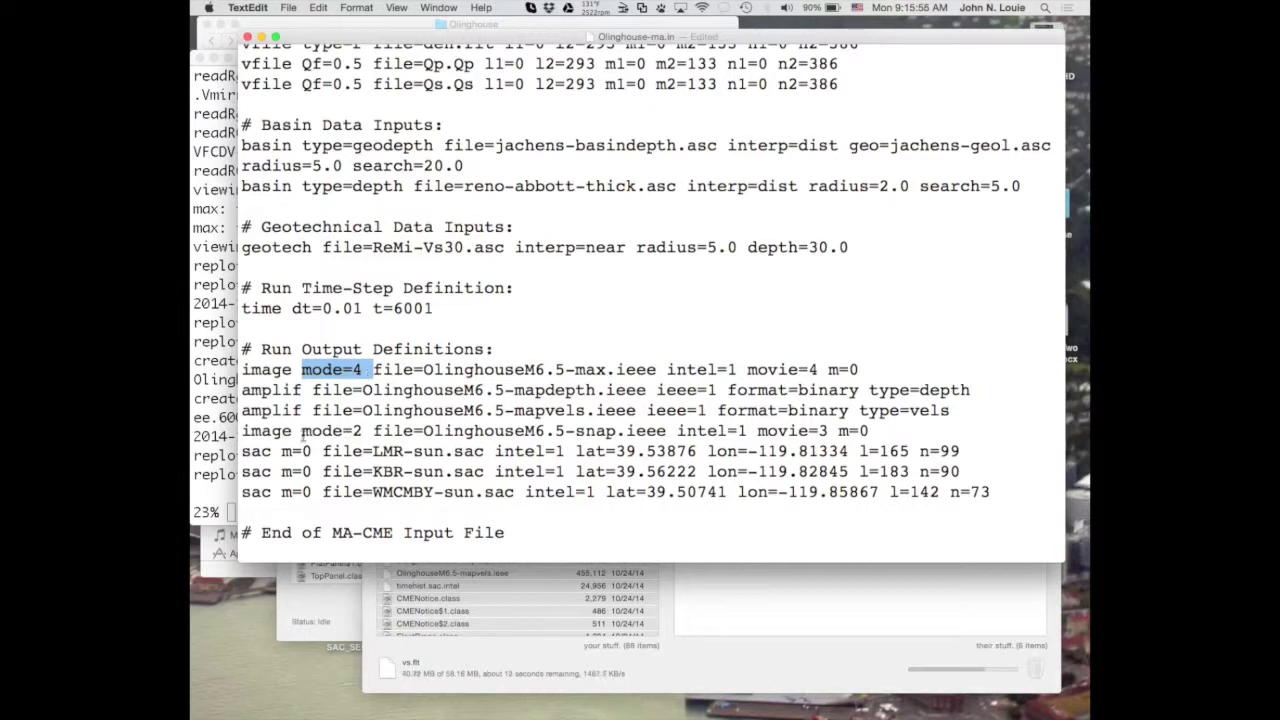
pyautogui.moveTo(301, 430); pyautogui.dragTo(372, 431)
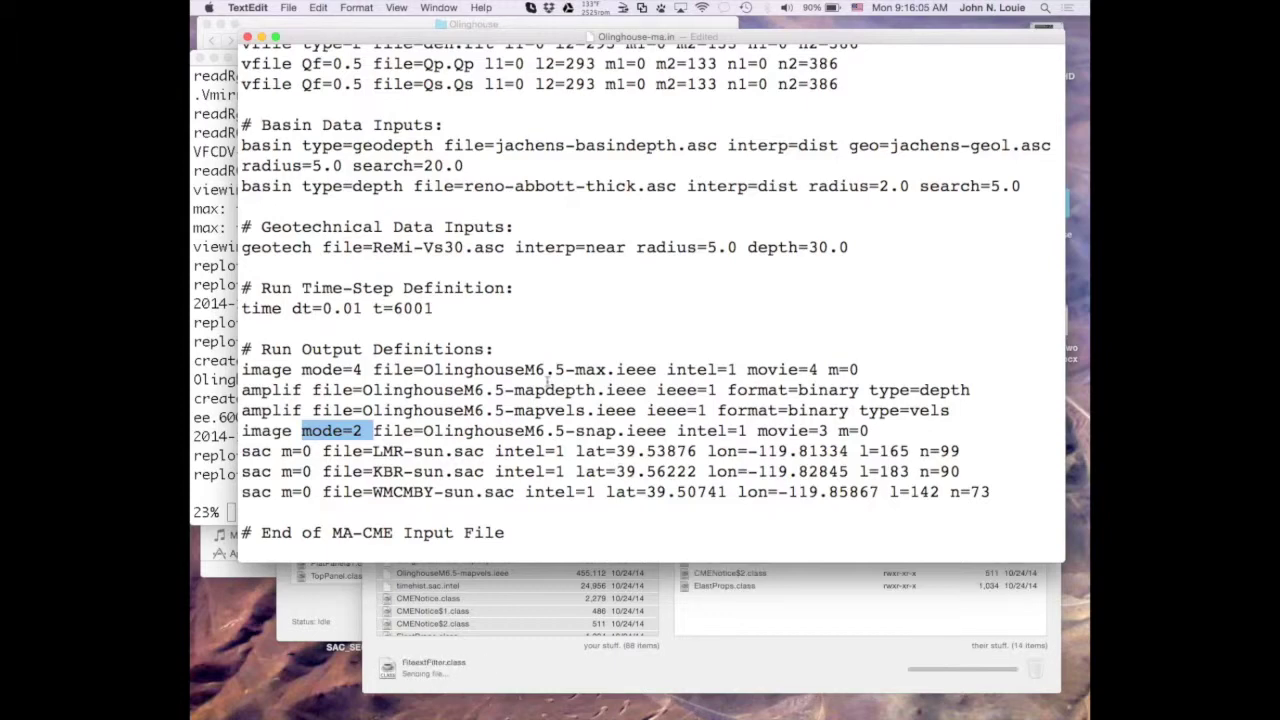
pyautogui.scroll(15, 636, 475)
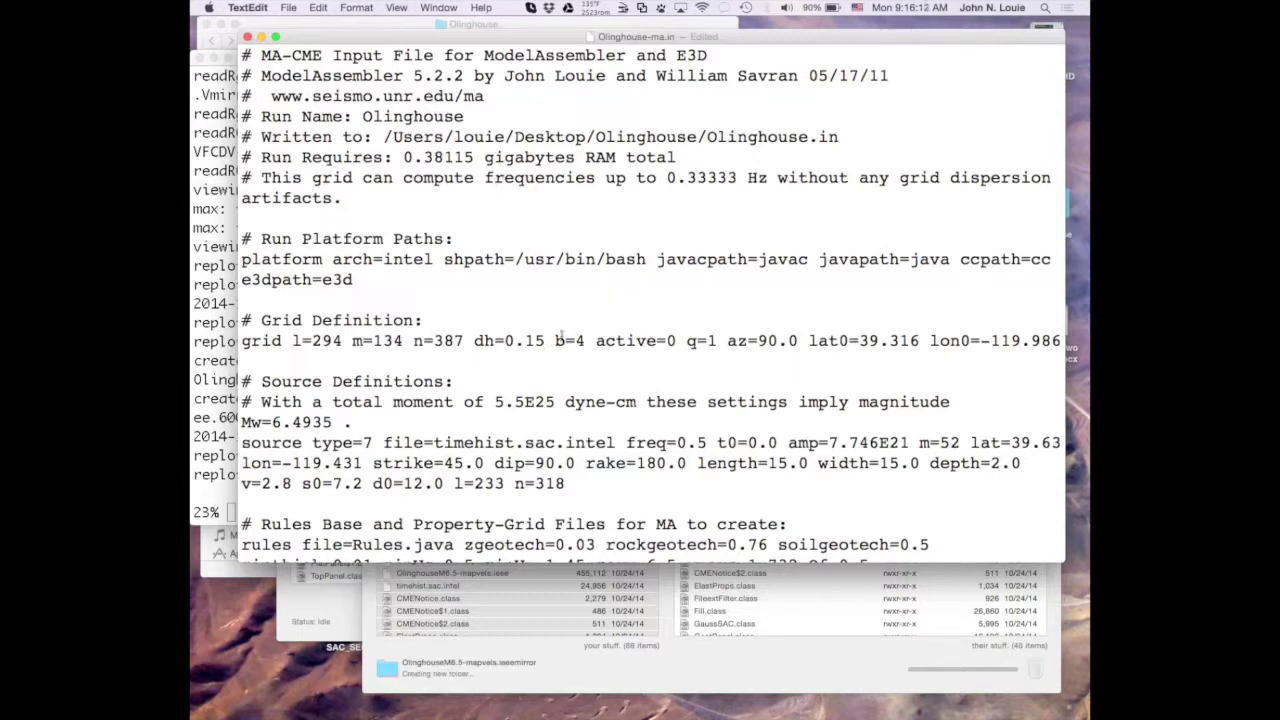
pyautogui.moveTo(556, 341); pyautogui.dragTo(584, 343)
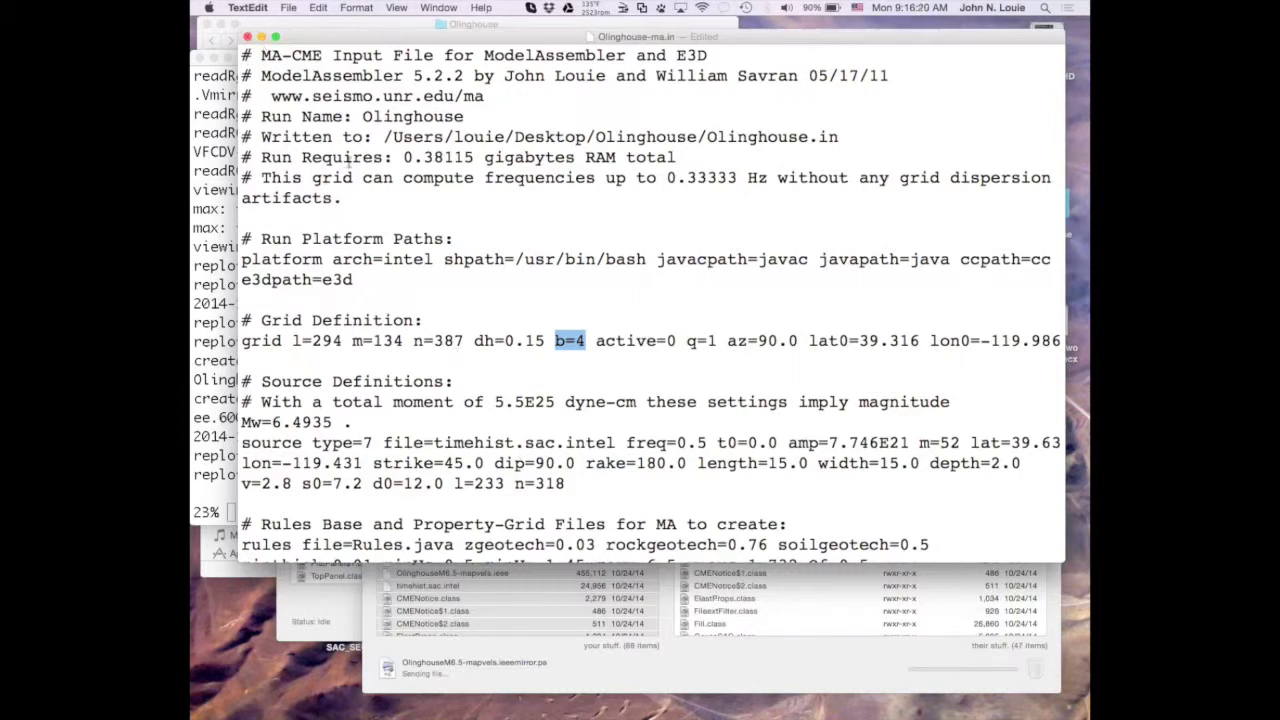
pyautogui.press('super+s')
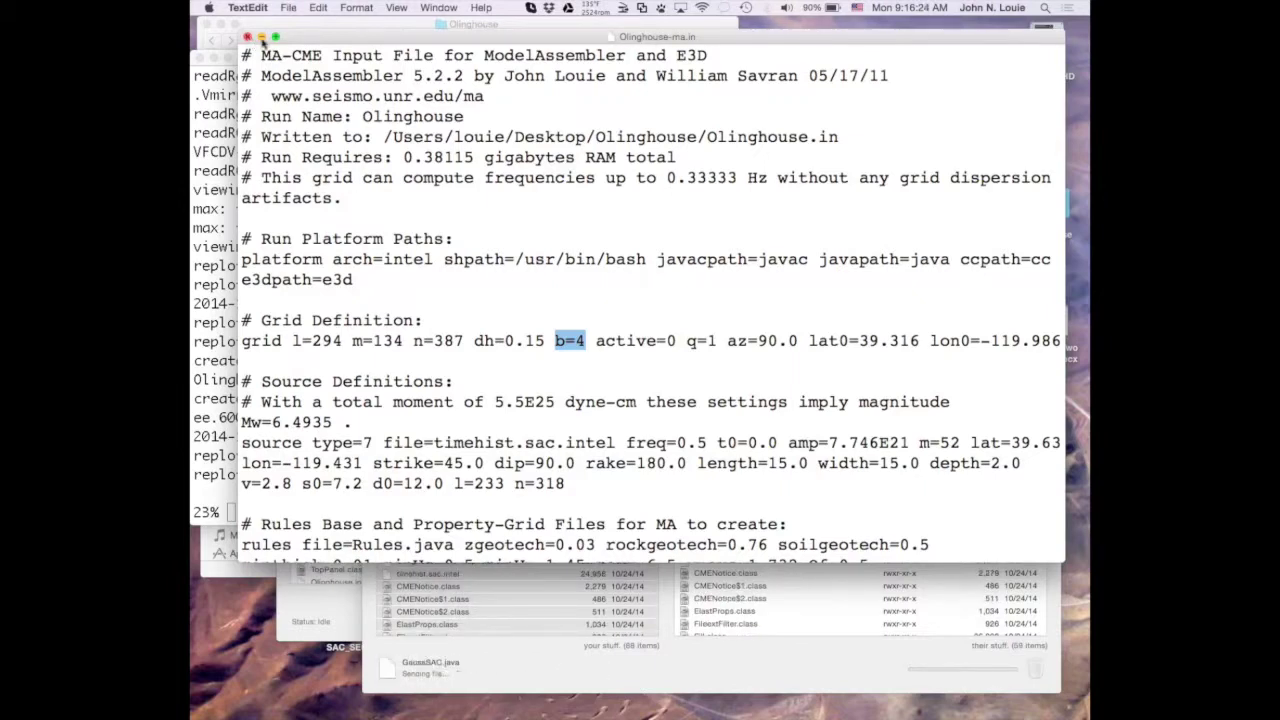
# Close the local input file and open the server's Olinghouse-ma.in in TextEdit via Transmit's Action menu.
pyautogui.click(261, 38)
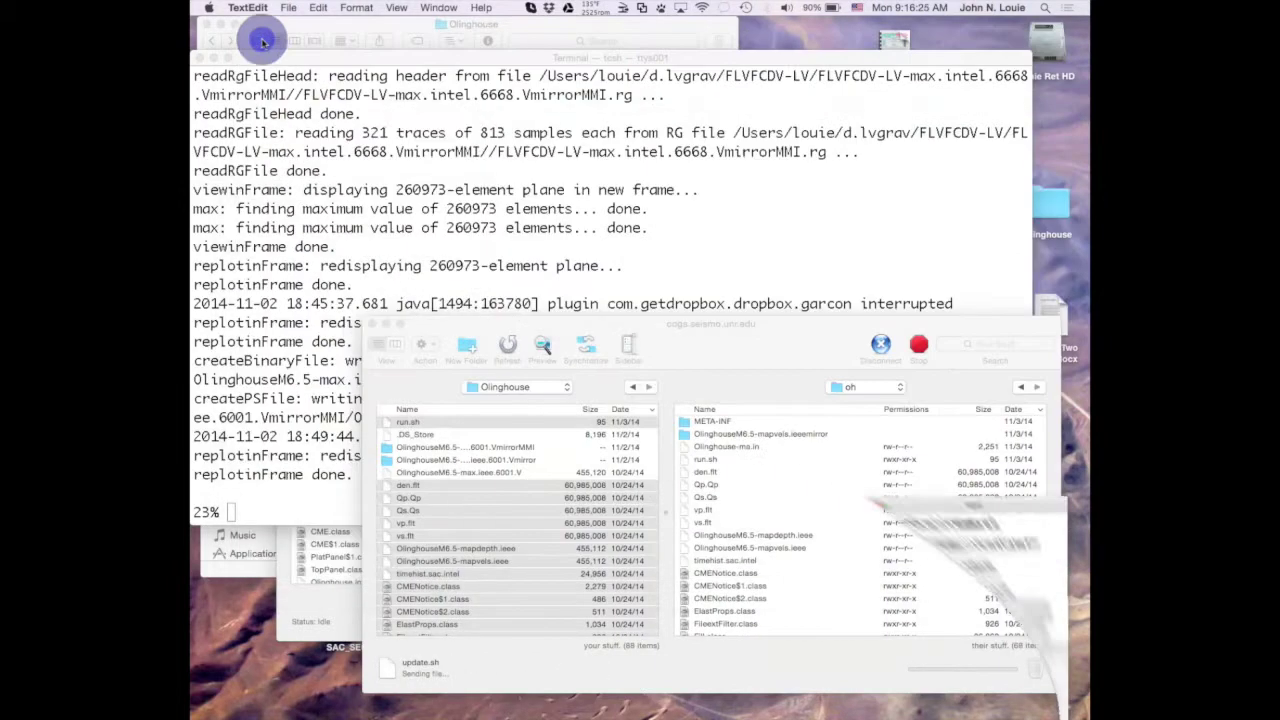
pyautogui.click(549, 665)
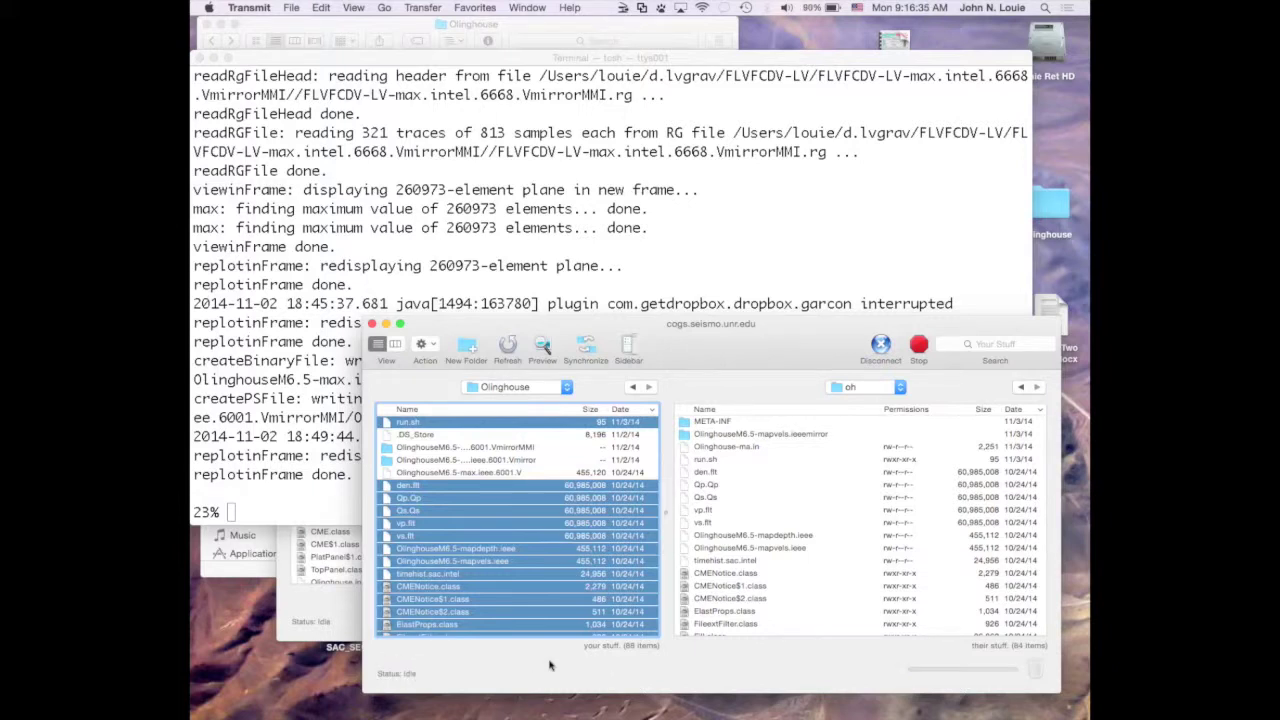
pyautogui.click(686, 449)
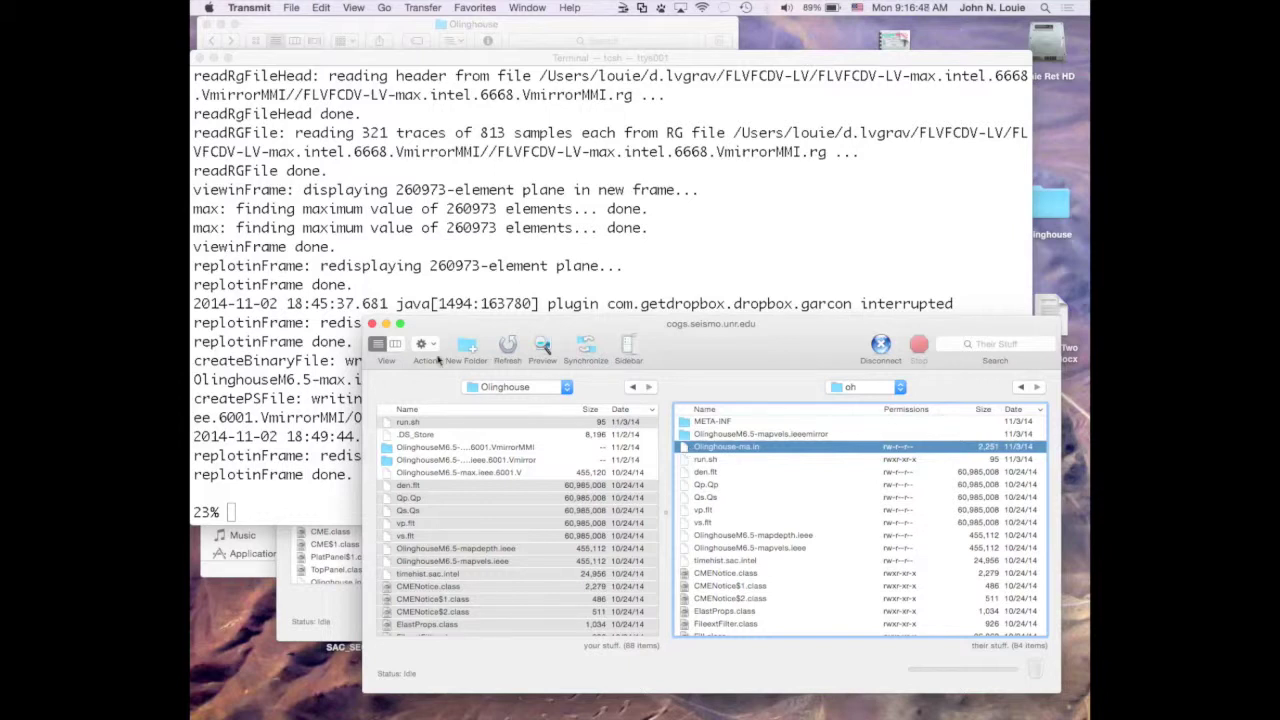
pyautogui.click(424, 345)
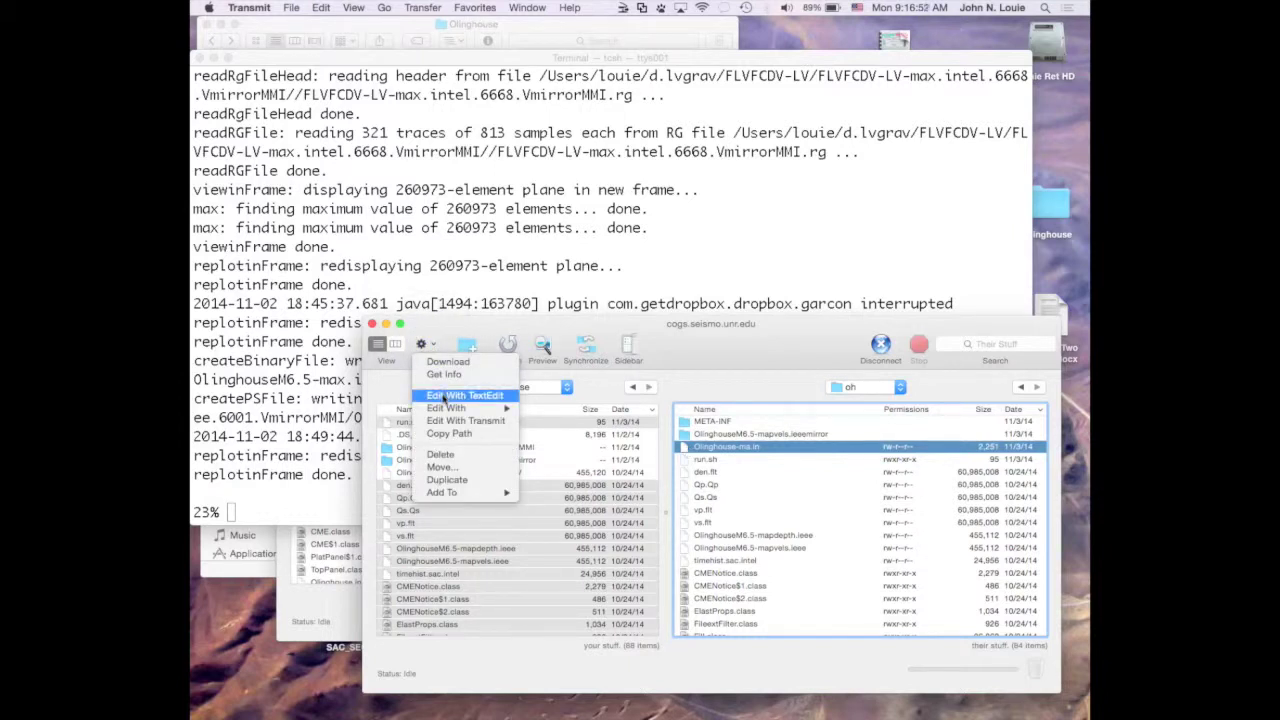
pyautogui.click(444, 396)
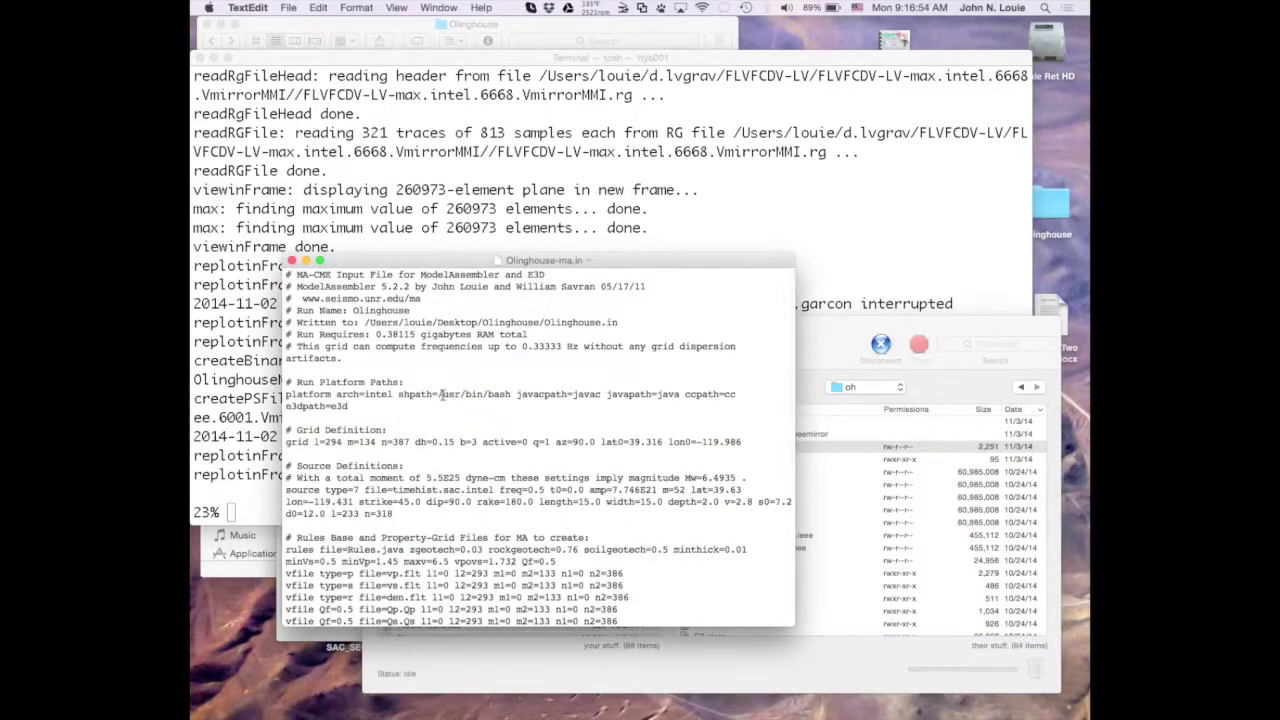
# Enlarge the text two steps and widen and raise the TextEdit window.
pyautogui.press('super+plus')
pyautogui.press('super+plus')
pyautogui.press('super+plus')
pyautogui.press('super+plus')
pyautogui.press('super+plus')
pyautogui.press('super+plus')
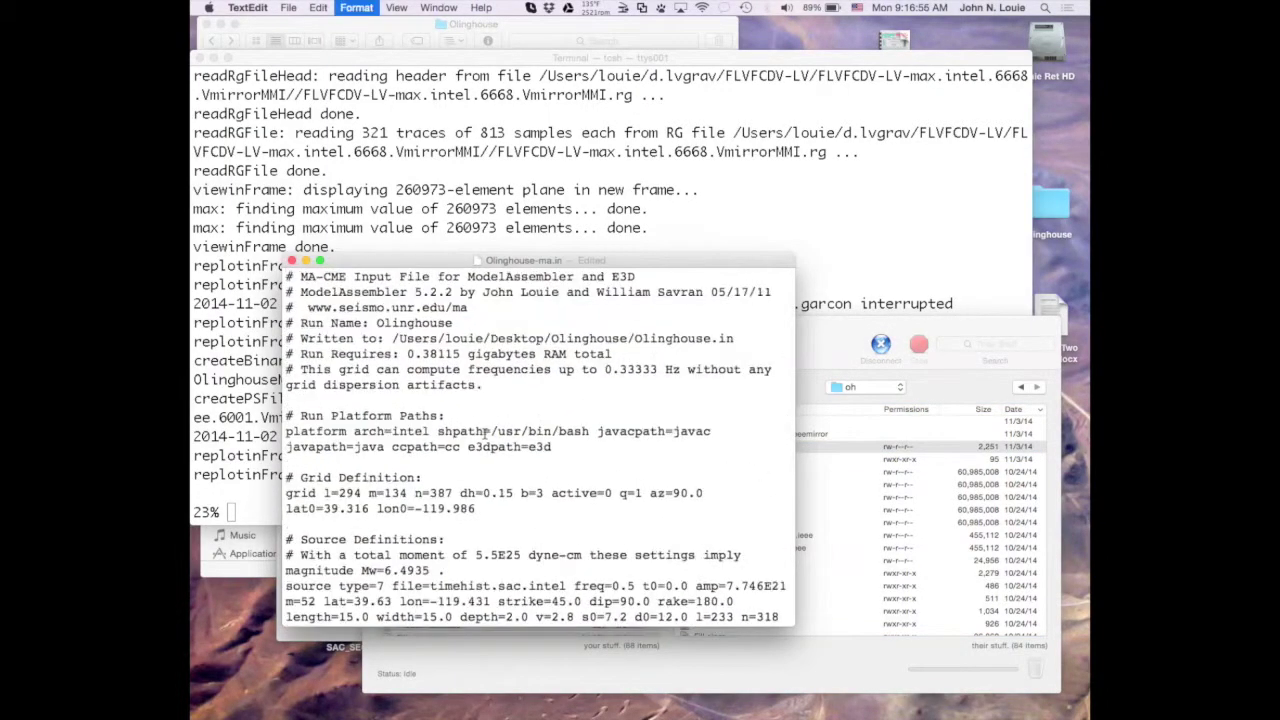
pyautogui.press('super+plus')
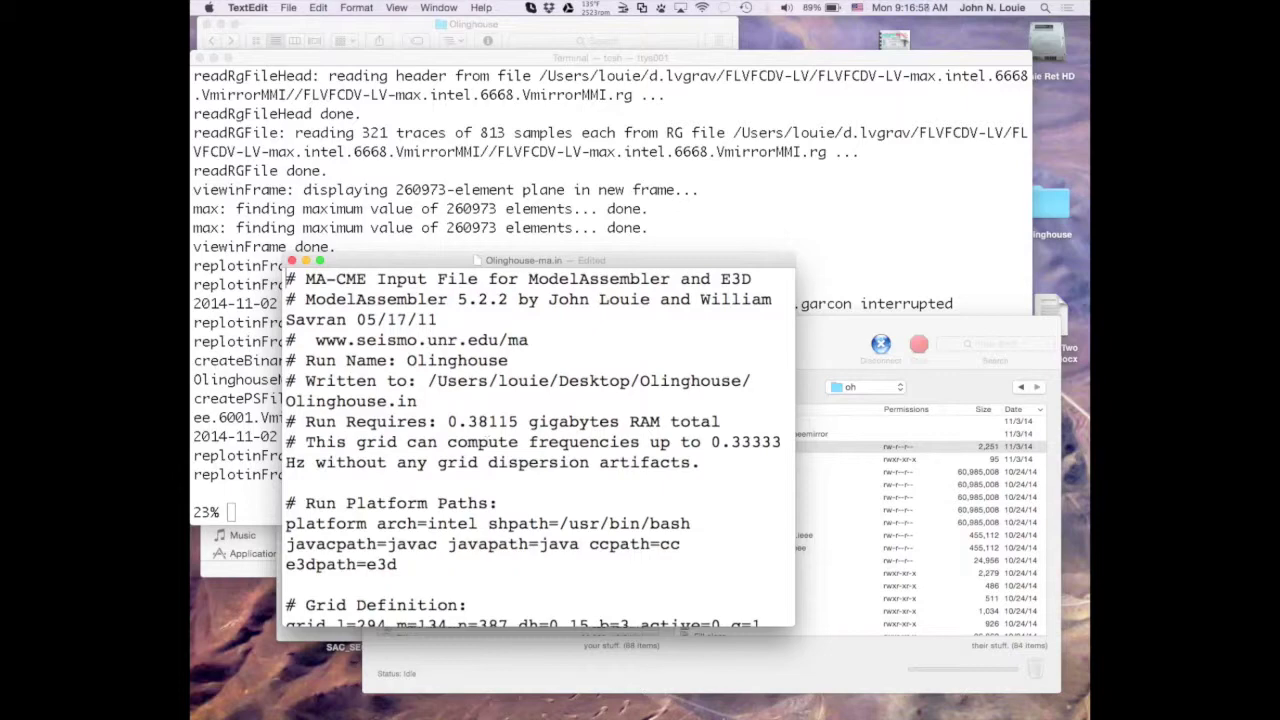
pyautogui.moveTo(795, 633); pyautogui.dragTo(1030, 620)
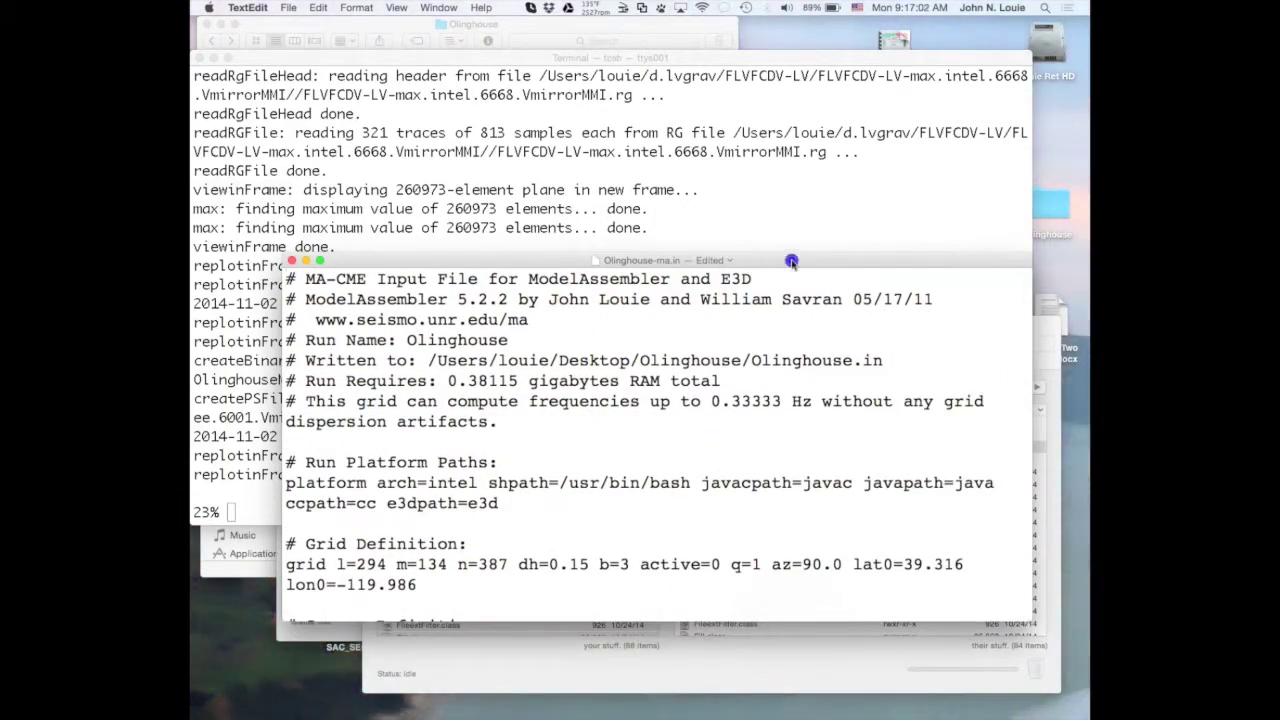
pyautogui.moveTo(792, 260); pyautogui.dragTo(770, 97)
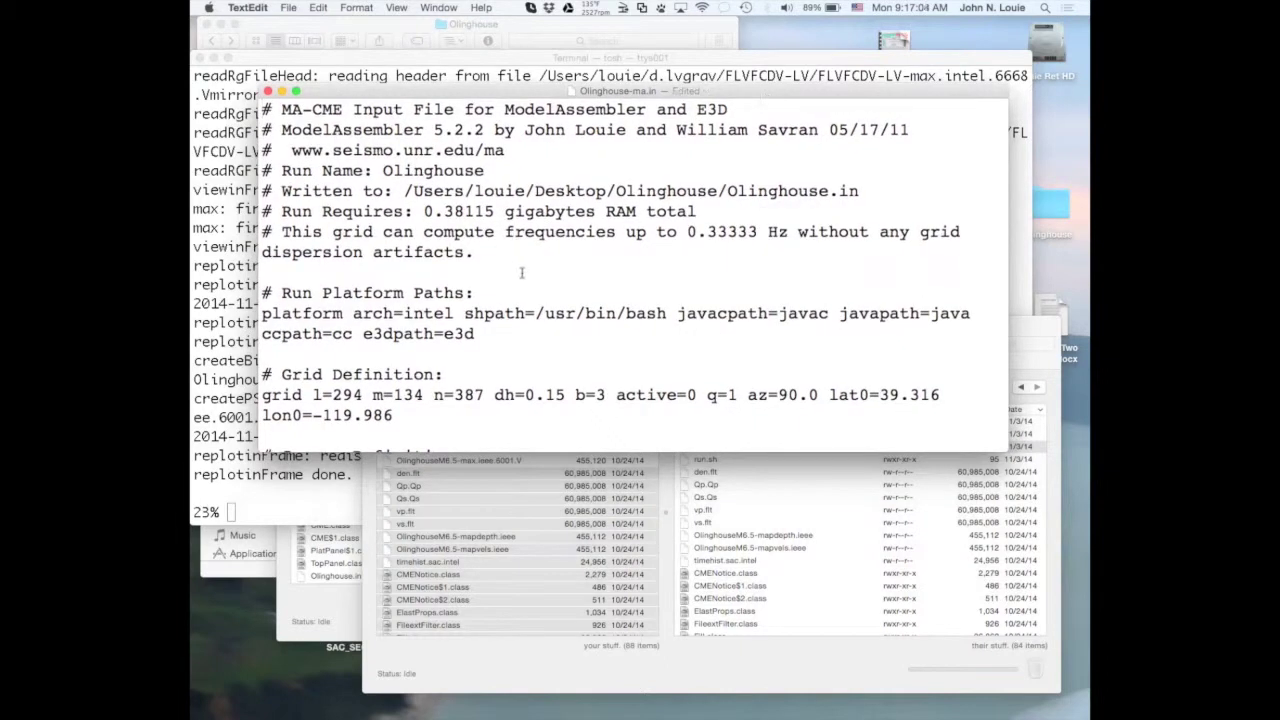
pyautogui.scroll(-3, 521, 273)
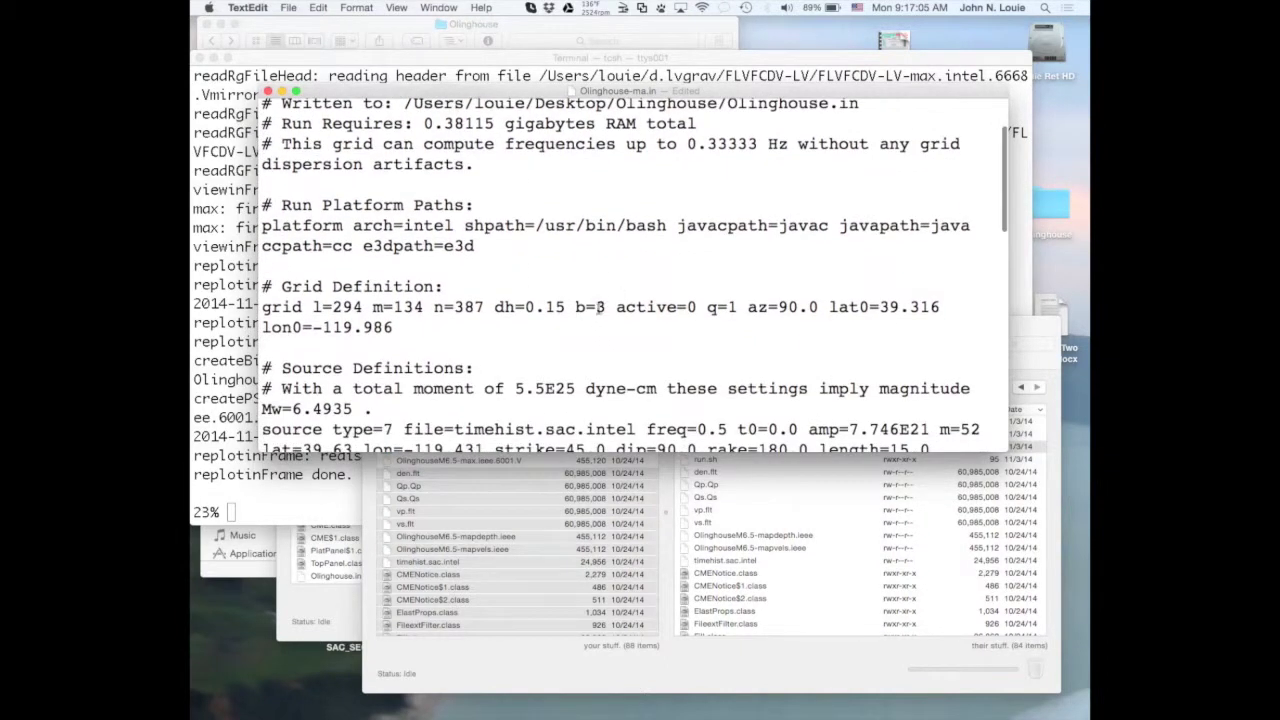
# Change b=3 to b=4 on the grid line, save the server copy and close it.
pyautogui.doubleClick(599, 307)
pyautogui.write('4')
pyautogui.press('super+s')
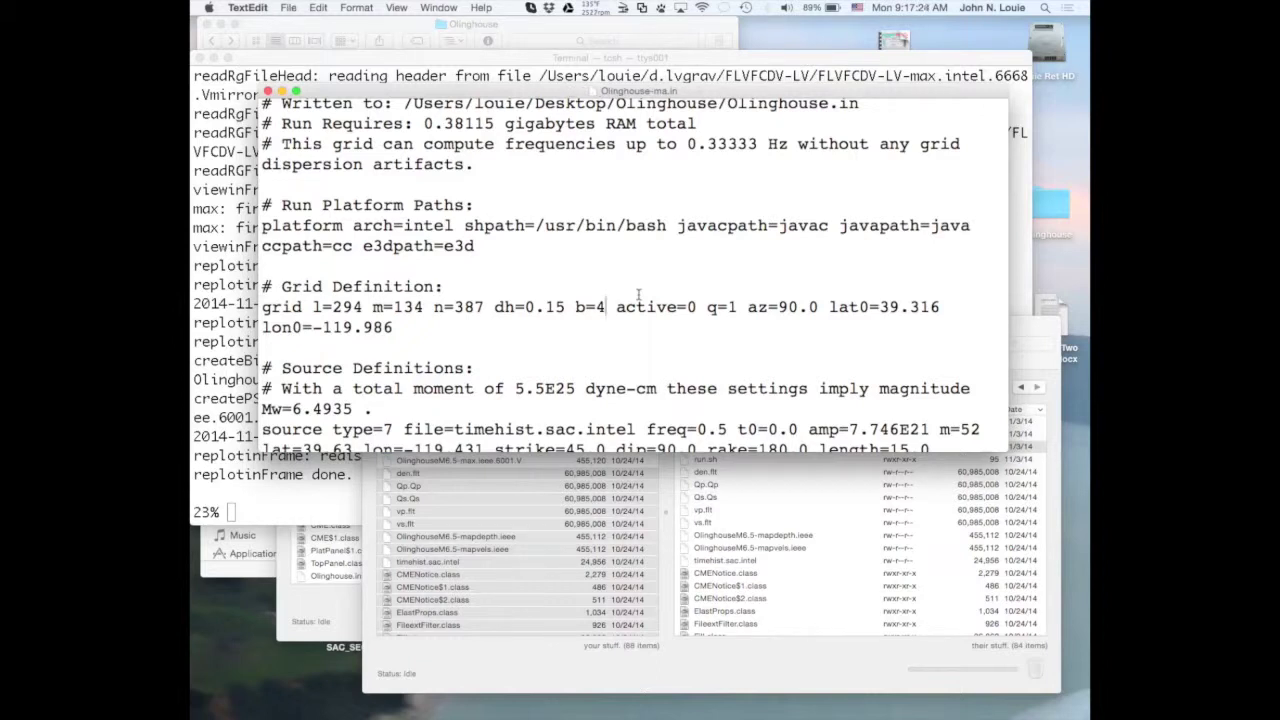
pyautogui.click(605, 306)
pyautogui.click(267, 91)
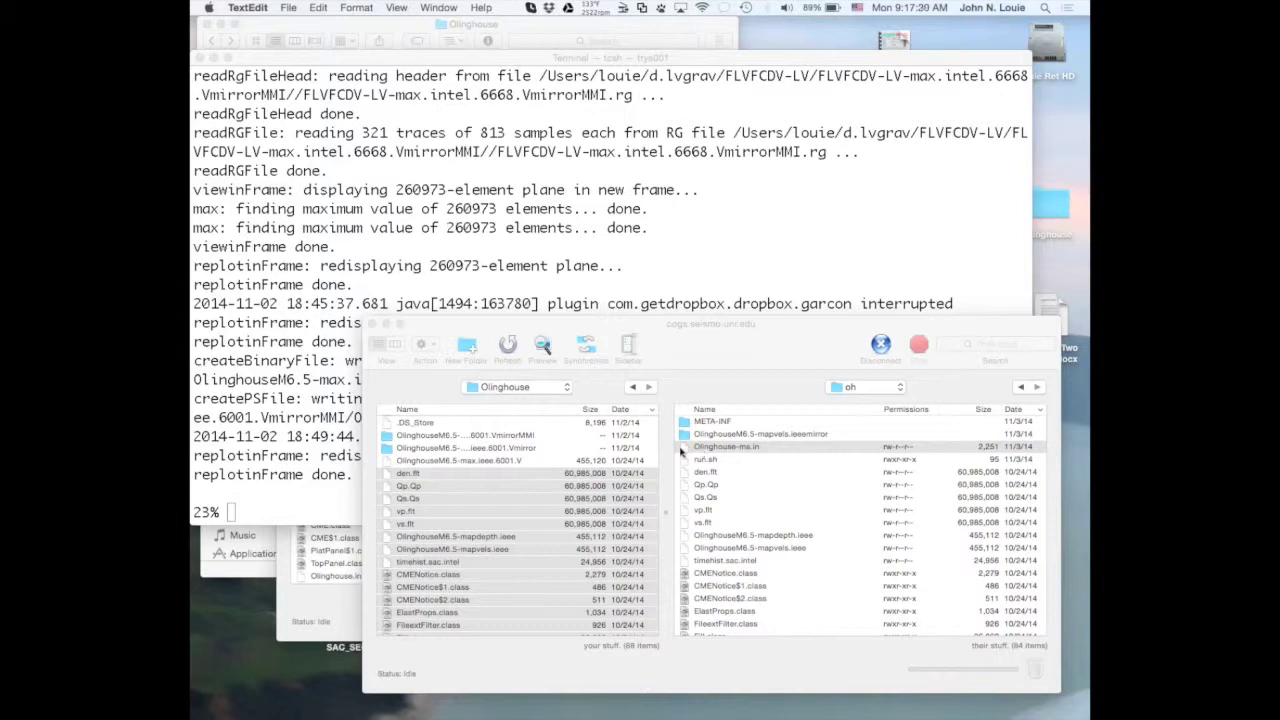
# Check Transmit's remote listing, where Olinghouse-ma.in is dated 11/3/14 just above run.sh.
pyautogui.click(682, 448)
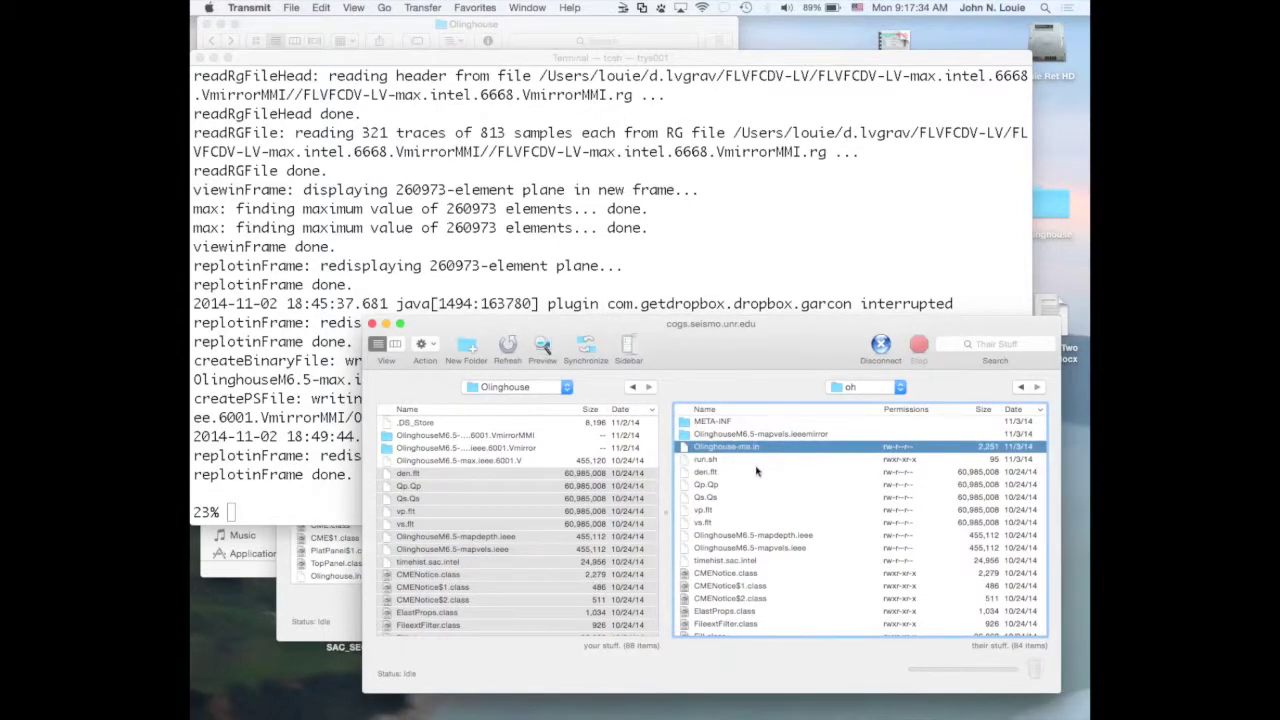
pyautogui.scroll(5, 756, 471)
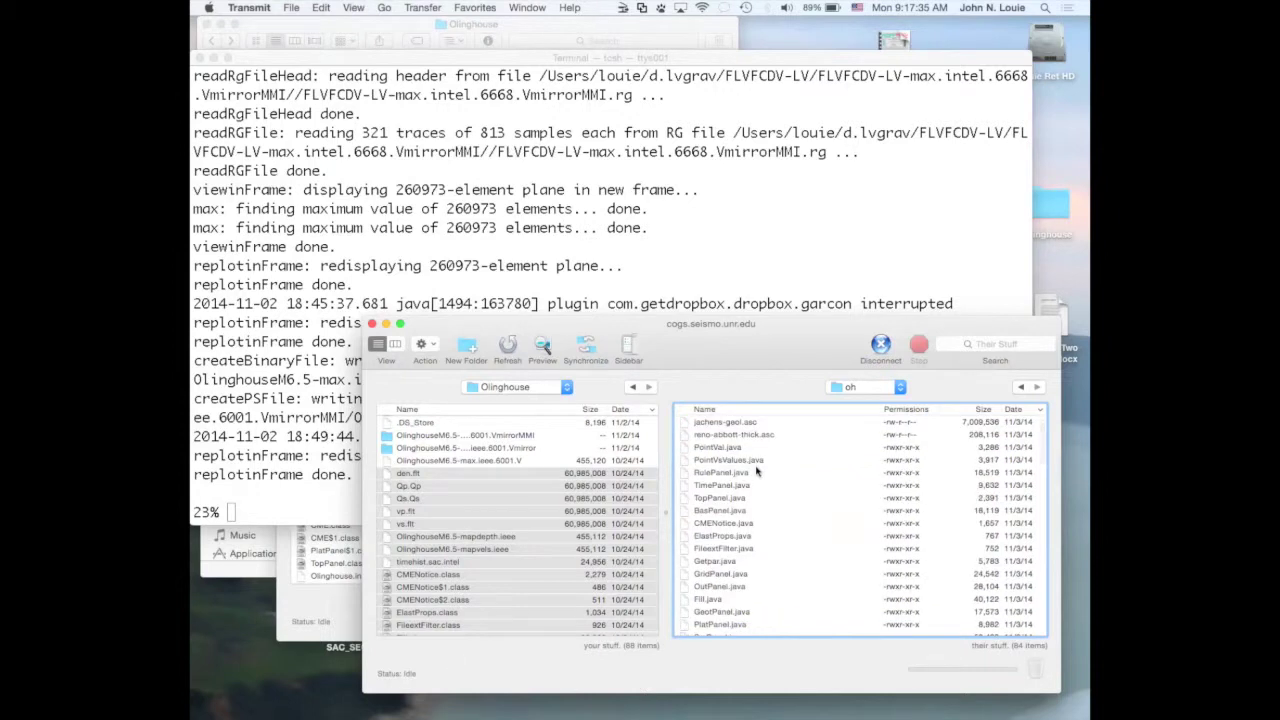
pyautogui.scroll(2, 783, 492)
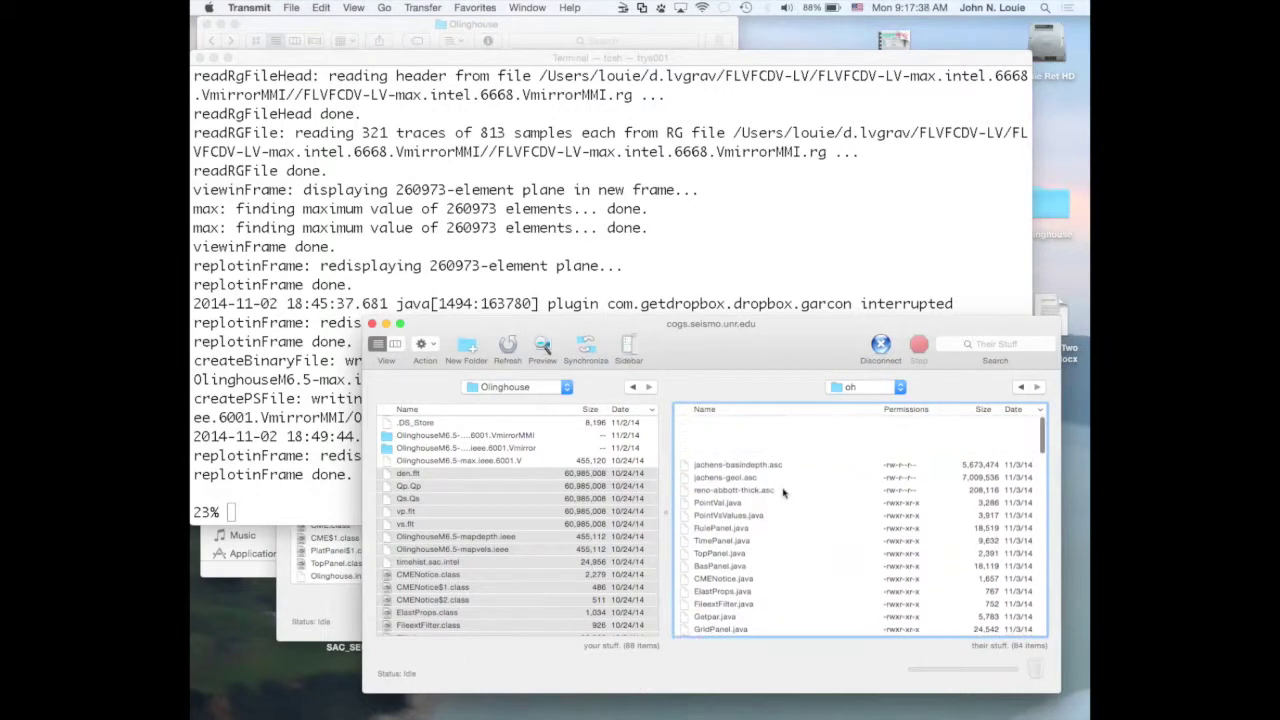
pyautogui.scroll(-10, 783, 492)
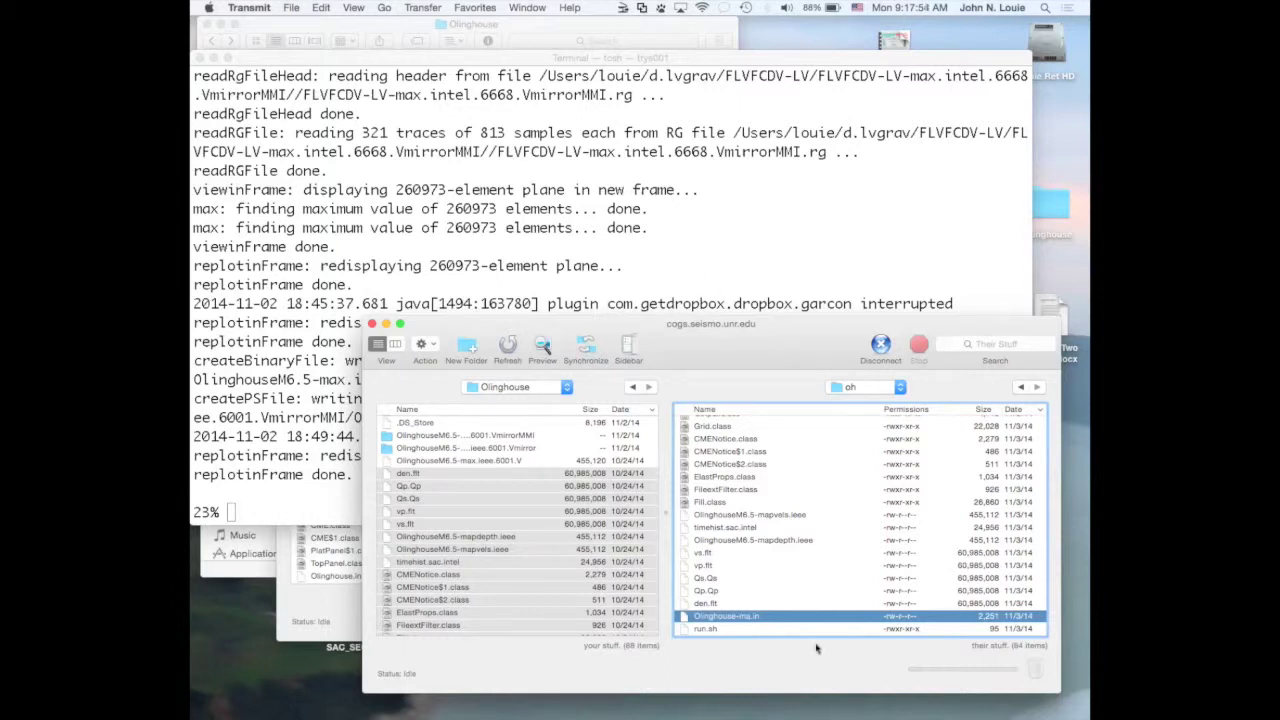
pyautogui.click(747, 250)
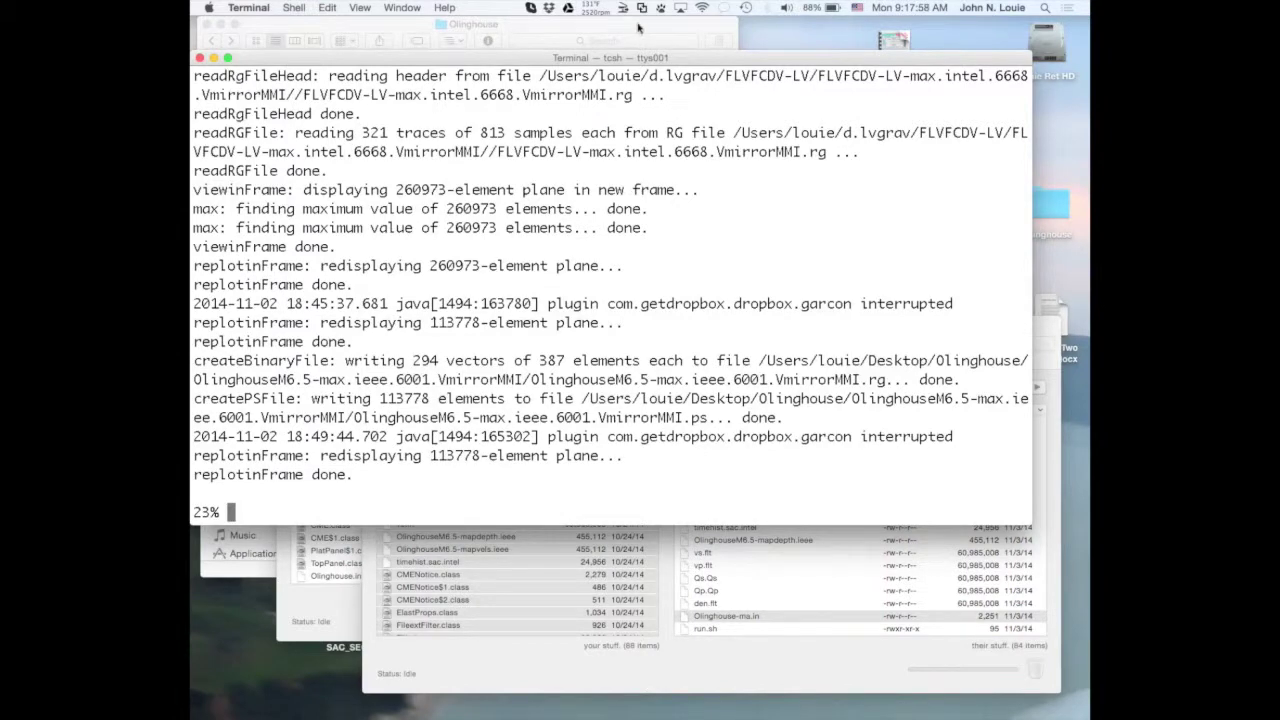
# Log in over ssh as guest to cogs.seismo.unr.edu, entering the account password.
pyautogui.moveTo(630, 57); pyautogui.dragTo(653, 30)
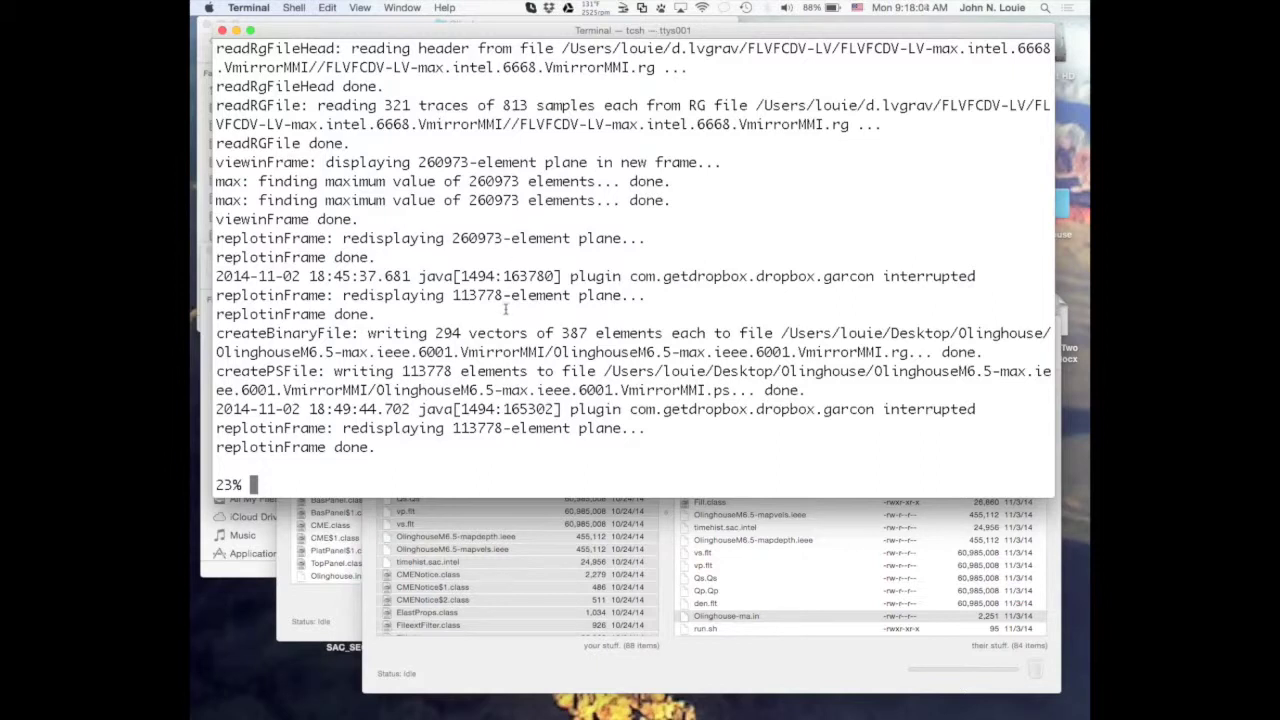
pyautogui.write('ssh guest')
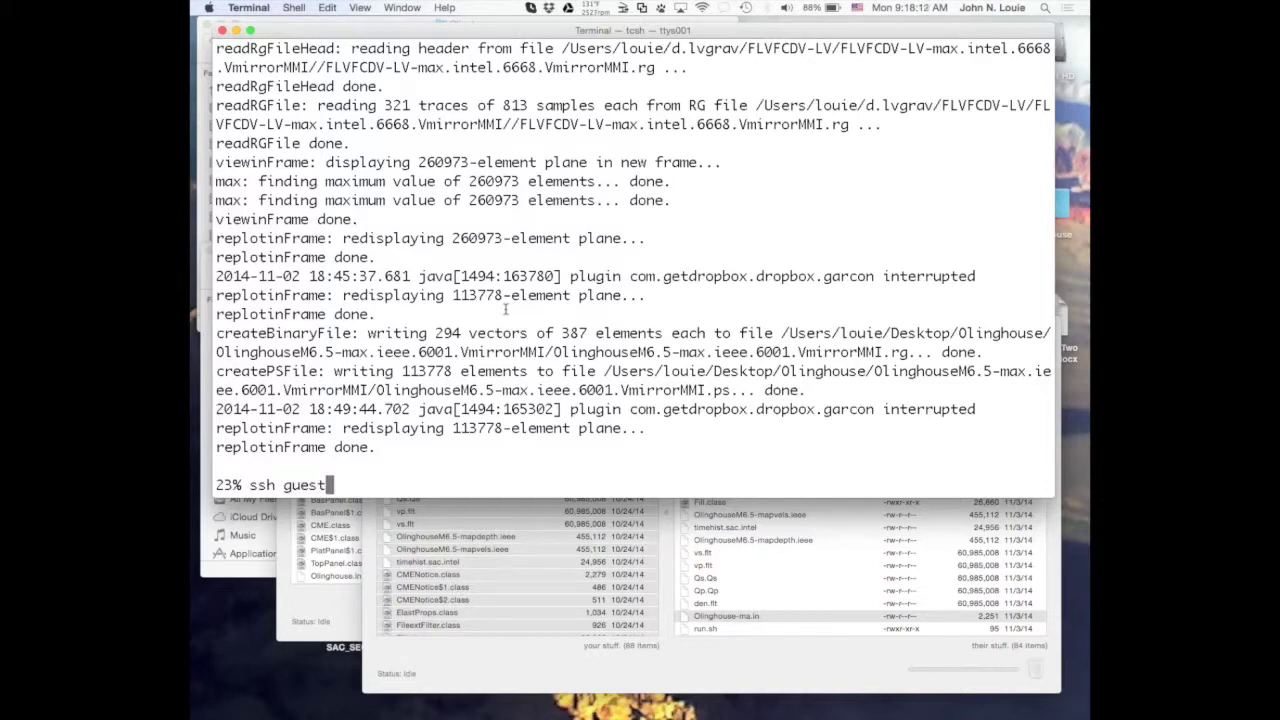
pyautogui.write('@cogs.')
pyautogui.write('seismo.unr')
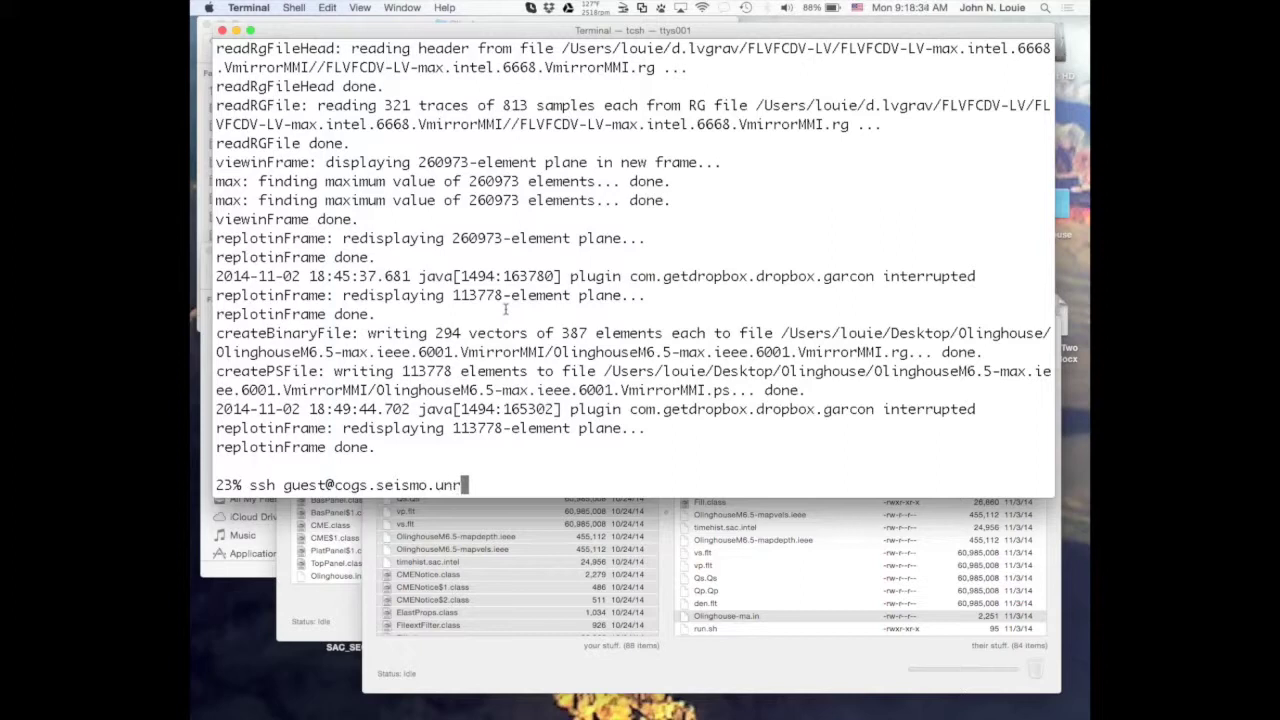
pyautogui.write('.edu')
pyautogui.press('Return')
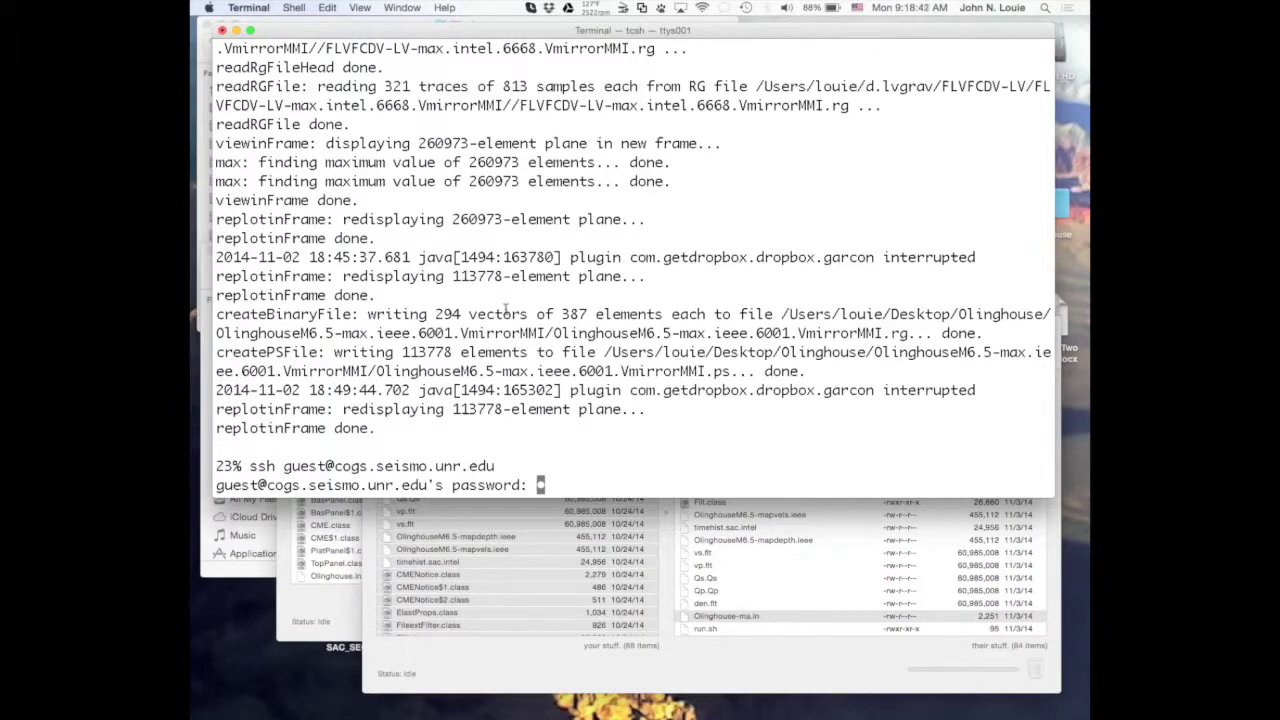
pyautogui.press('Return')
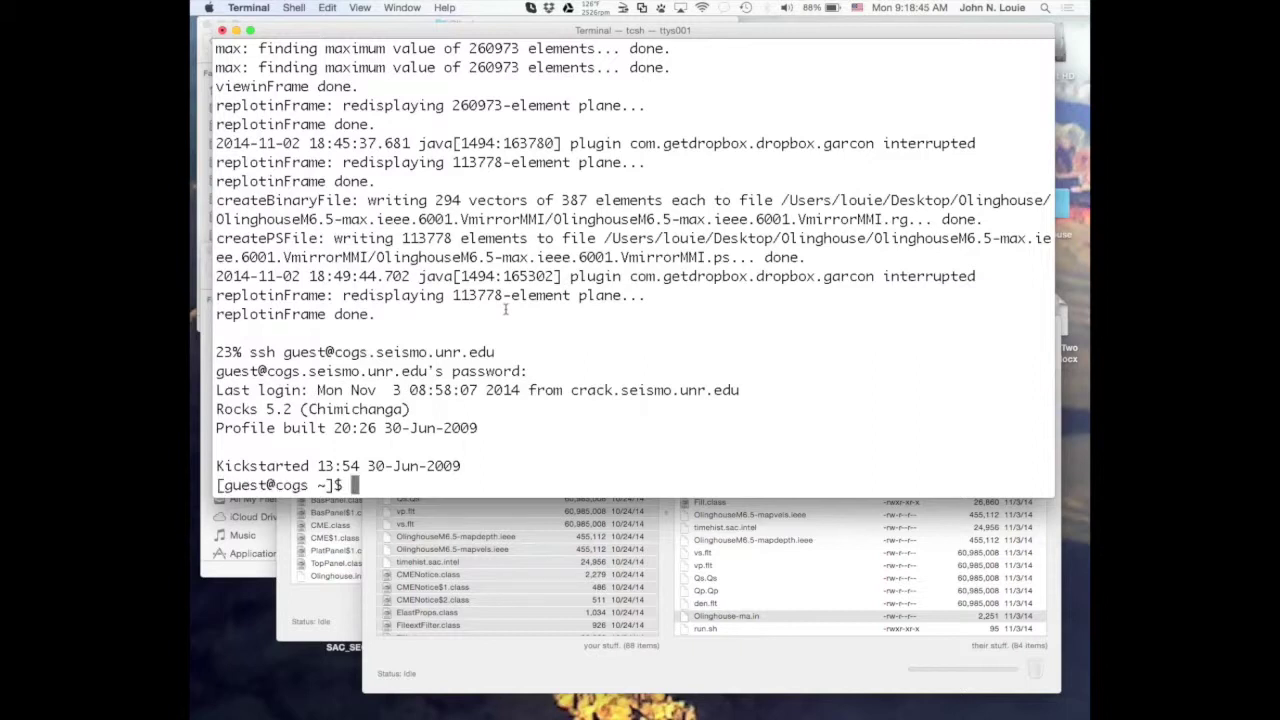
# Move to /space/louie/ma and run df -k, highlighting the 689411908 KB available value.
pyautogui.write('cd /space/louie/ma')
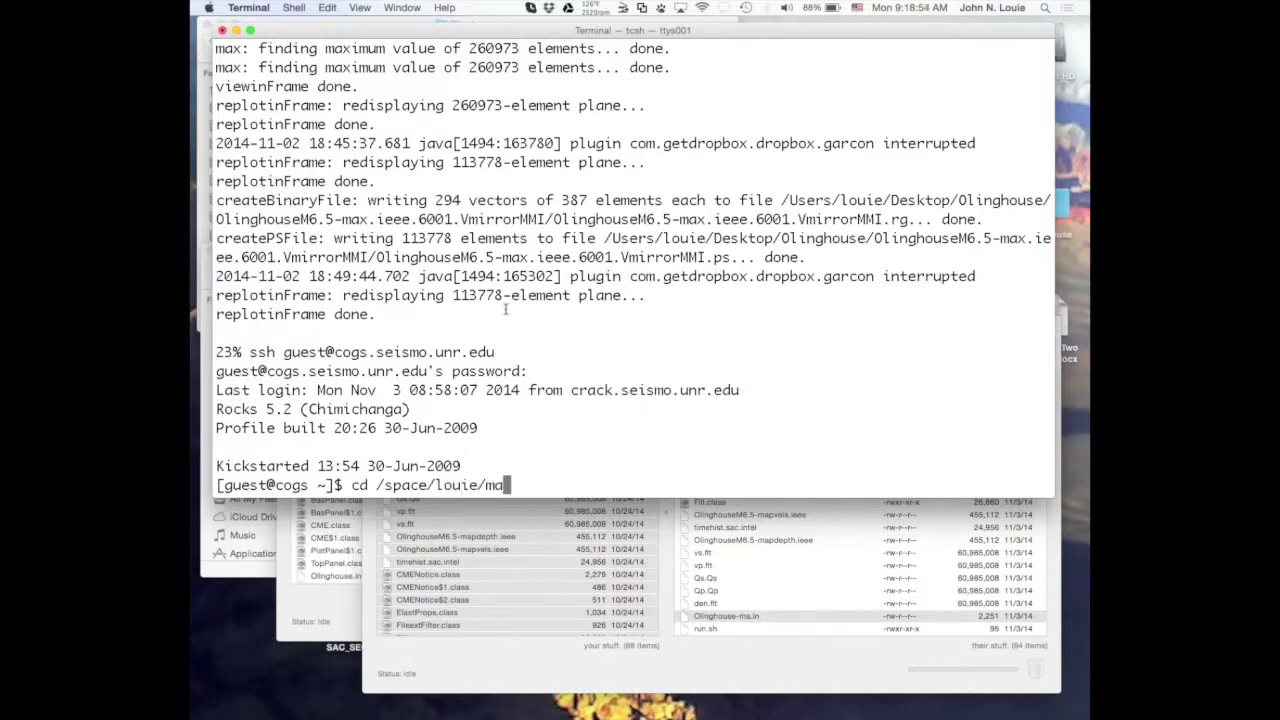
pyautogui.press('Return')
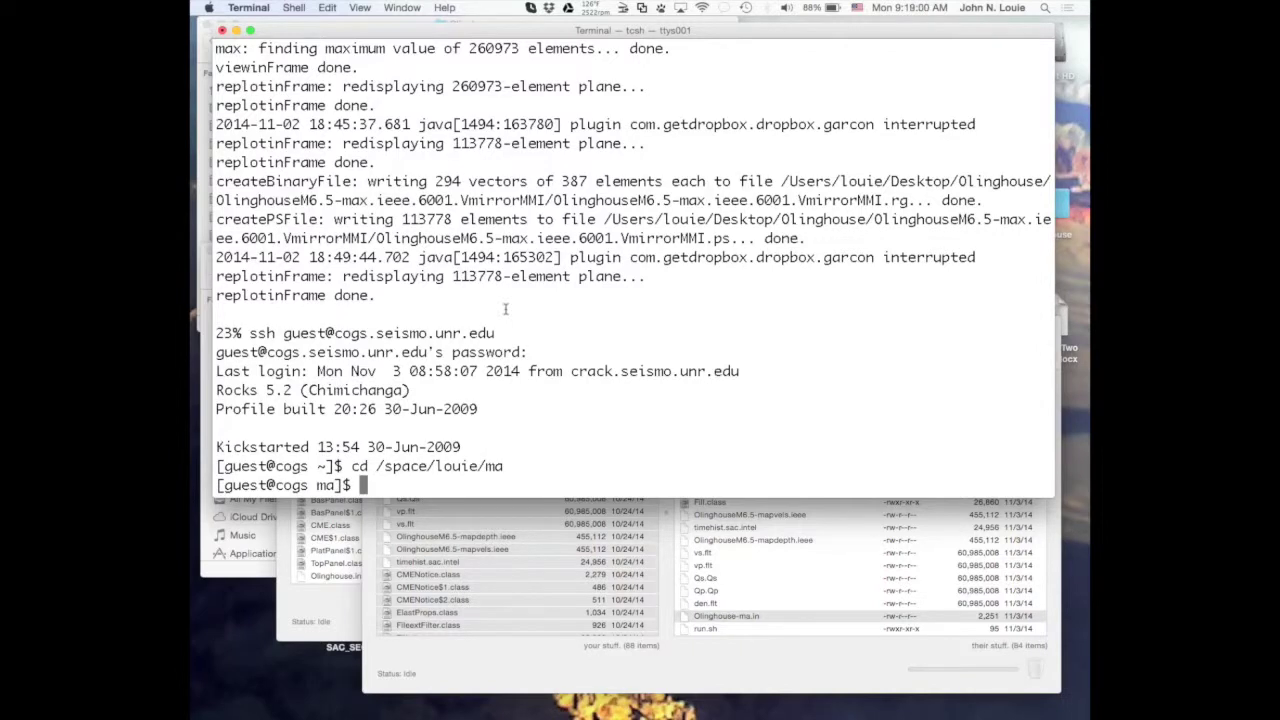
pyautogui.write('df ')
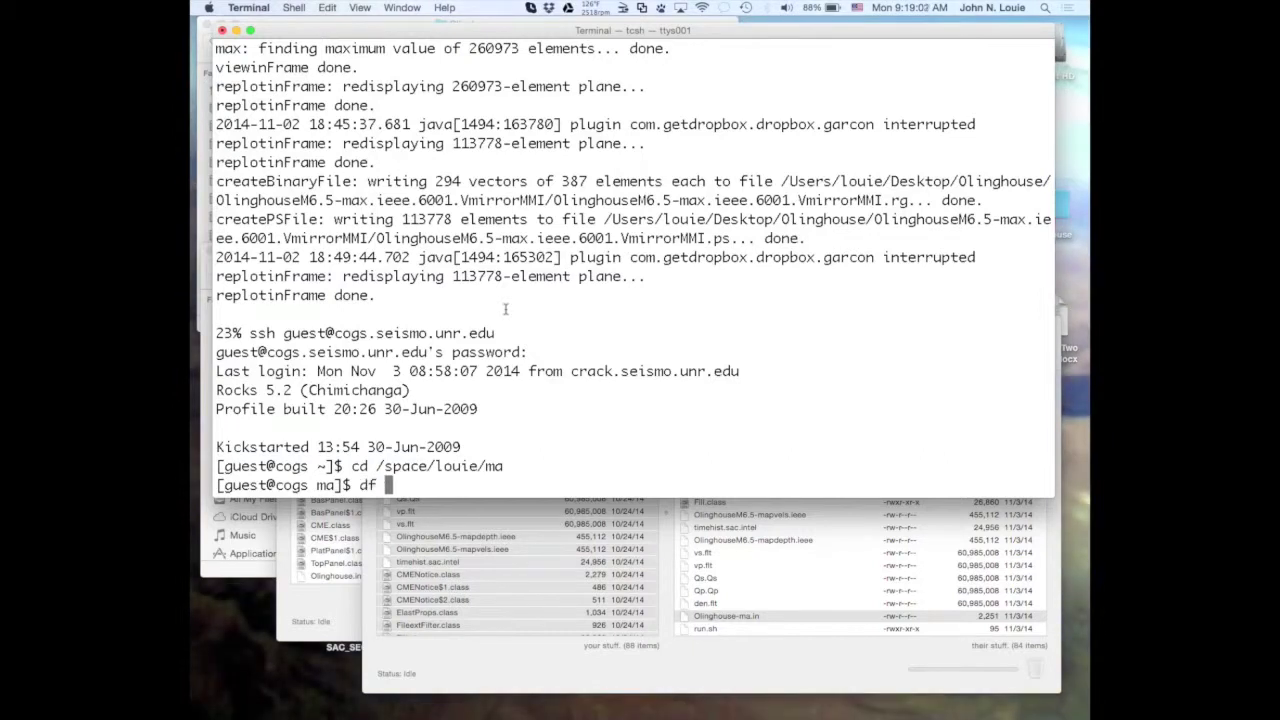
pyautogui.write('-k .')
pyautogui.press('Return')
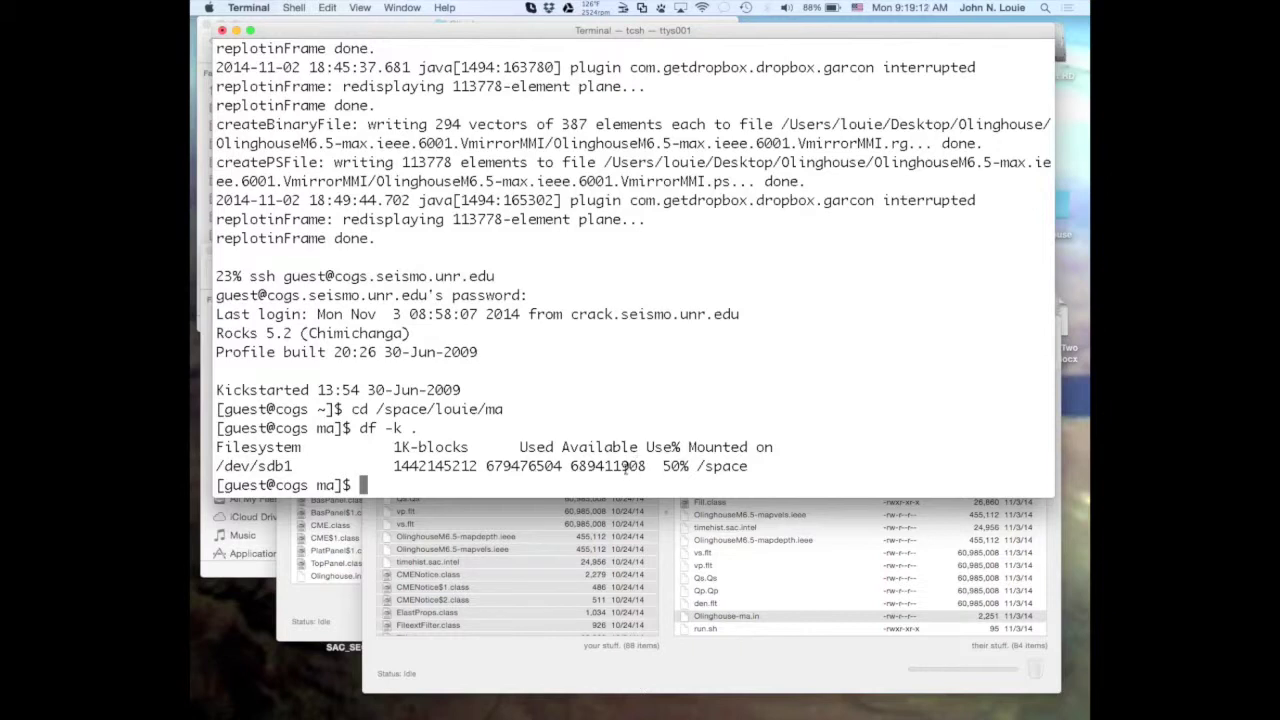
pyautogui.click(570, 466)
pyautogui.click(620, 466)
pyautogui.moveTo(646, 466); pyautogui.dragTo(620, 466)
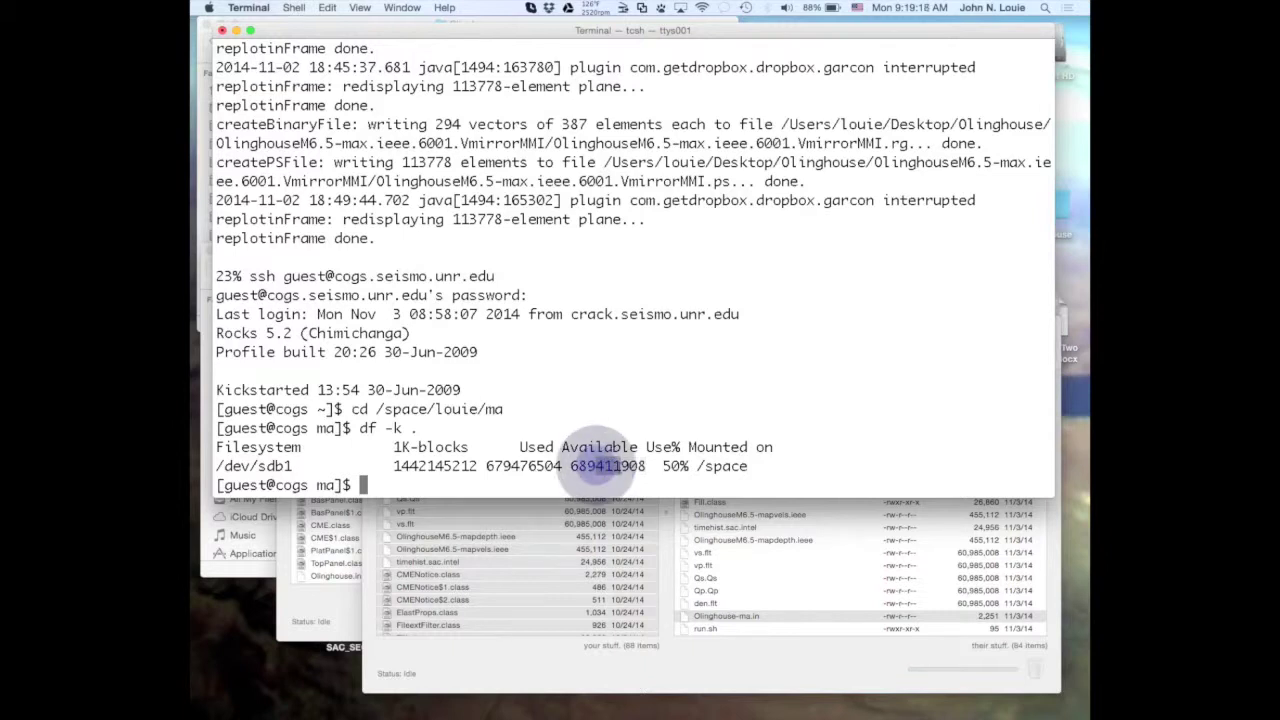
pyautogui.moveTo(568, 466); pyautogui.dragTo(596, 466)
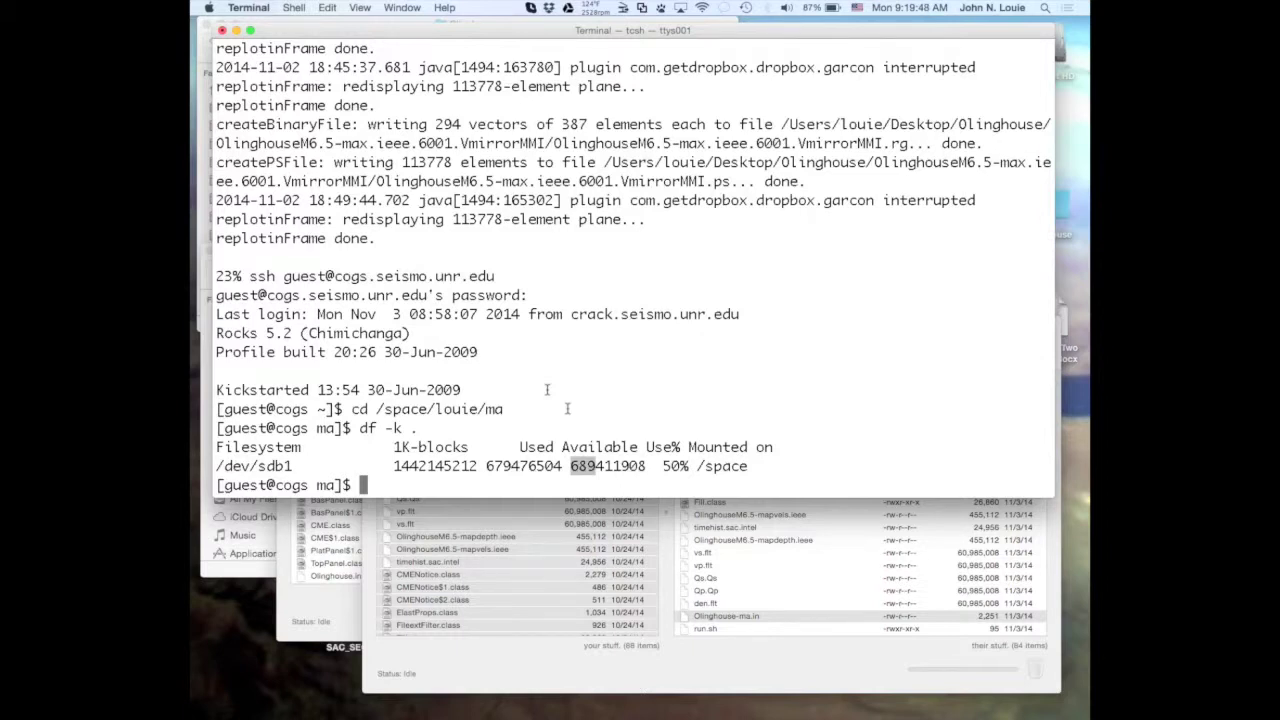
pyautogui.write('cd ')
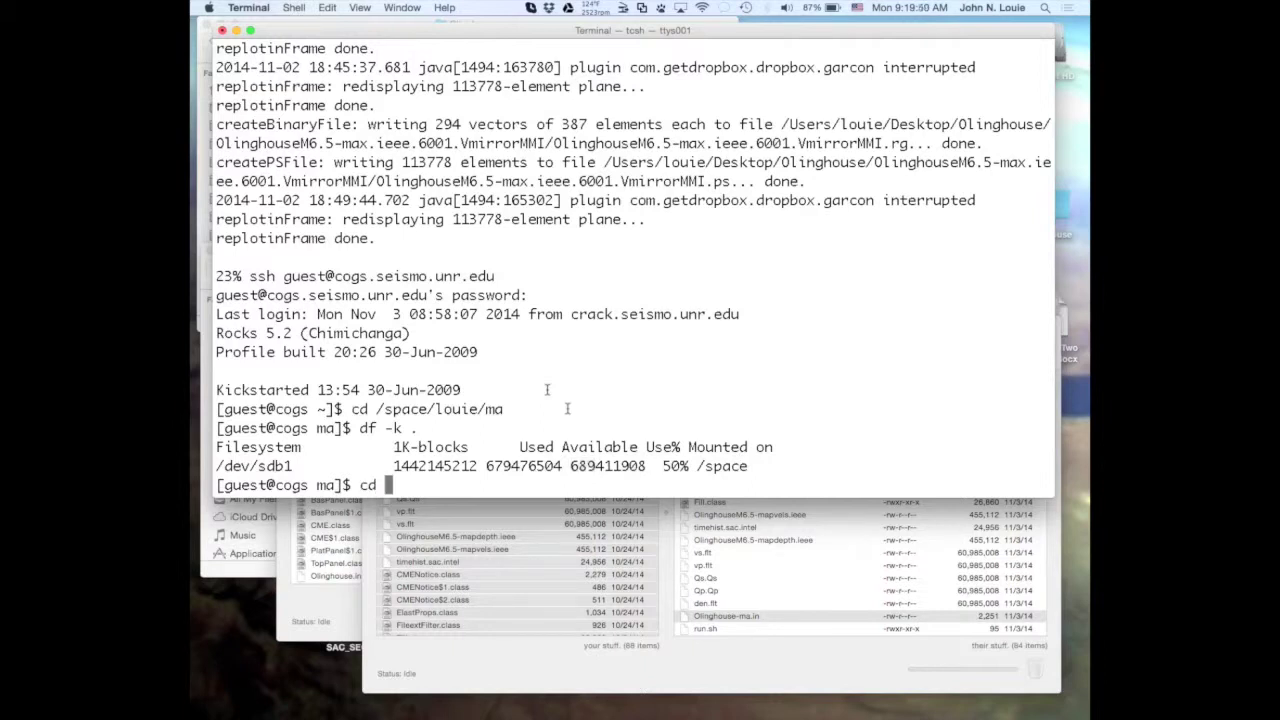
pyautogui.write('oh')
# Enter the oh folder and list its files with ls.
pyautogui.press('Return')
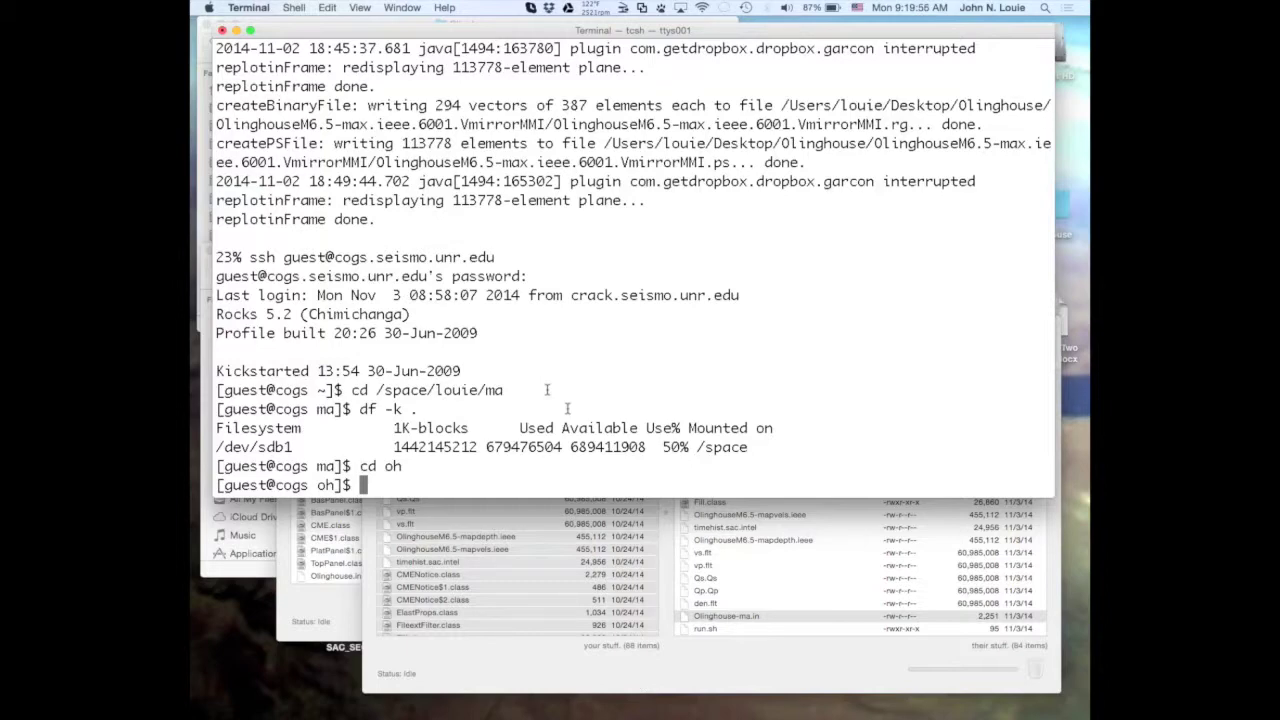
pyautogui.write('ls')
pyautogui.press('Return')
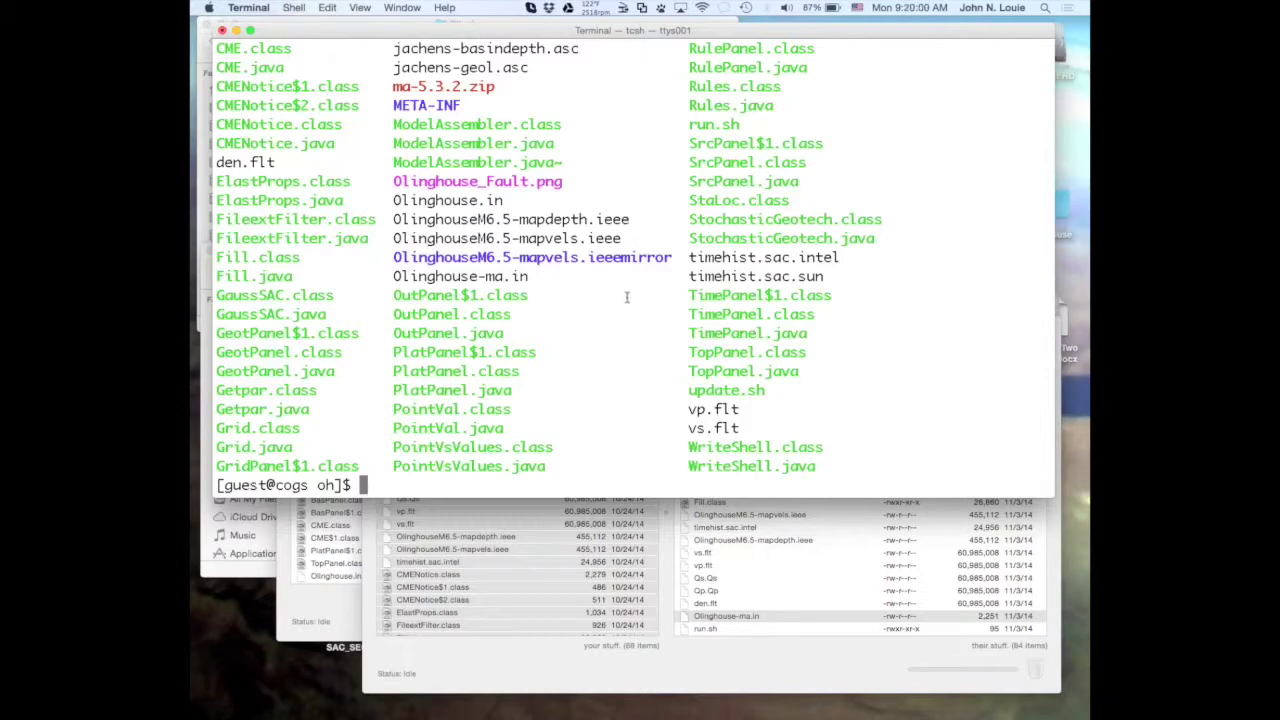
pyautogui.scroll(3, 626, 296)
pyautogui.scroll(1, 626, 296)
pyautogui.scroll(-4, 626, 296)
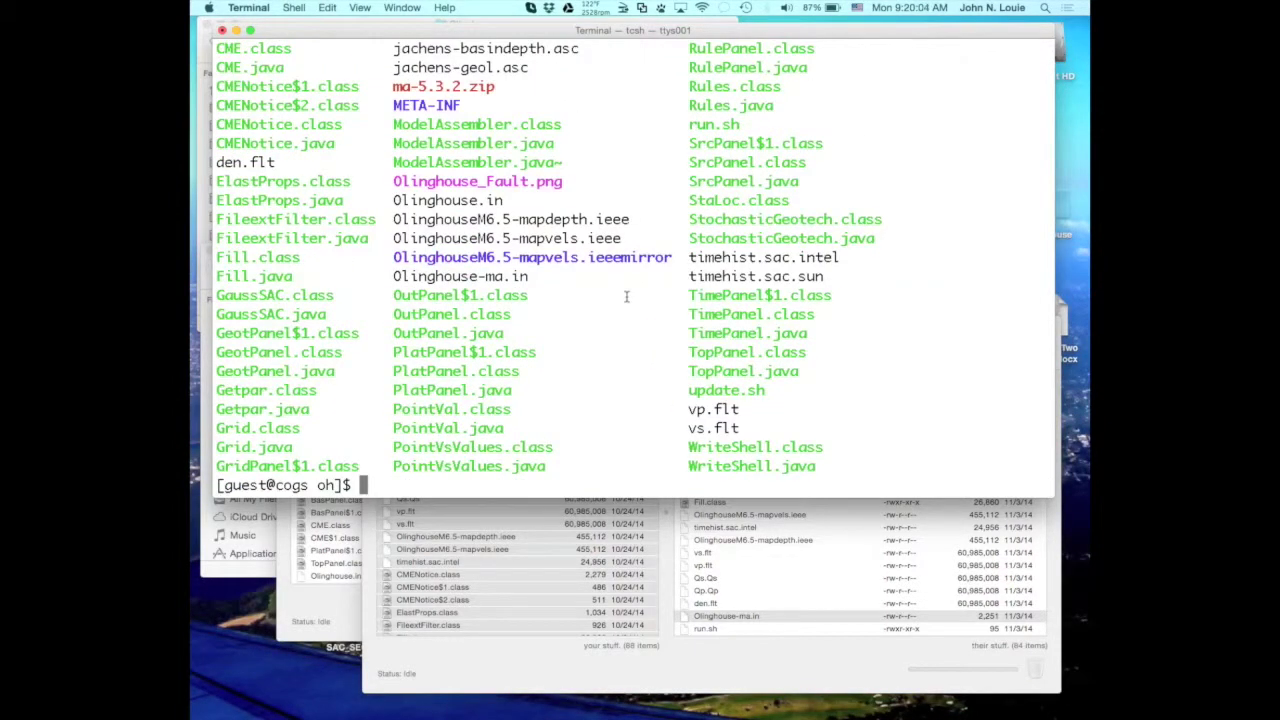
# Page through a long listing with ls -l | more down to WriteShell.java.
pyautogui.write('ls -l \\more')
pyautogui.press('BackSpace')
pyautogui.press('BackSpace')
pyautogui.press('BackSpace')
pyautogui.press('BackSpace')
pyautogui.press('BackSpace')
pyautogui.write('|more')
pyautogui.press('Return')
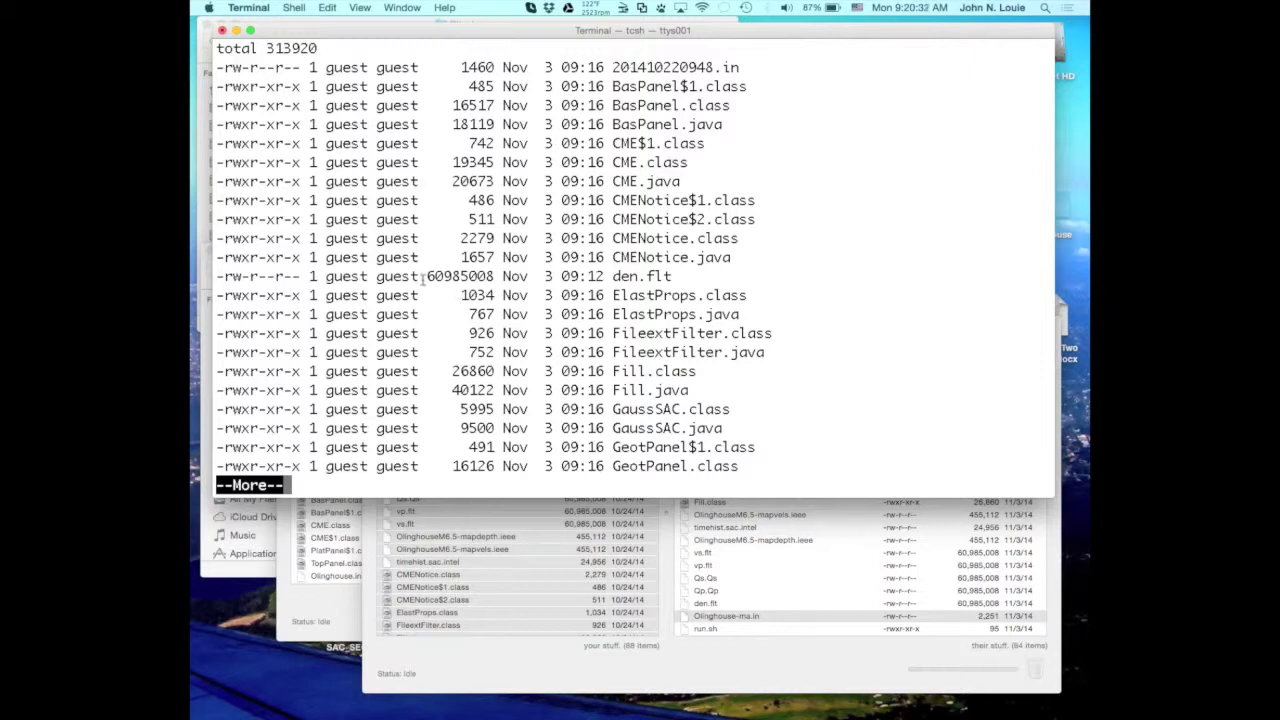
pyautogui.press('space')
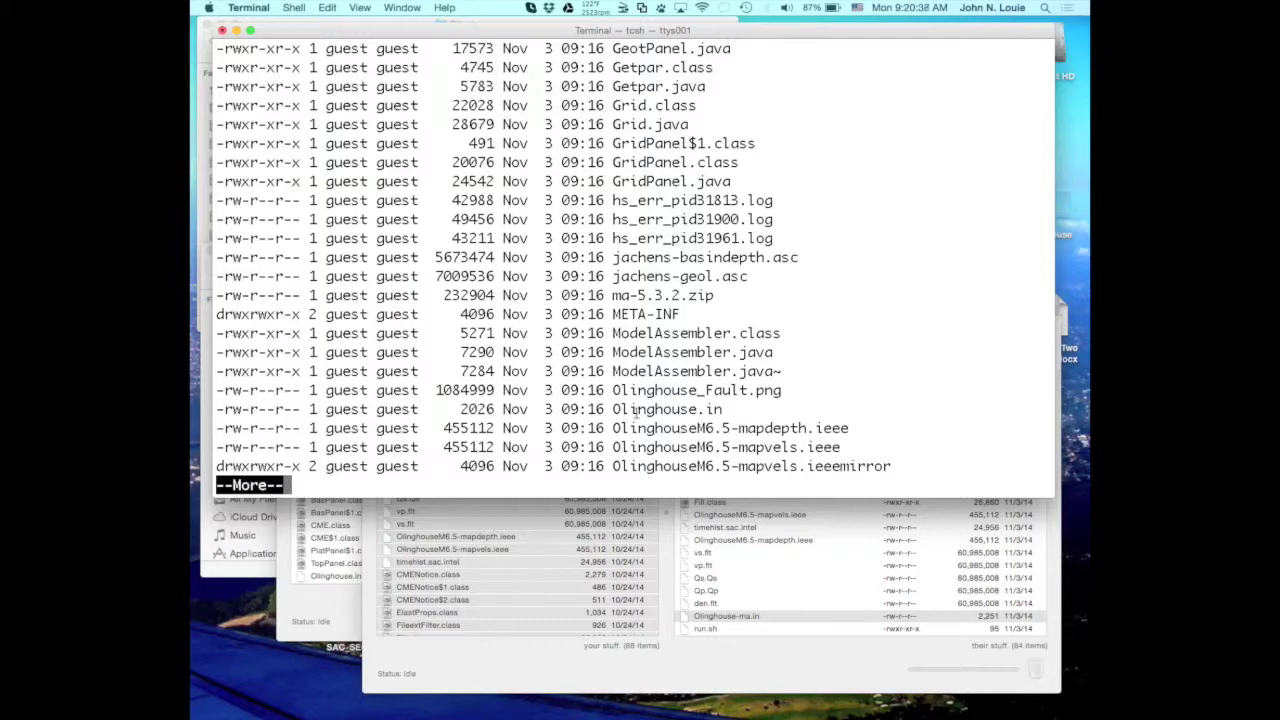
pyautogui.press('space')
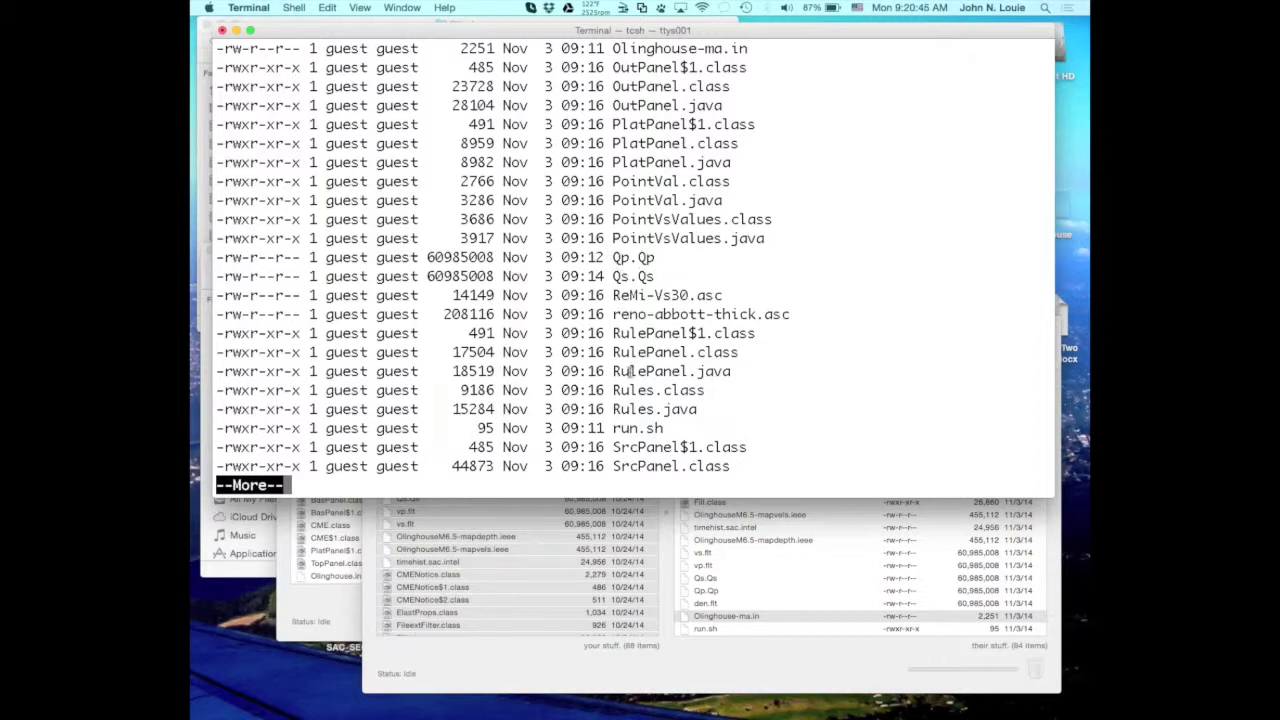
pyautogui.press('space')
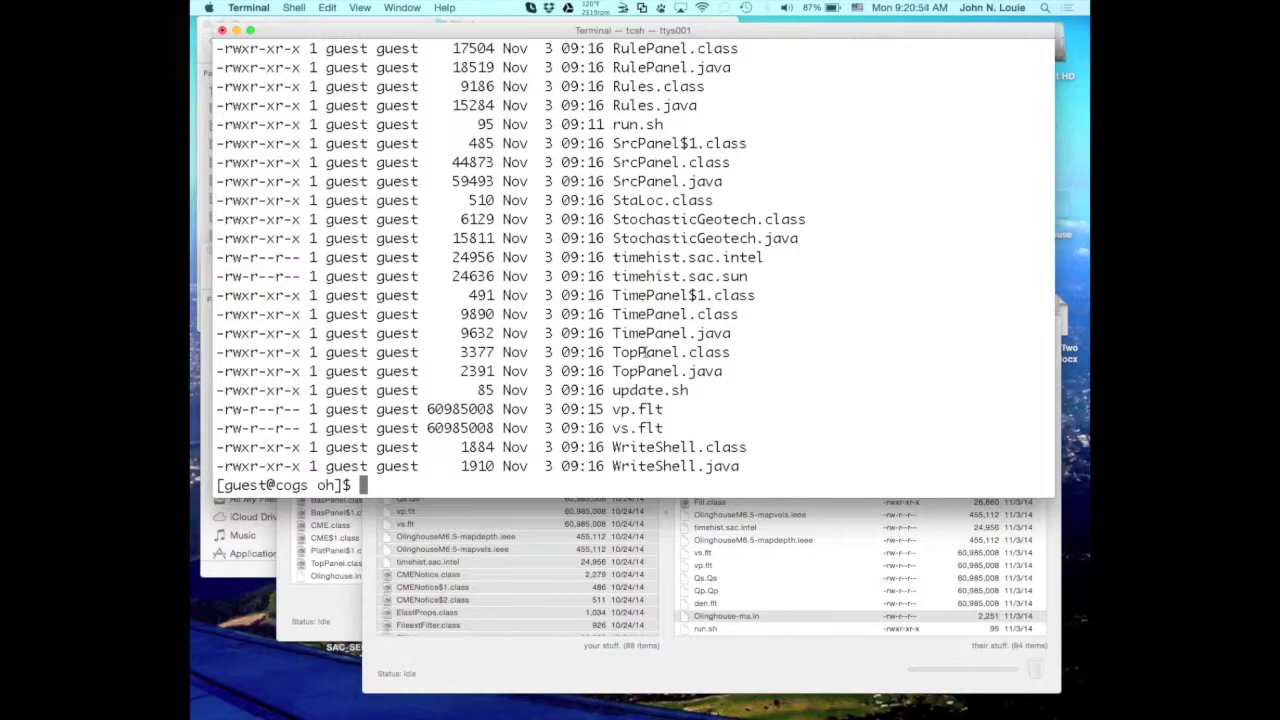
pyautogui.scroll(1, 632, 333)
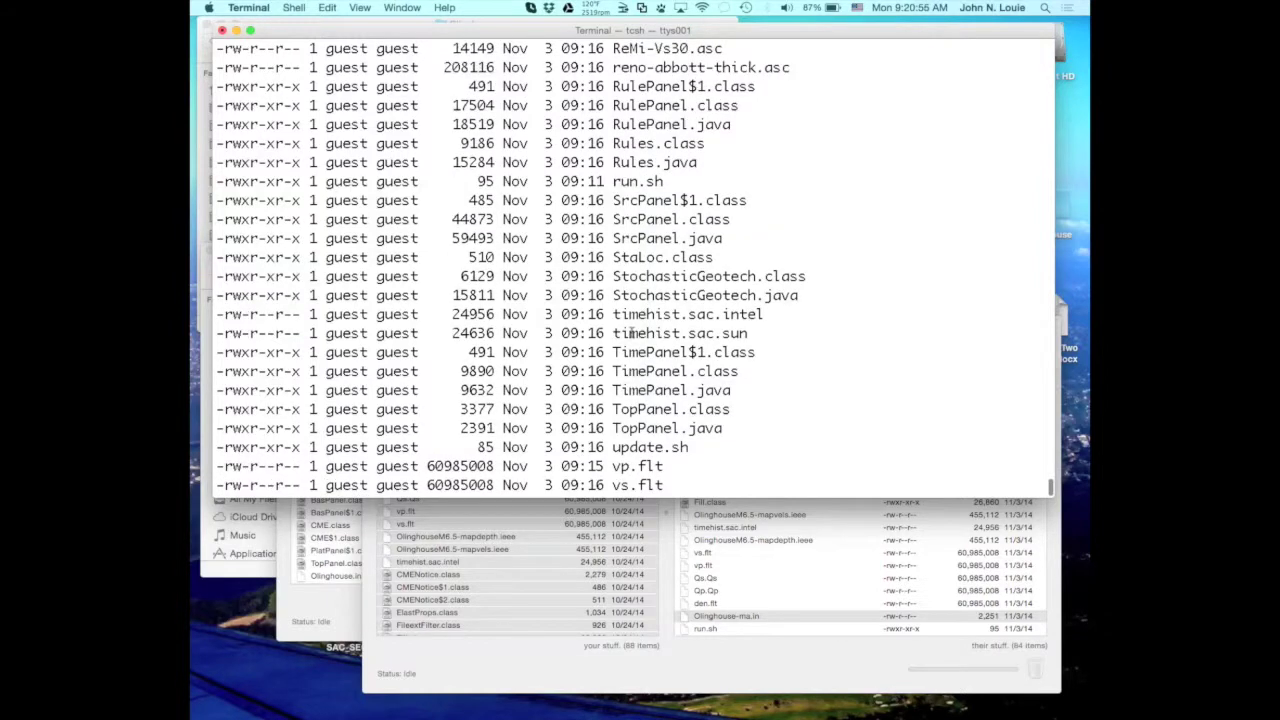
pyautogui.scroll(1, 632, 333)
pyautogui.scroll(-2, 632, 333)
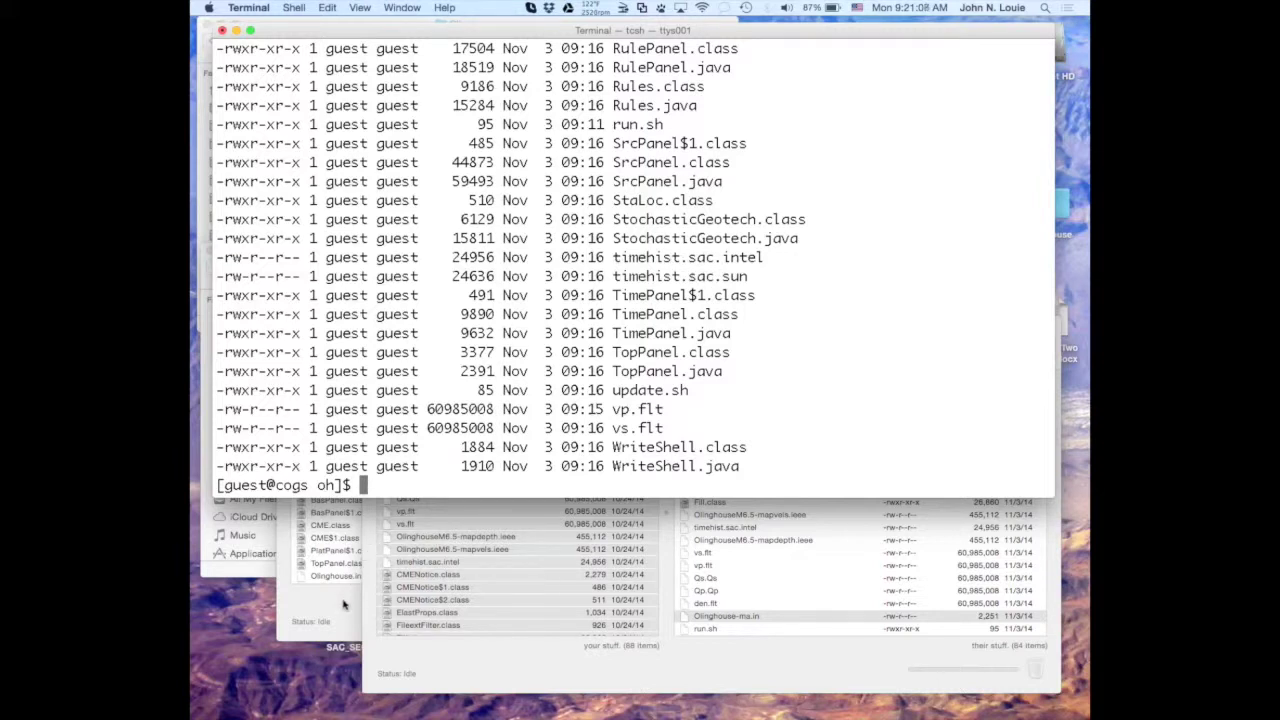
# Reopen the server's Olinghouse-ma.in with Edit With TextEdit from Transmit's Action menu.
pyautogui.click(675, 675)
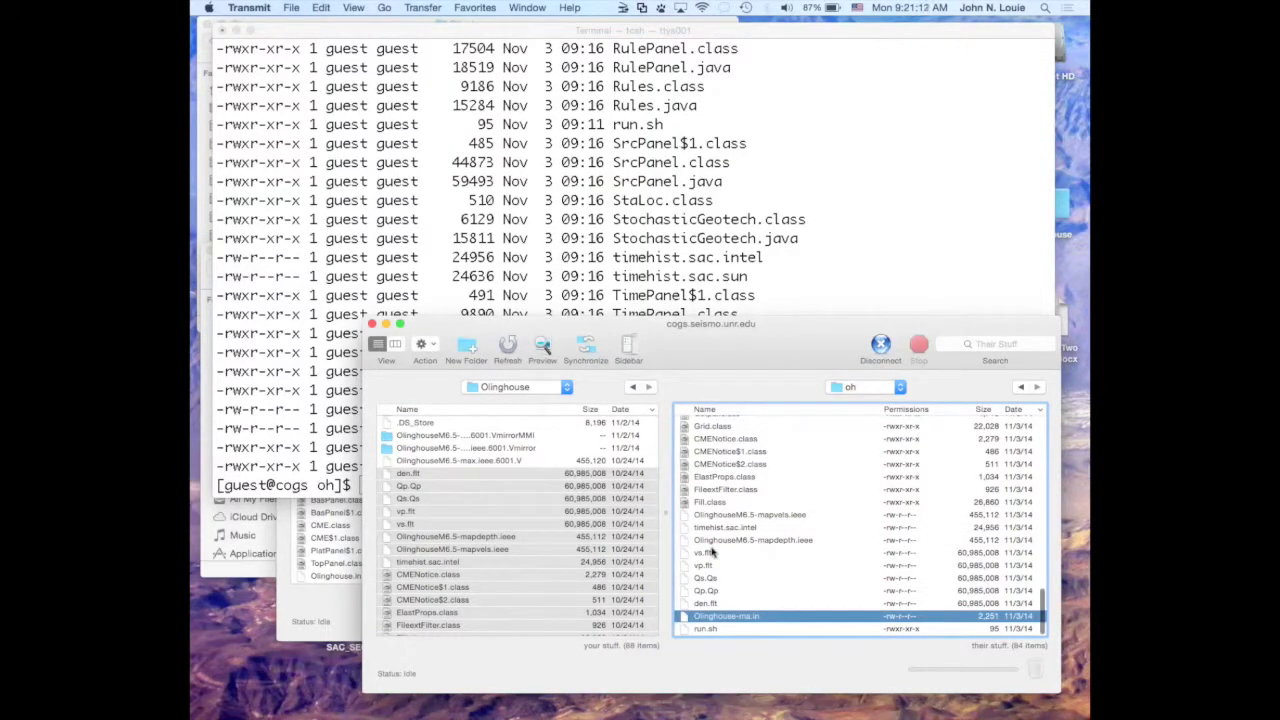
pyautogui.scroll(15, 712, 551)
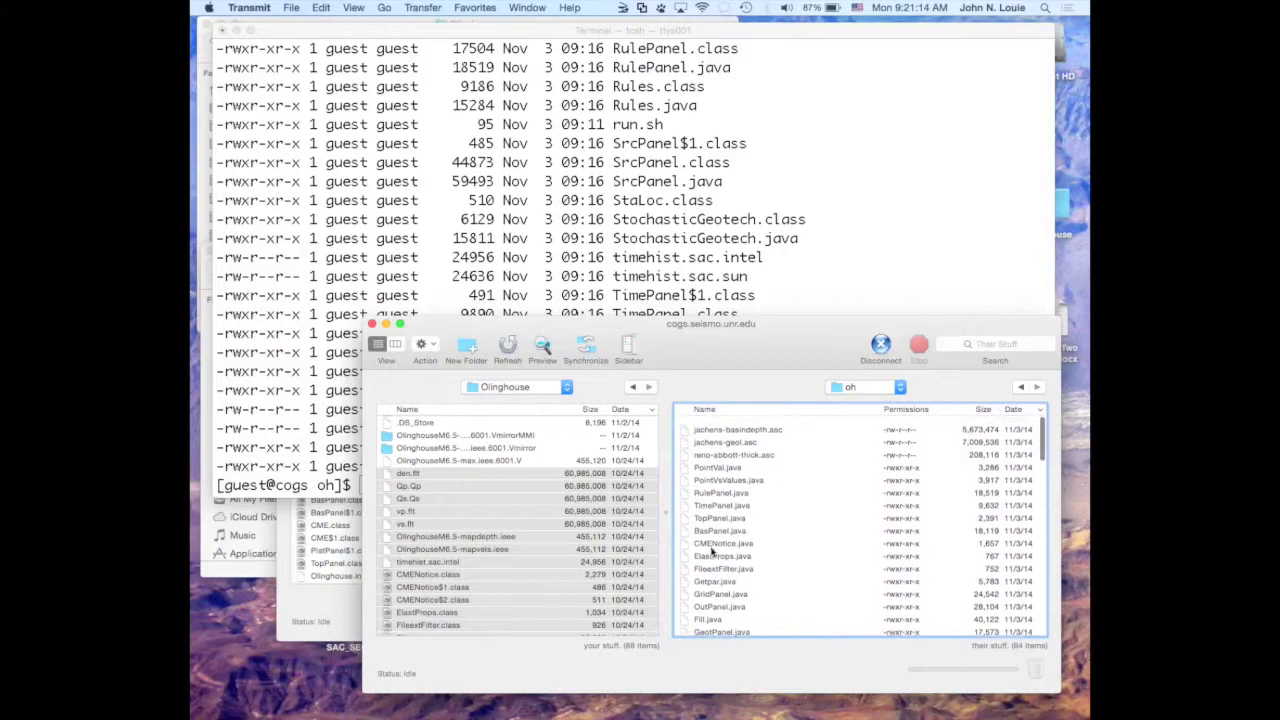
pyautogui.scroll(-15, 712, 551)
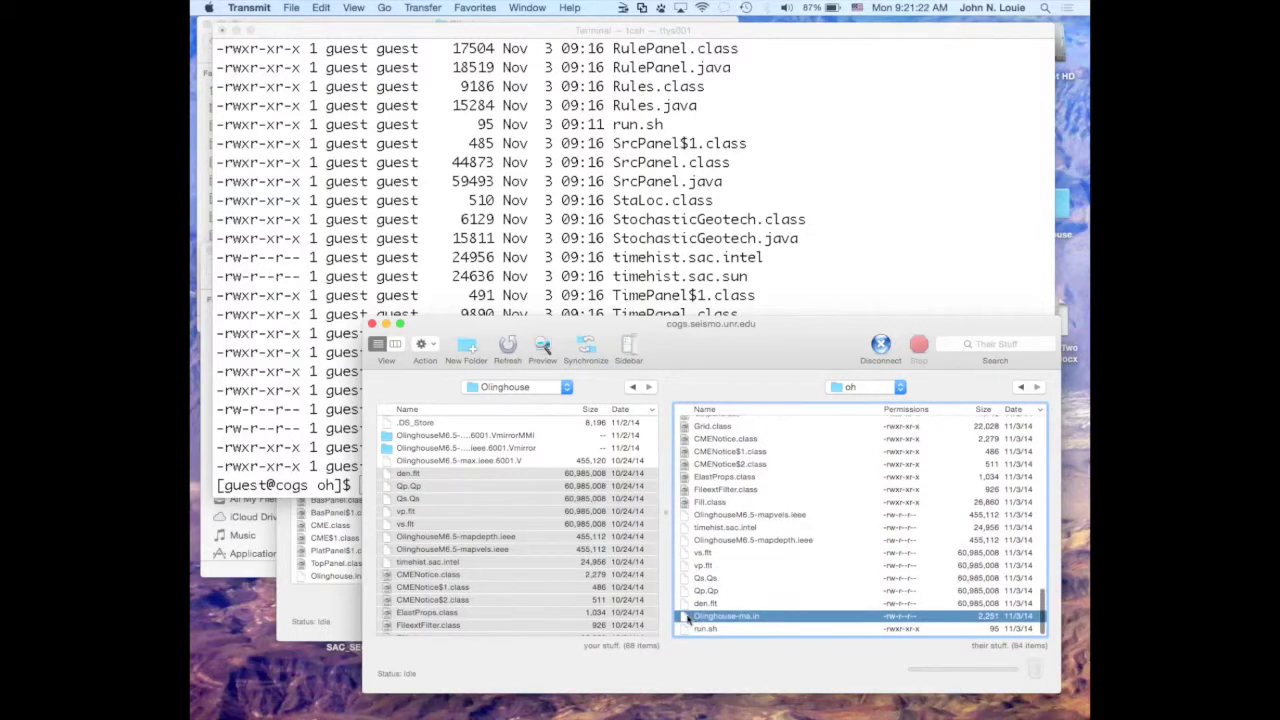
pyautogui.click(424, 346)
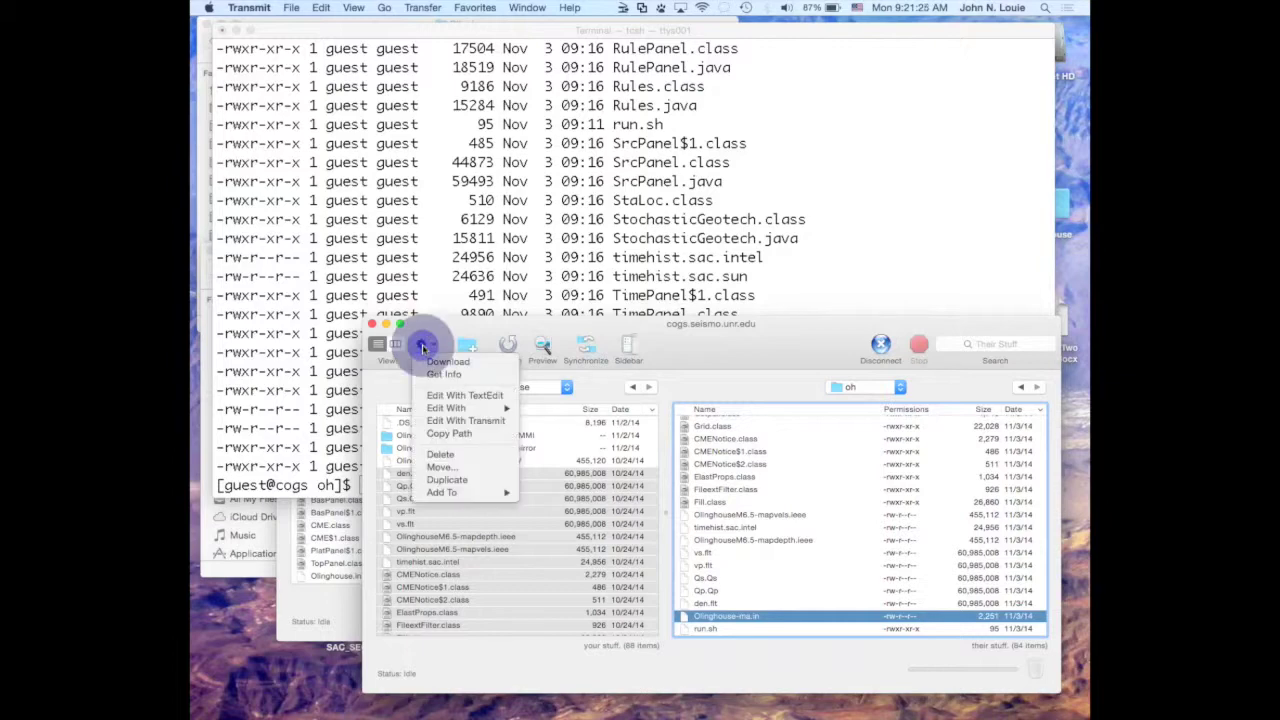
pyautogui.click(445, 395)
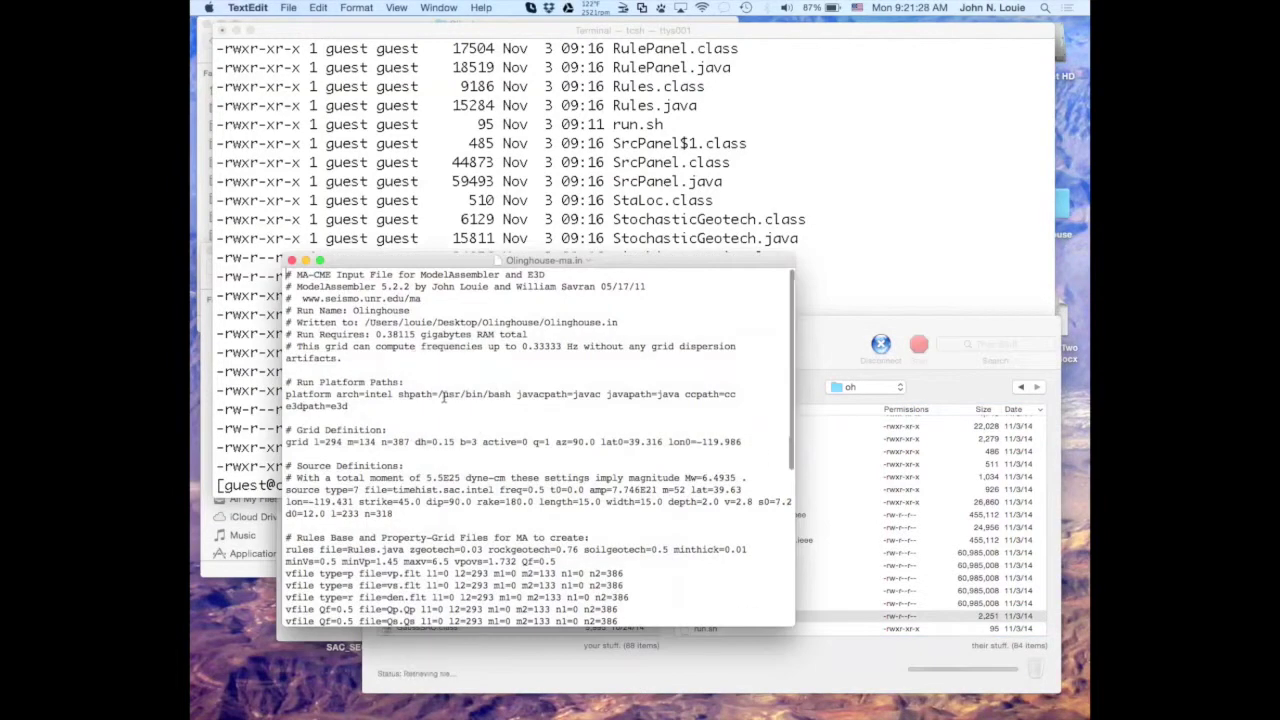
# Enlarge the text, widen the window, and scroll through Olinghouse-ma.in to its output definitions.
pyautogui.press('super+plus')
pyautogui.press('super+plus')
pyautogui.press('super+plus')
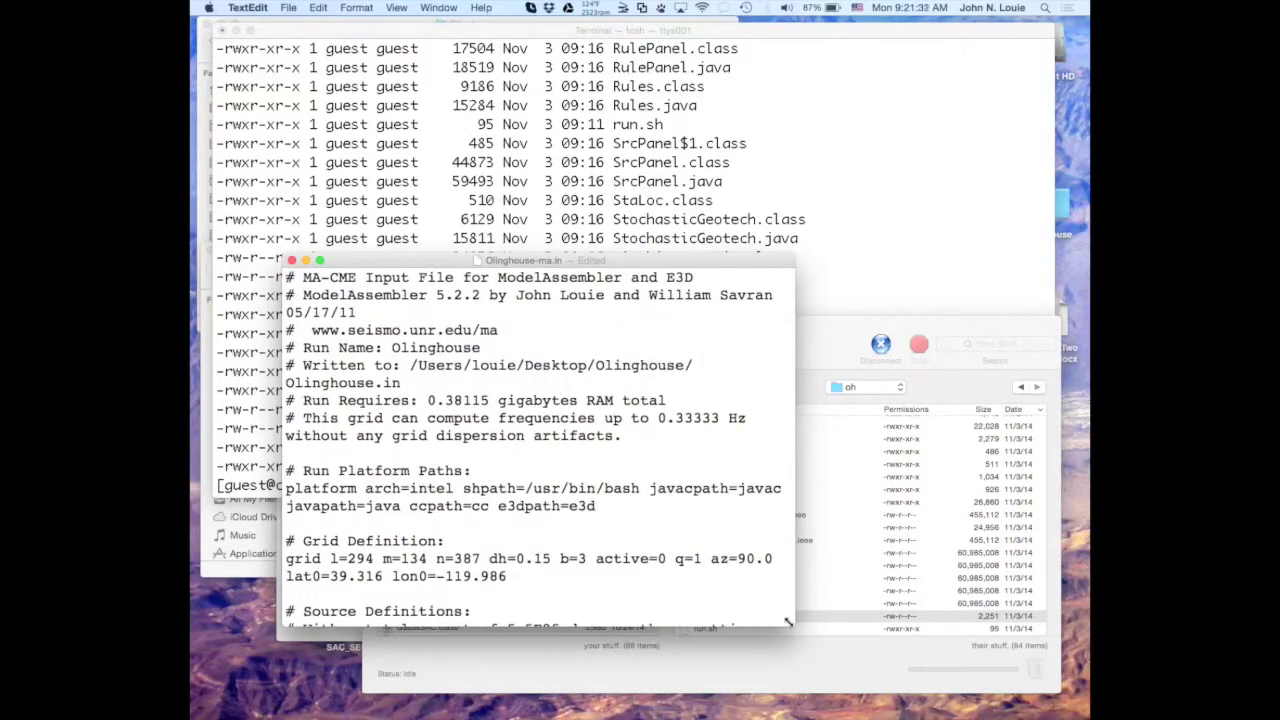
pyautogui.moveTo(792, 626); pyautogui.dragTo(1010, 617)
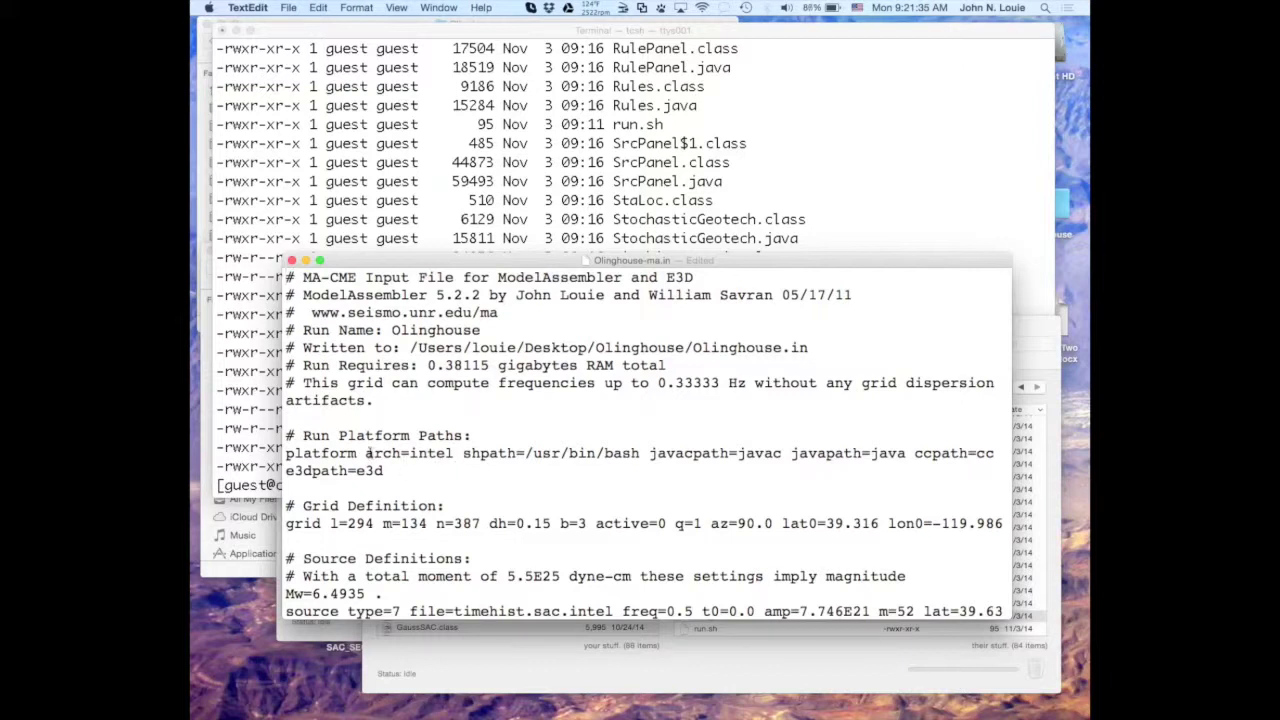
pyautogui.scroll(-3, 441, 471)
pyautogui.scroll(-2, 441, 482)
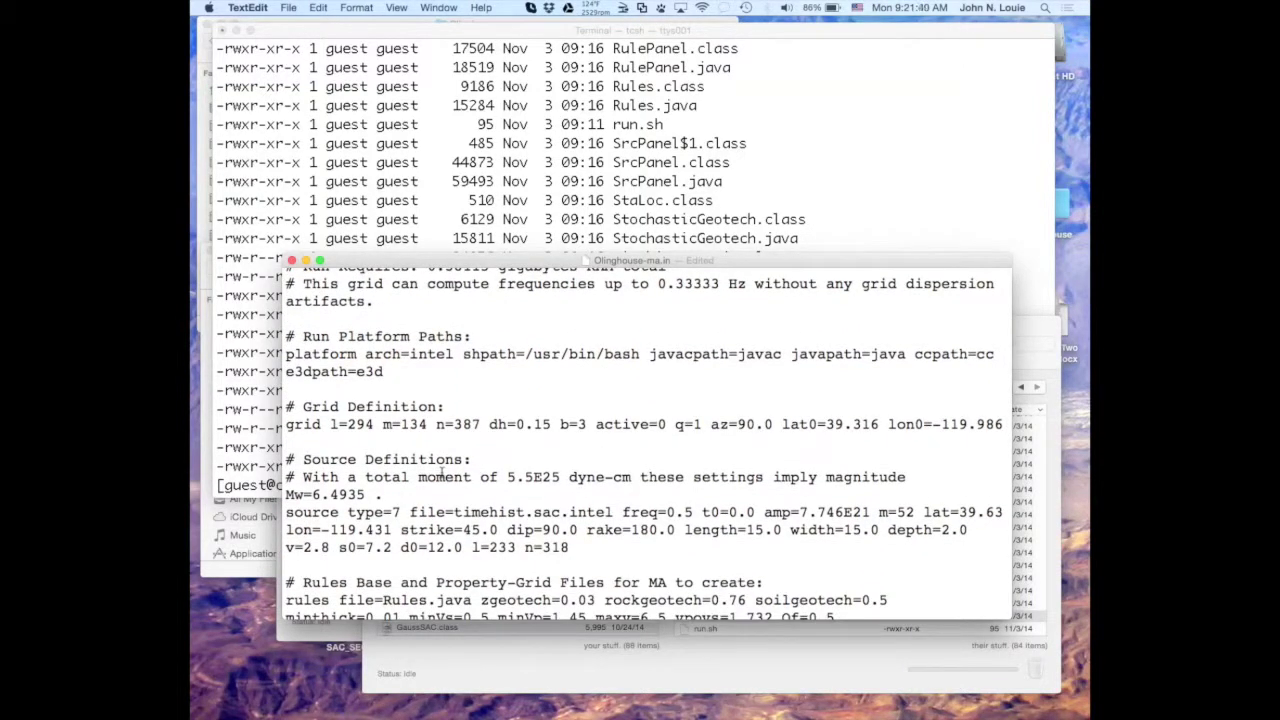
pyautogui.scroll(-5, 441, 470)
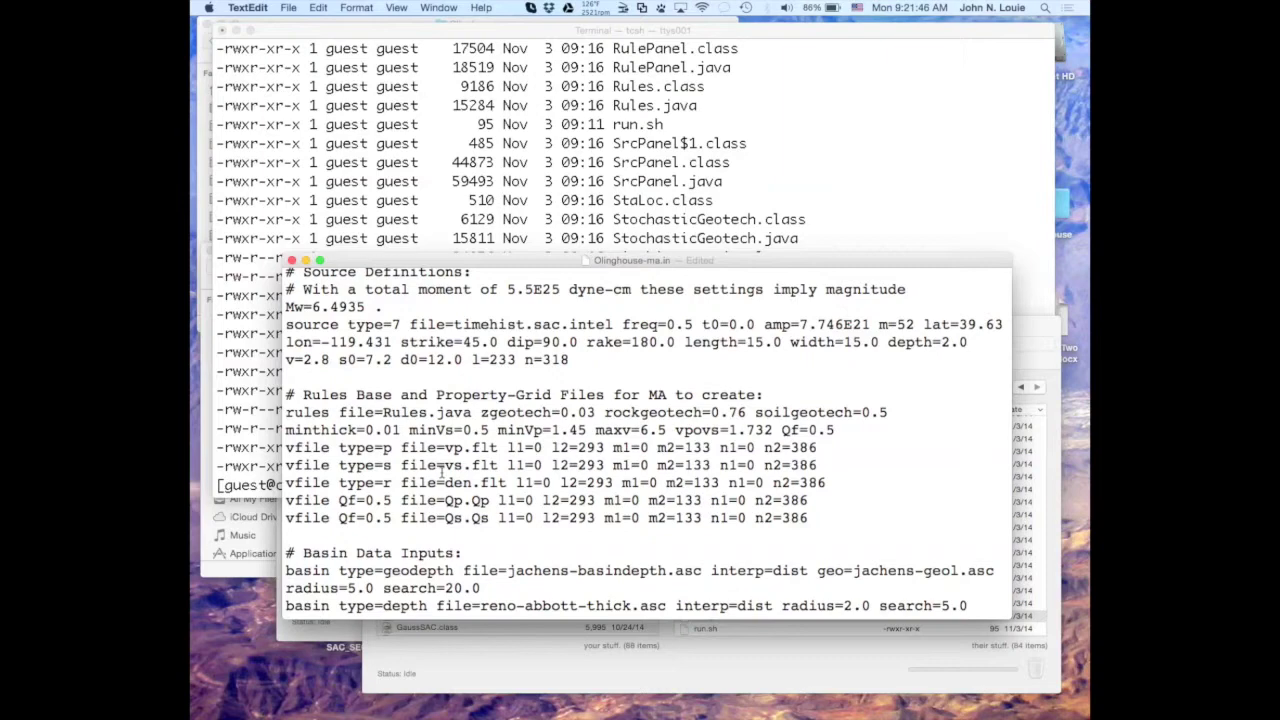
pyautogui.scroll(-2, 441, 475)
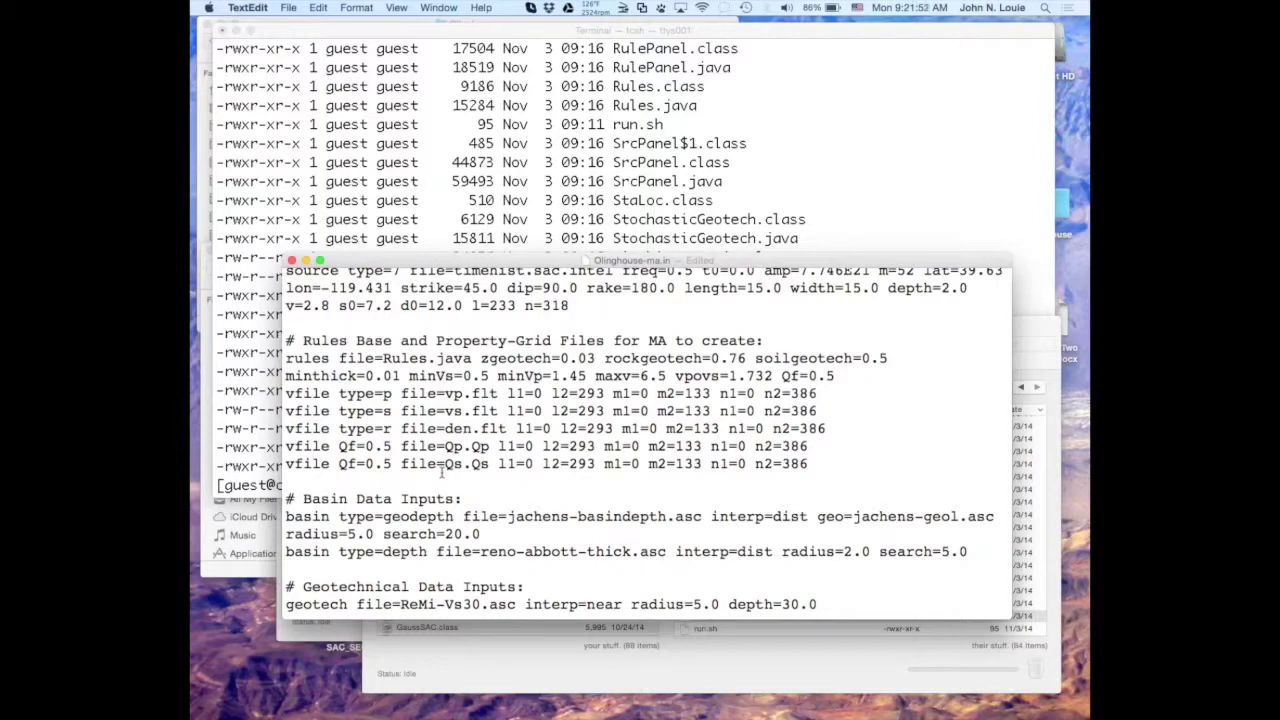
pyautogui.scroll(-3, 441, 475)
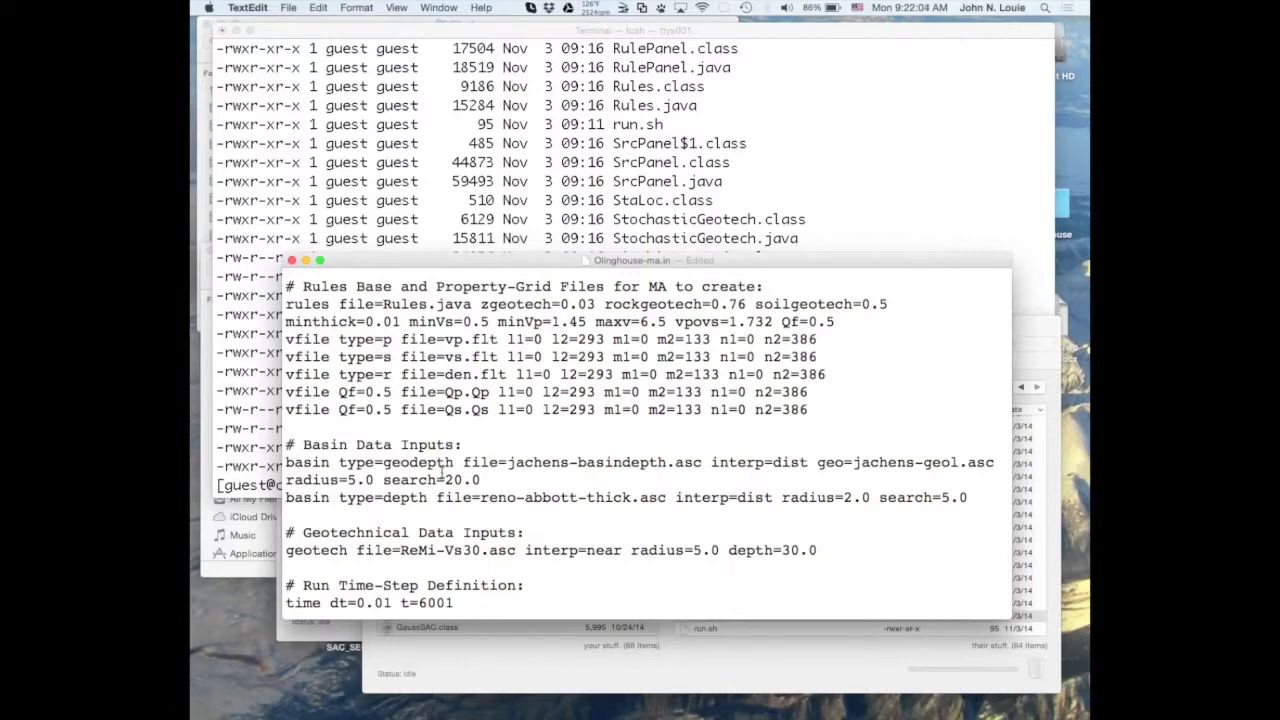
pyautogui.scroll(-5, 441, 470)
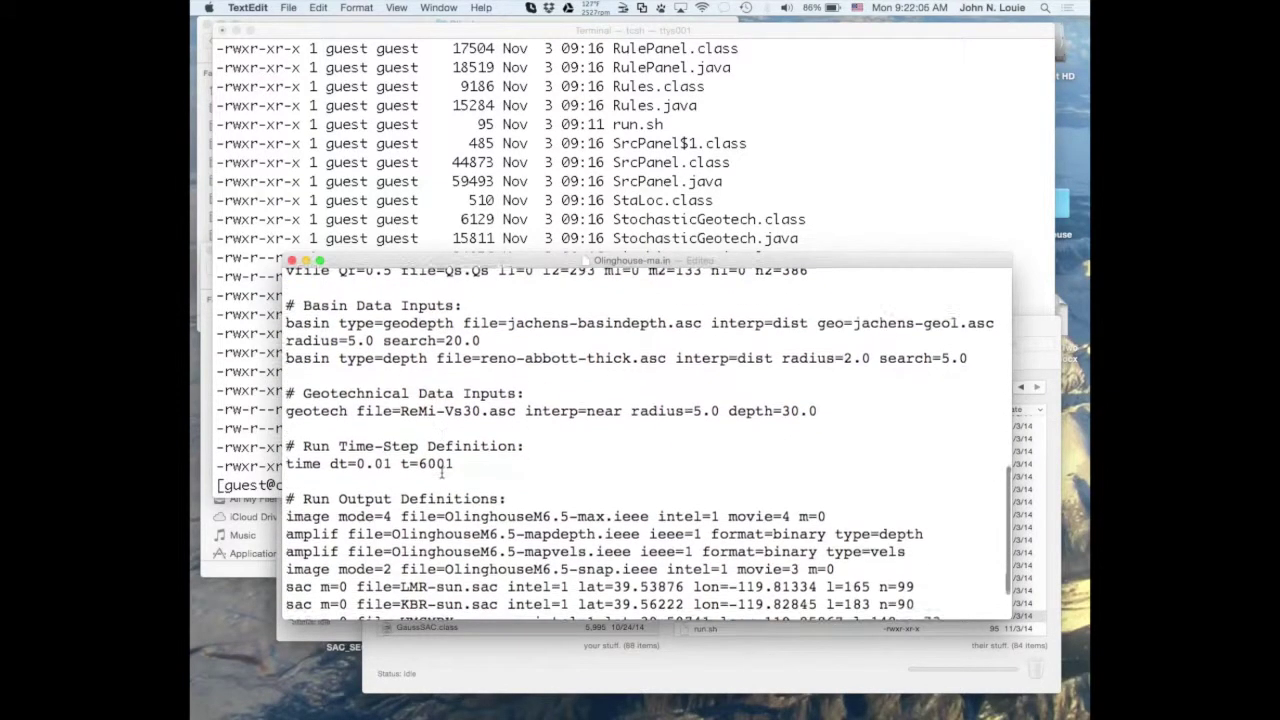
pyautogui.scroll(-3, 441, 470)
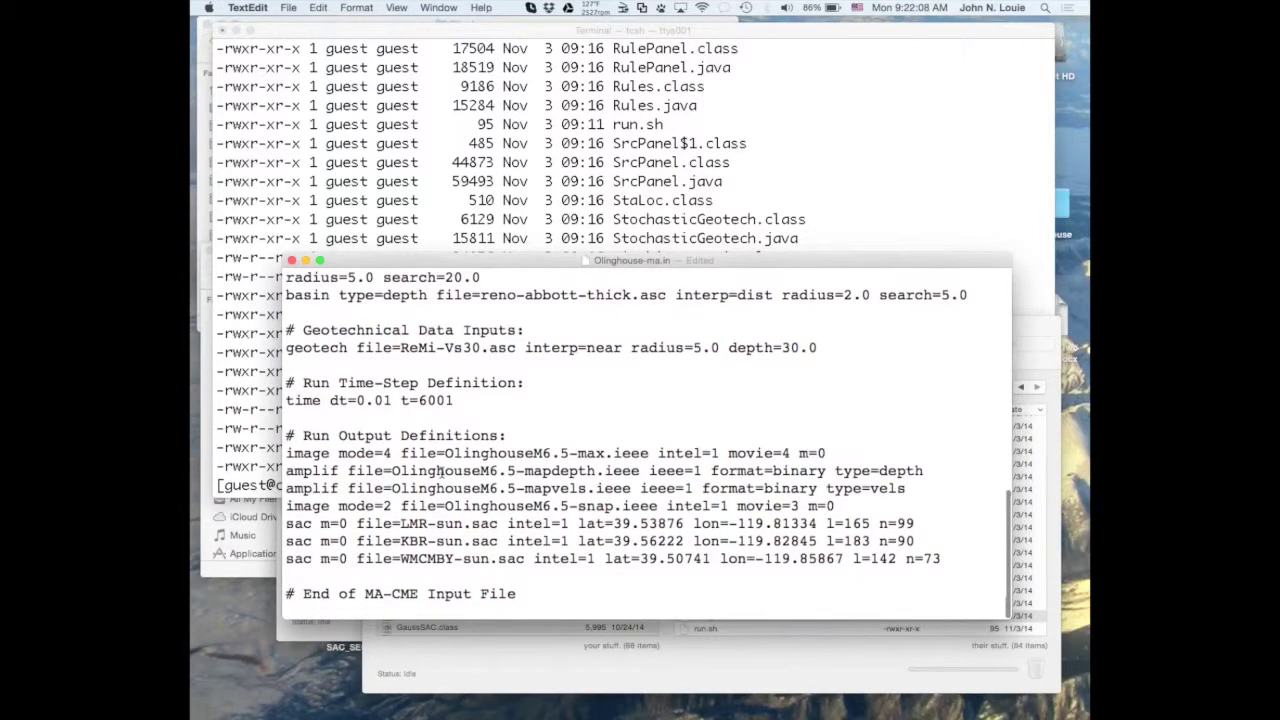
pyautogui.scroll(8, 441, 470)
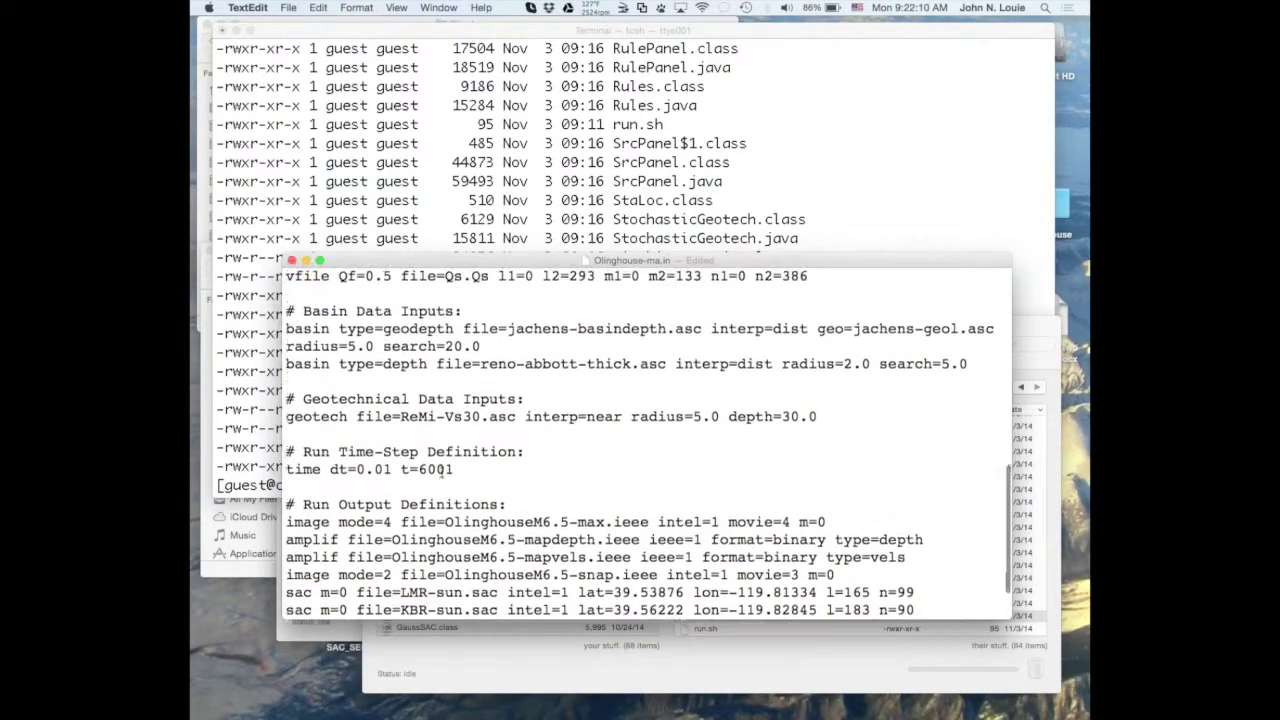
pyautogui.scroll(5, 441, 470)
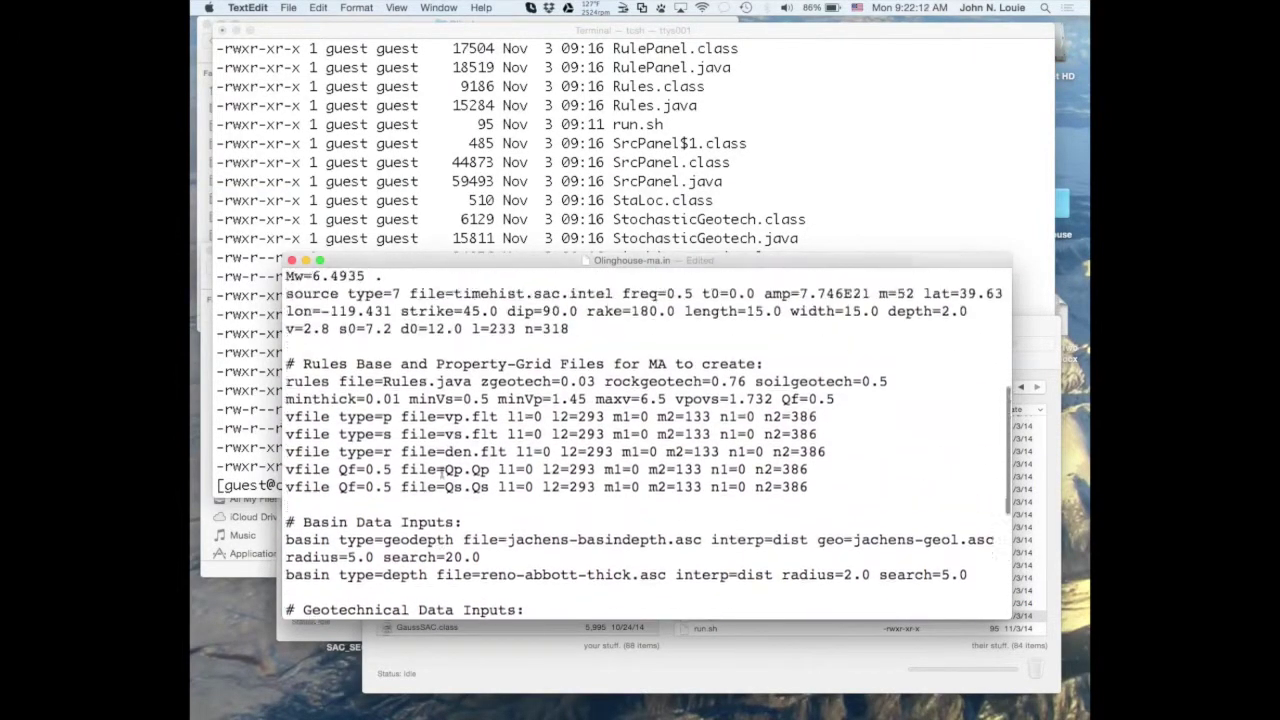
pyautogui.scroll(-3, 441, 470)
pyautogui.scroll(10, 391, 432)
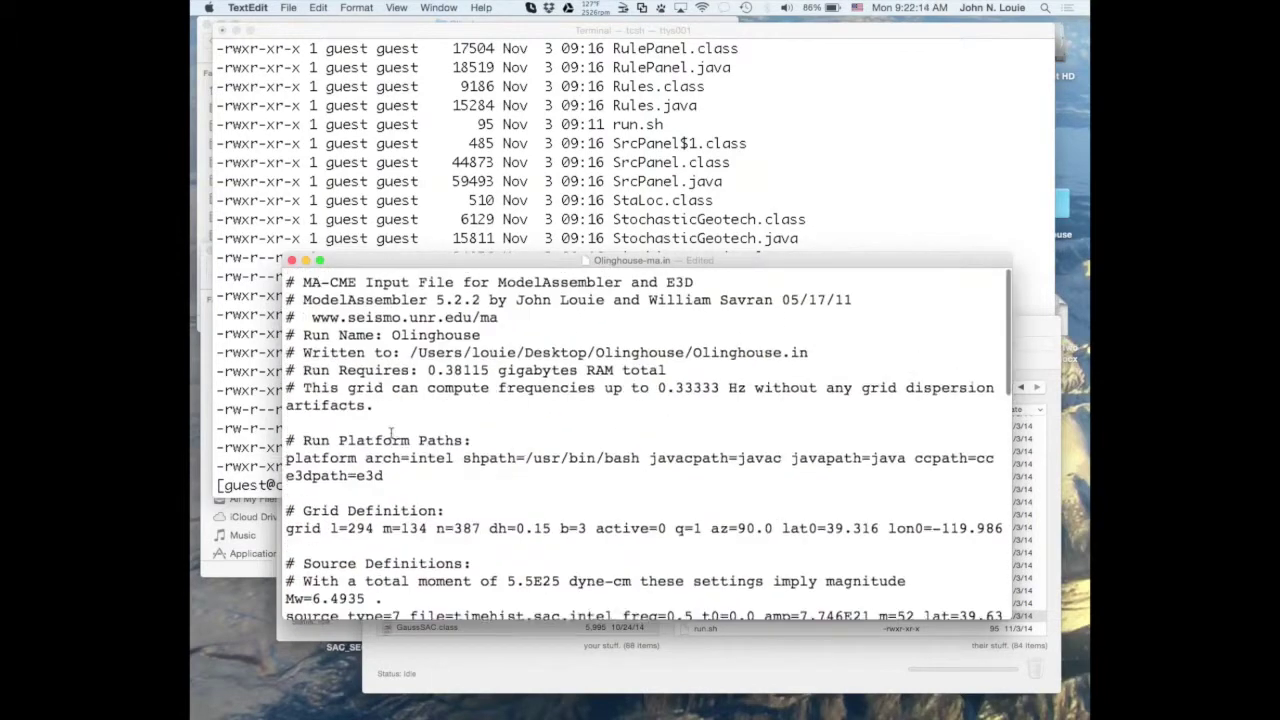
pyautogui.scroll(-3, 391, 430)
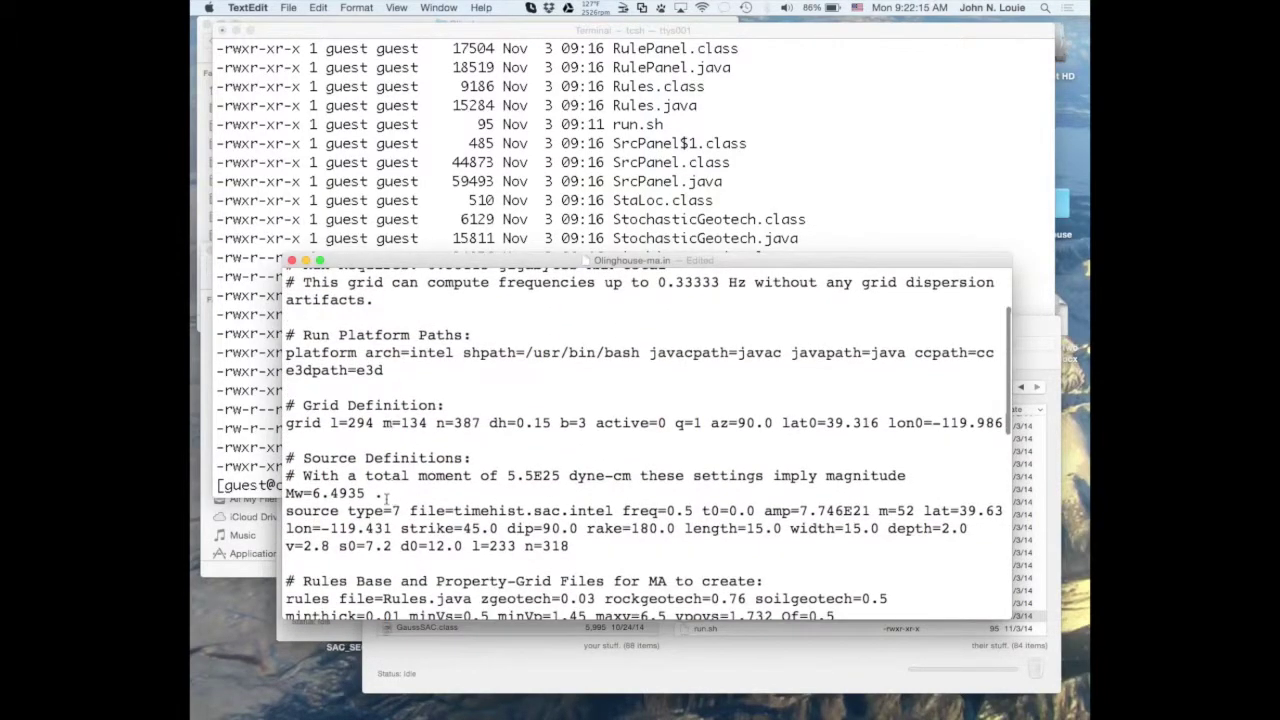
# Highlight type=7, timehist.sac.intel and freq=0.5 on the source line, then close the document.
pyautogui.click(350, 511)
pyautogui.moveTo(350, 511); pyautogui.dragTo(401, 511)
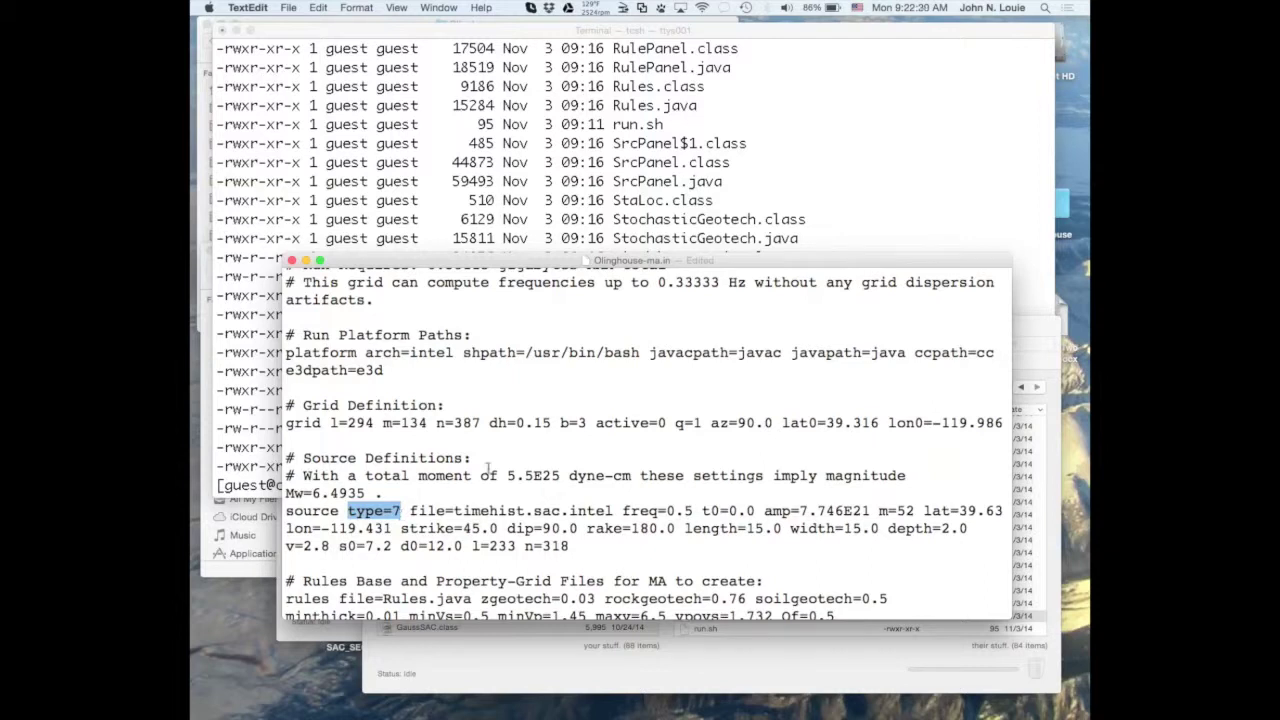
pyautogui.moveTo(455, 511); pyautogui.dragTo(615, 511)
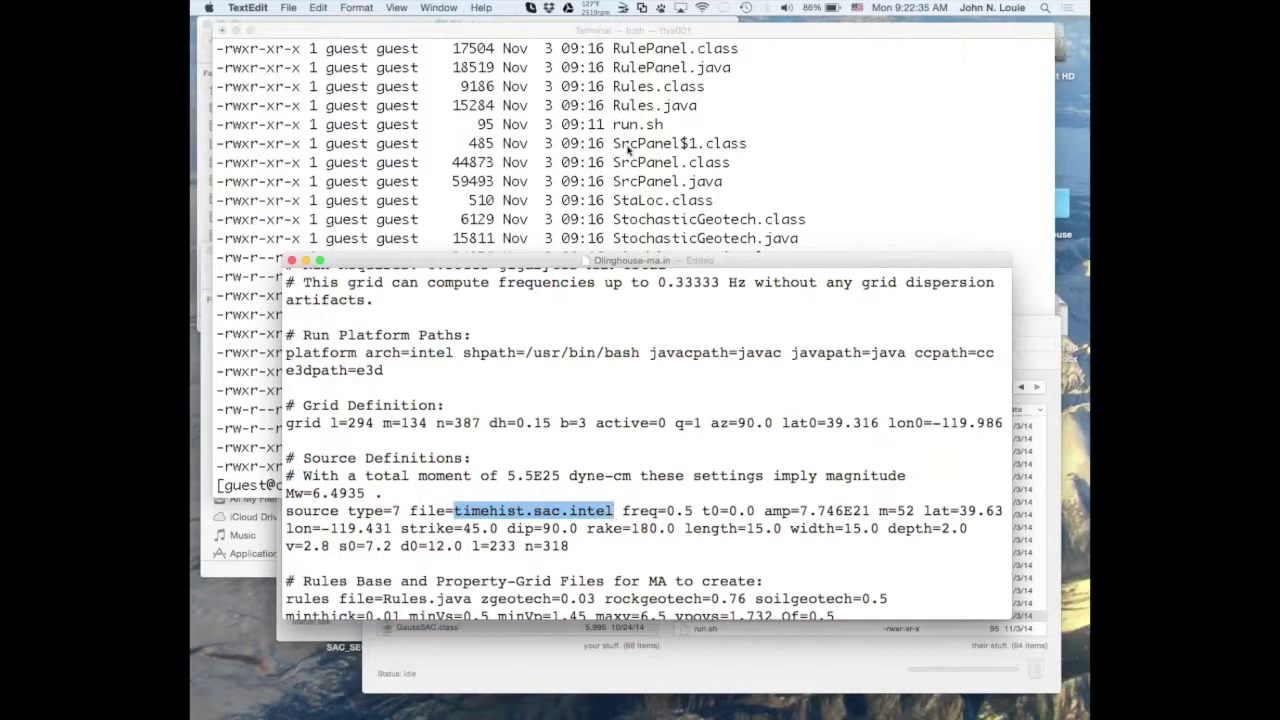
pyautogui.click(628, 148)
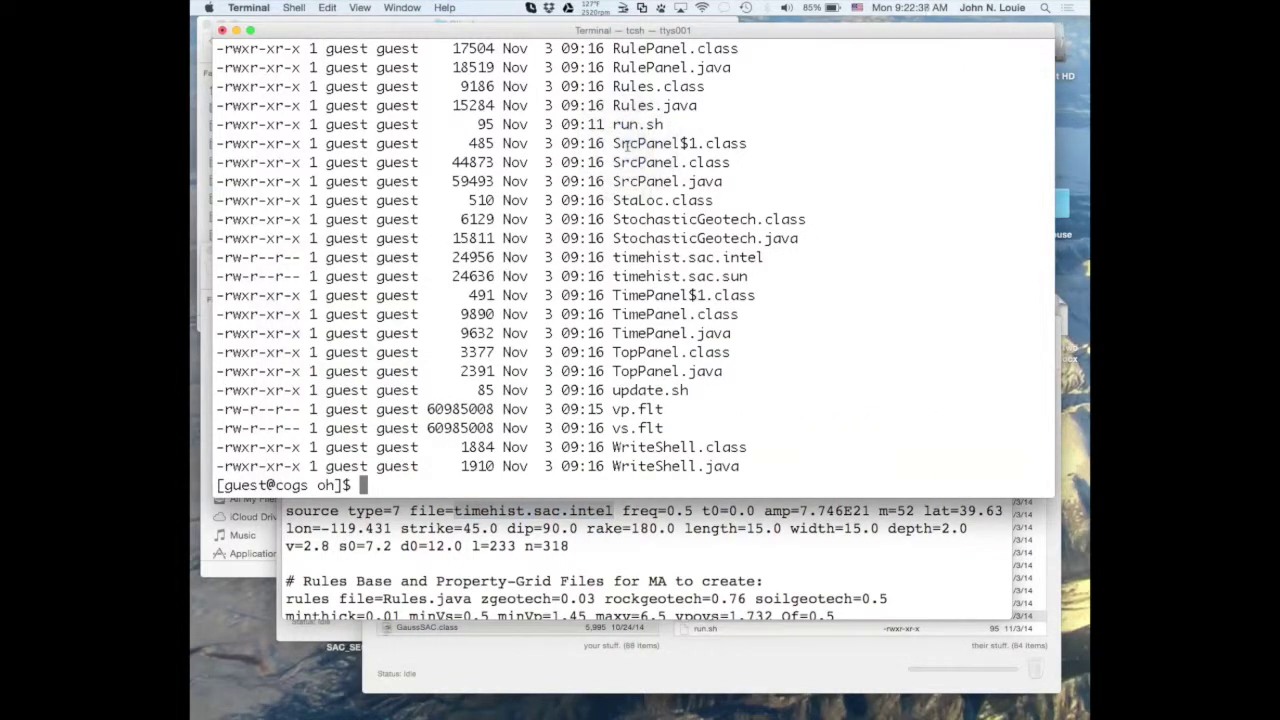
pyautogui.click(599, 540)
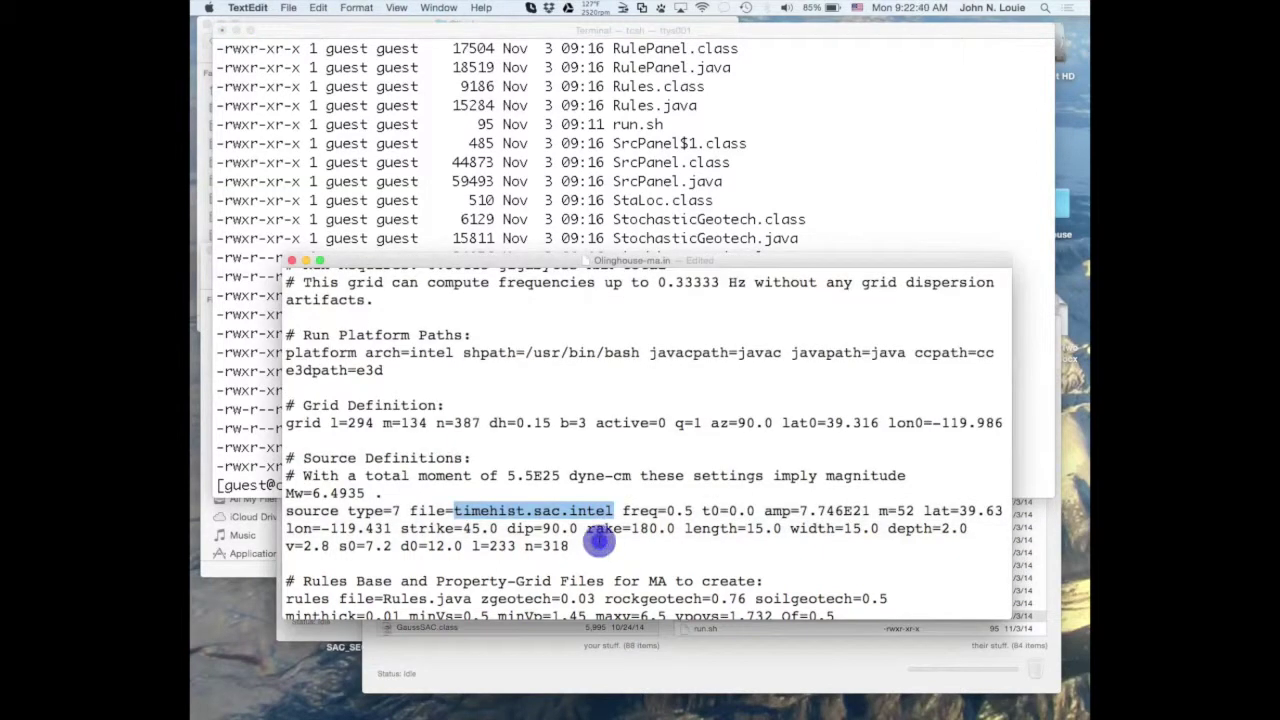
pyautogui.moveTo(622, 511); pyautogui.dragTo(693, 512)
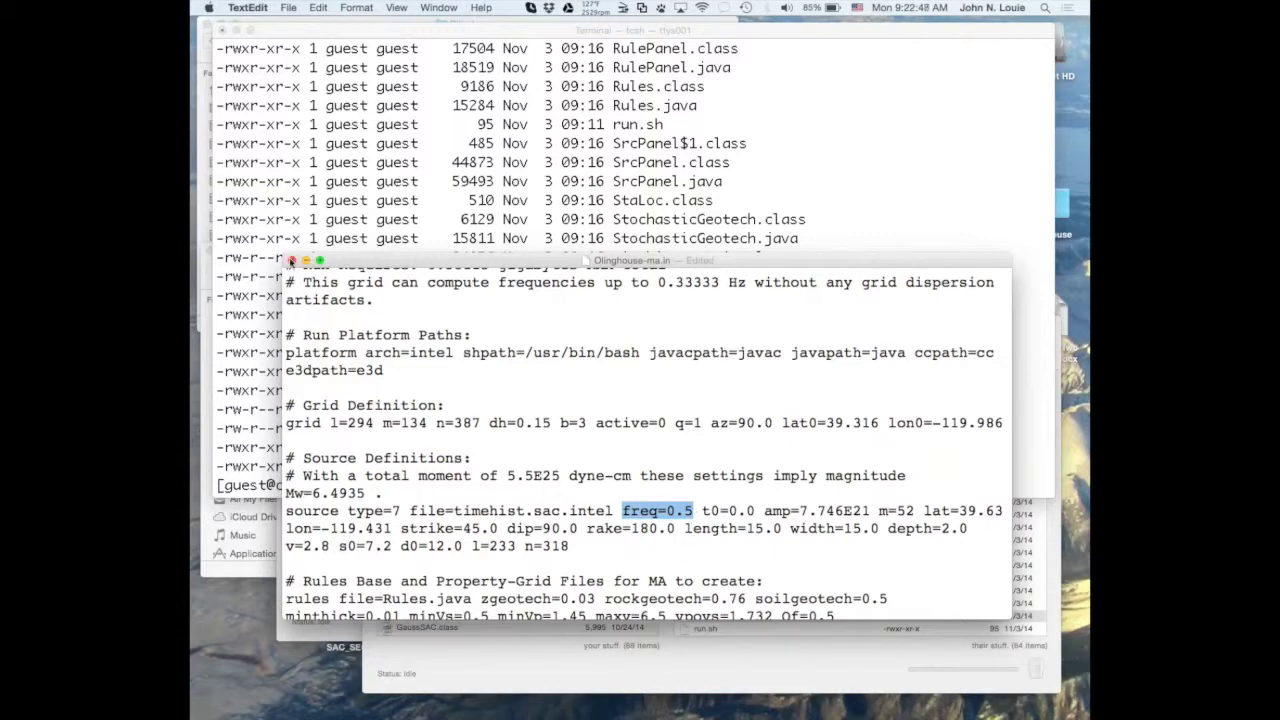
pyautogui.click(291, 260)
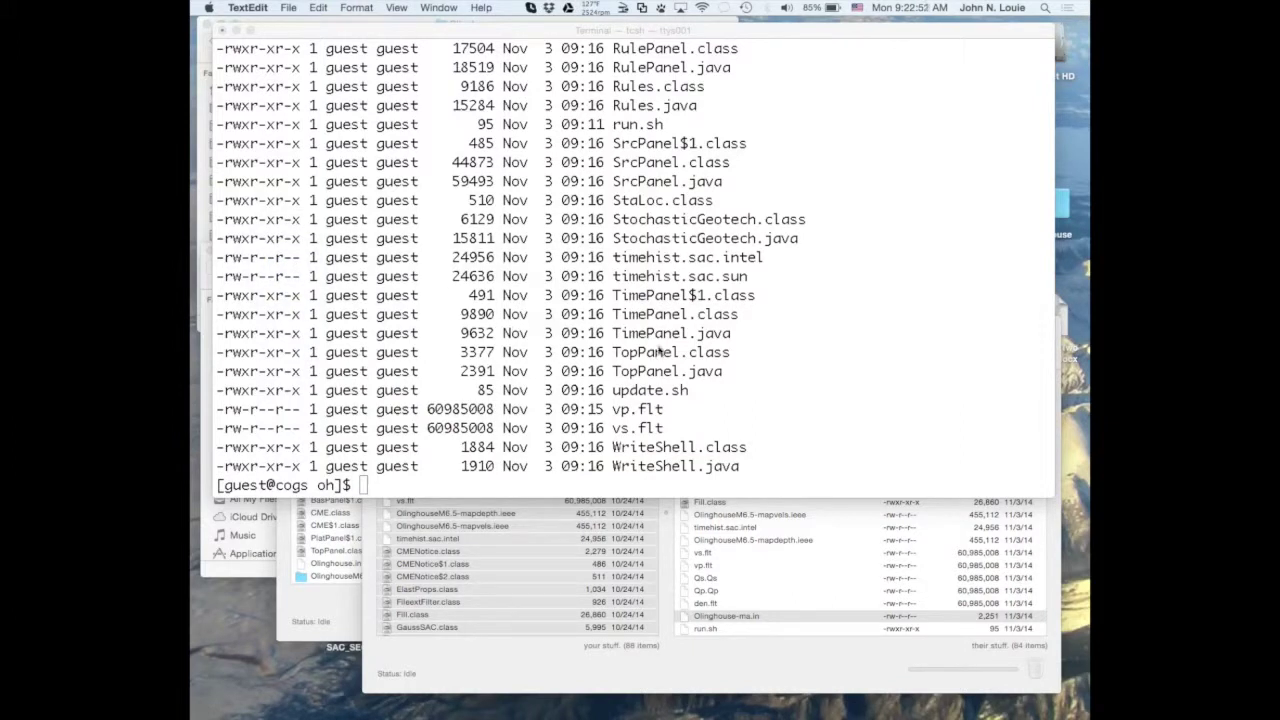
# Print run.sh with more run.sh and review its javac, ModelAssembler and nohup e3d lines.
pyautogui.click(616, 390)
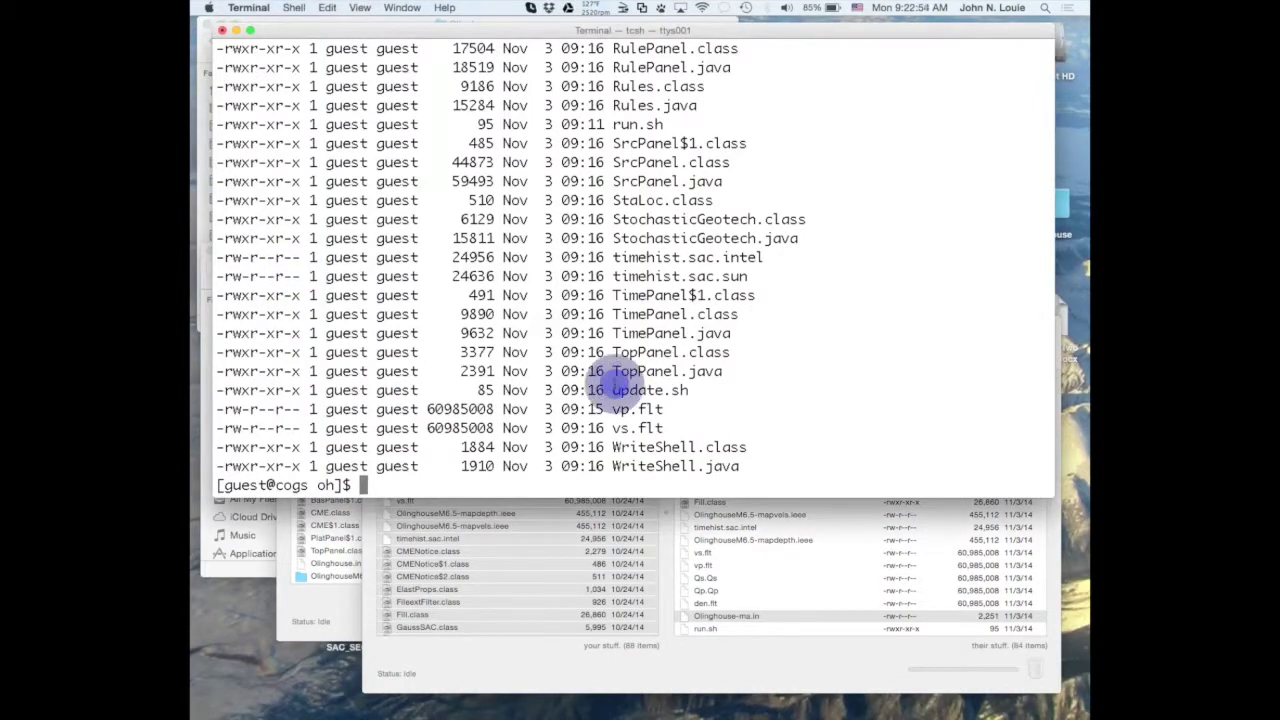
pyautogui.write('m')
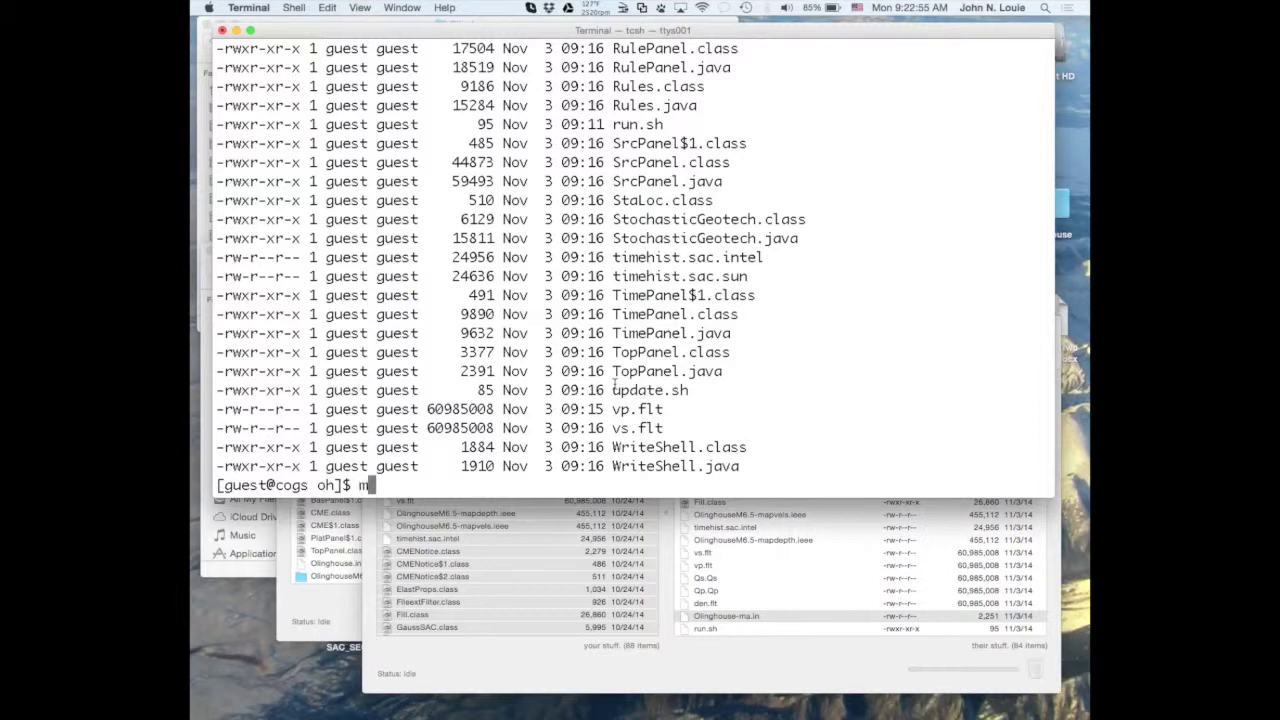
pyautogui.write('ore run.sh')
pyautogui.press('Return')
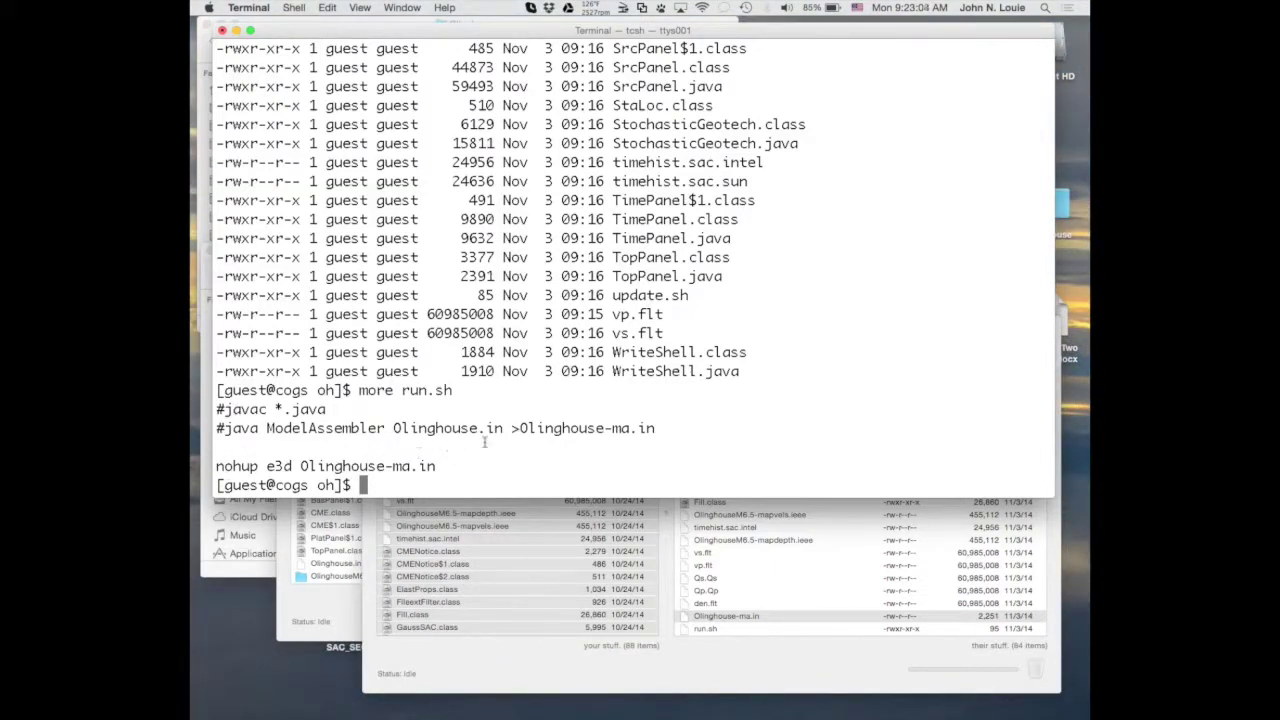
pyautogui.scroll(10, 558, 333)
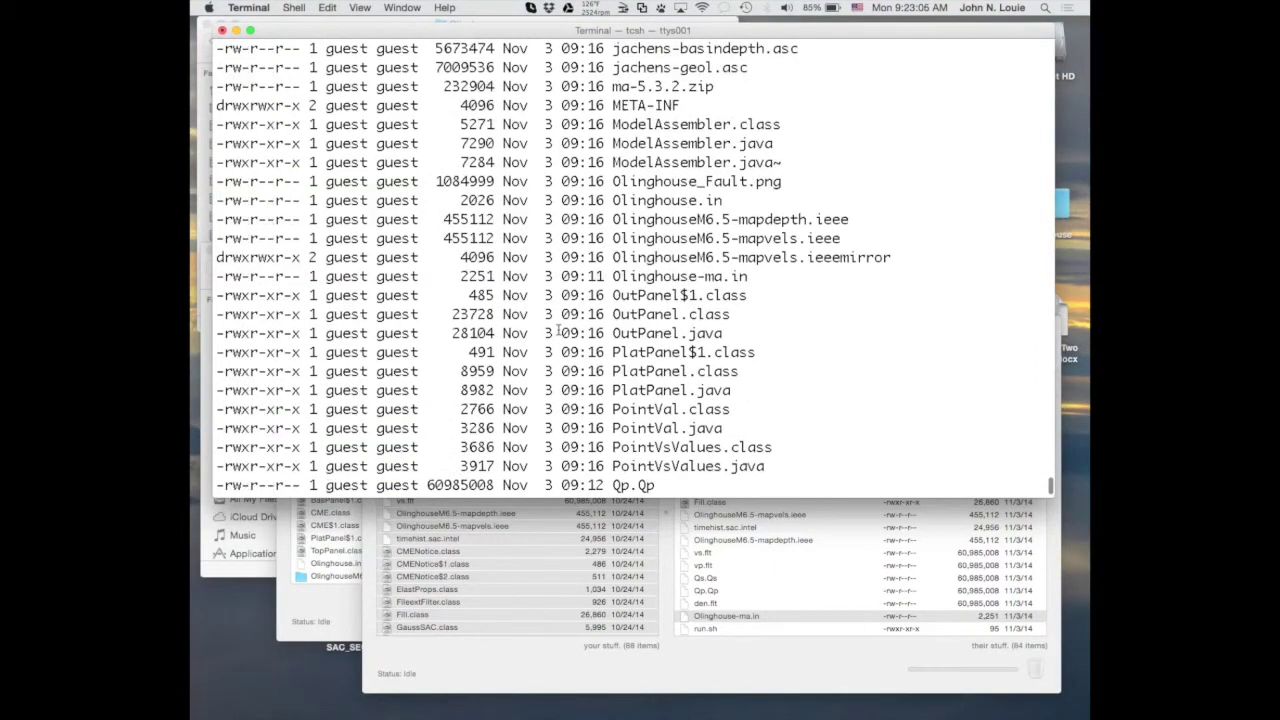
pyautogui.scroll(8, 558, 333)
pyautogui.scroll(-13, 558, 333)
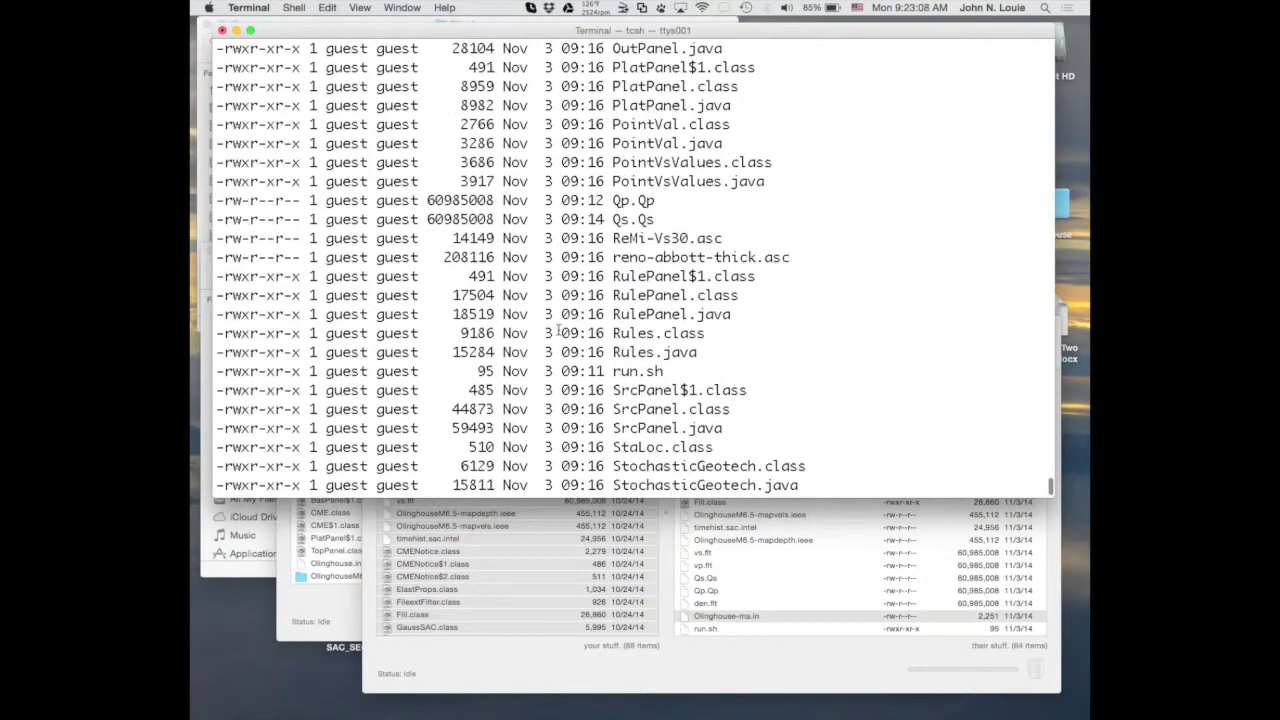
pyautogui.scroll(-6, 558, 333)
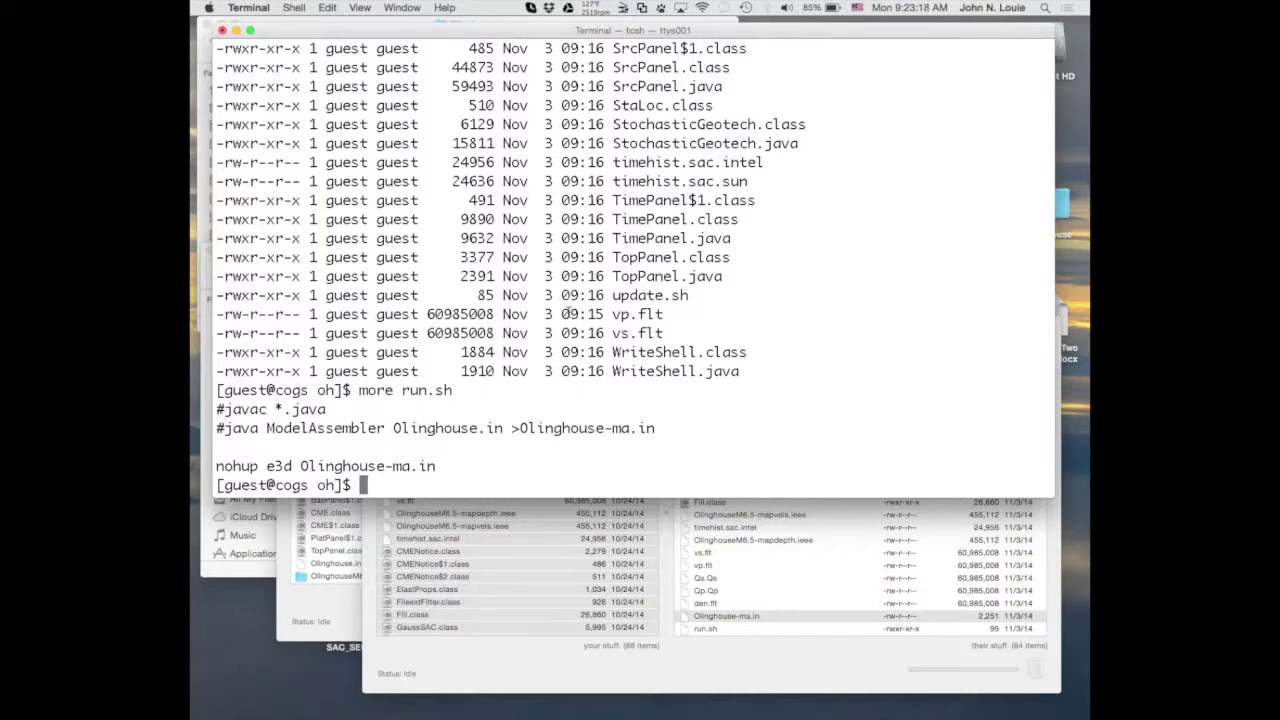
pyautogui.write('csh')
# Run 'nohup e3d Olinghouse-ma.in &' at the Terminal prompt to launch the simulation in the background.
pyautogui.press('BackSpace')
pyautogui.press('BackSpace')
pyautogui.press('BackSpace')
pyautogui.moveTo(218, 466); pyautogui.dragTo(436, 466)
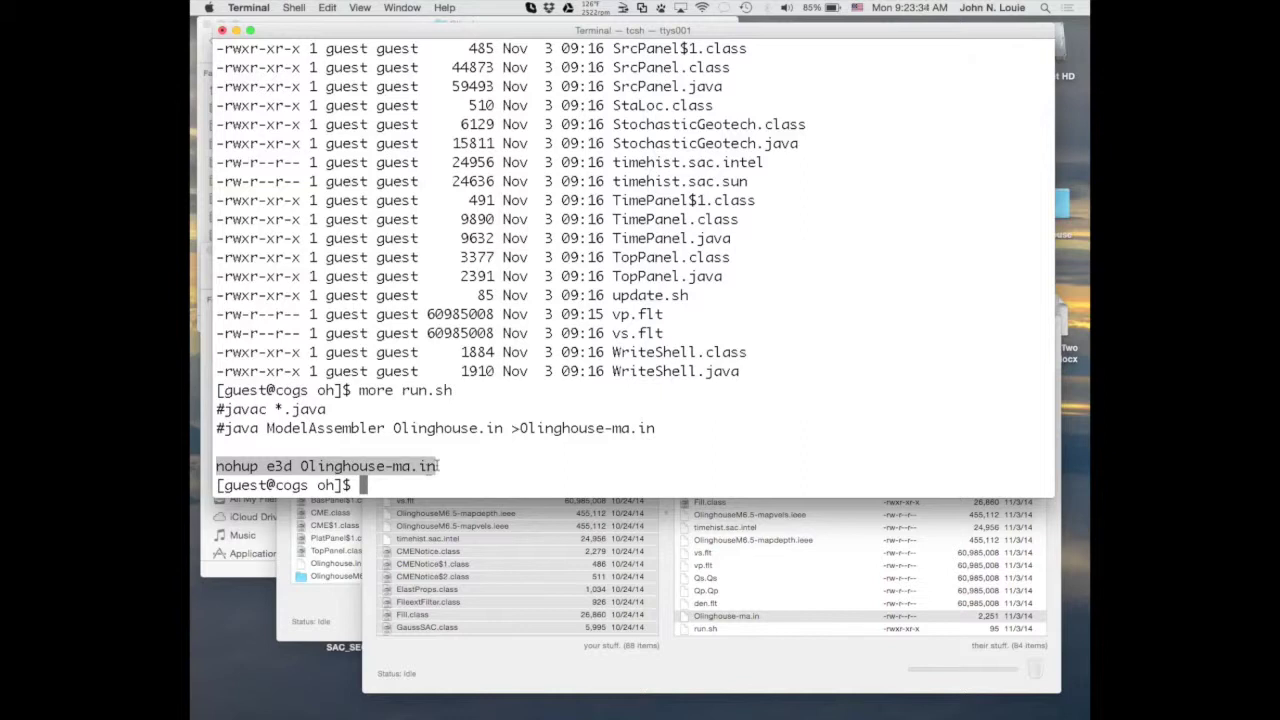
pyautogui.write('nohup e3d Olinghouse-ma.in')
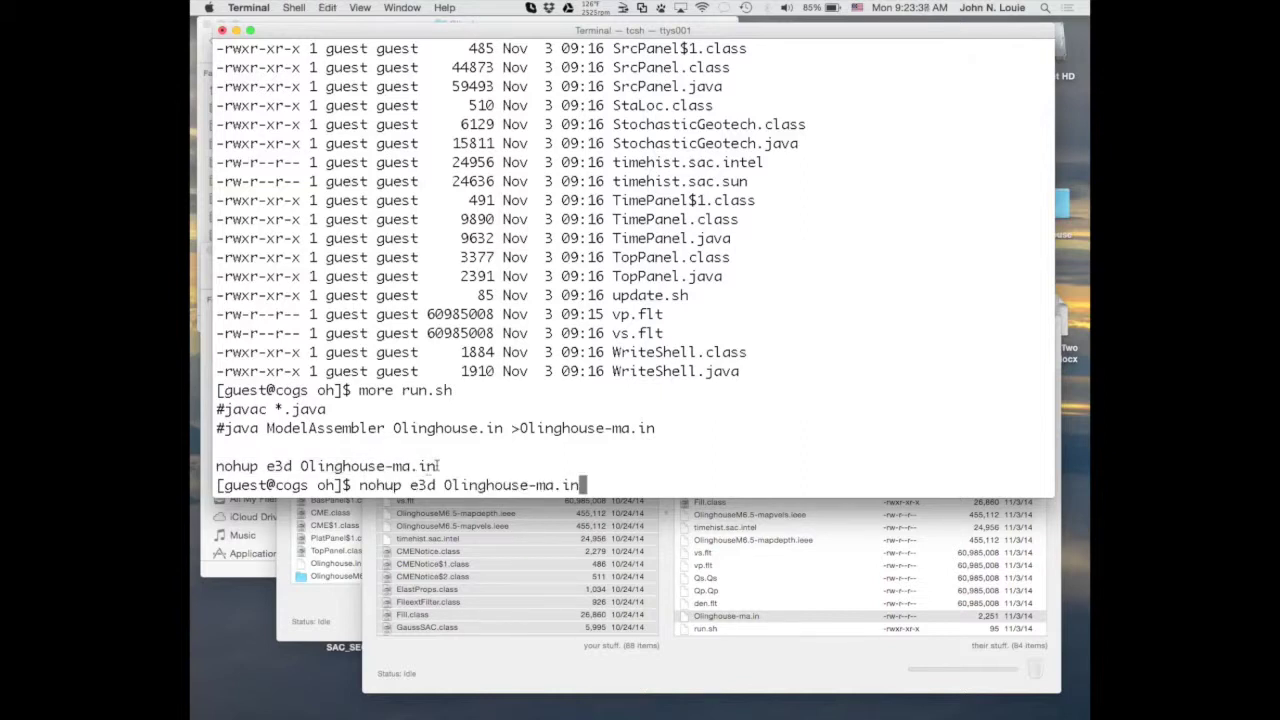
pyautogui.write('n')
pyautogui.press('BackSpace')
pyautogui.press('BackSpace')
pyautogui.write('&')
pyautogui.press('Return')
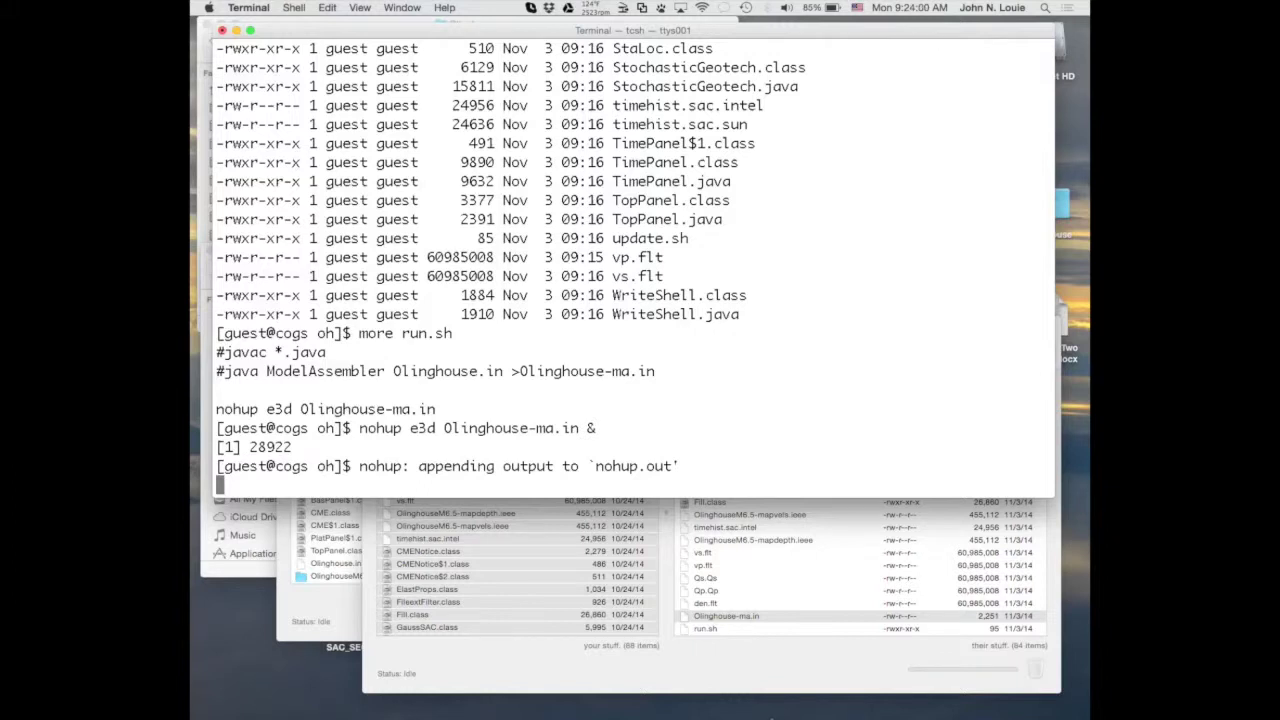
# Refresh Transmit's remote oh folder listing and select the new nohup.out file.
pyautogui.click(776, 676)
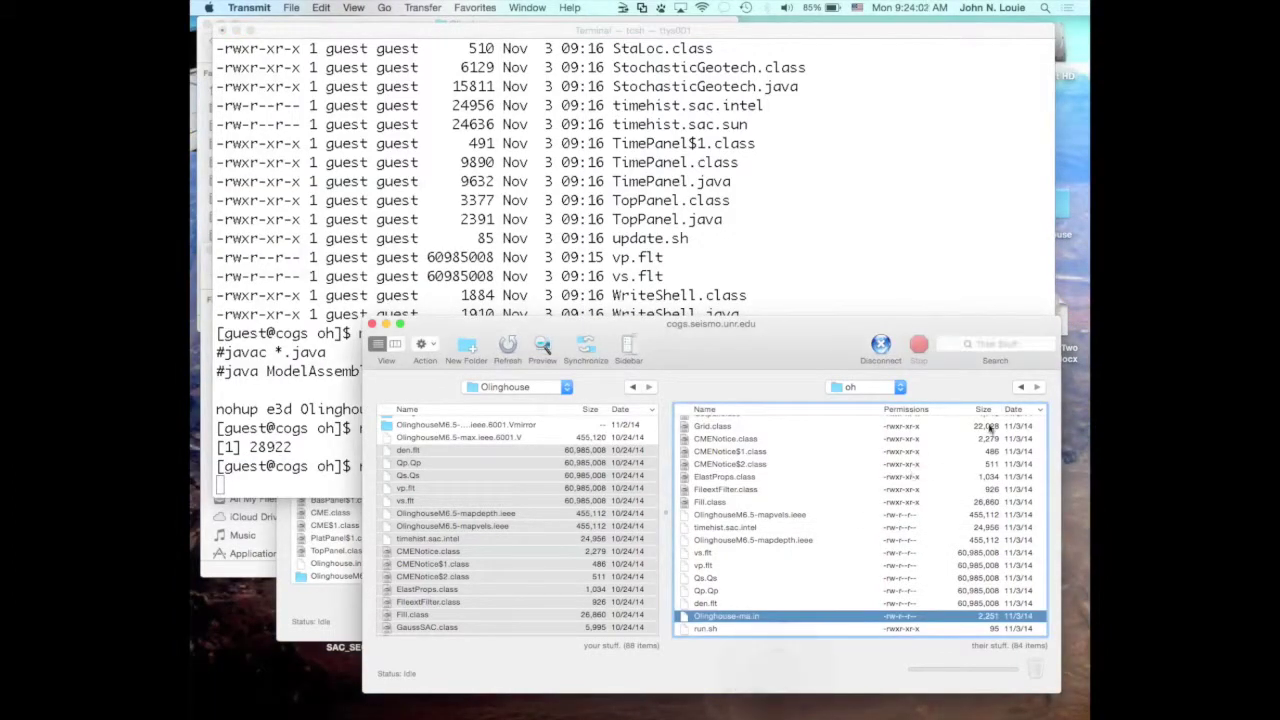
pyautogui.scroll(3, 866, 504)
pyautogui.scroll(10, 866, 504)
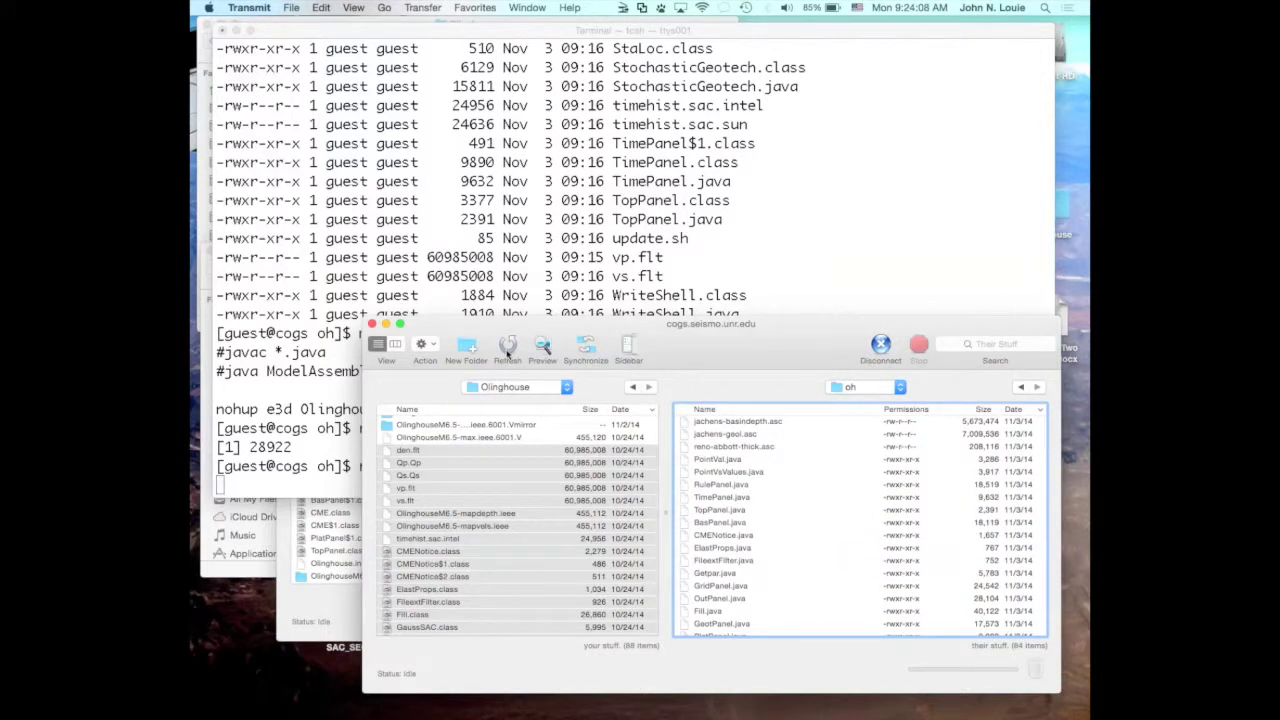
pyautogui.click(507, 349)
pyautogui.click(508, 349)
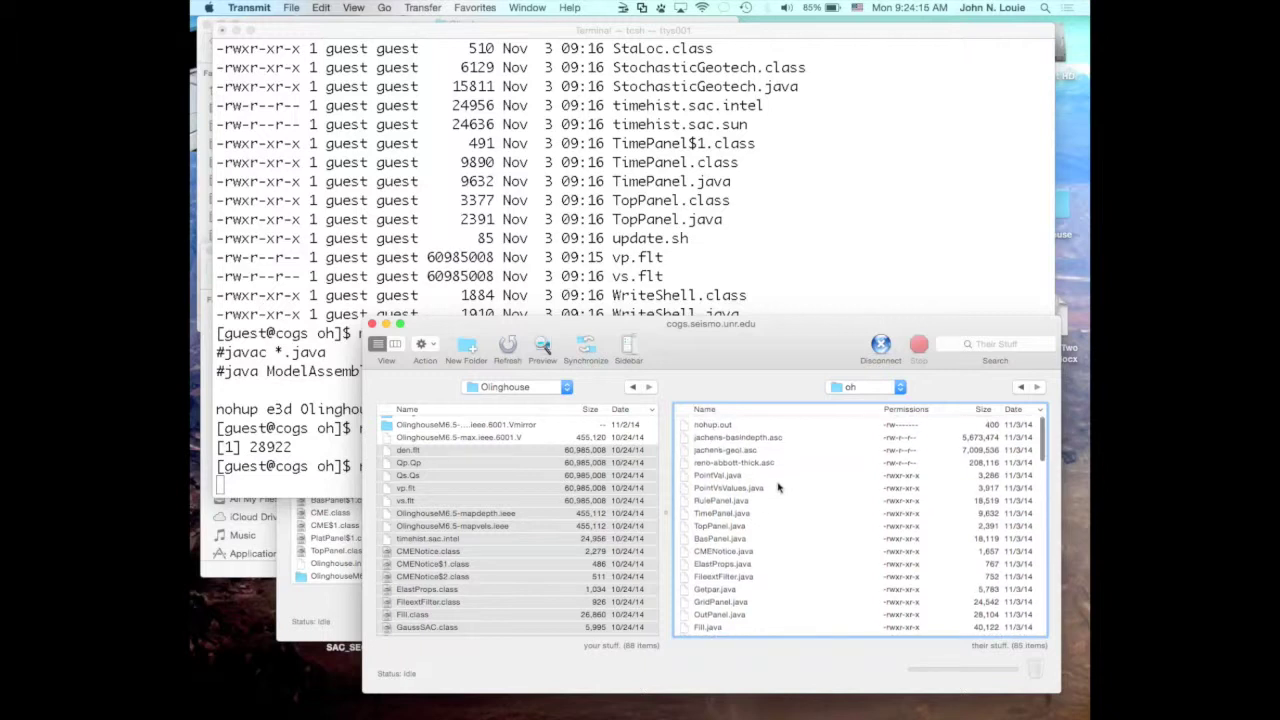
pyautogui.click(687, 424)
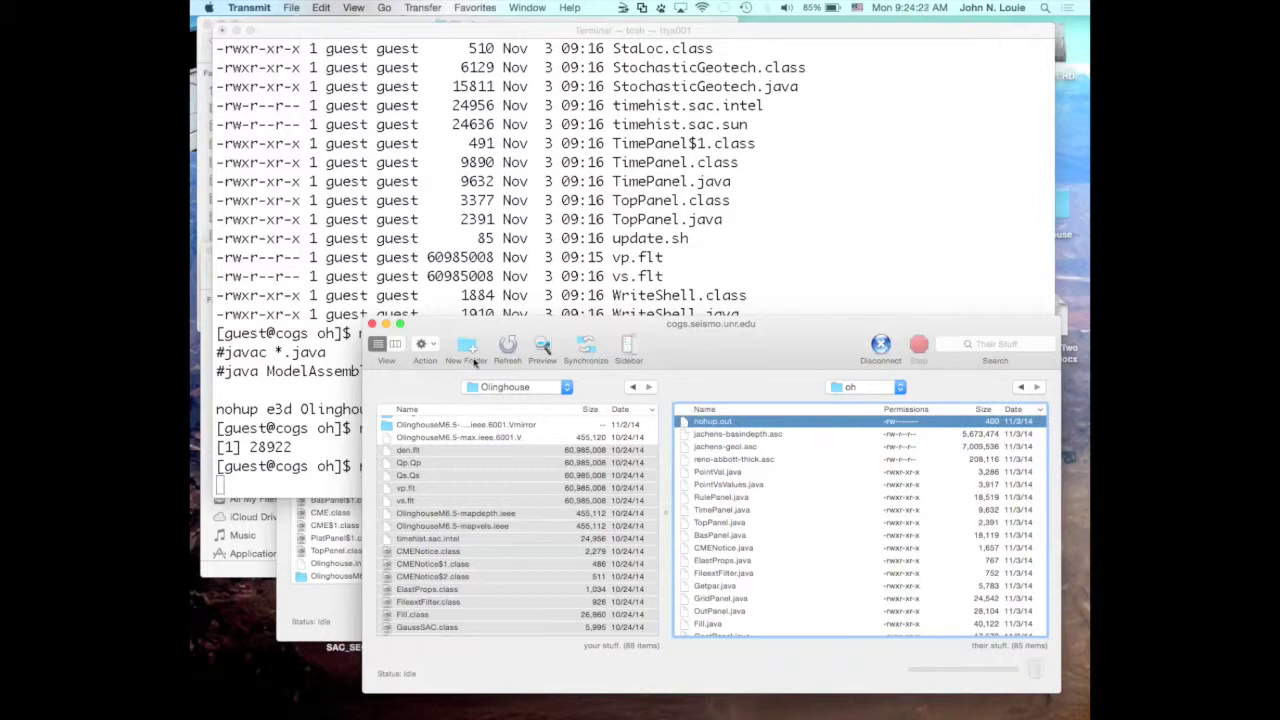
pyautogui.click(428, 346)
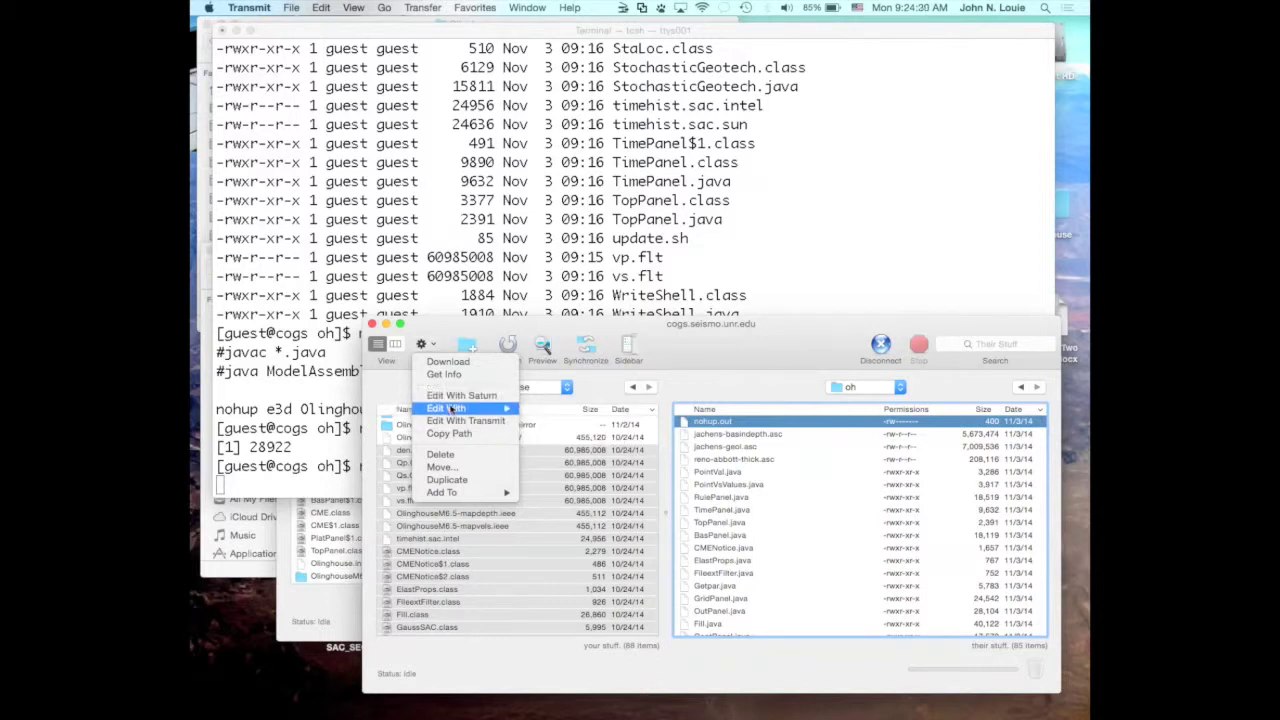
# Open nohup.out with TextEdit.app via the Action menu's Edit With > Other… list, sorted by name.
pyautogui.moveTo(452, 409)
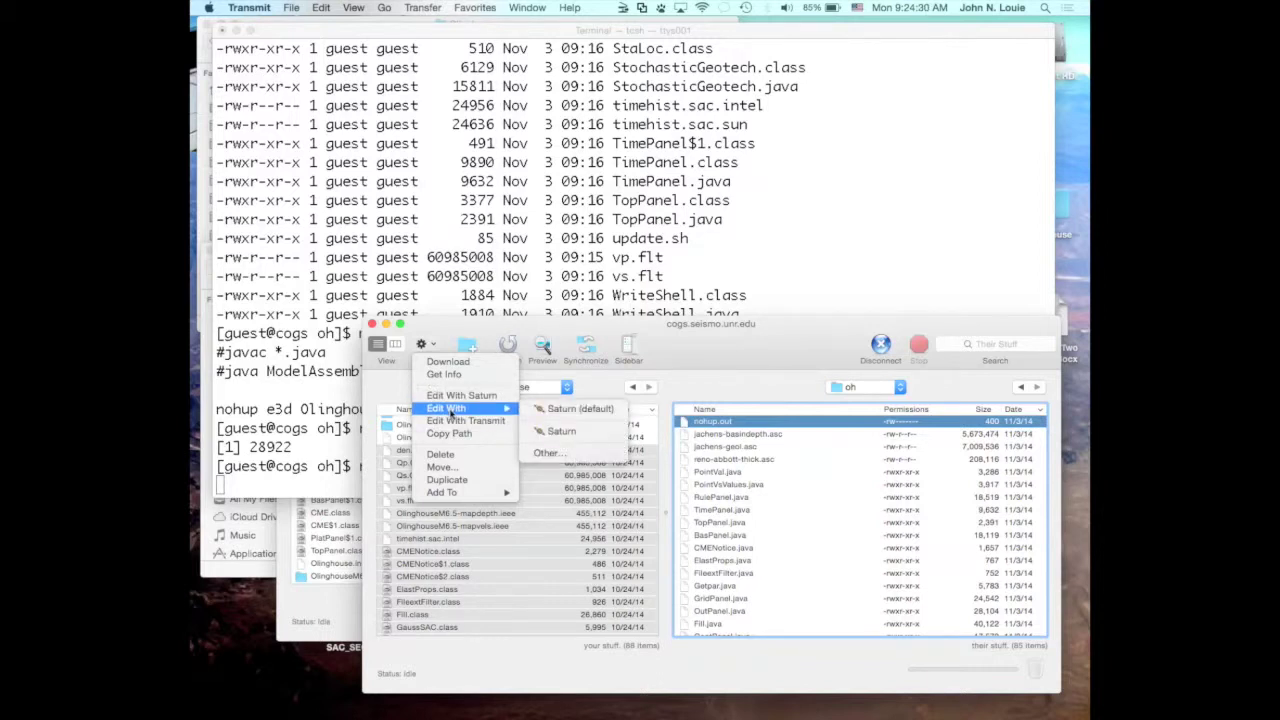
pyautogui.click(556, 457)
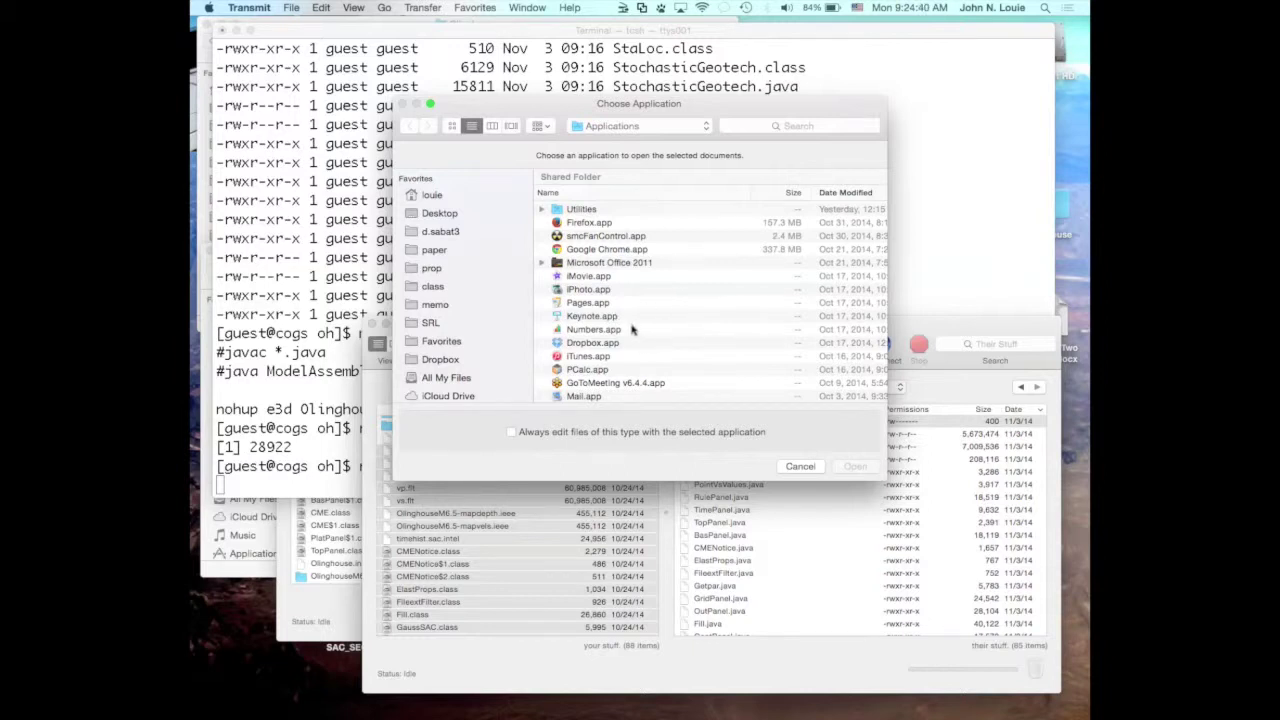
pyautogui.scroll(-5, 632, 329)
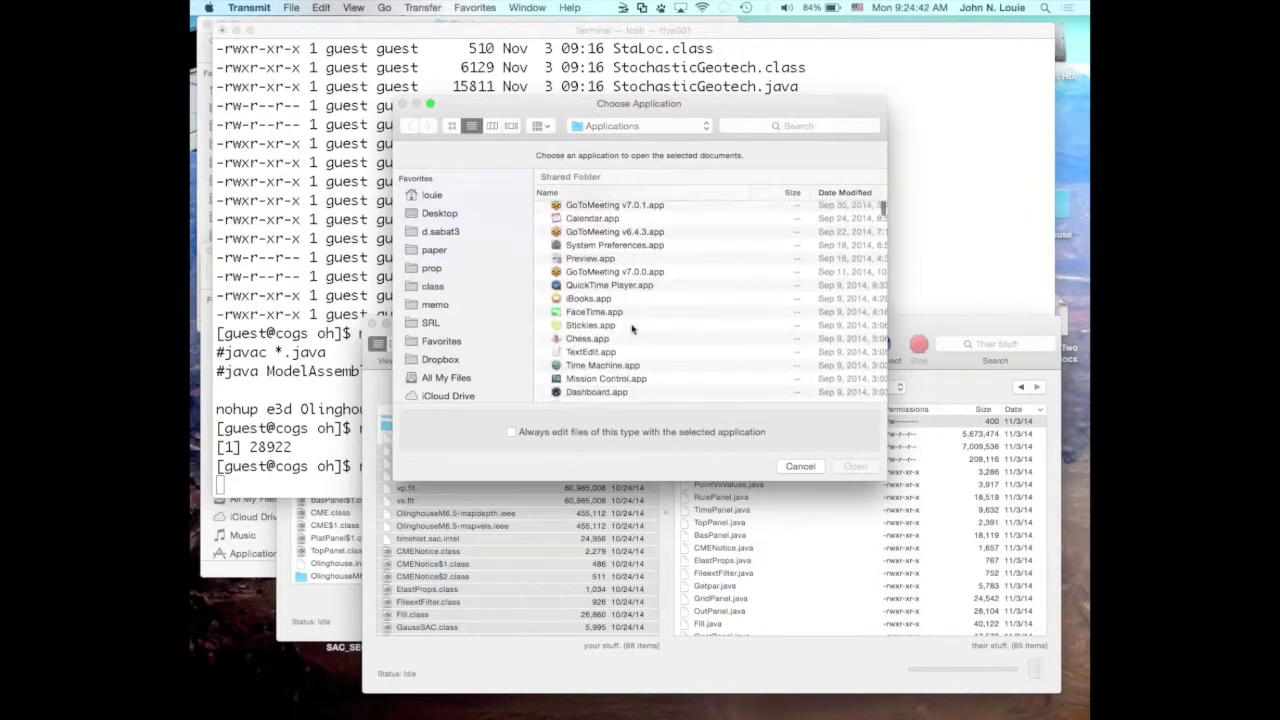
pyautogui.scroll(-4, 632, 329)
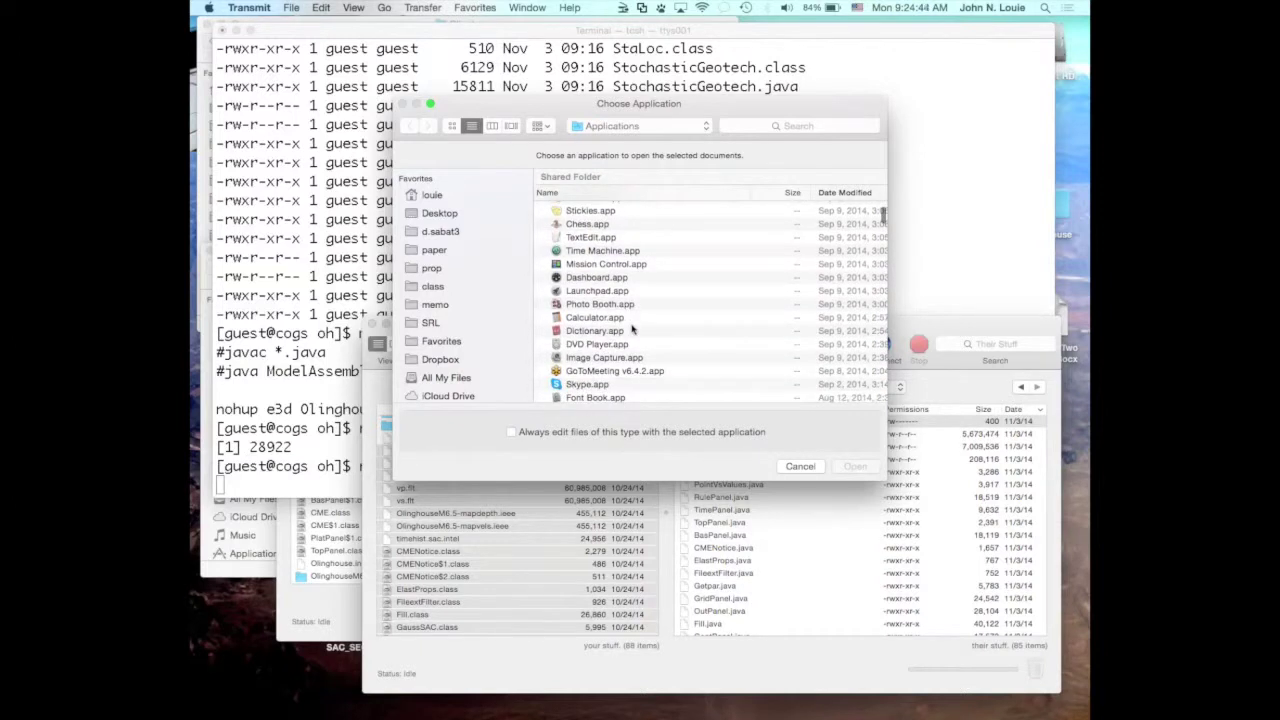
pyautogui.click(616, 193)
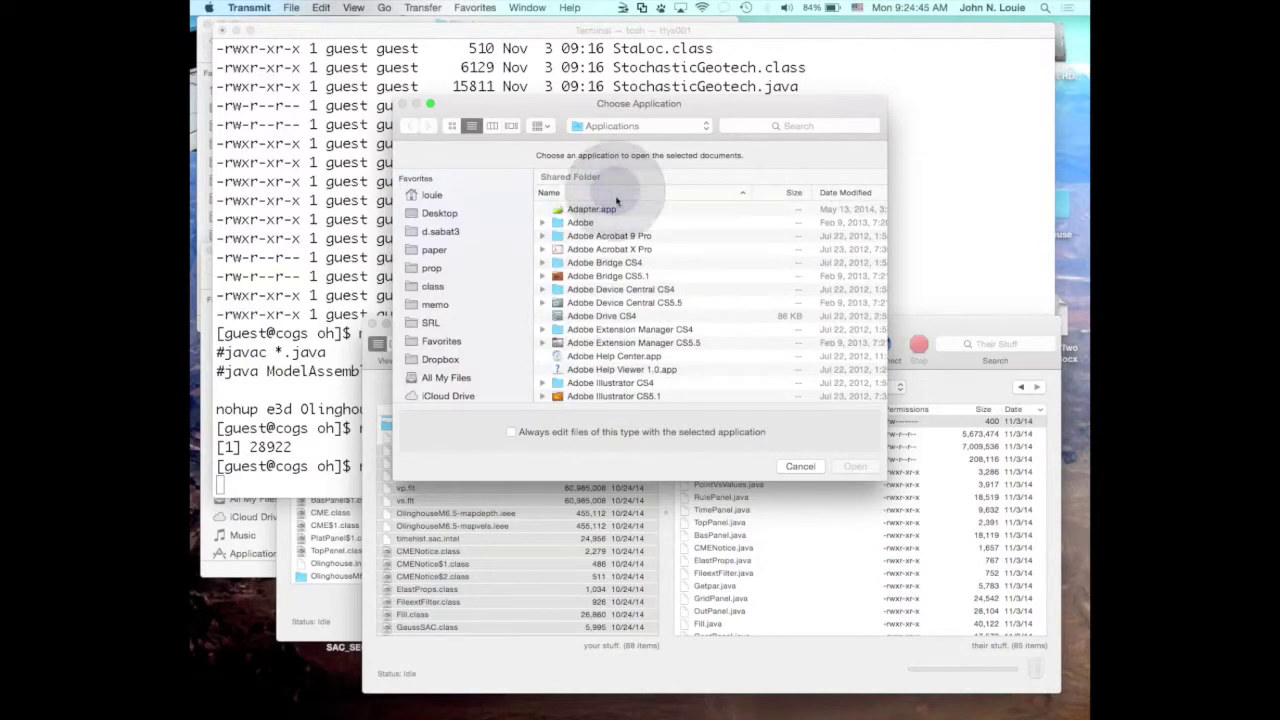
pyautogui.scroll(-15, 632, 320)
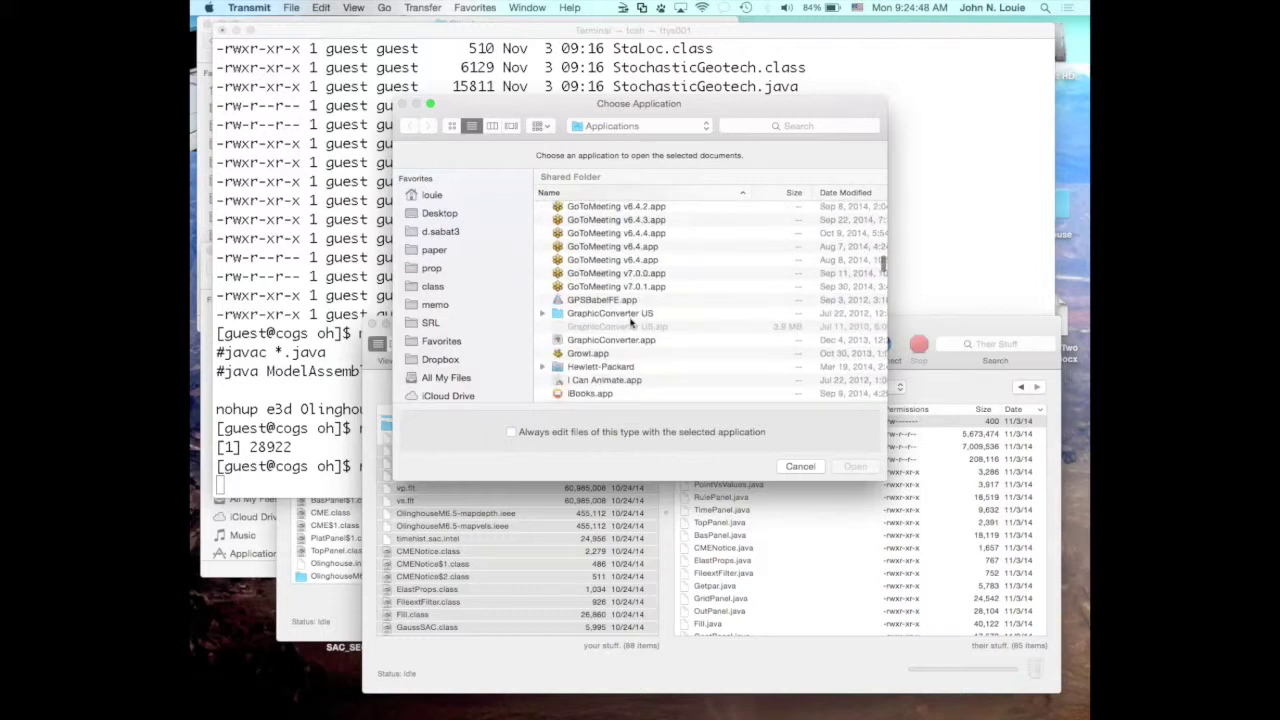
pyautogui.scroll(-5, 630, 320)
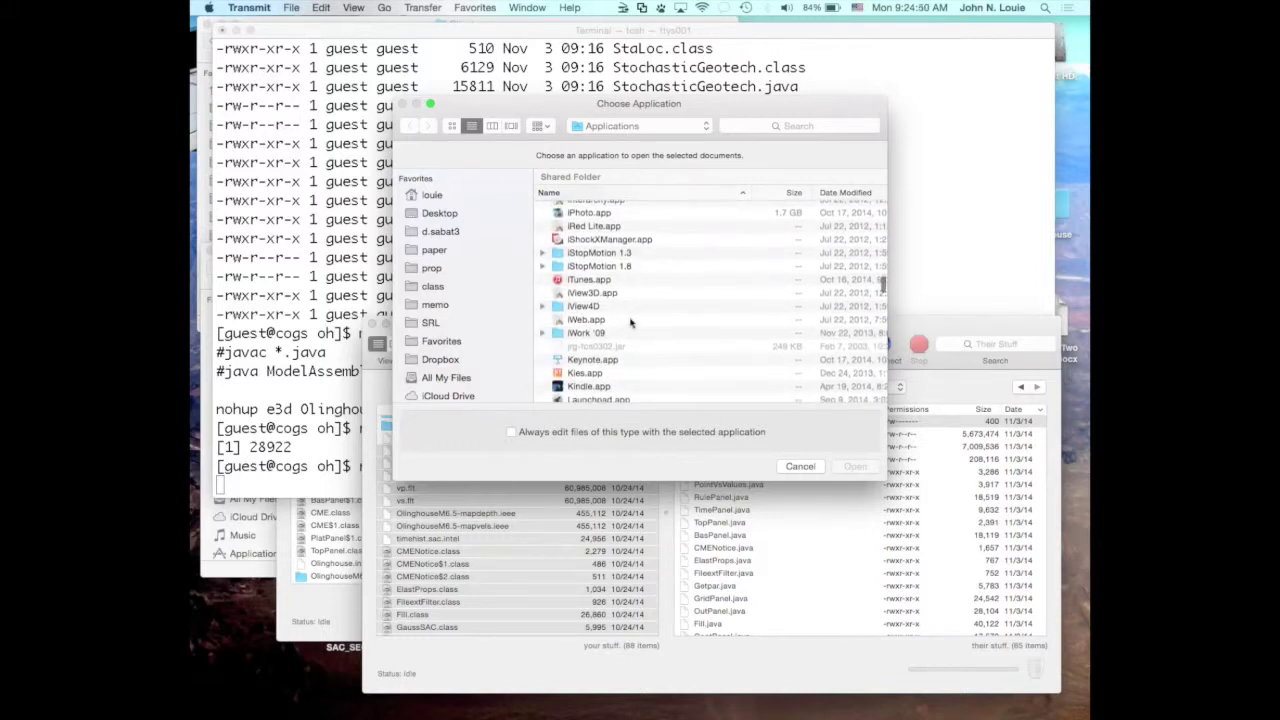
pyautogui.scroll(-10, 630, 320)
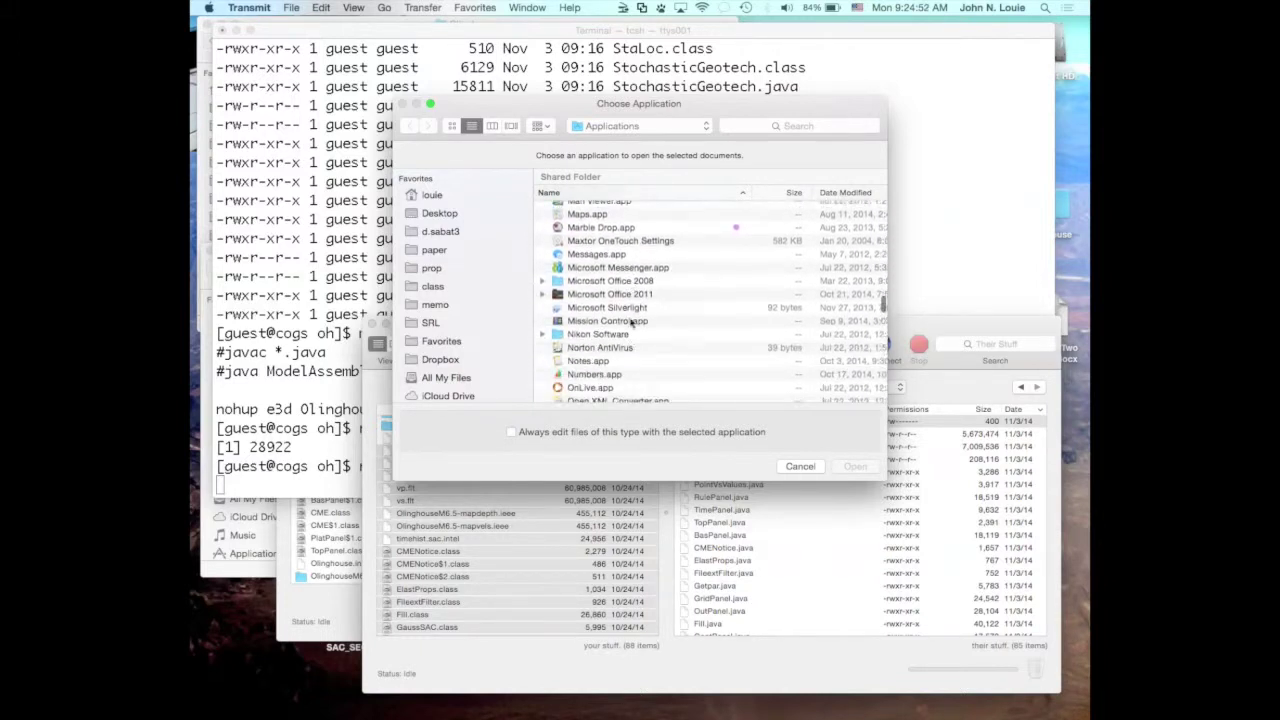
pyautogui.scroll(-5, 630, 322)
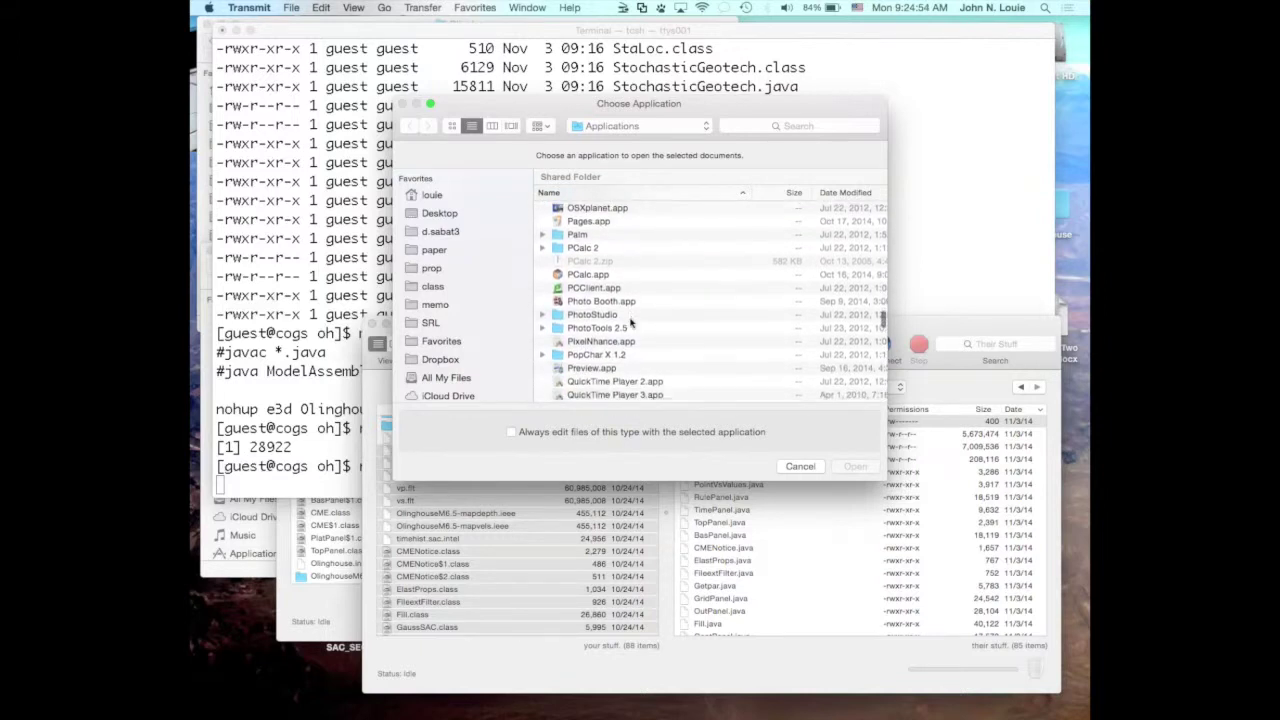
pyautogui.scroll(-6, 630, 321)
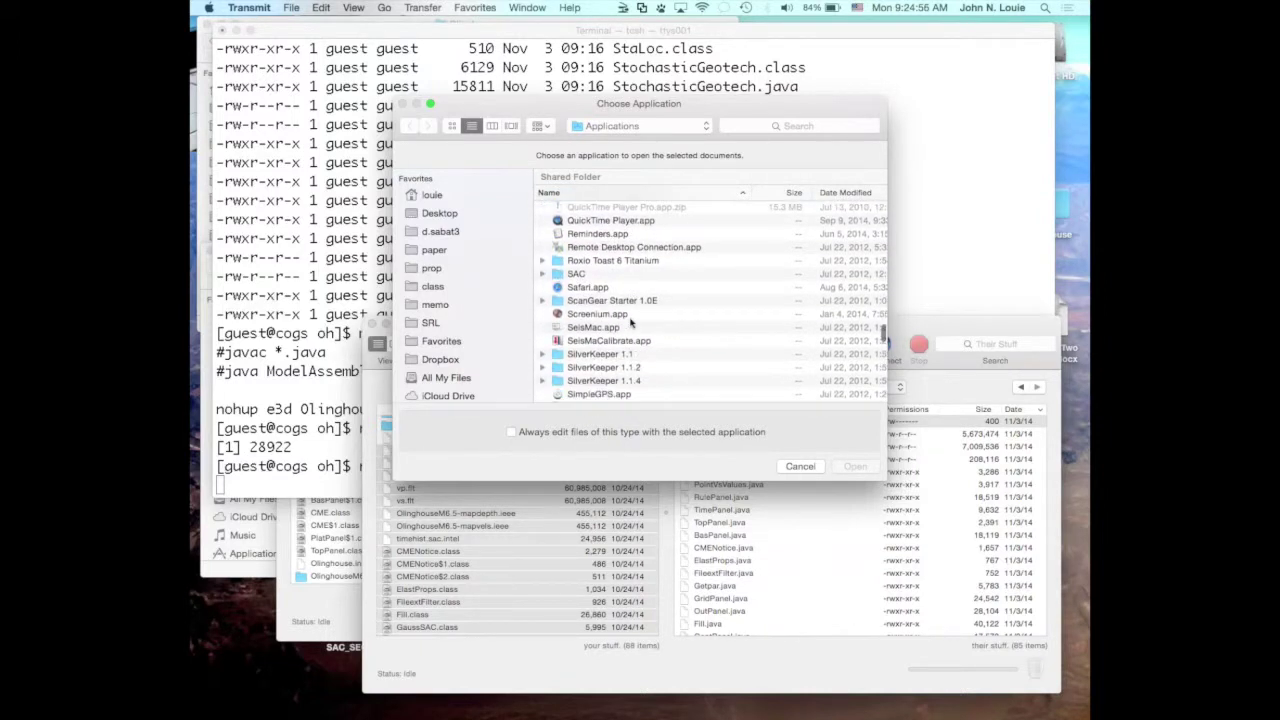
pyautogui.scroll(-4, 630, 321)
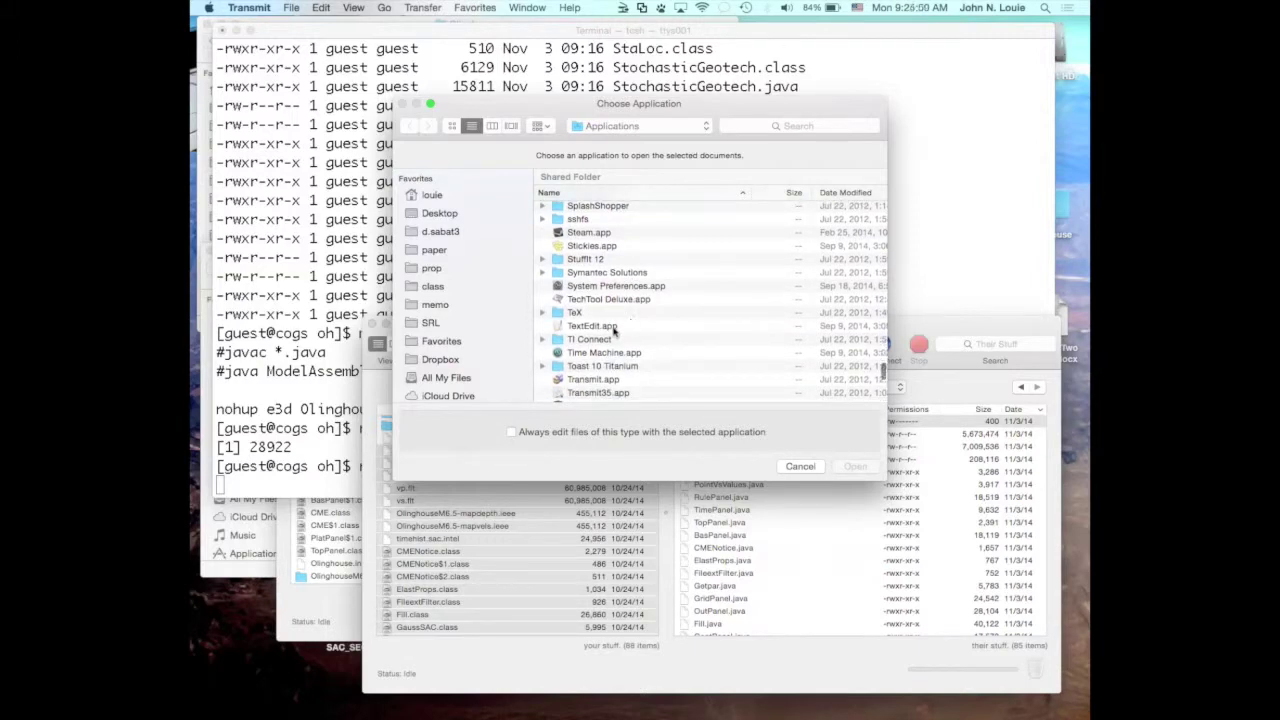
pyautogui.click(610, 328)
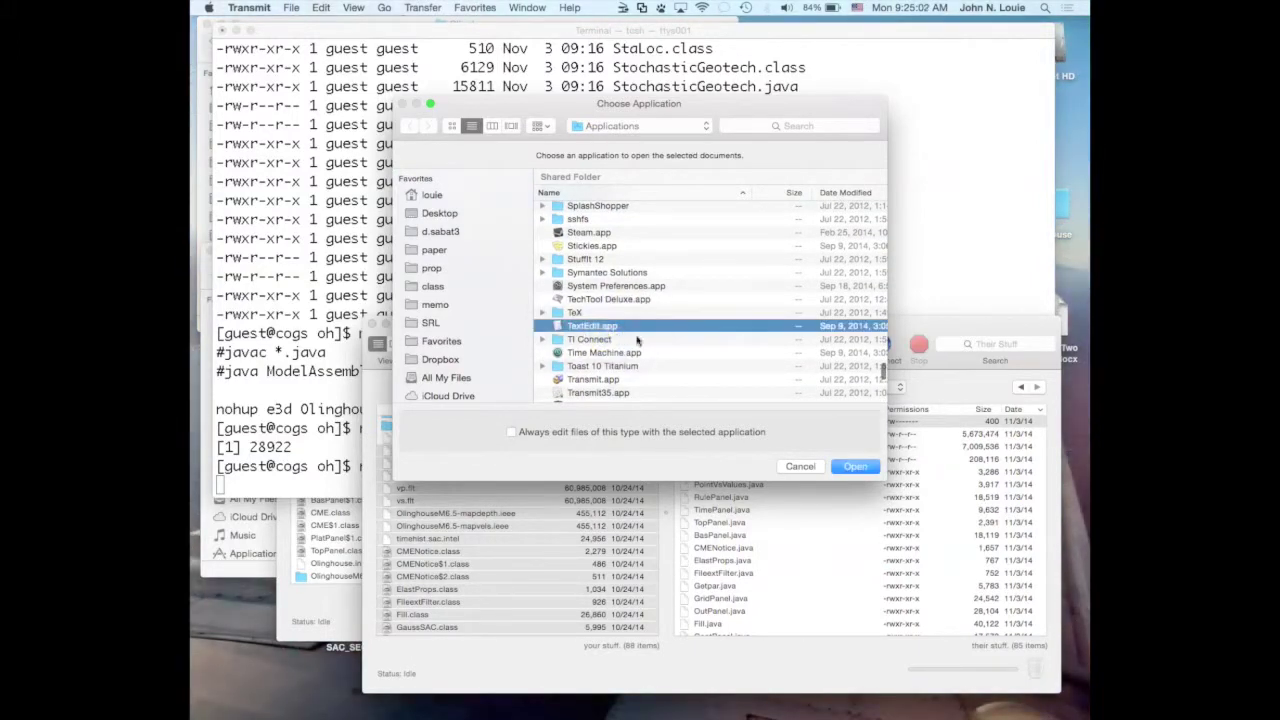
pyautogui.click(855, 466)
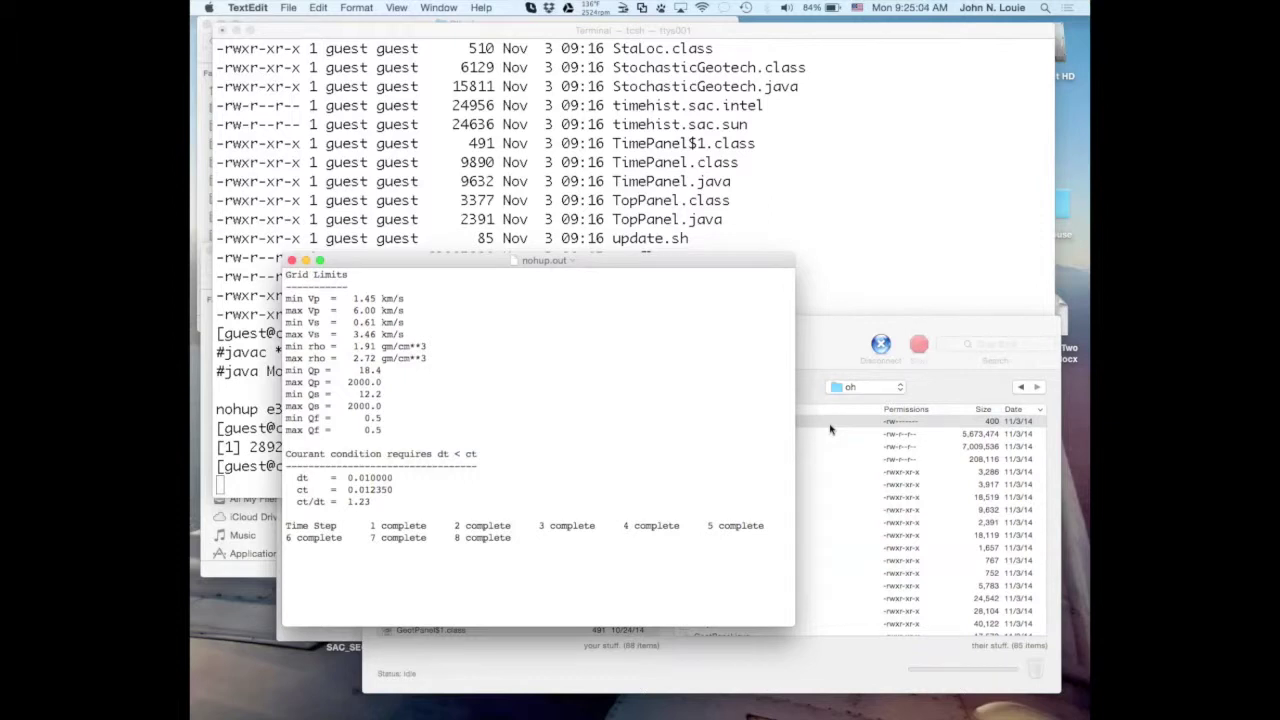
# Enlarge the nohup.out font twice and the window so all eight steps show; mark the 0.61 km/s Vs minimum.
pyautogui.press('super+plus')
pyautogui.press('super+plus')
pyautogui.press('super+plus')
pyautogui.press('super+plus')
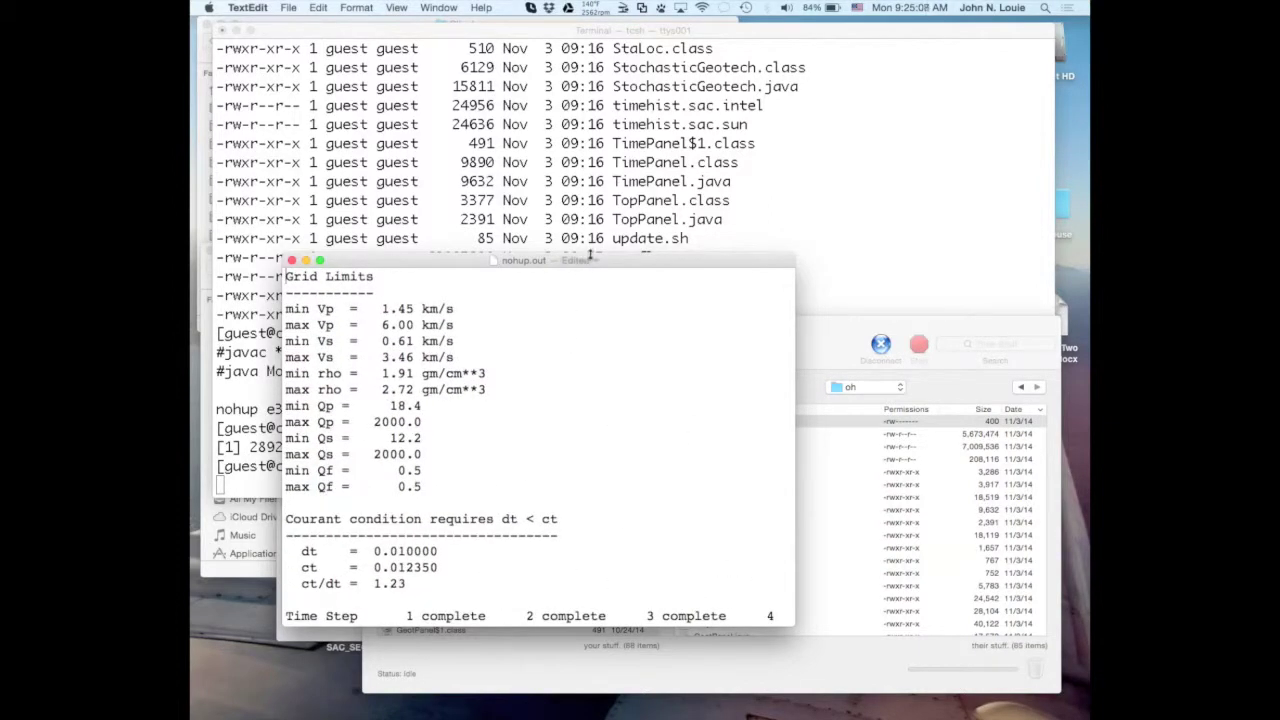
pyautogui.moveTo(590, 260); pyautogui.dragTo(574, 104)
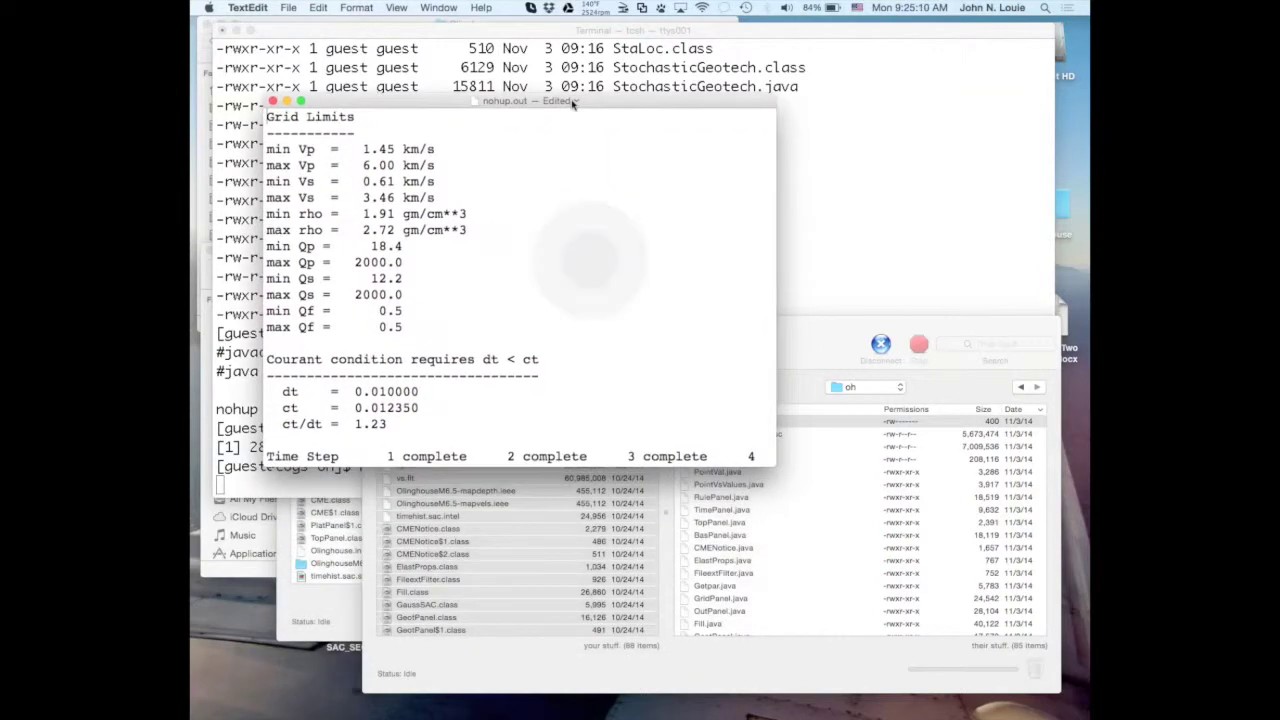
pyautogui.moveTo(772, 464); pyautogui.dragTo(924, 606)
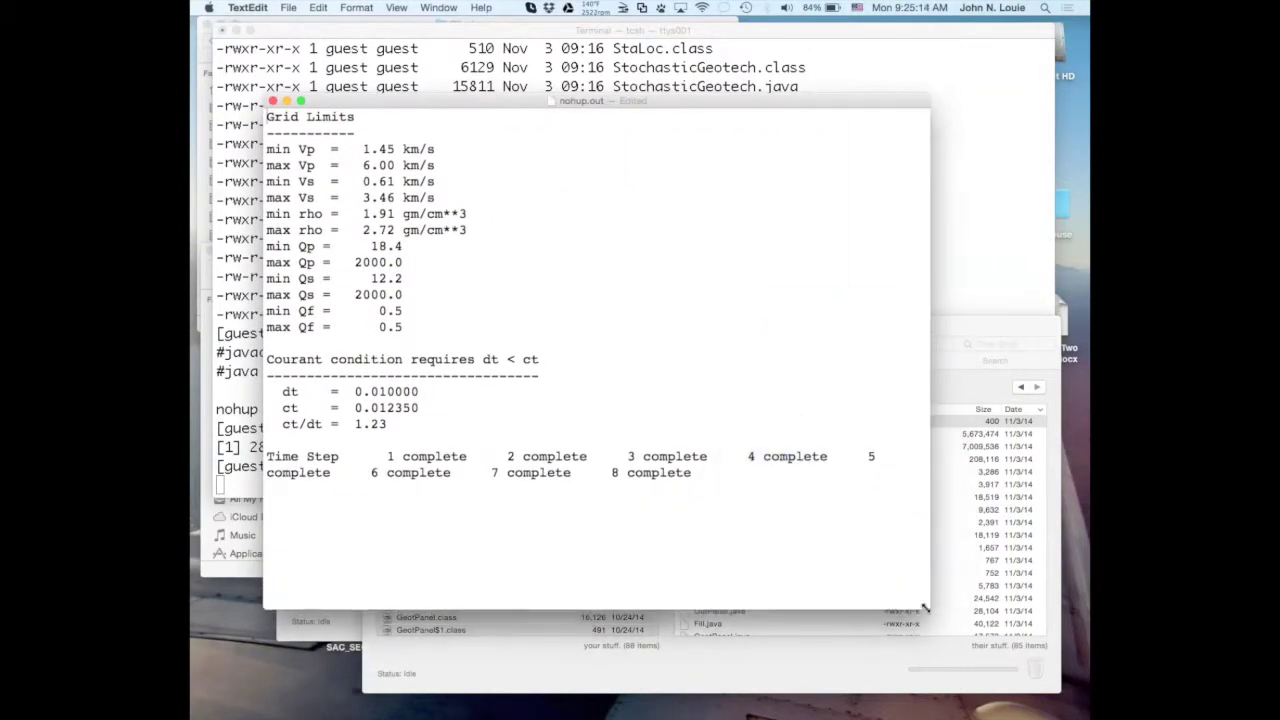
pyautogui.press('super+plus')
pyautogui.press('super+plus')
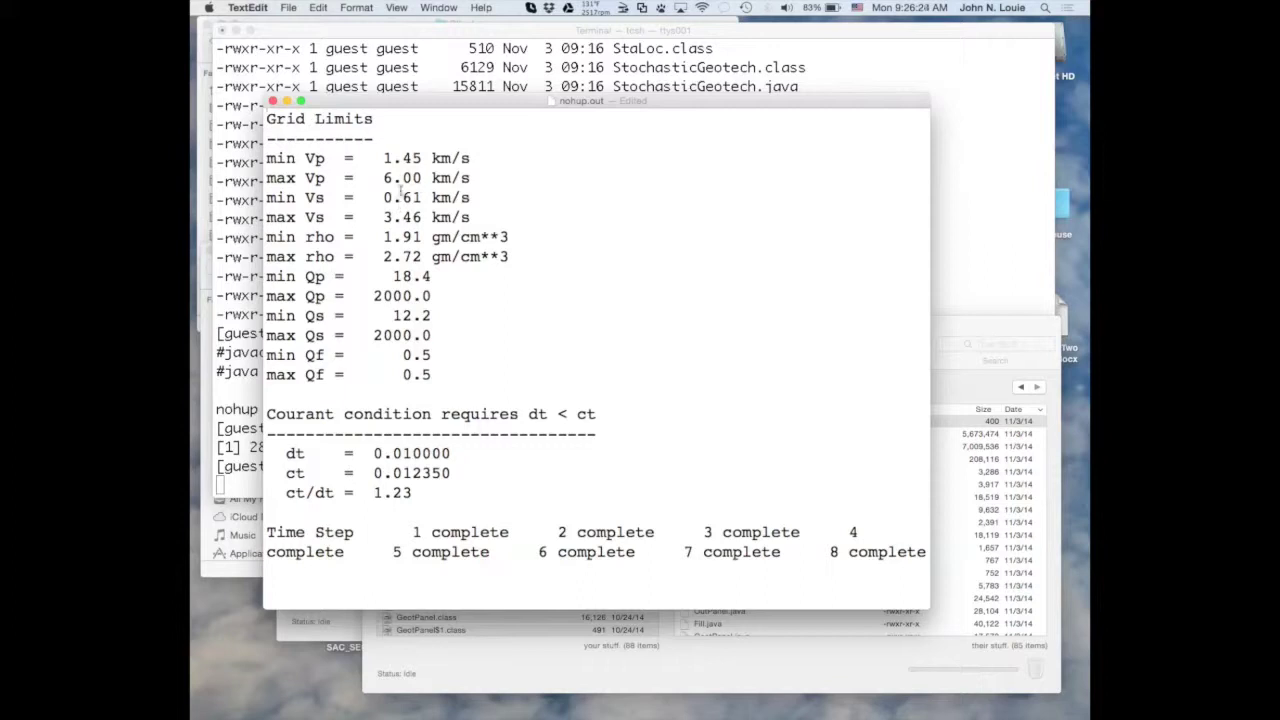
pyautogui.moveTo(384, 197); pyautogui.dragTo(472, 198)
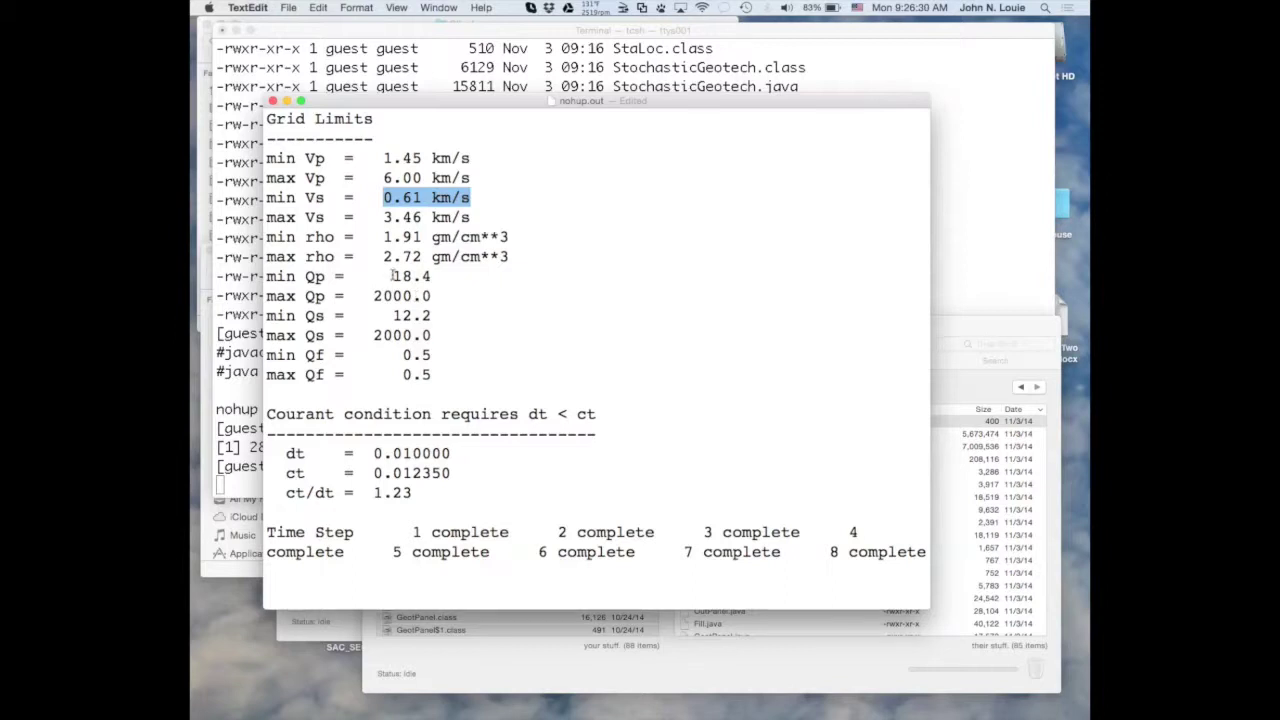
pyautogui.click(393, 276)
pyautogui.doubleClick(393, 276)
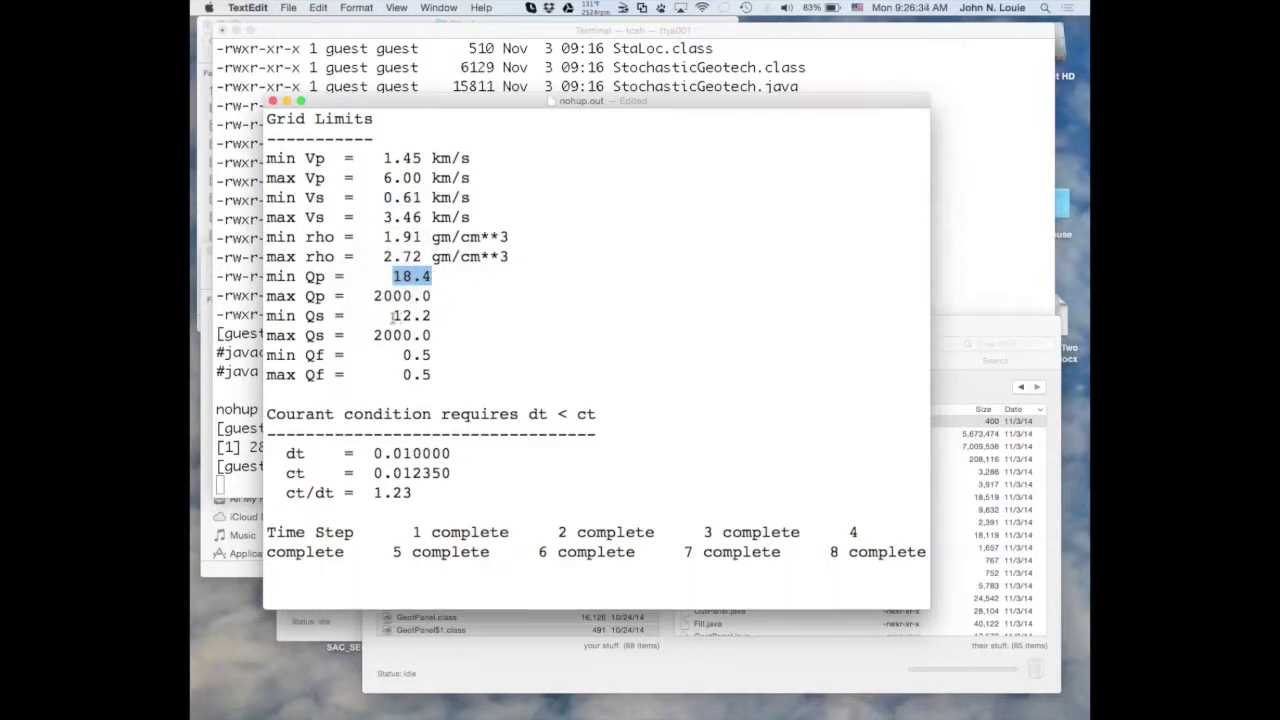
pyautogui.doubleClick(398, 316)
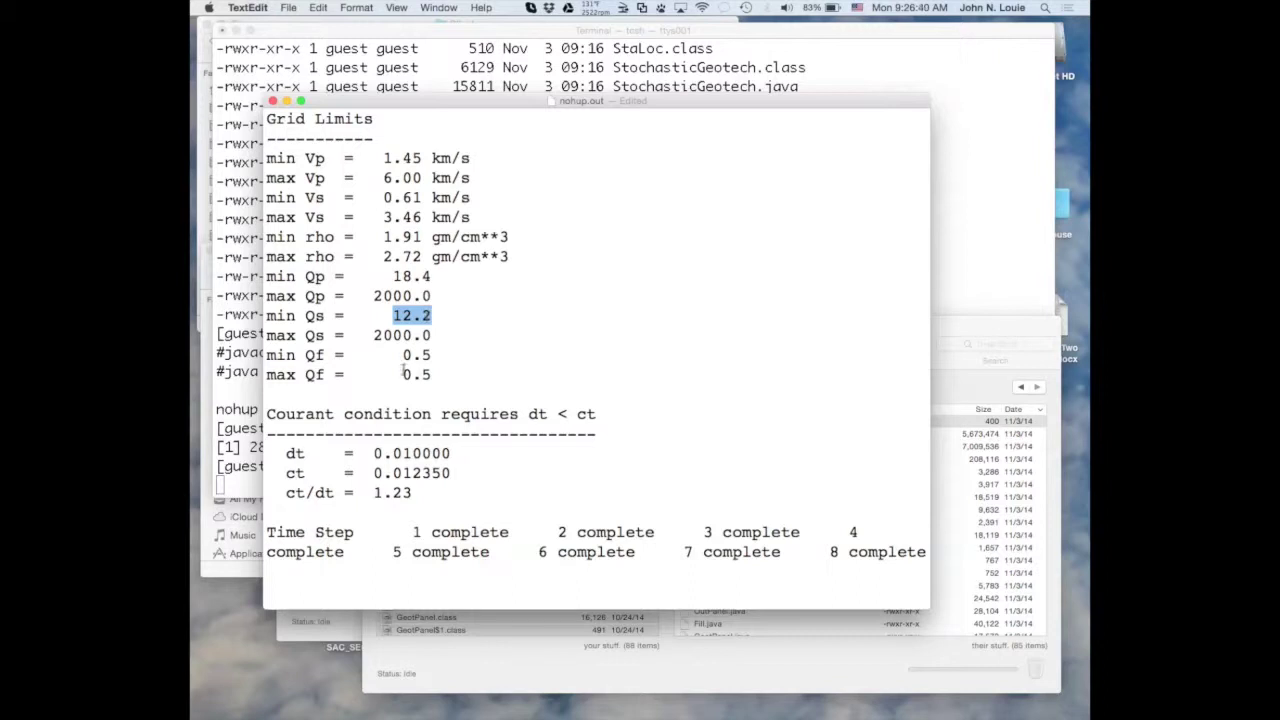
pyautogui.doubleClick(416, 355)
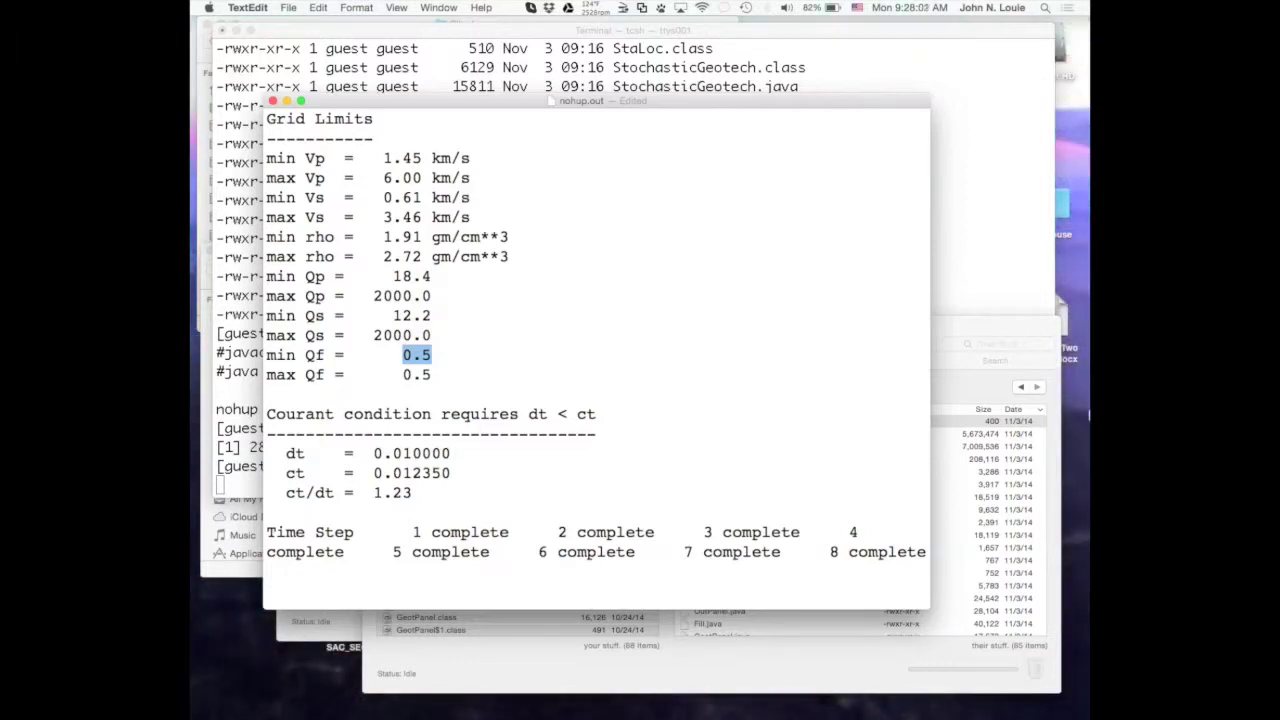
pyautogui.click(972, 330)
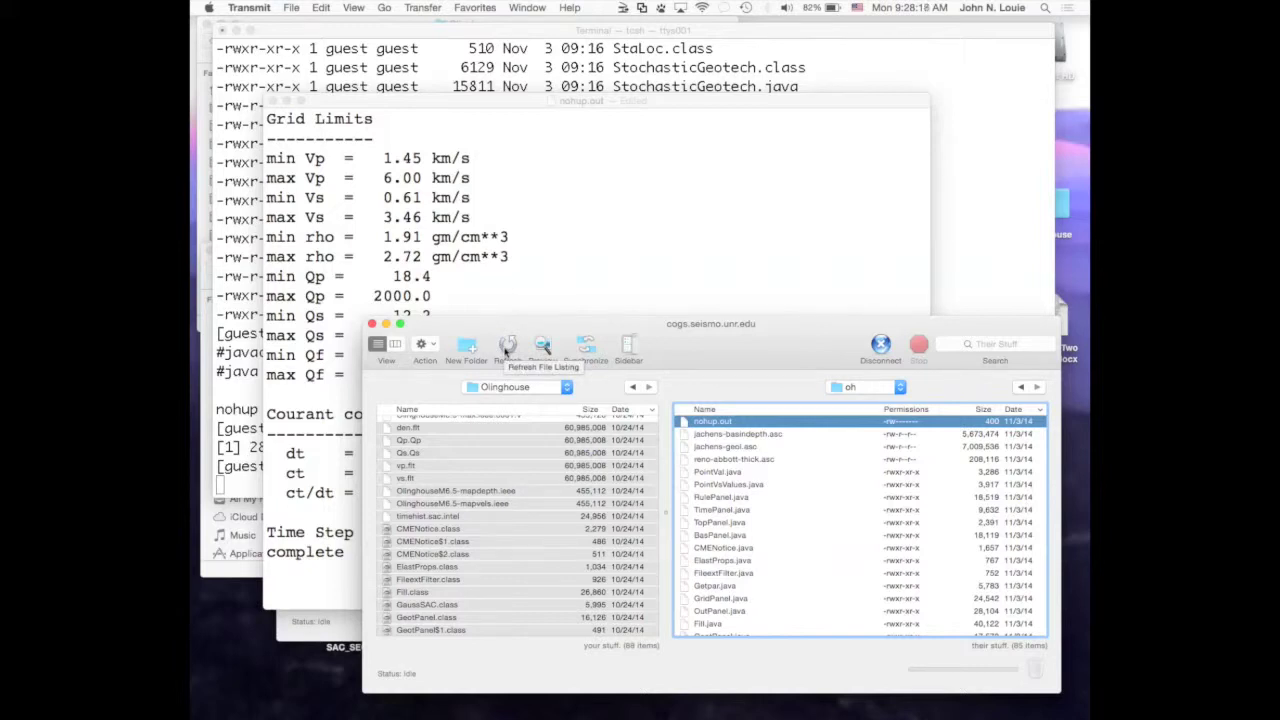
# Refresh the remote oh folder to reveal the new snap files, and close the nohup.out log window.
pyautogui.click(507, 345)
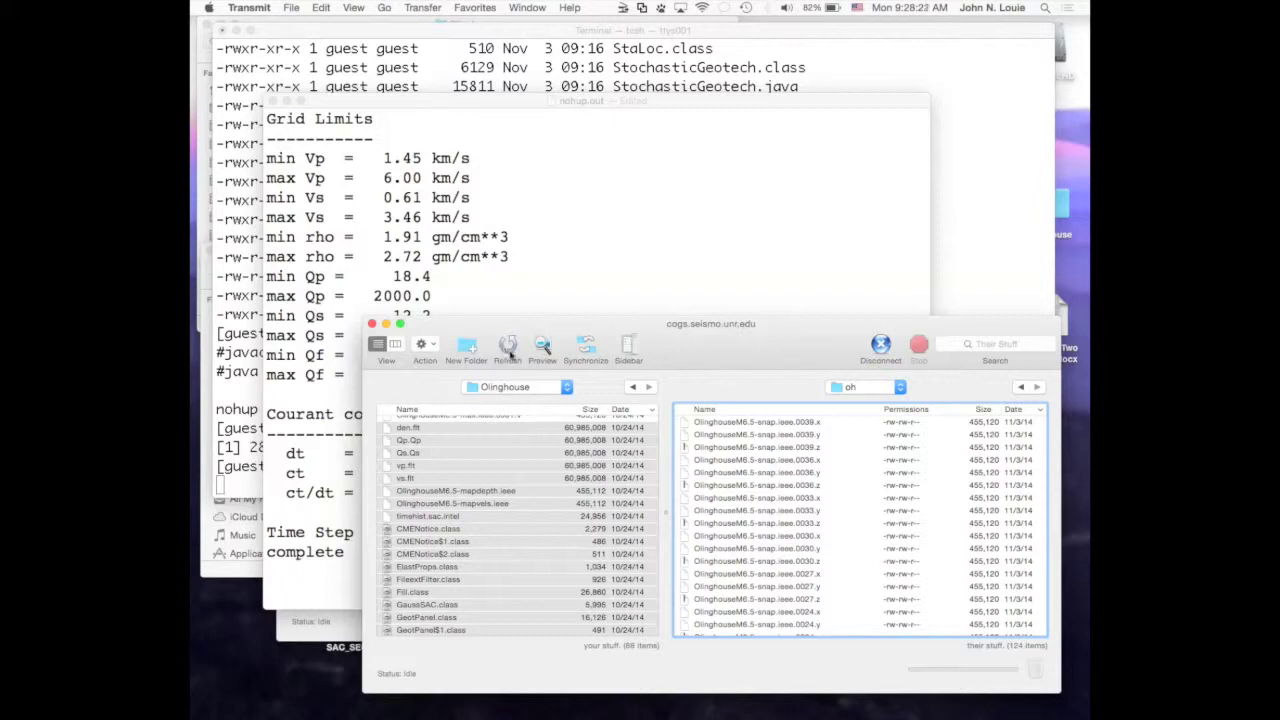
pyautogui.scroll(-3, 779, 522)
pyautogui.scroll(-10, 779, 522)
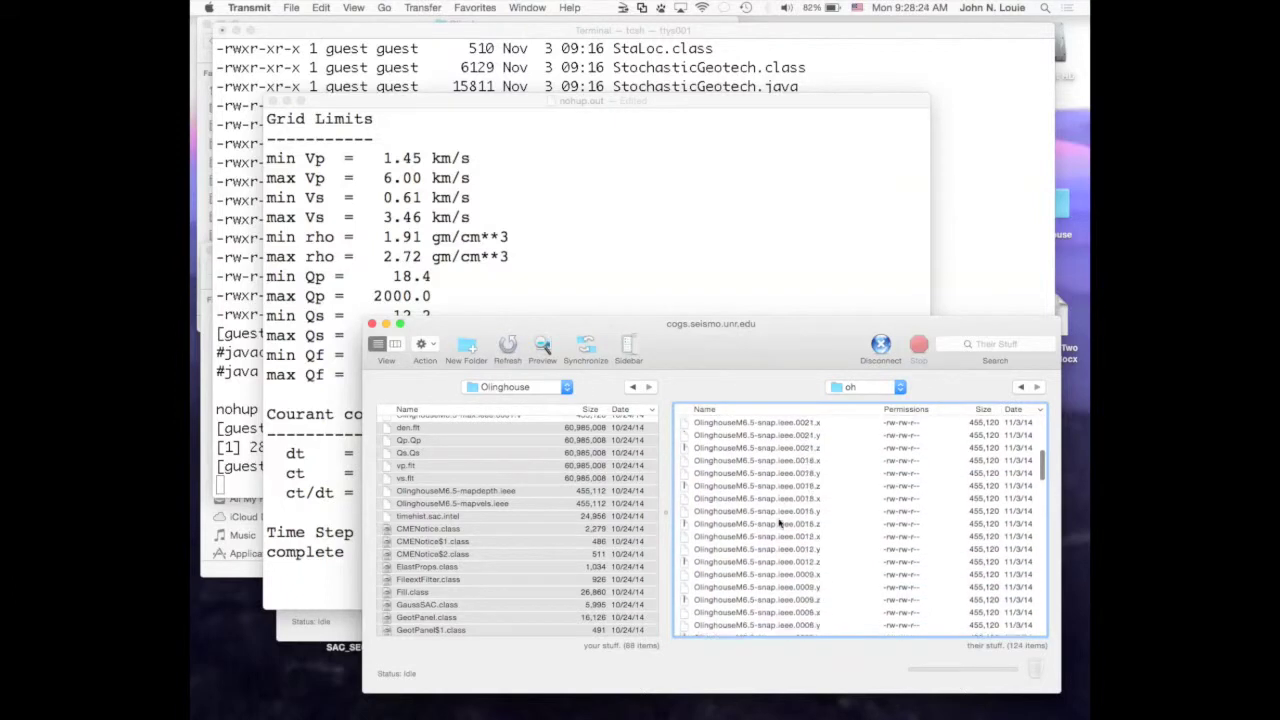
pyautogui.scroll(5, 779, 522)
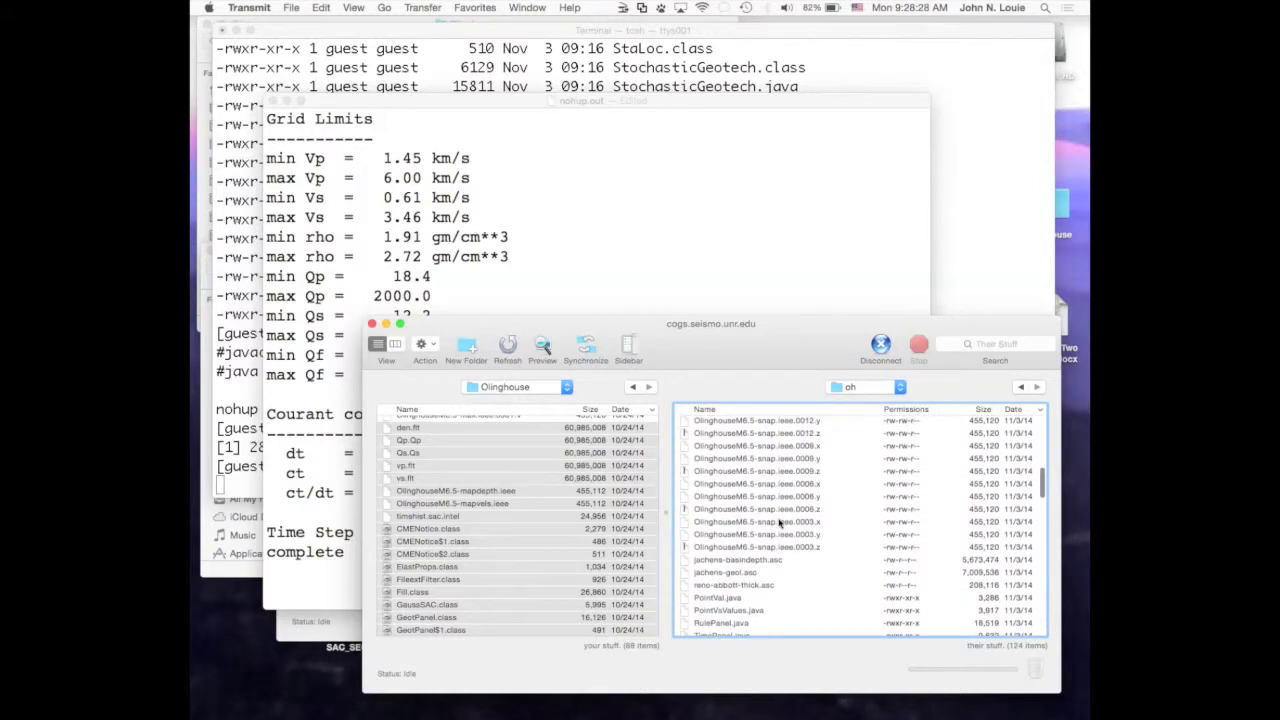
pyautogui.scroll(8, 779, 522)
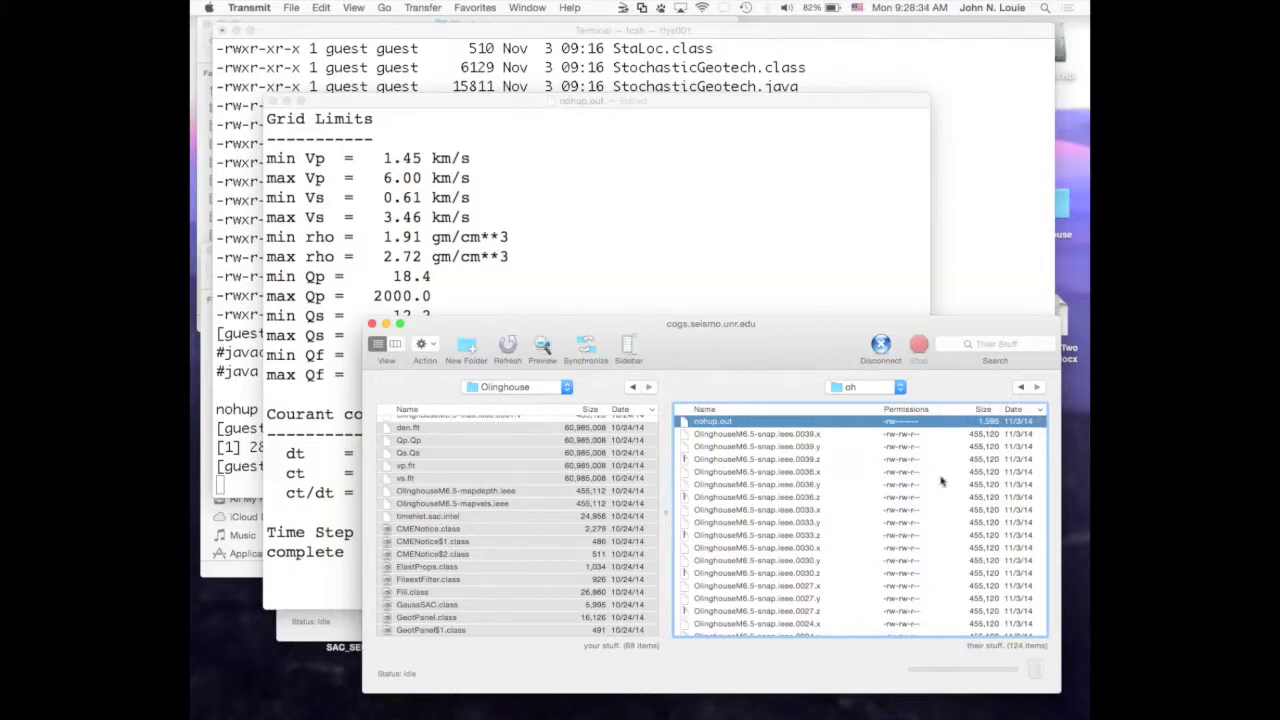
pyautogui.click(664, 275)
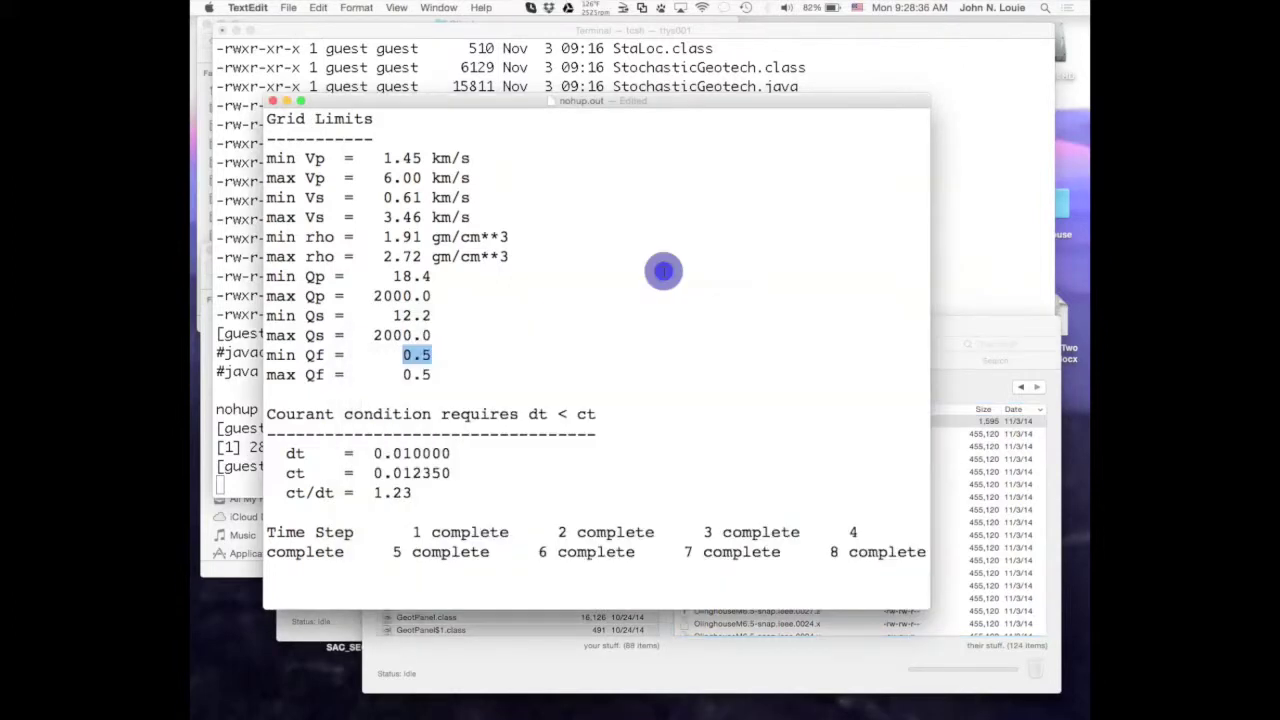
pyautogui.click(272, 102)
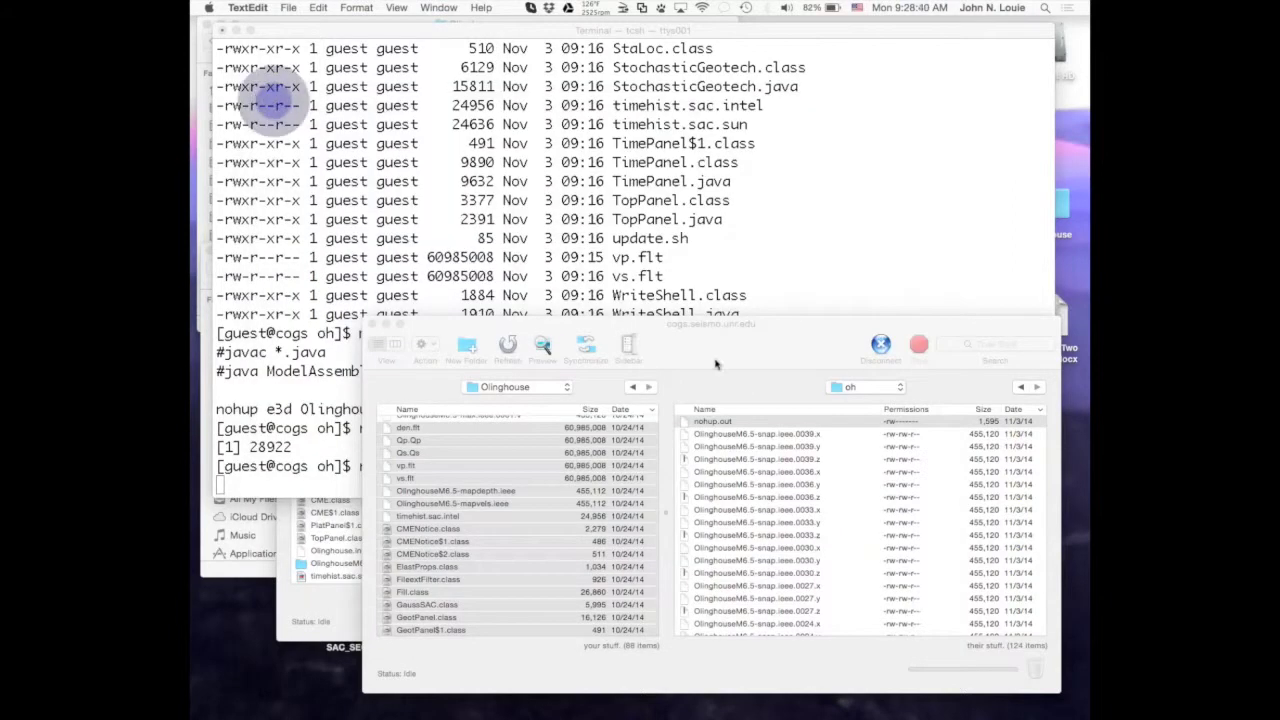
# Select the three OlinghouseM6.5-snap.ieee.0039 x, y and z files on the server.
pyautogui.click(771, 323)
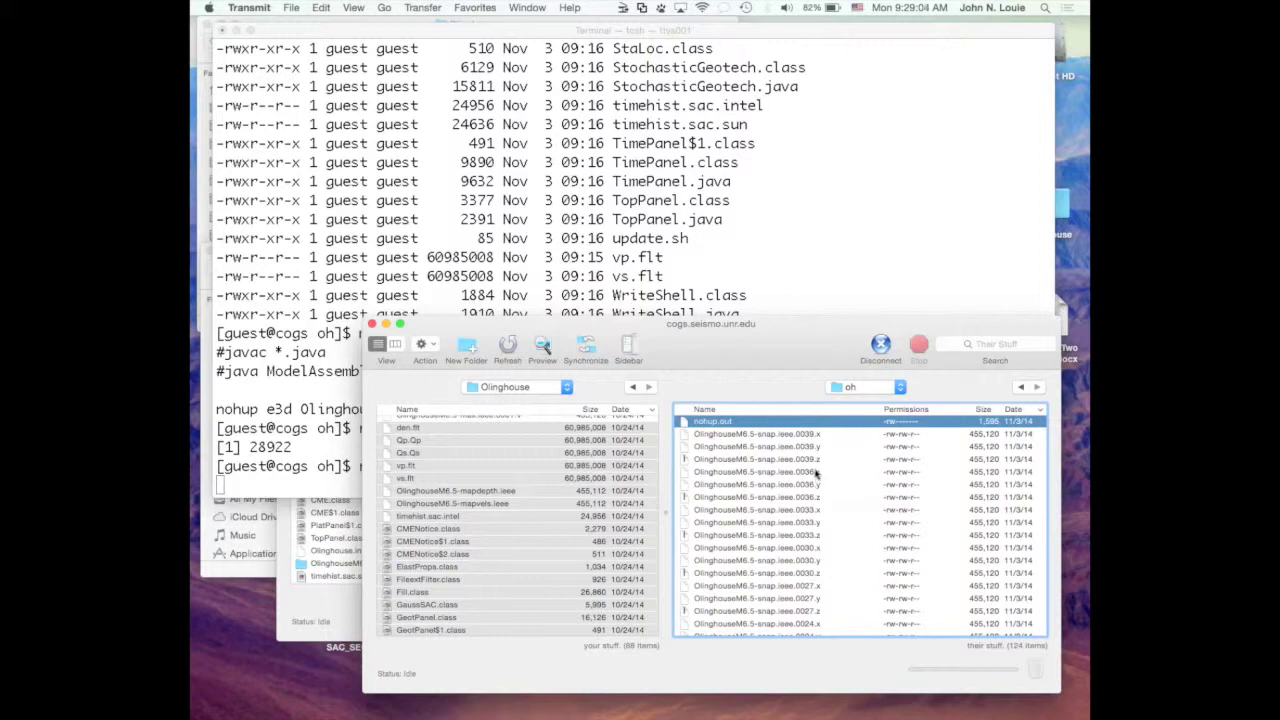
pyautogui.click(727, 437)
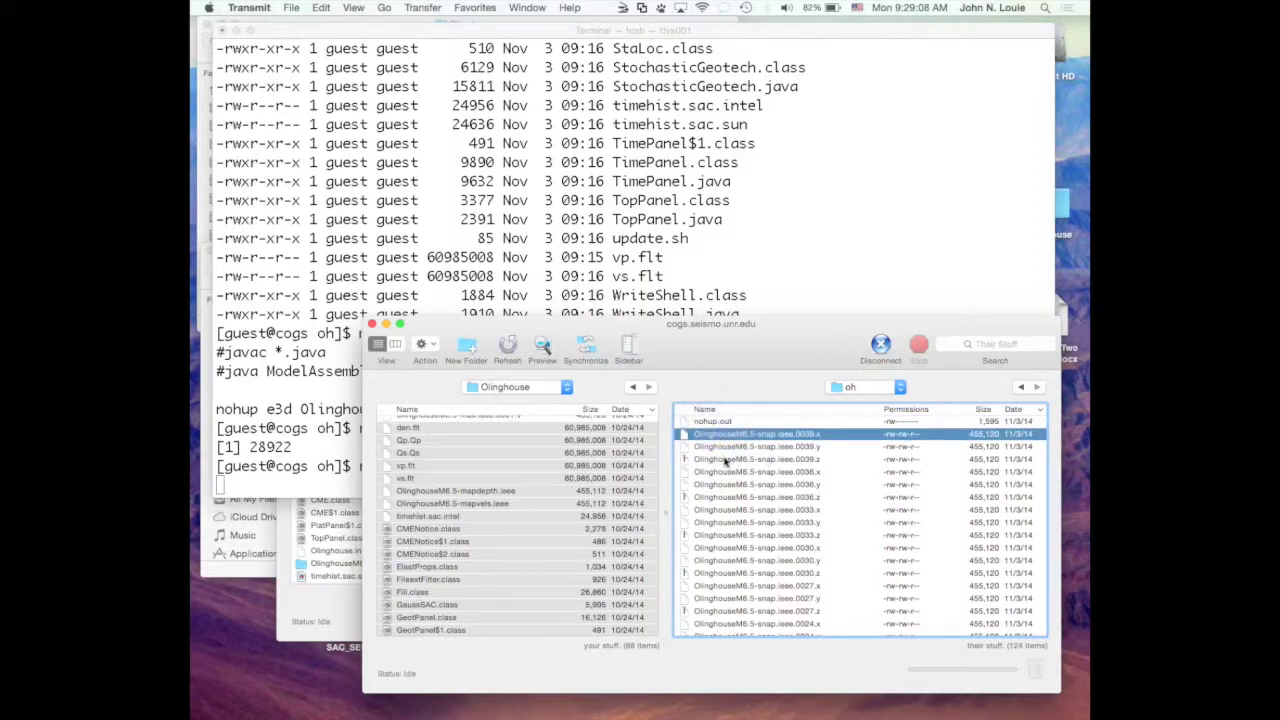
pyautogui.keyDown('shift'); pyautogui.click(725, 459); pyautogui.keyUp('shift')
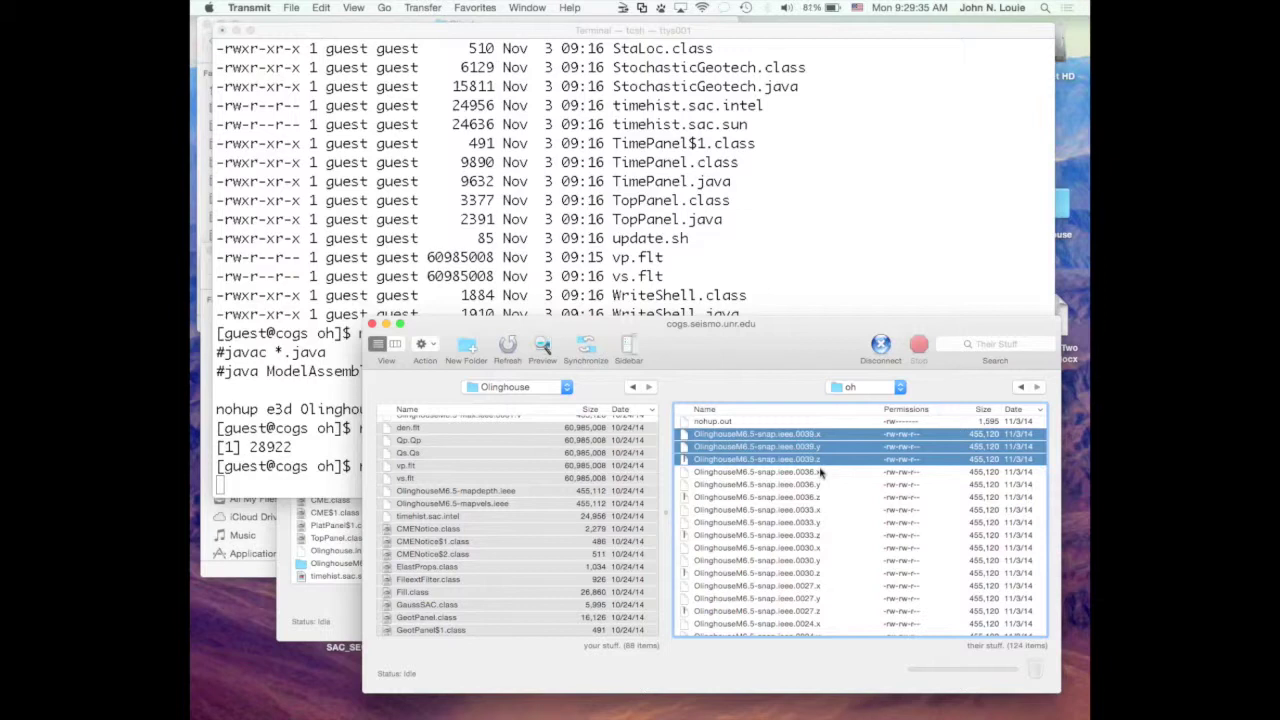
pyautogui.click(686, 462)
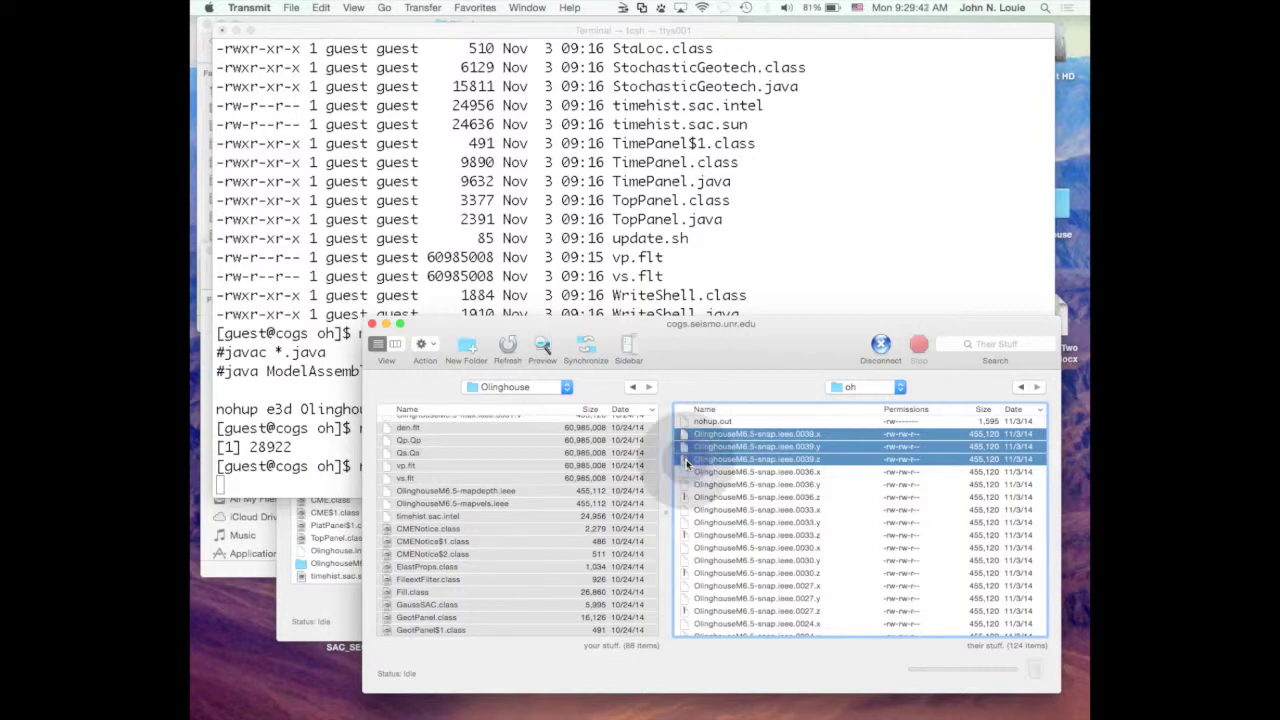
# Copy the three 0039 snapshot files into the local Olinghouse folder and select them there.
pyautogui.click(687, 460)
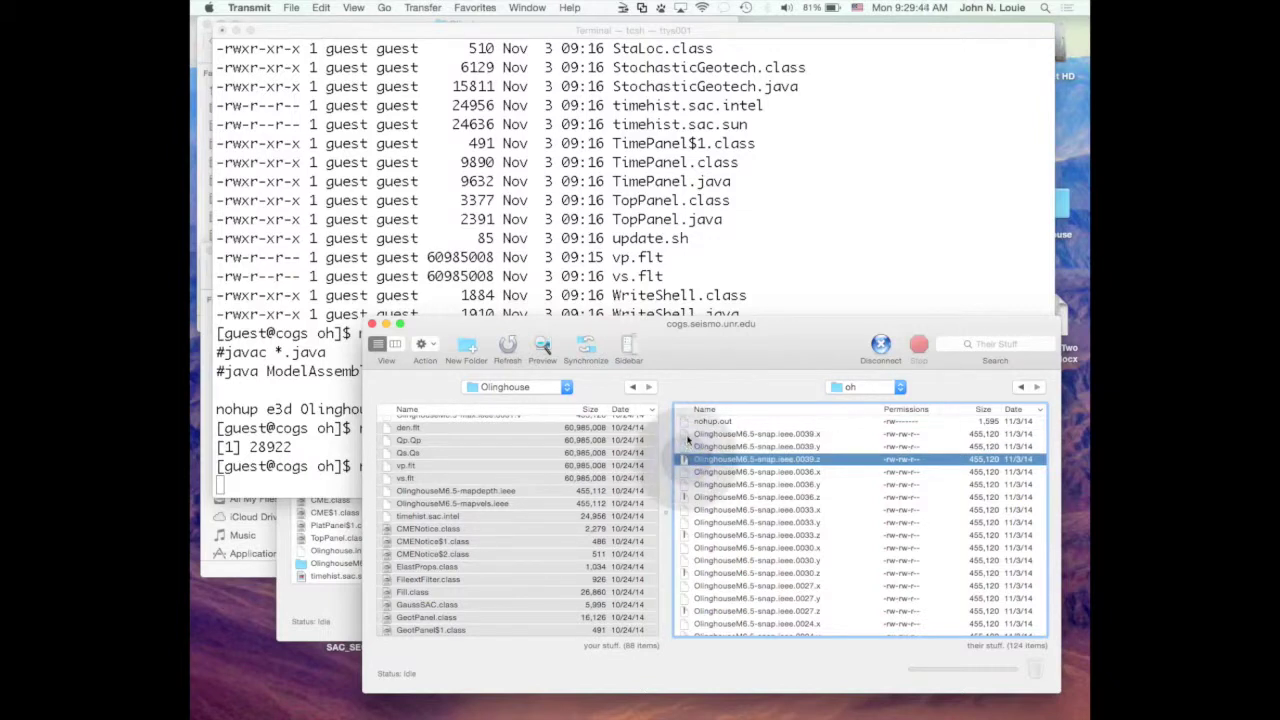
pyautogui.keyDown('shift'); pyautogui.click(688, 434); pyautogui.keyUp('shift')
pyautogui.moveTo(642, 456); pyautogui.dragTo(553, 487)
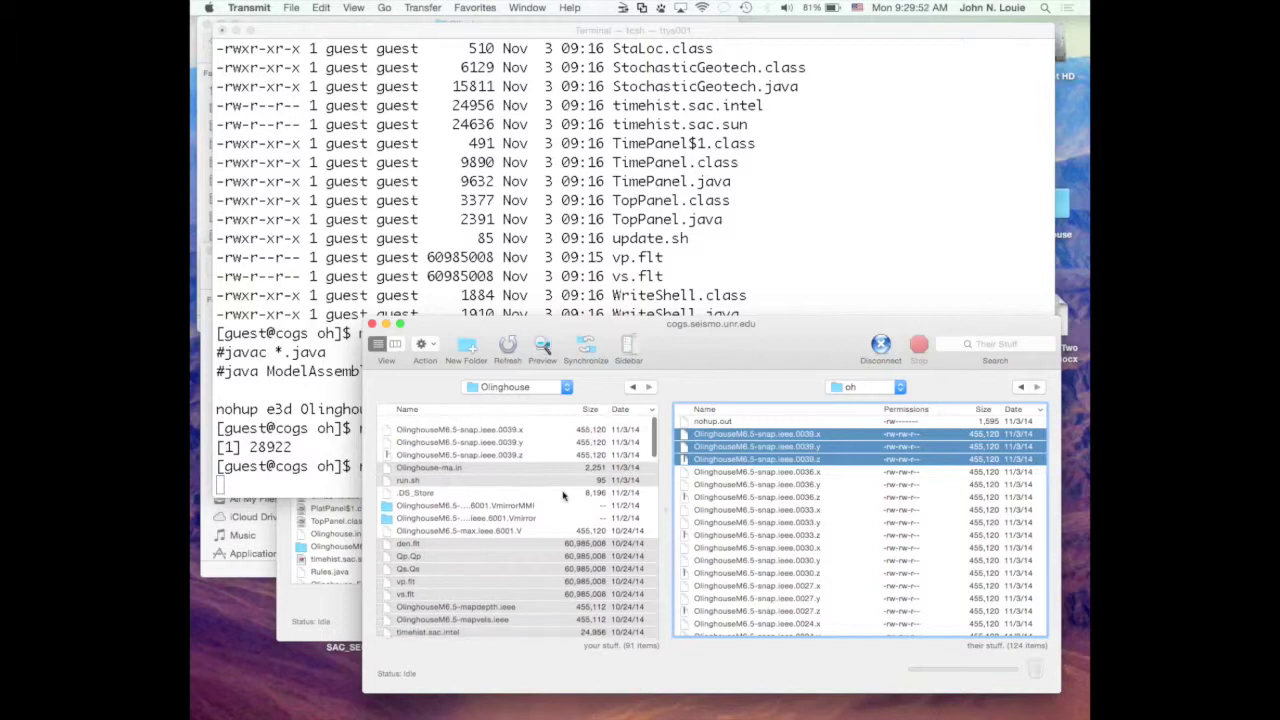
pyautogui.click(512, 425)
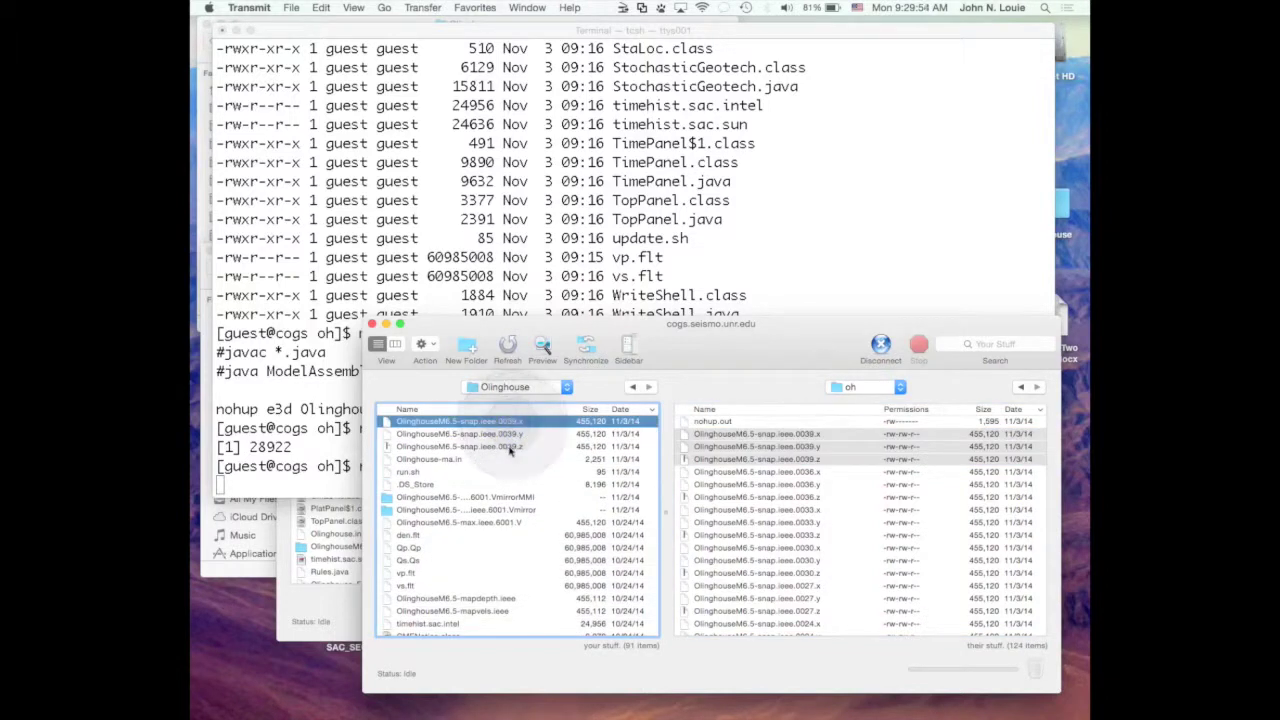
pyautogui.keyDown('shift'); pyautogui.click(509, 447); pyautogui.keyUp('shift')
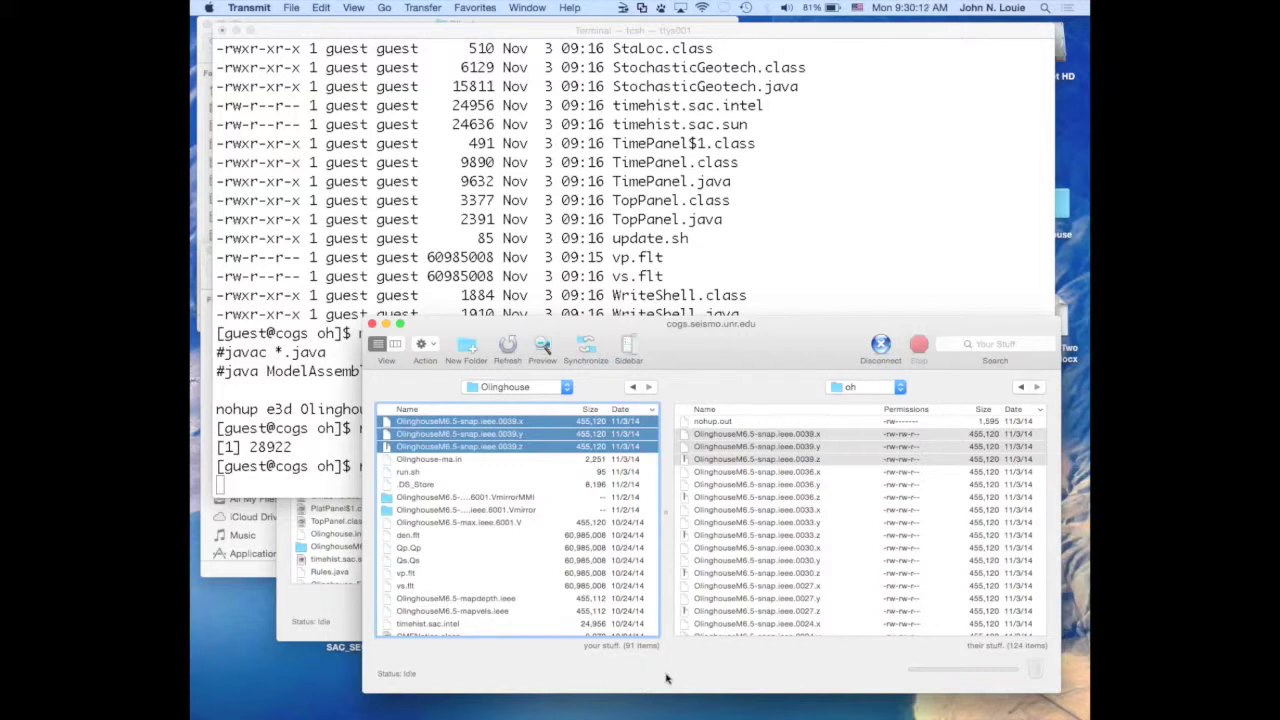
pyautogui.moveTo(600, 708)
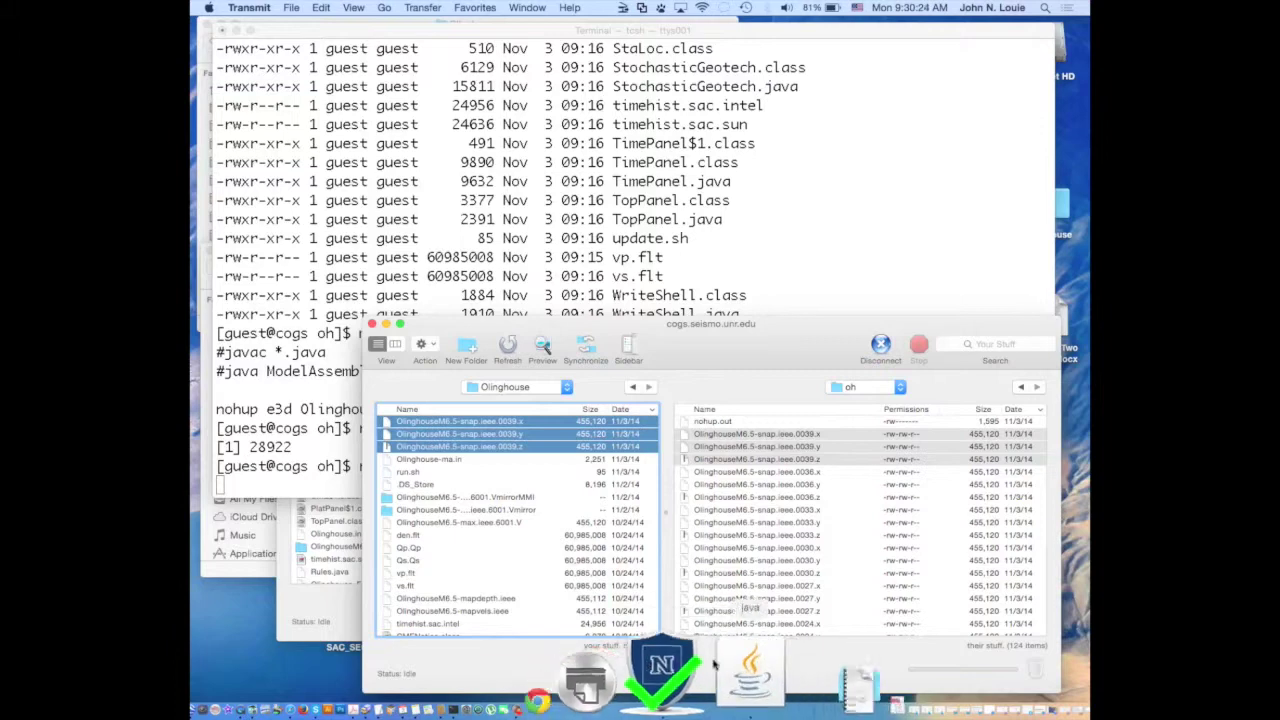
# In Viewmat, choose OlinghouseM6.5-snap.ieee.0039.x via File > Open Binary File, sorting by date modified.
pyautogui.click(600, 674)
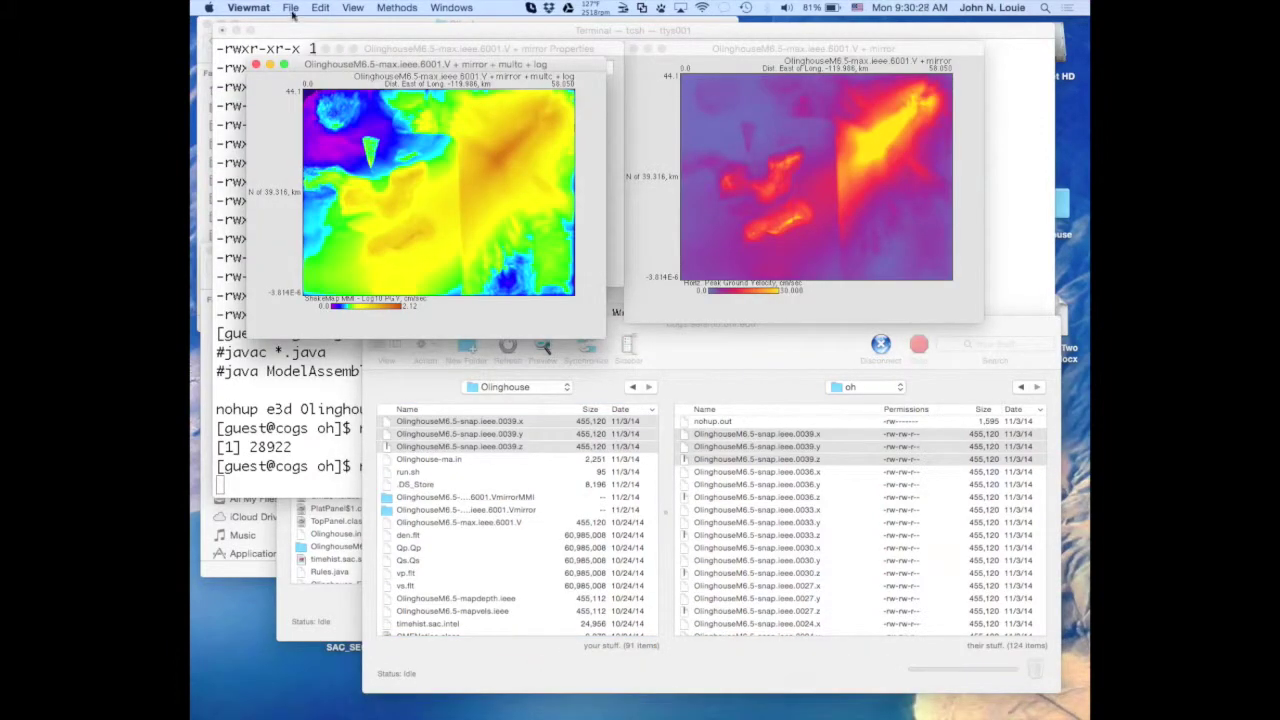
pyautogui.click(290, 7)
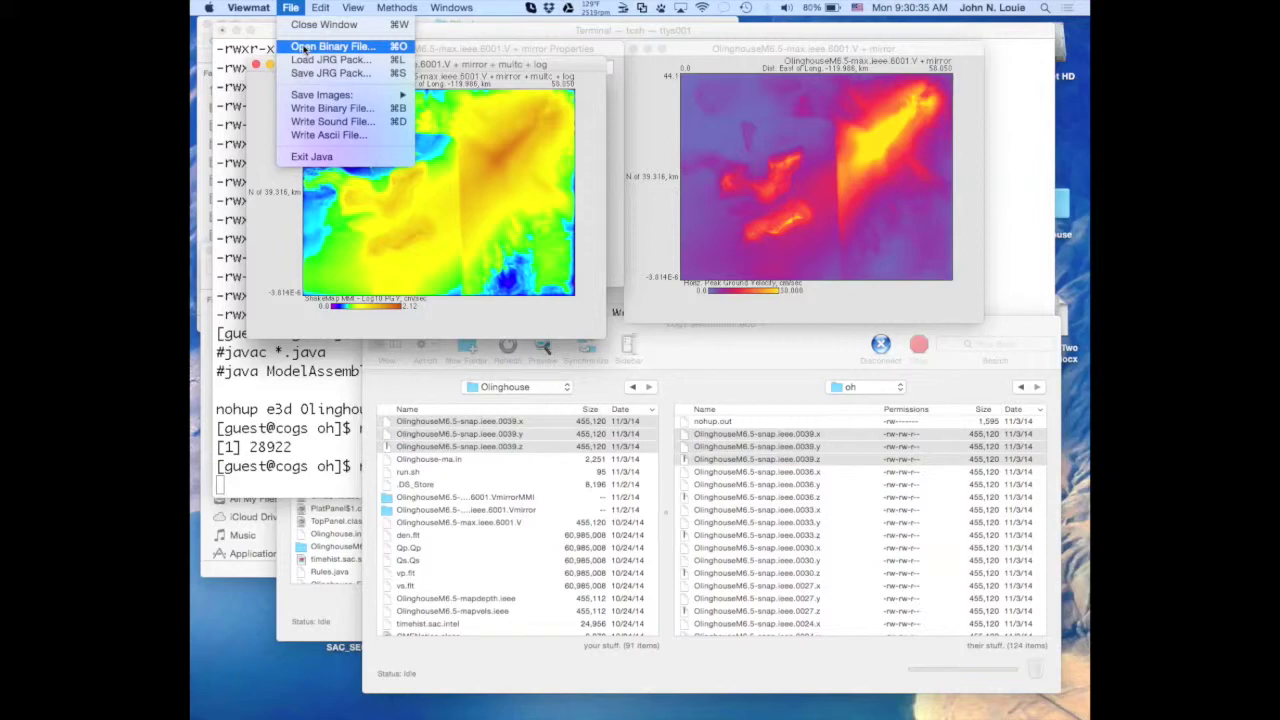
pyautogui.click(305, 47)
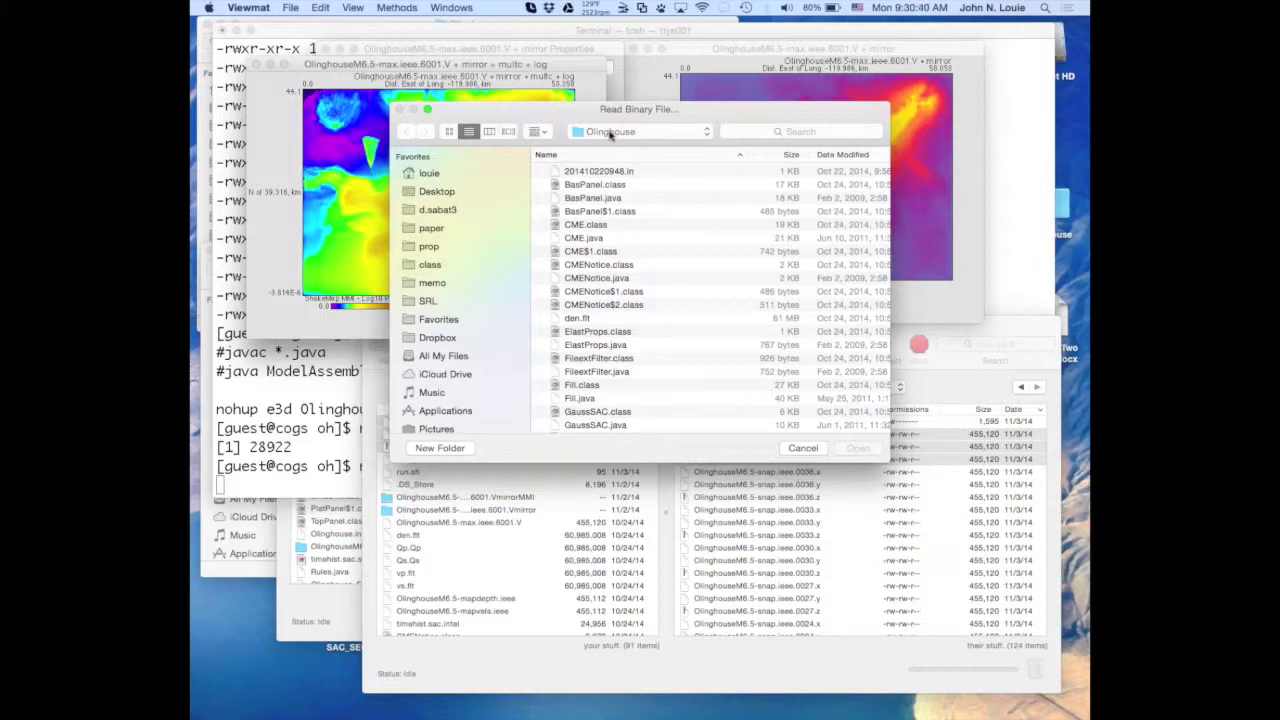
pyautogui.click(826, 155)
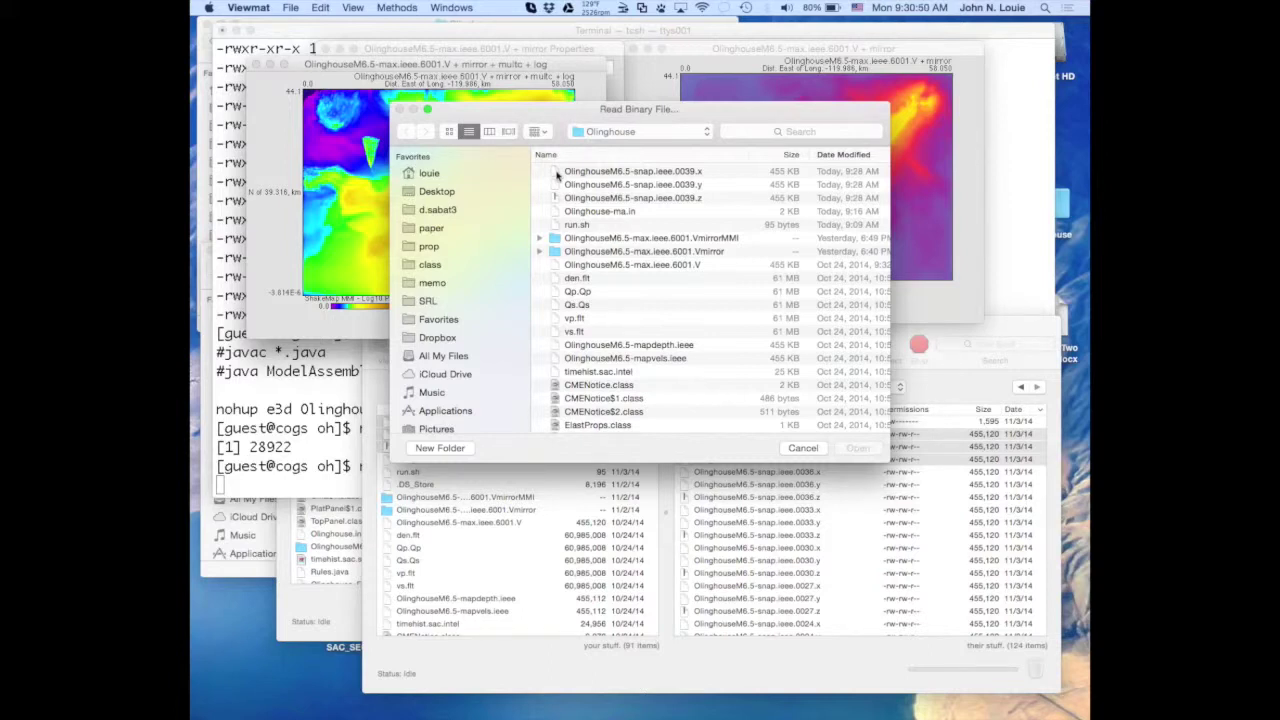
pyautogui.doubleClick(557, 173)
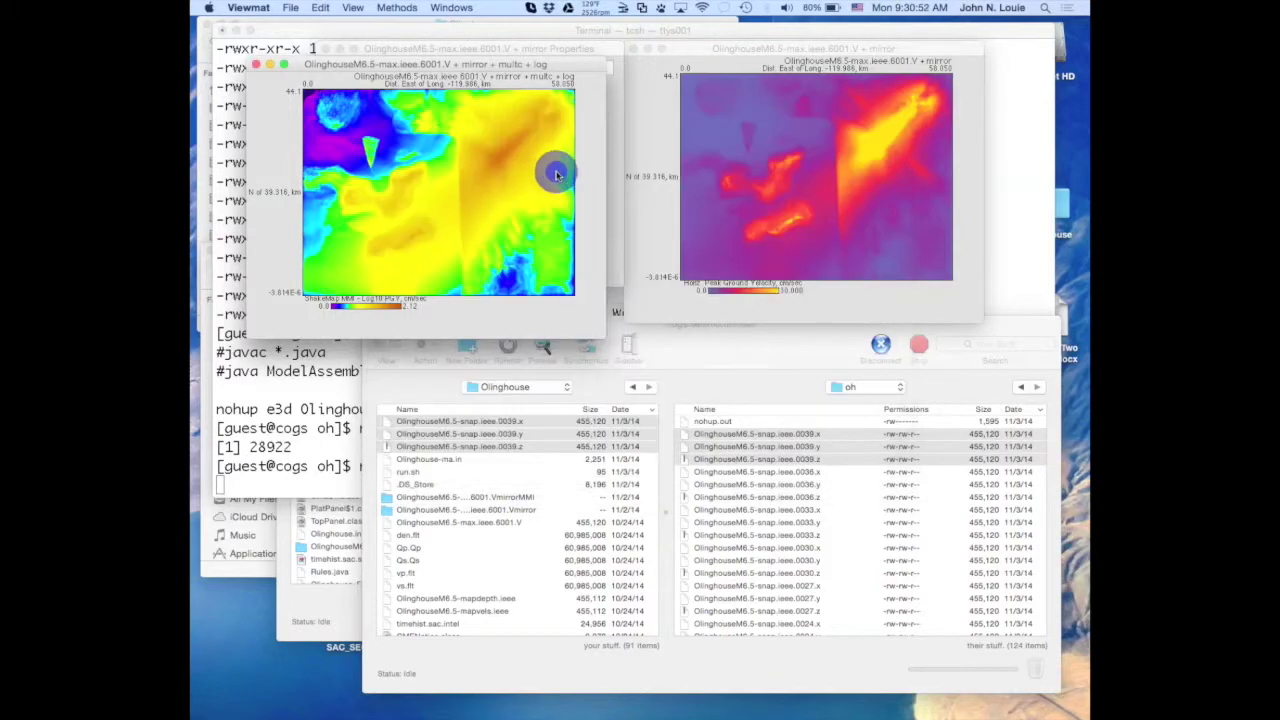
pyautogui.click(516, 101)
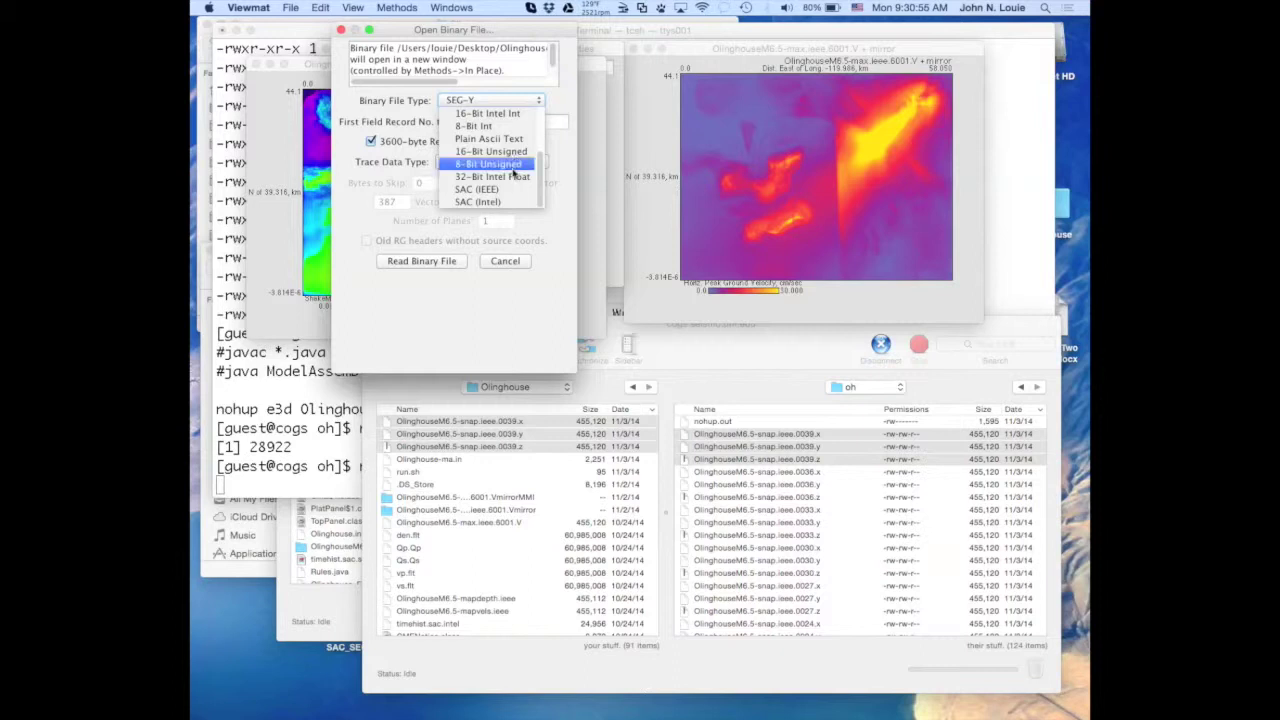
# Set the binary type to 32-Bit Intel Float, bytes to skip to 8, and confirm 387 elements and 294 vectors.
pyautogui.click(512, 188)
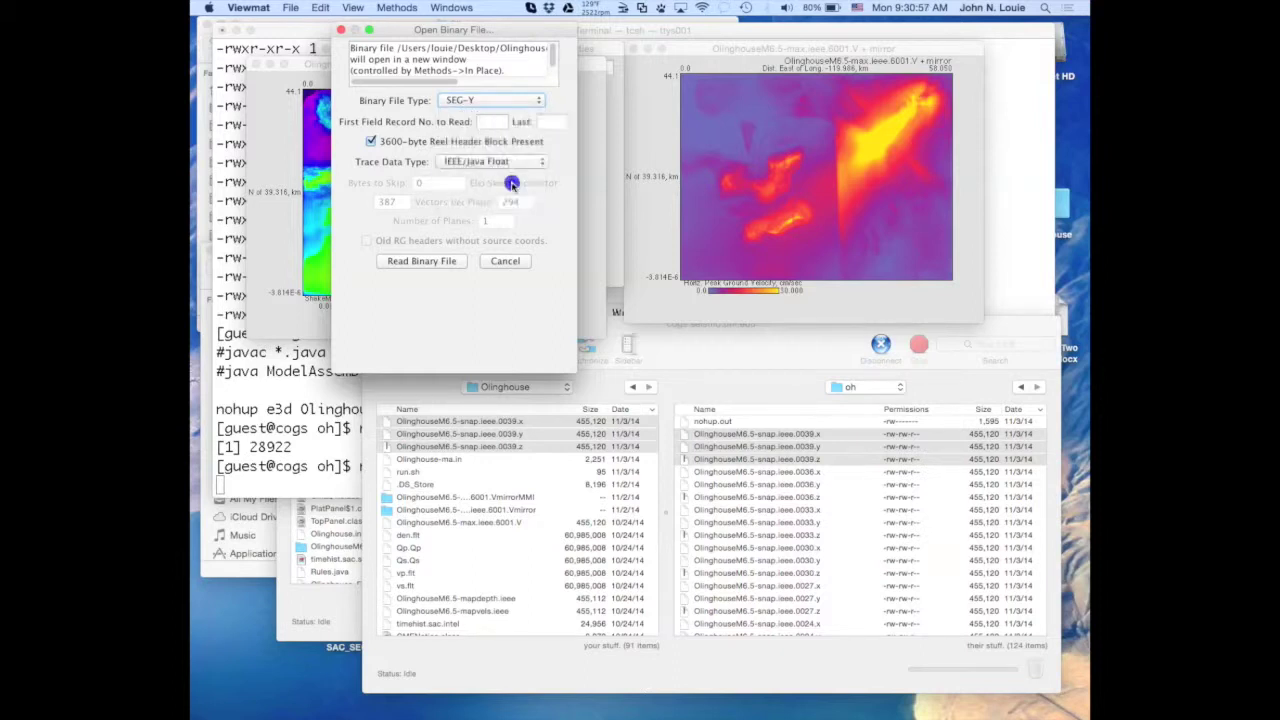
pyautogui.click(510, 101)
pyautogui.click(505, 177)
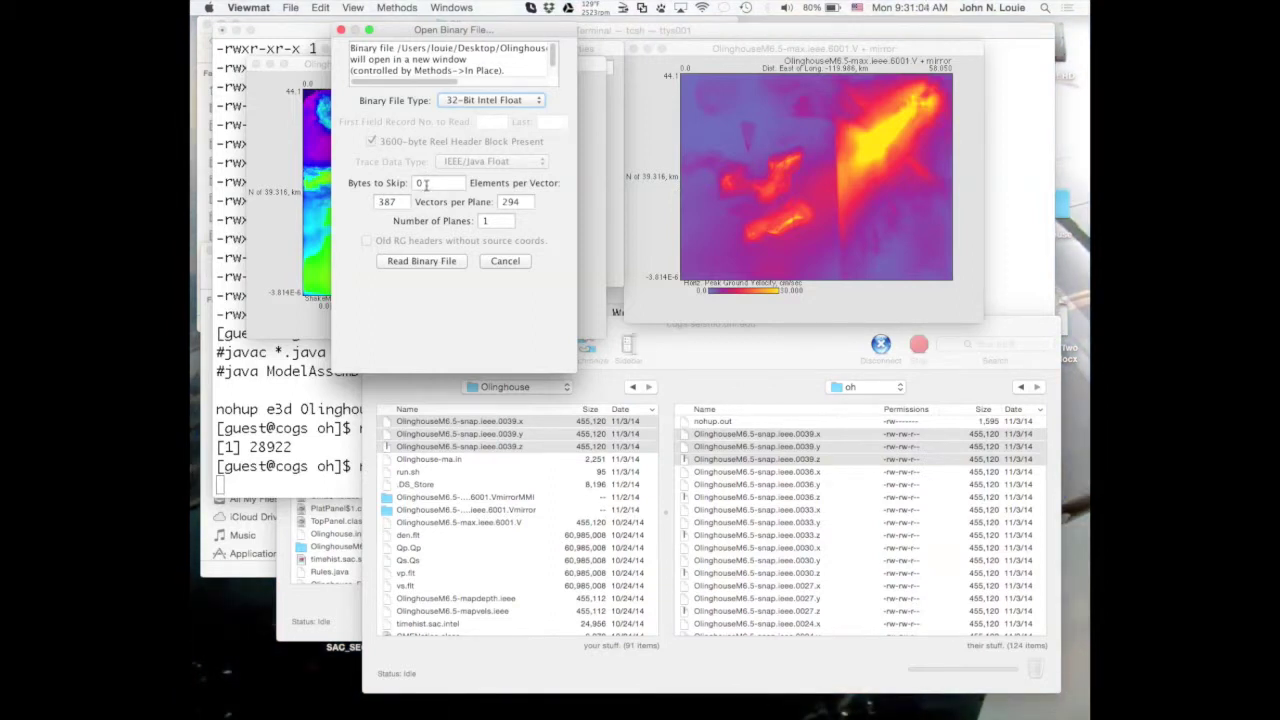
pyautogui.doubleClick(425, 183)
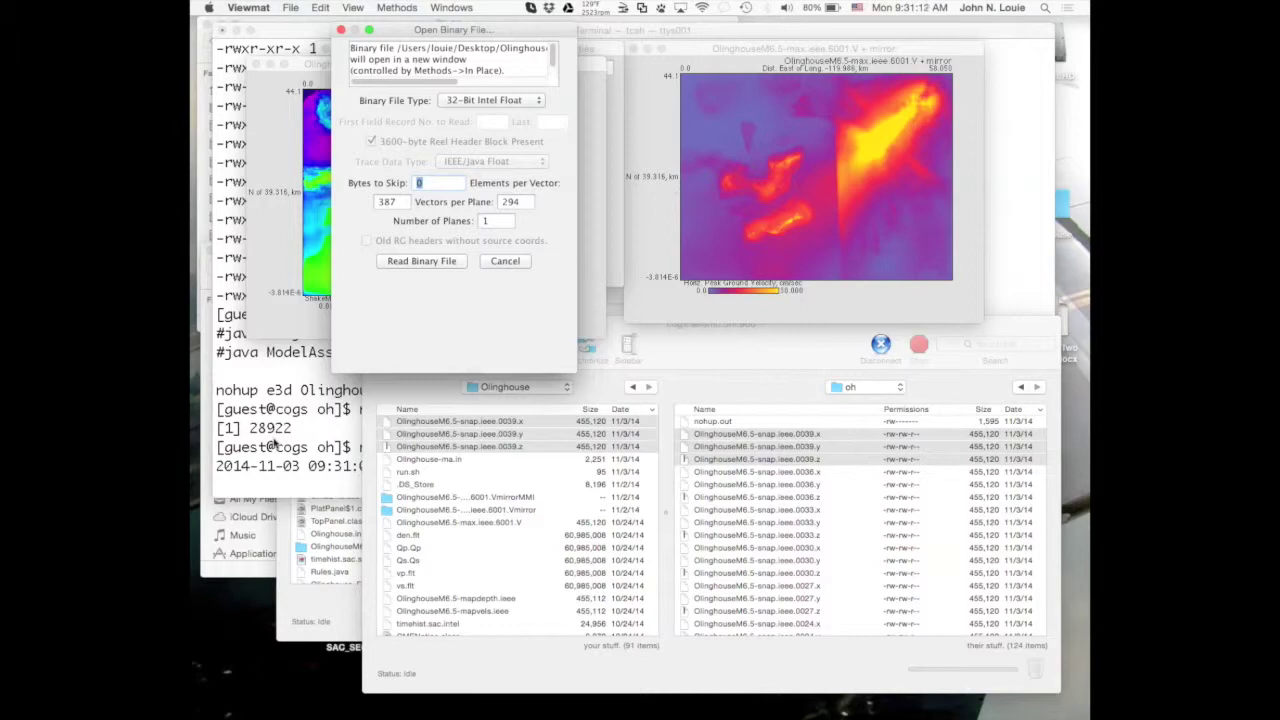
pyautogui.click(298, 480)
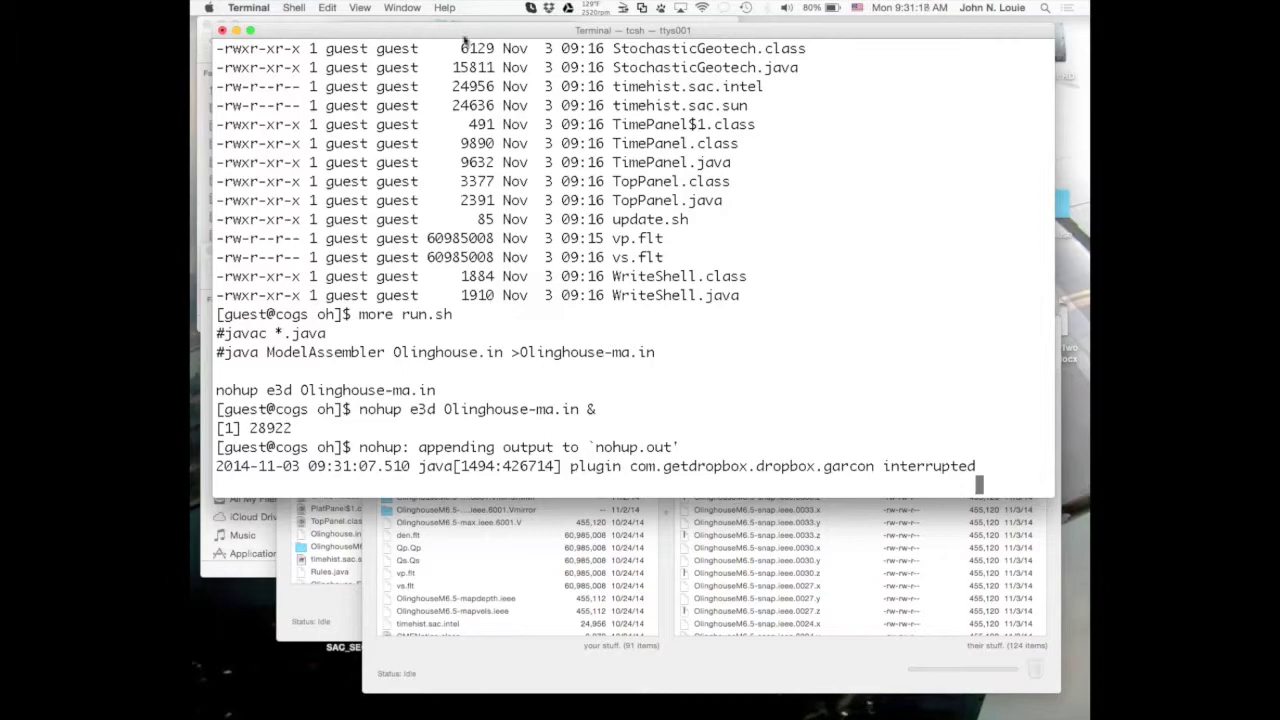
pyautogui.moveTo(462, 33); pyautogui.dragTo(478, 174)
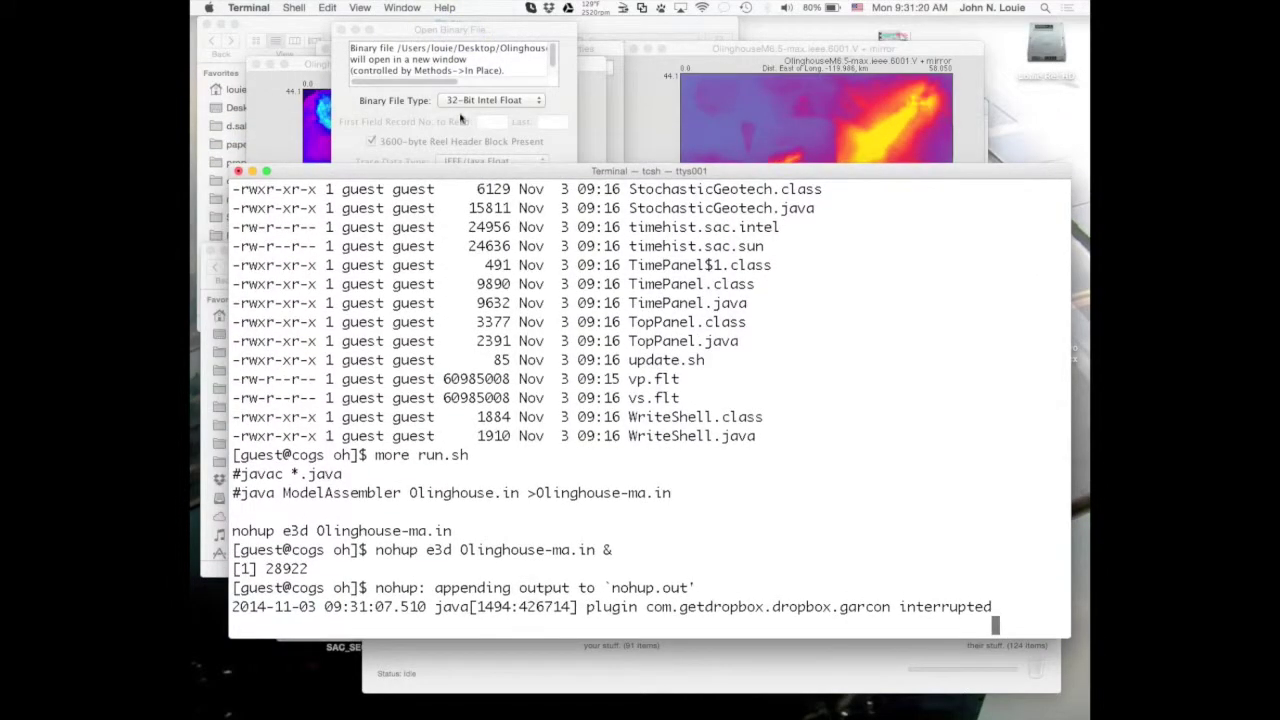
pyautogui.click(390, 112)
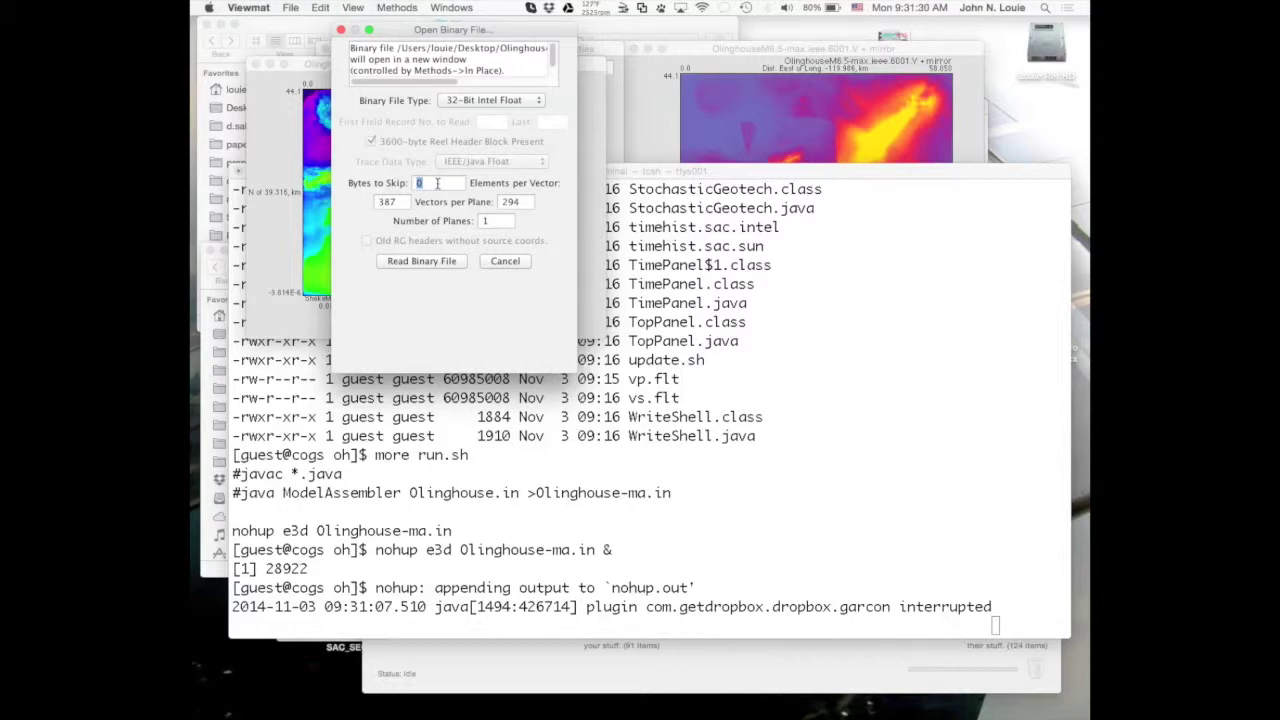
pyautogui.write('8')
pyautogui.click(399, 202)
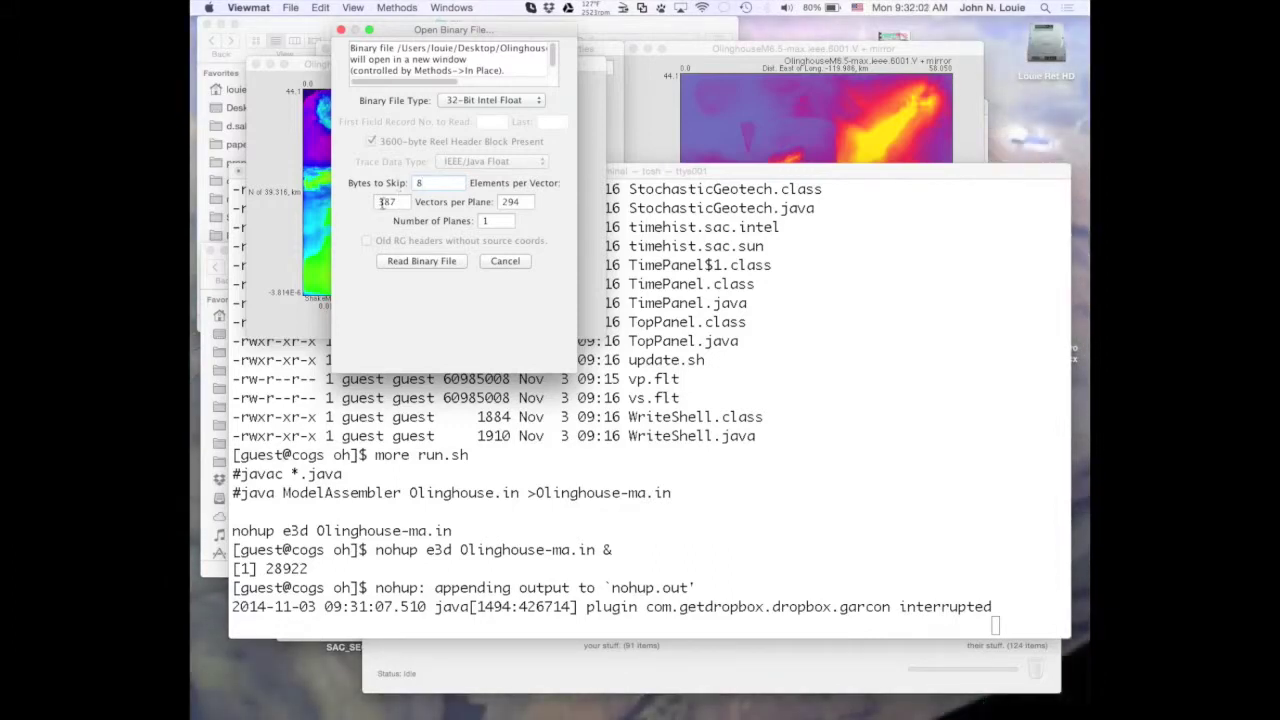
pyautogui.doubleClick(381, 202)
pyautogui.moveTo(500, 202); pyautogui.dragTo(526, 204)
# Read the 0039.x binary file into a new plot and pick three points on it.
pyautogui.click(421, 261)
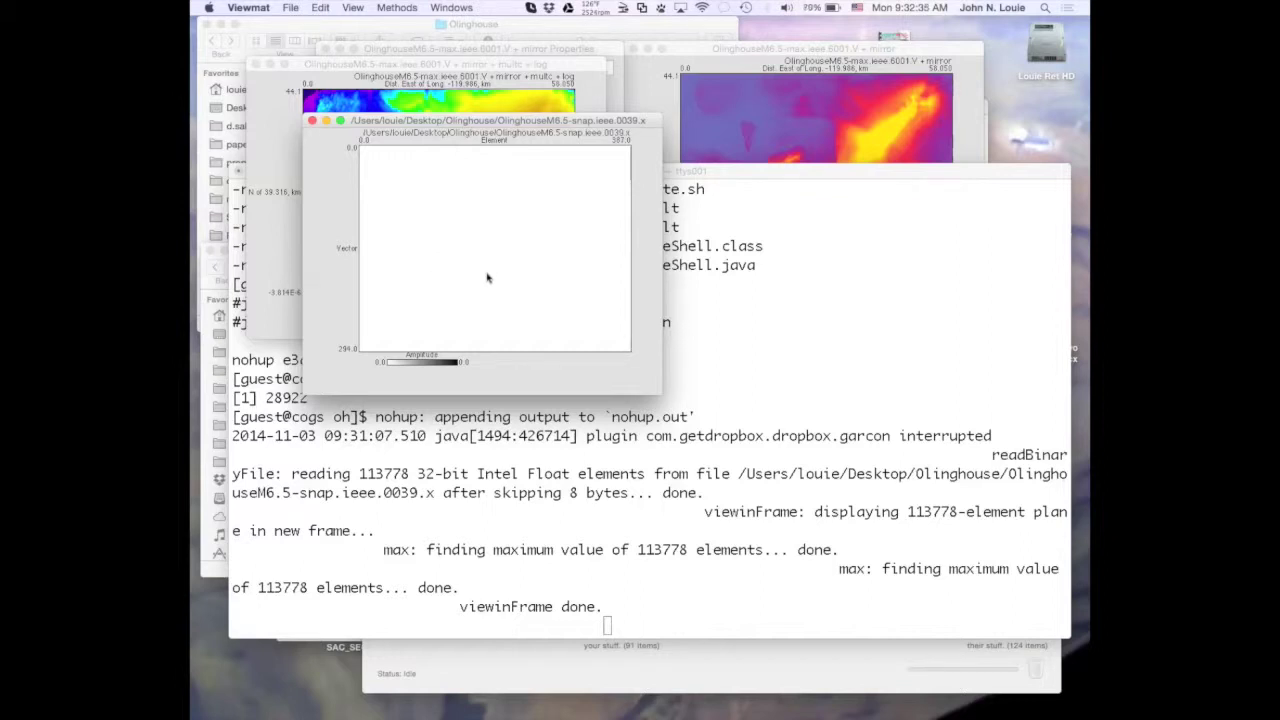
pyautogui.click(472, 120)
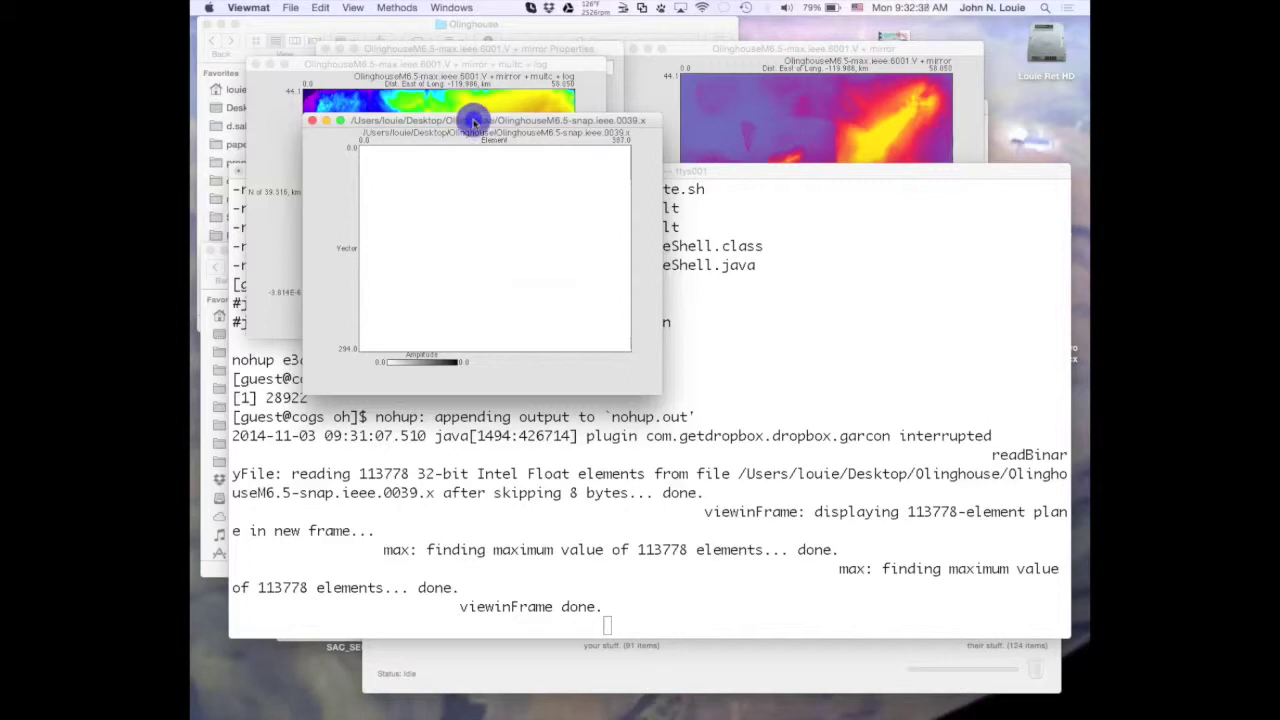
pyautogui.click(465, 246)
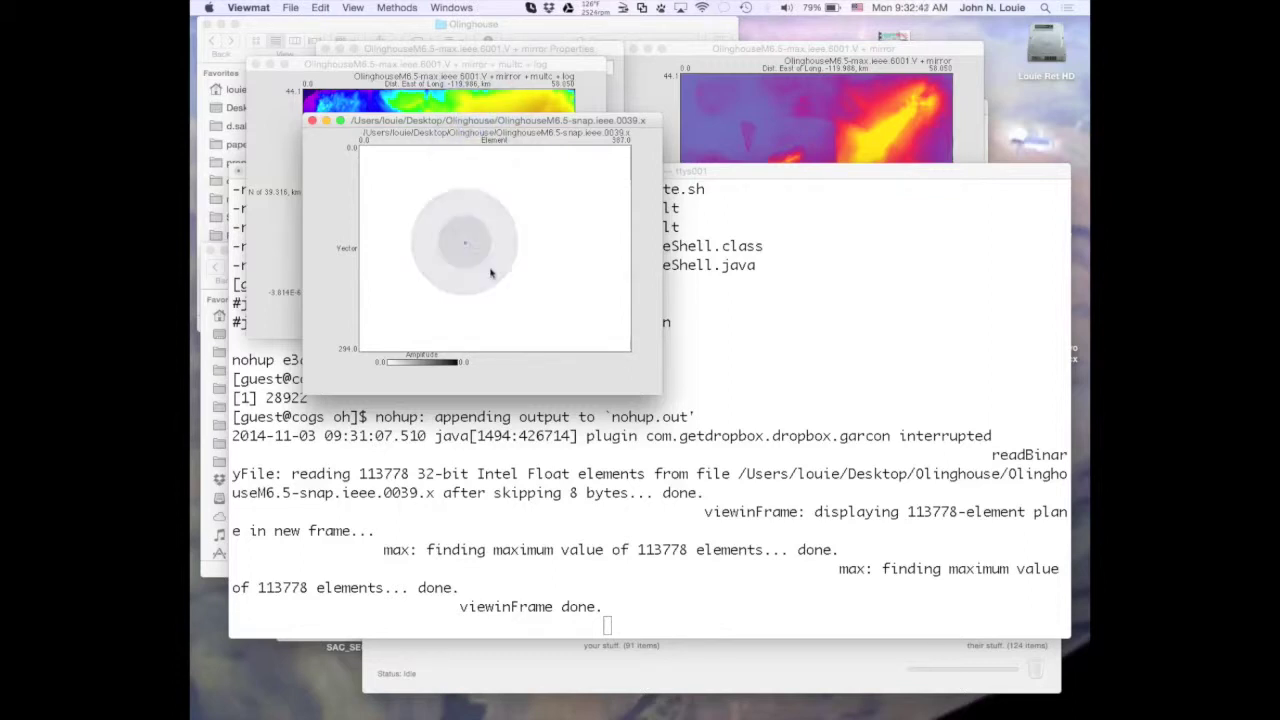
pyautogui.click(491, 272)
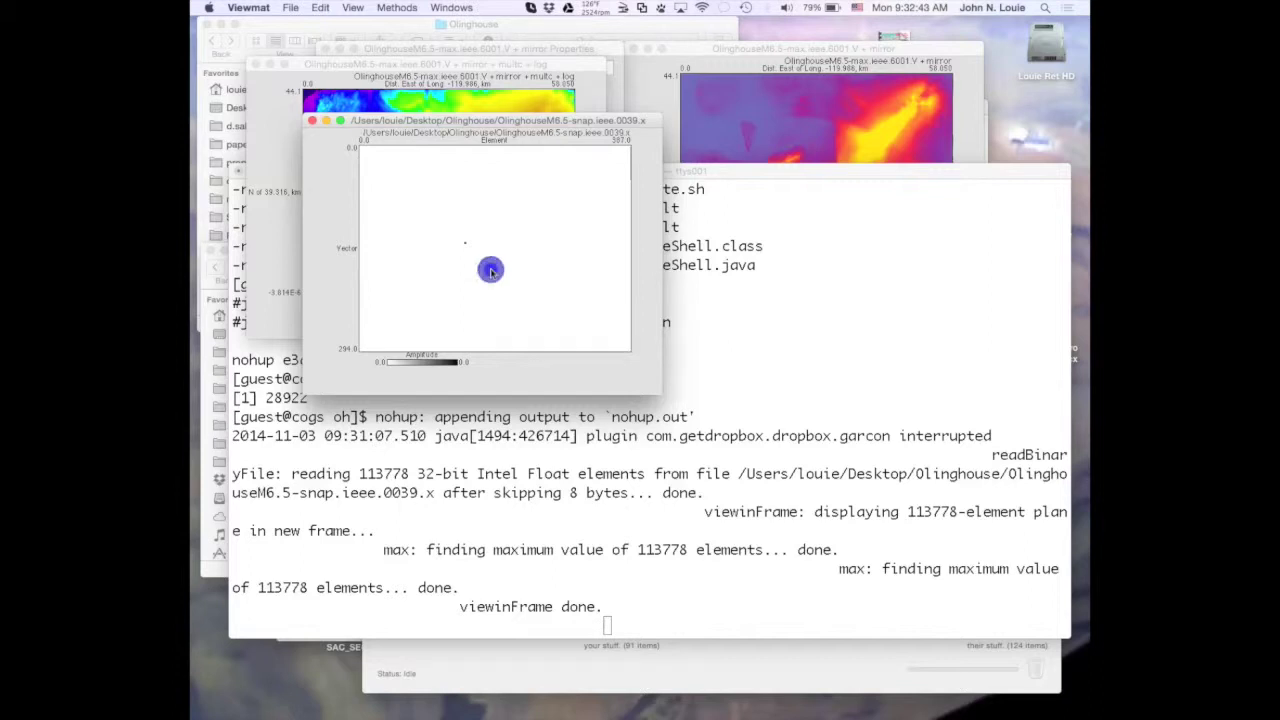
pyautogui.click(526, 229)
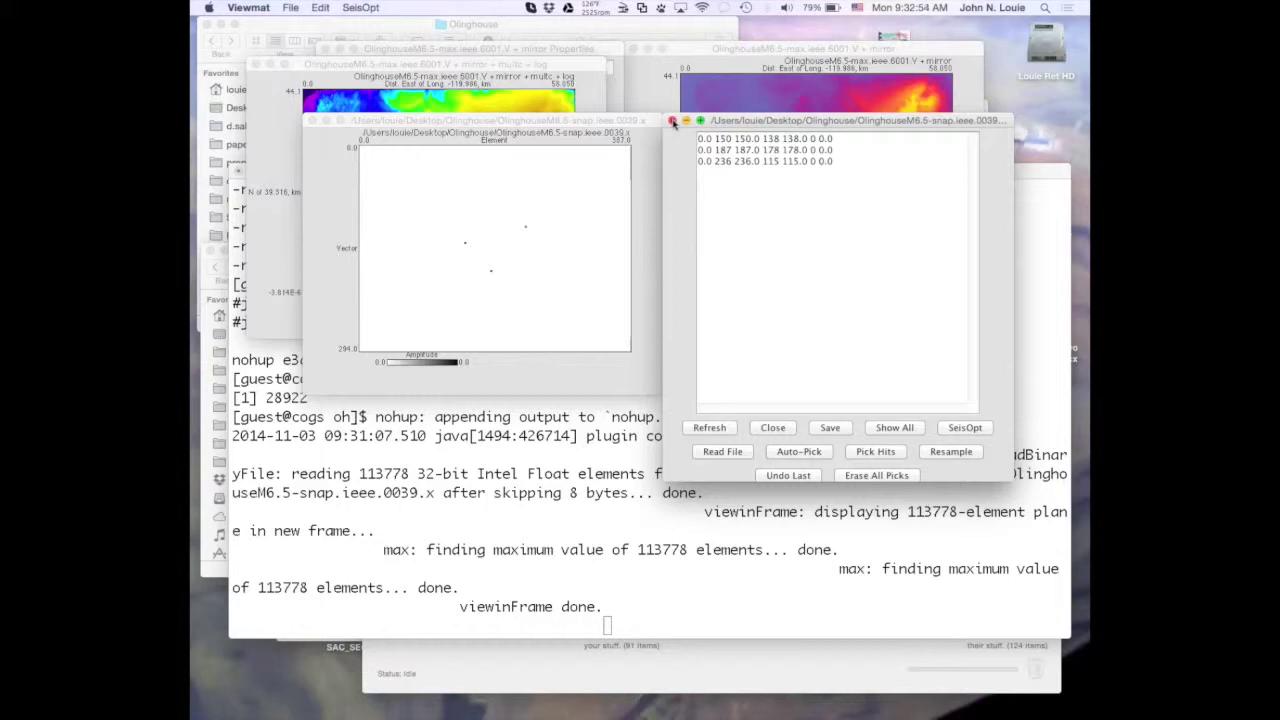
pyautogui.click(633, 681)
# Refresh the server listing and copy the 0084.x, .y and .z snapshots into the local Olinghouse folder.
pyautogui.click(746, 510)
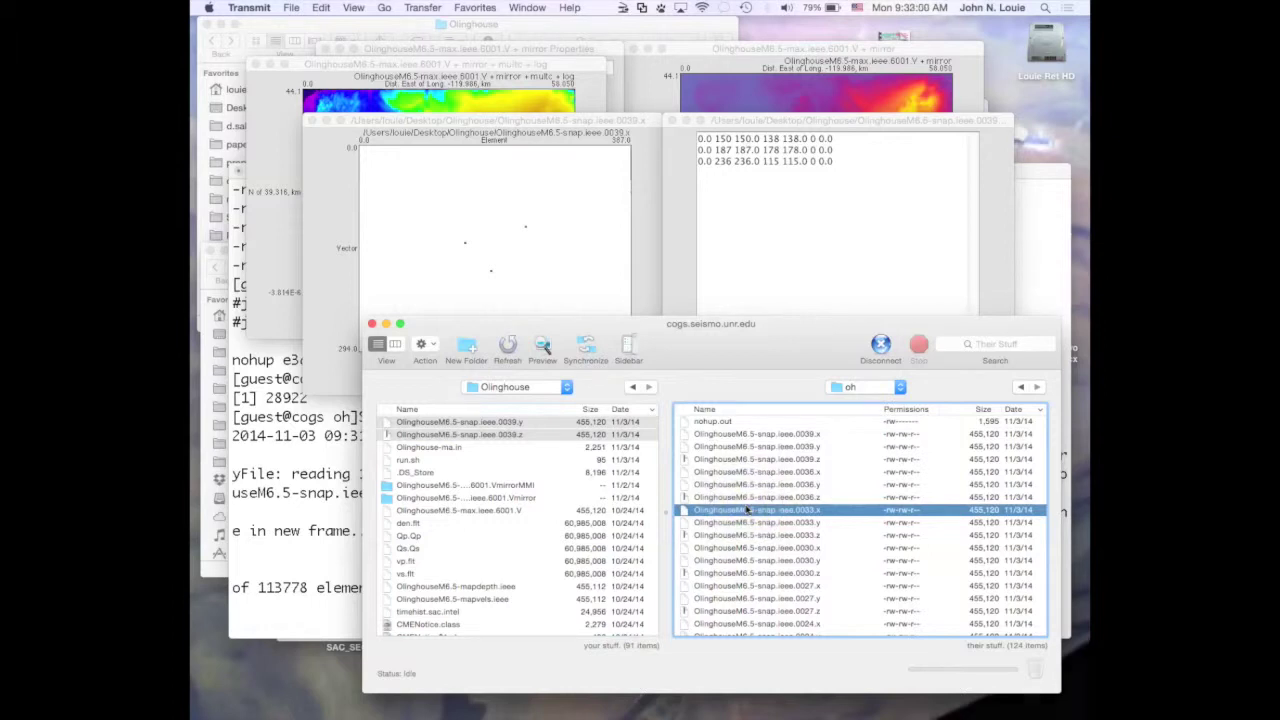
pyautogui.press('super+r')
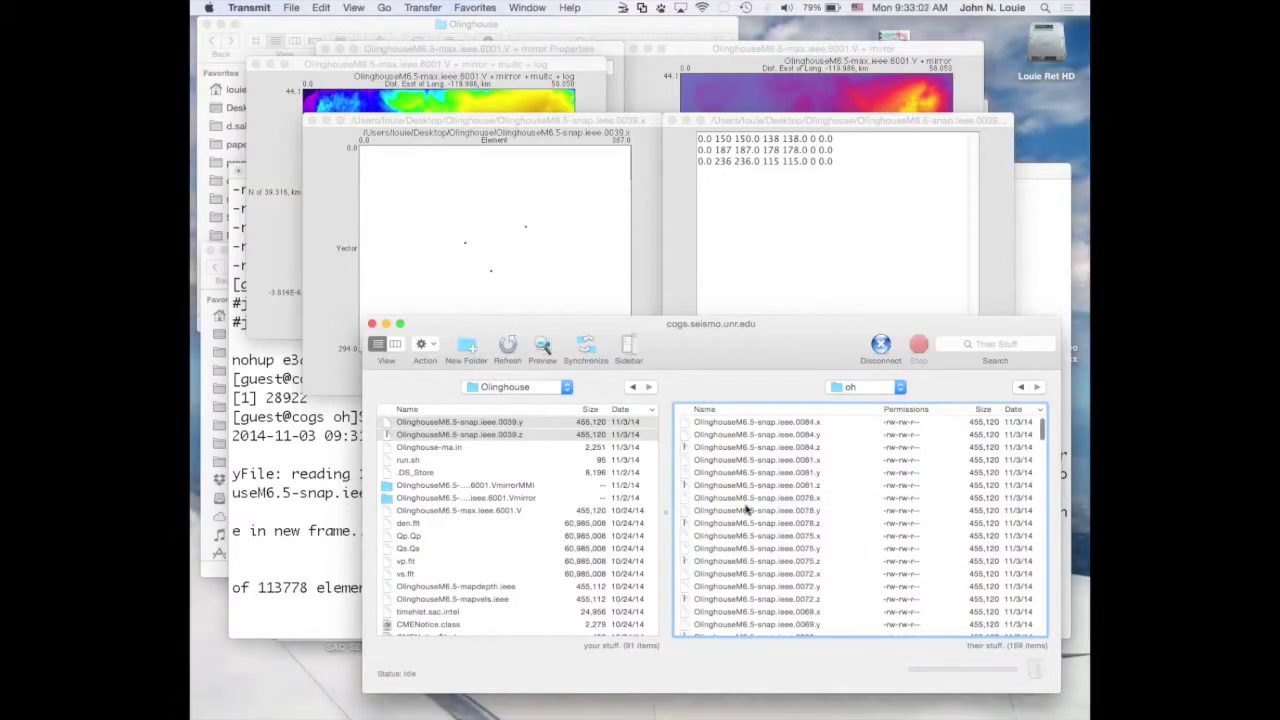
pyautogui.click(685, 422)
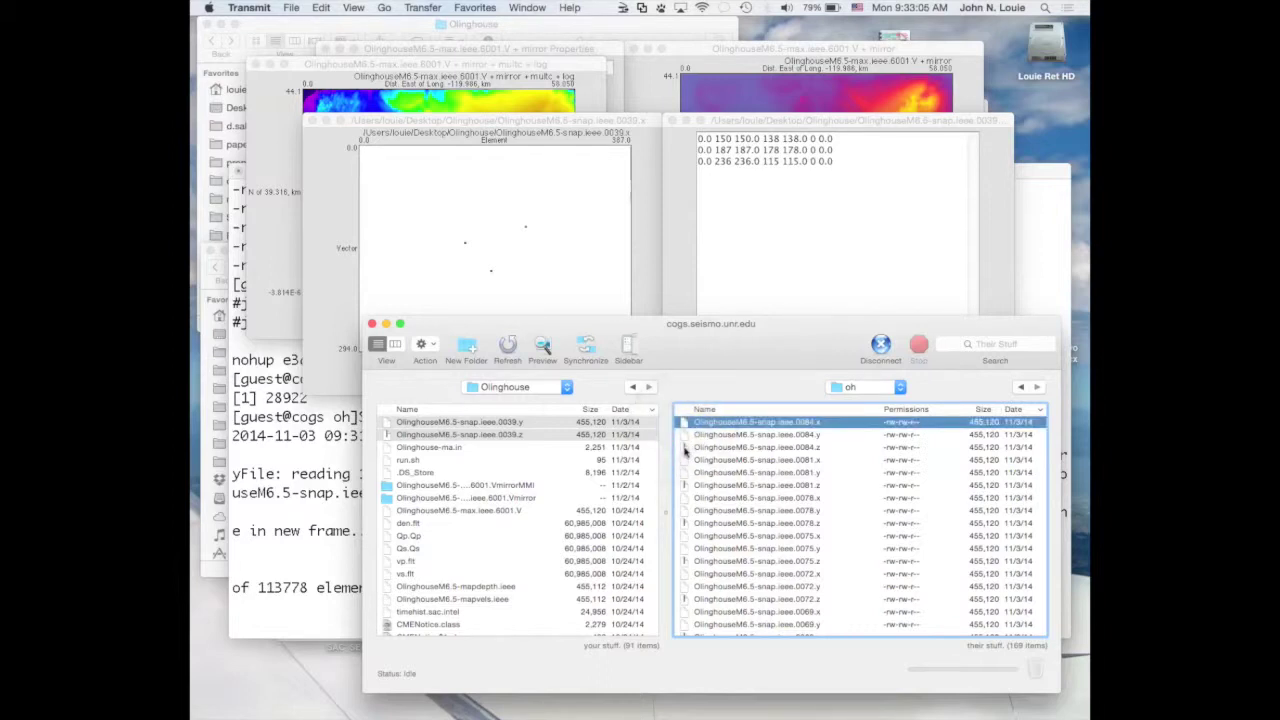
pyautogui.keyDown('shift'); pyautogui.click(684, 447); pyautogui.keyUp('shift')
pyautogui.moveTo(684, 450); pyautogui.dragTo(567, 473)
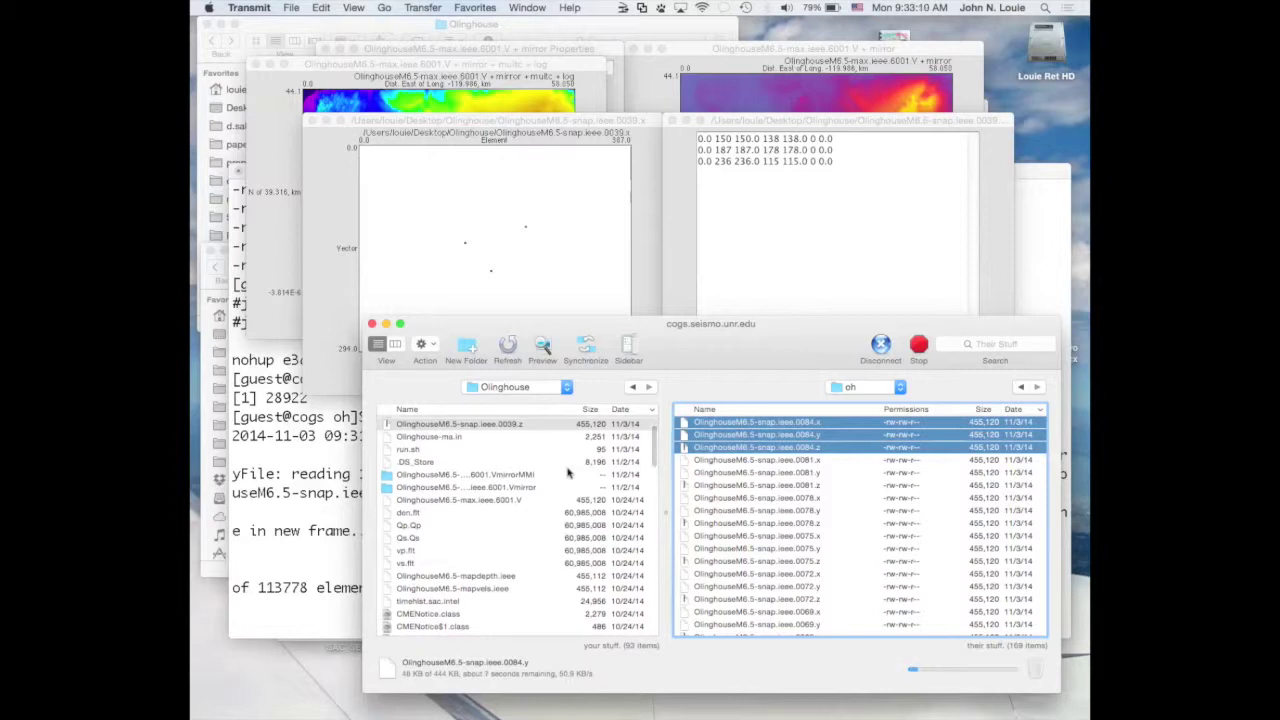
pyautogui.scroll(-2, 567, 473)
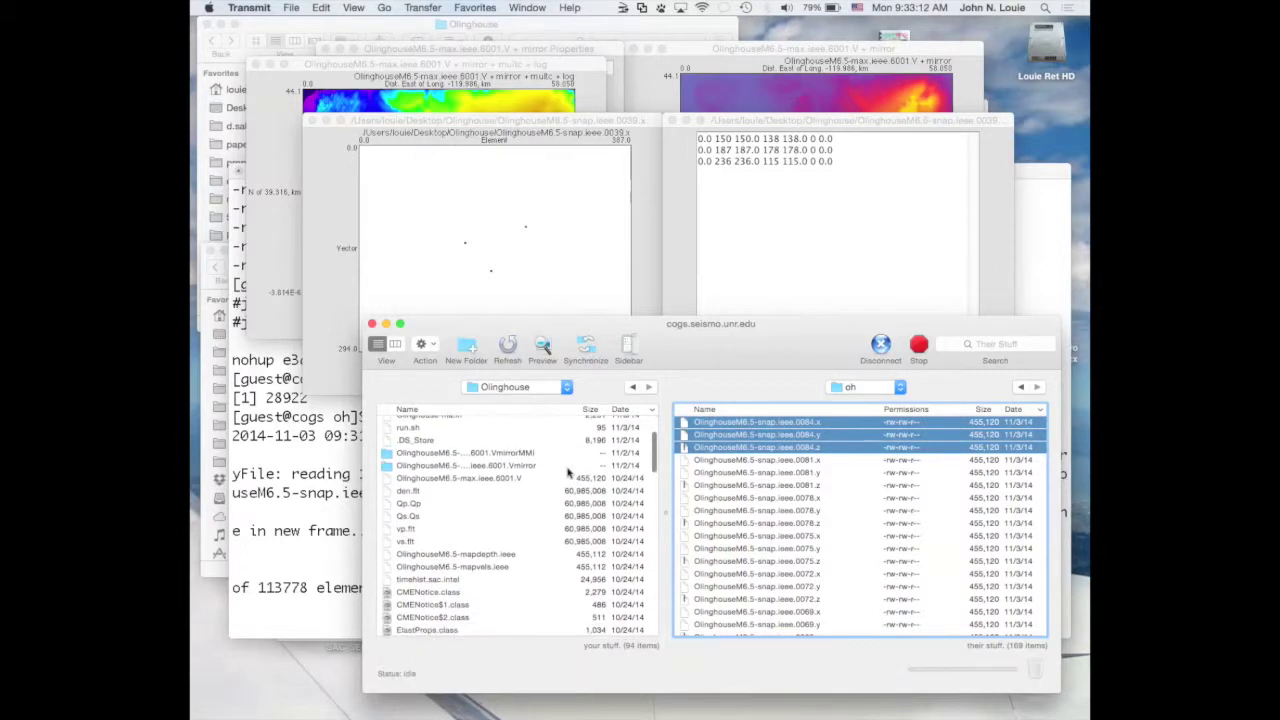
pyautogui.click(527, 232)
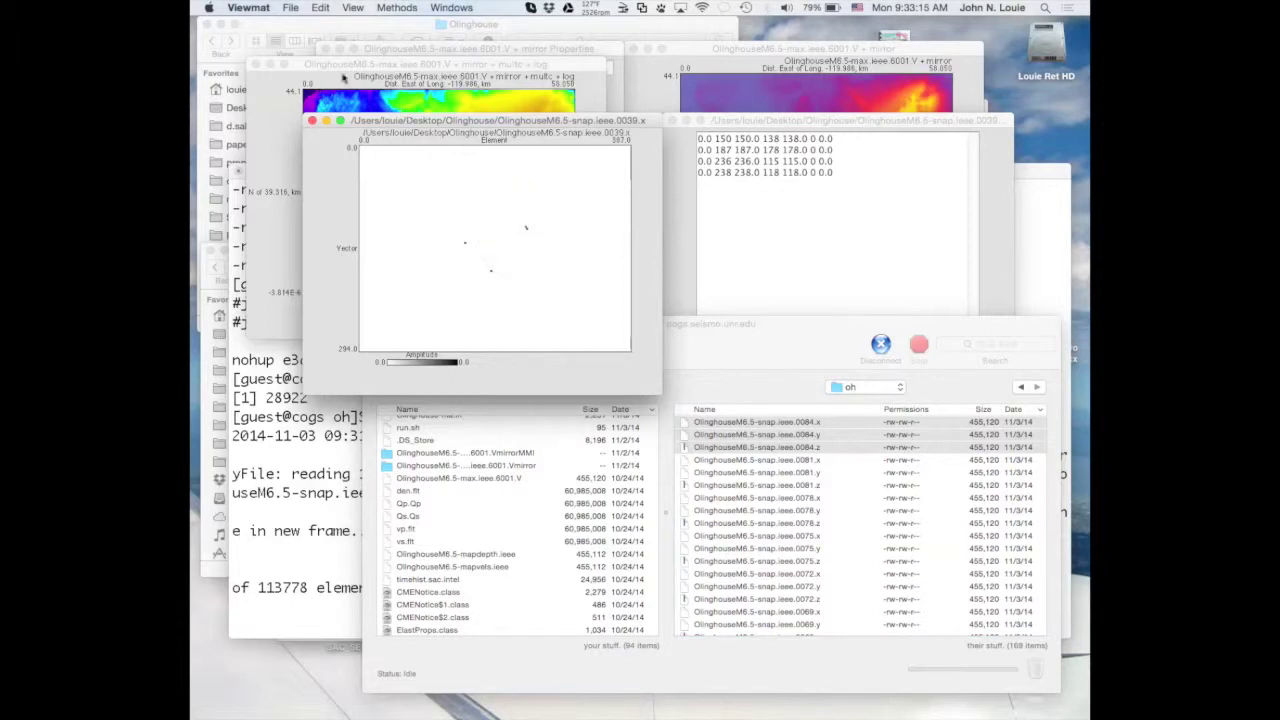
# Read the 0084.x snap file into the plot as 32-Bit Intel Float, skipping 8 bytes.
pyautogui.click(291, 8)
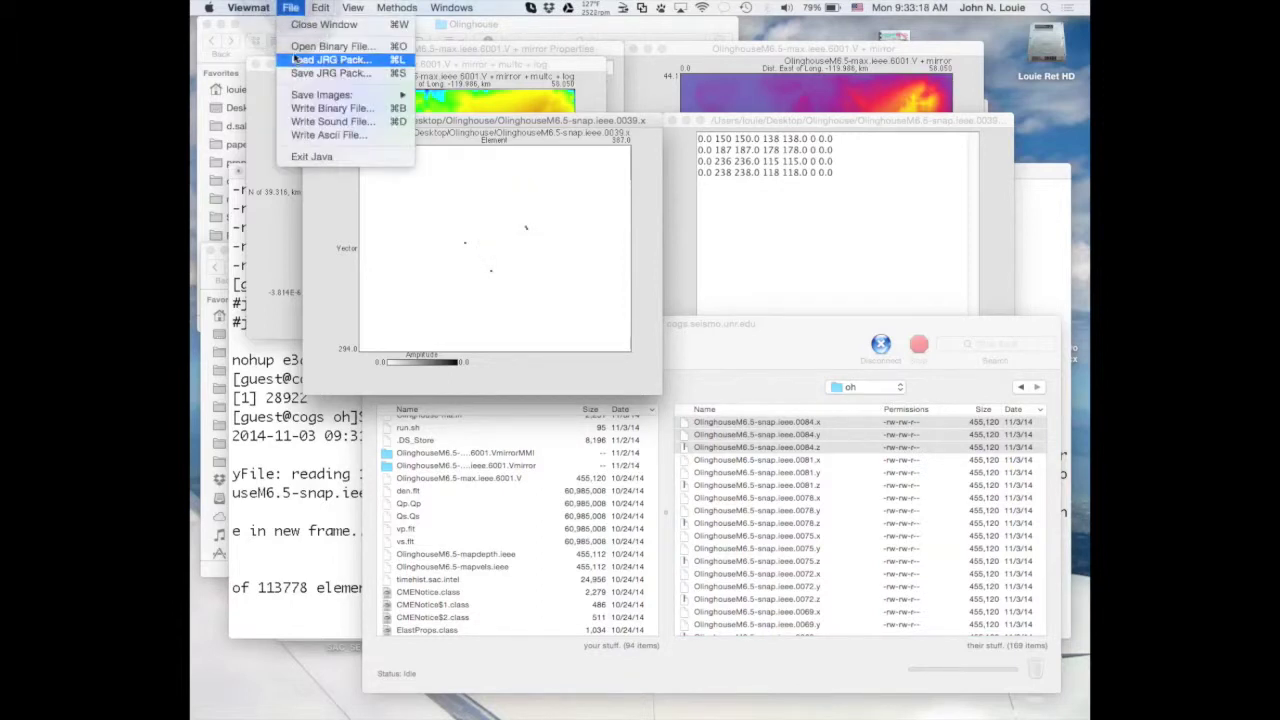
pyautogui.click(298, 47)
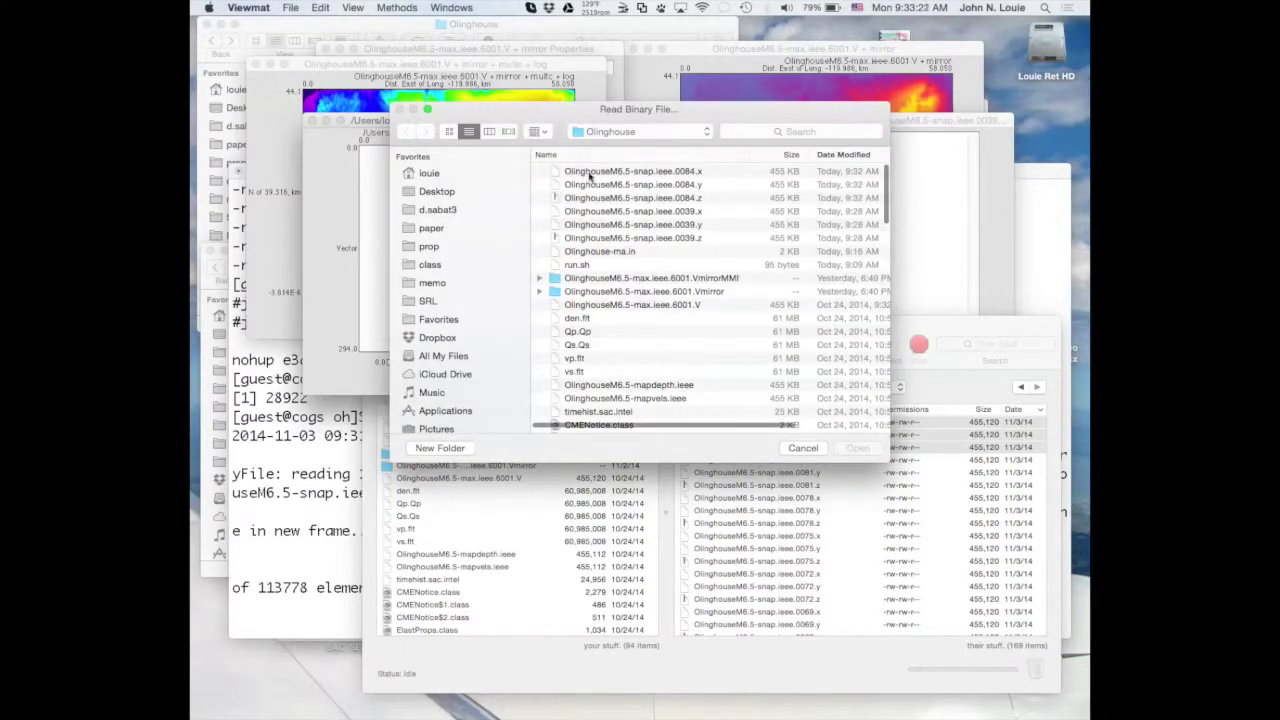
pyautogui.doubleClick(596, 172)
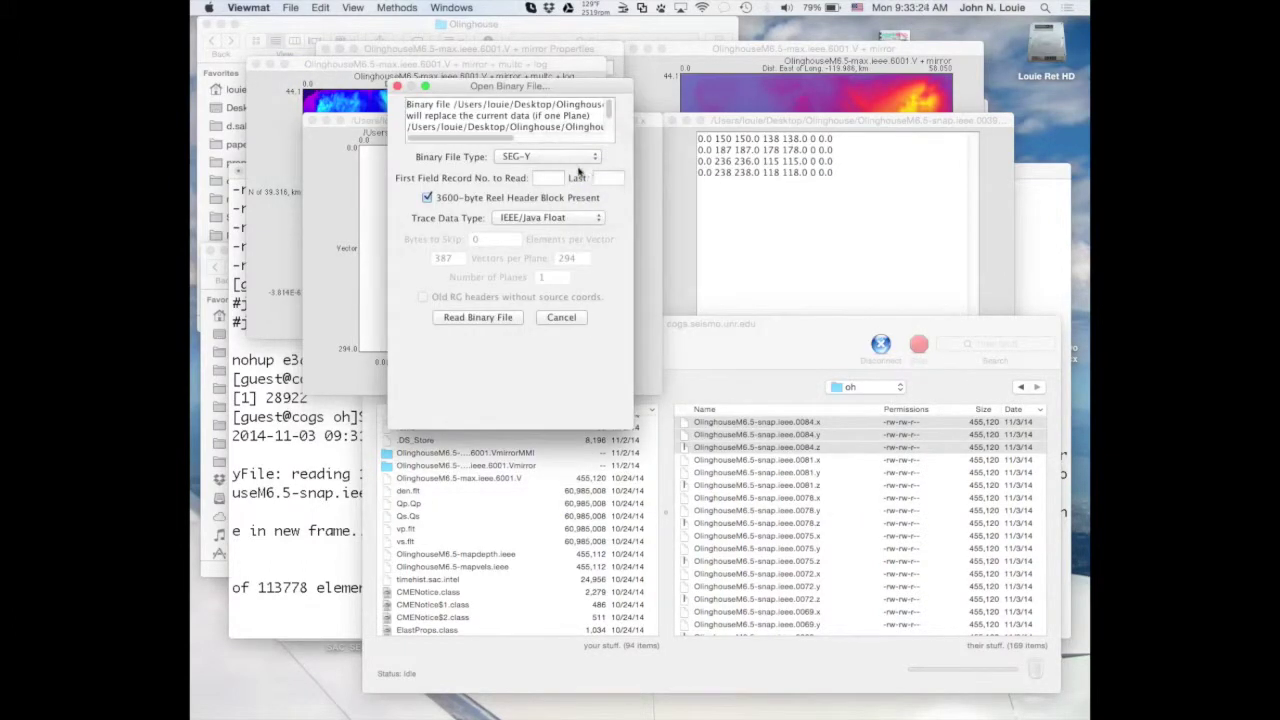
pyautogui.click(573, 158)
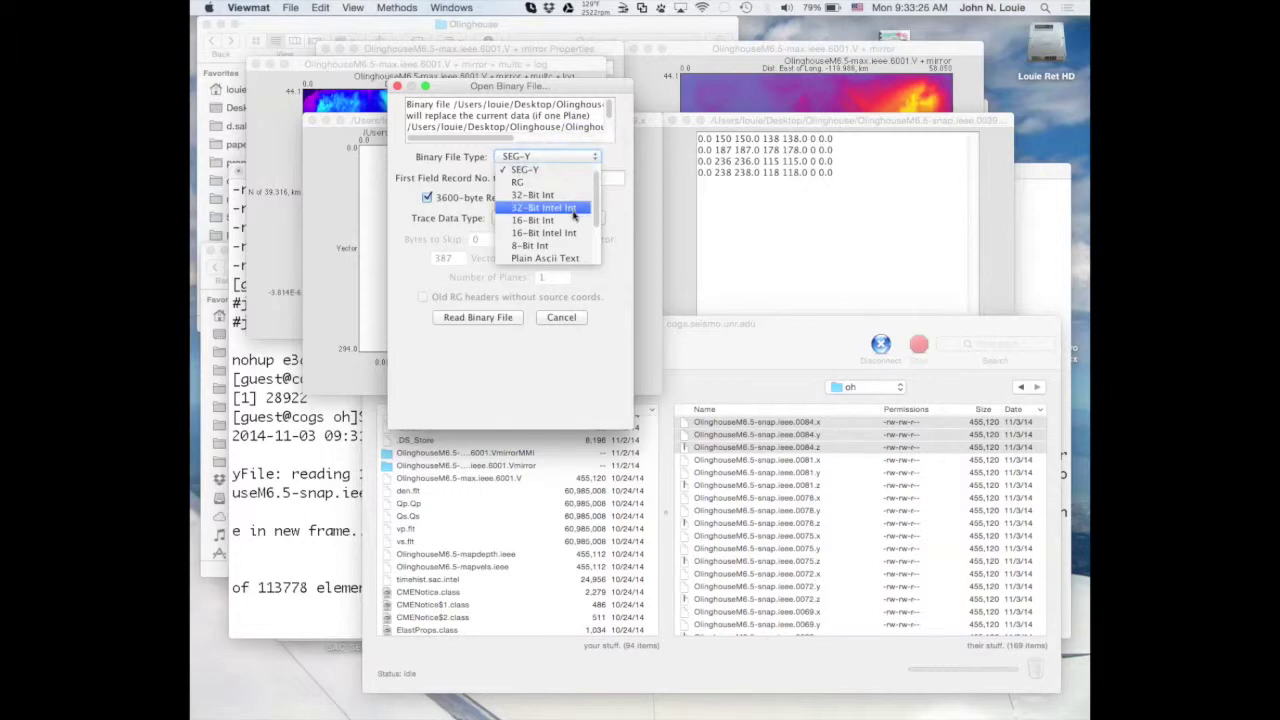
pyautogui.scroll(-3, 573, 210)
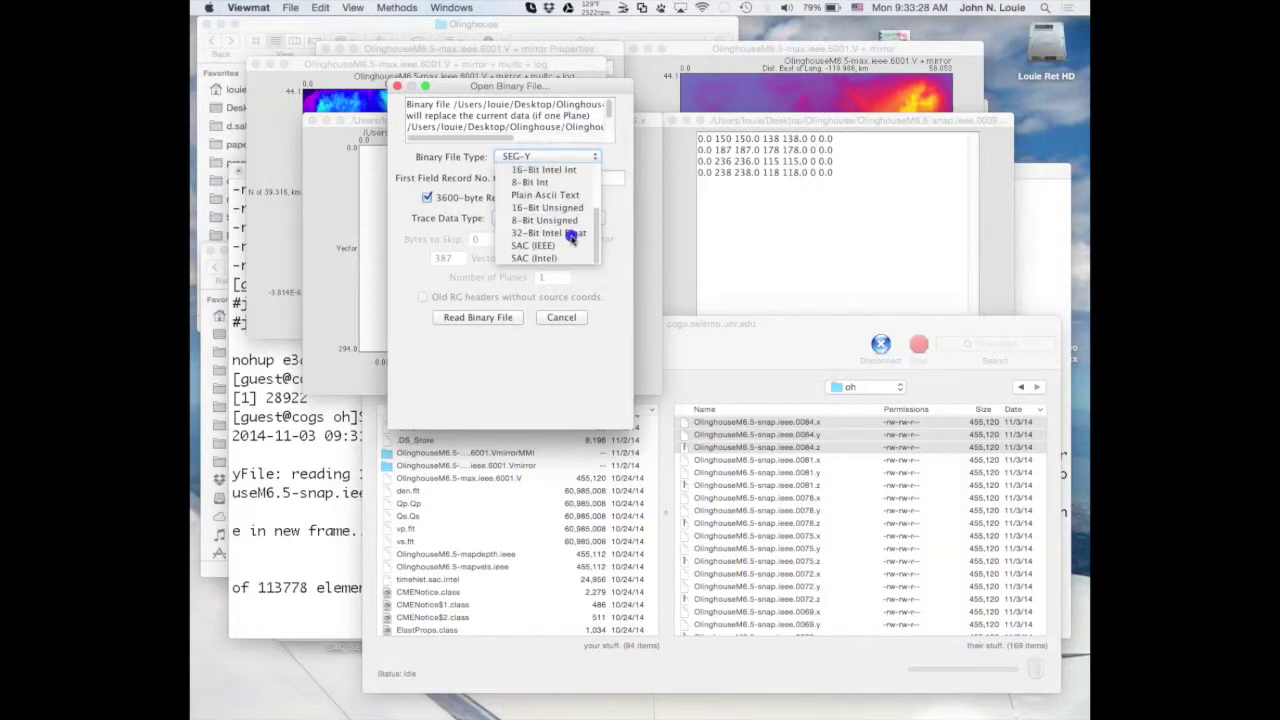
pyautogui.click(571, 233)
pyautogui.doubleClick(485, 239)
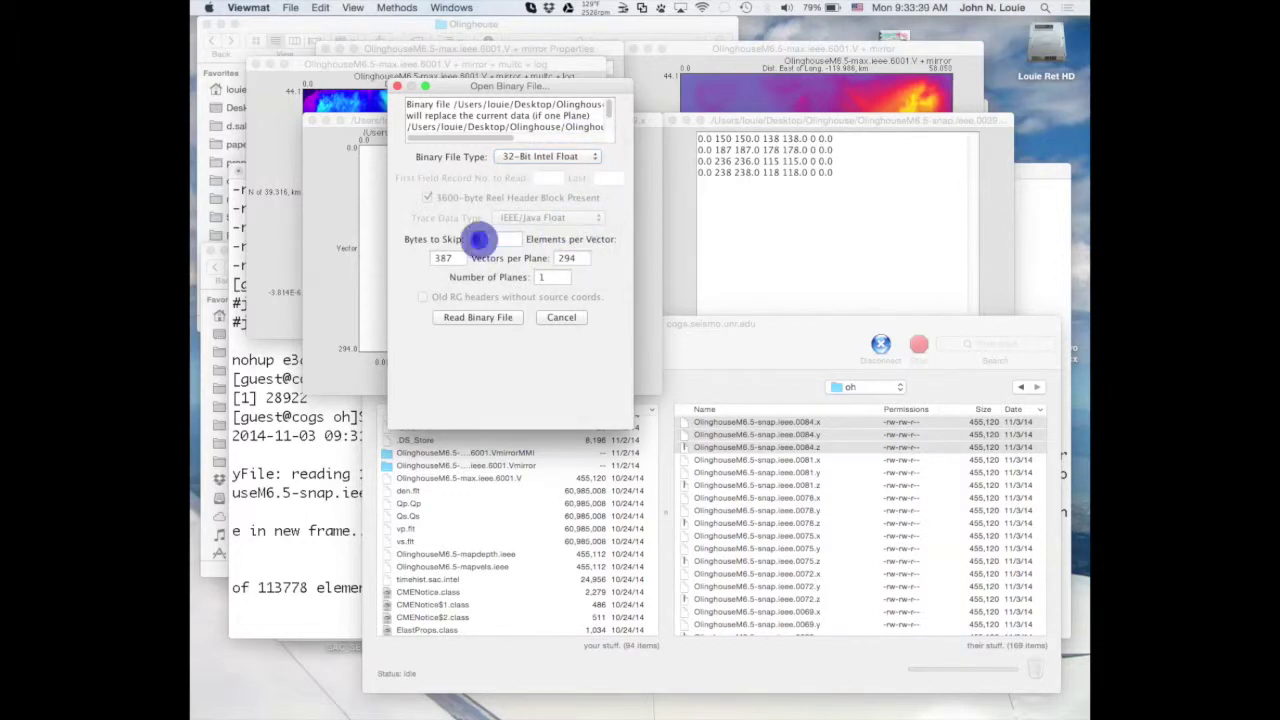
pyautogui.write('8')
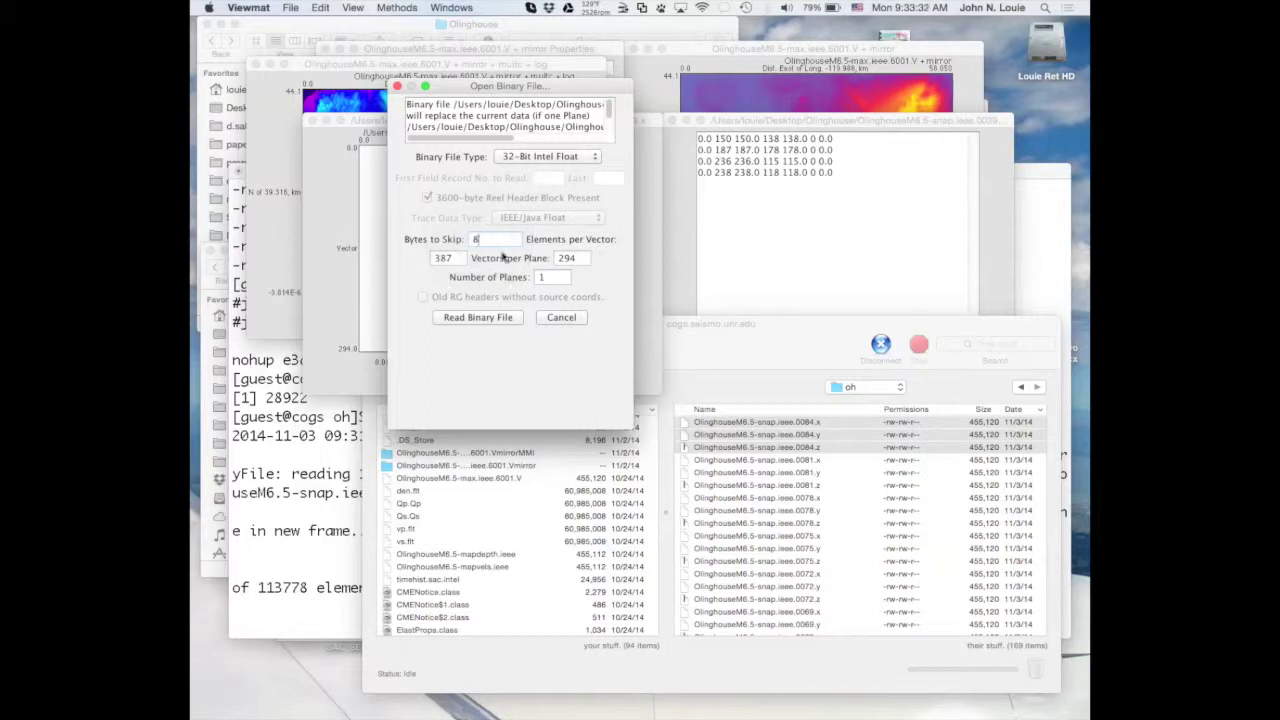
pyautogui.press('Tab')
pyautogui.click(489, 320)
pyautogui.click(489, 317)
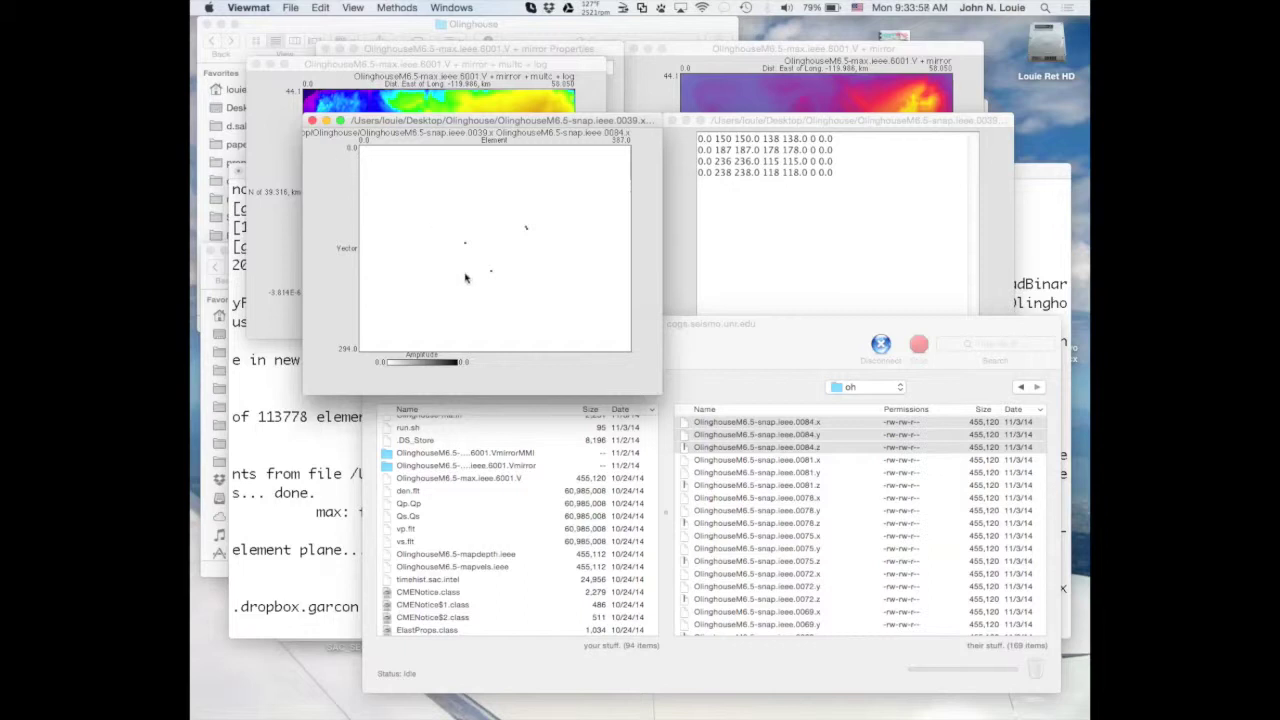
# Refresh the Transmit server listing, download 0096.x locally, and pick a point on the snap plot.
pyautogui.click(738, 346)
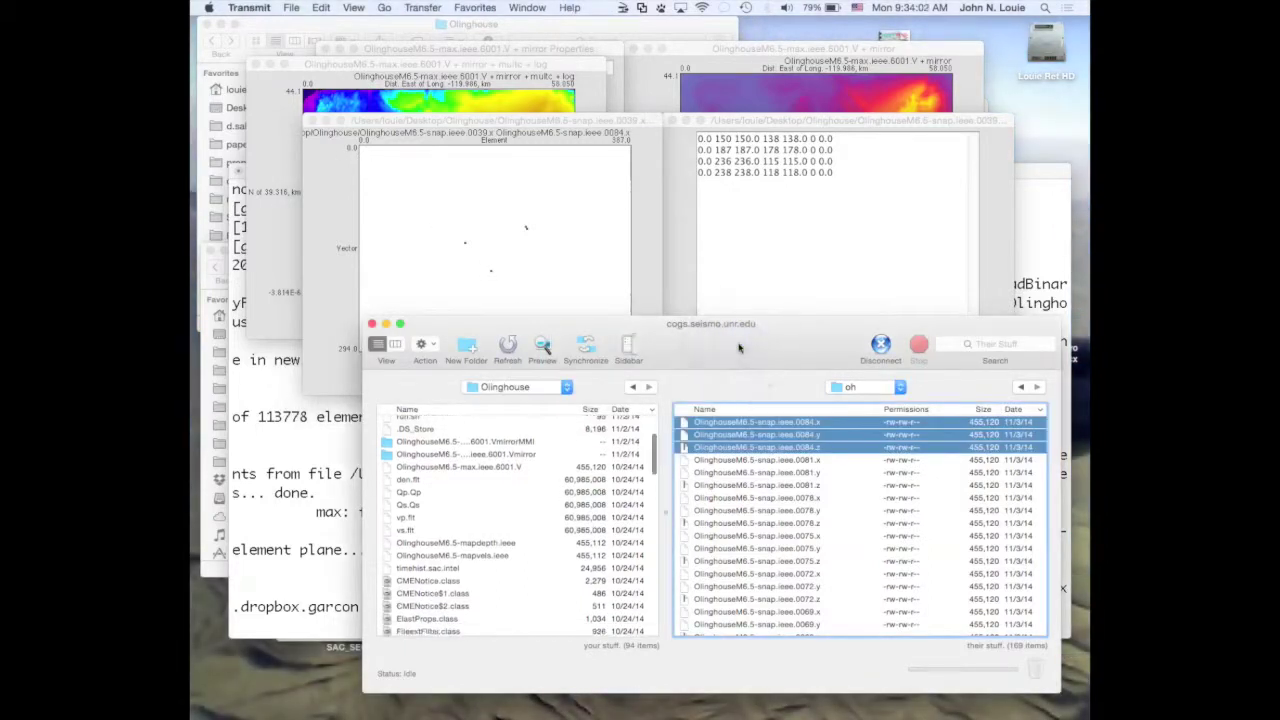
pyautogui.press('super+r')
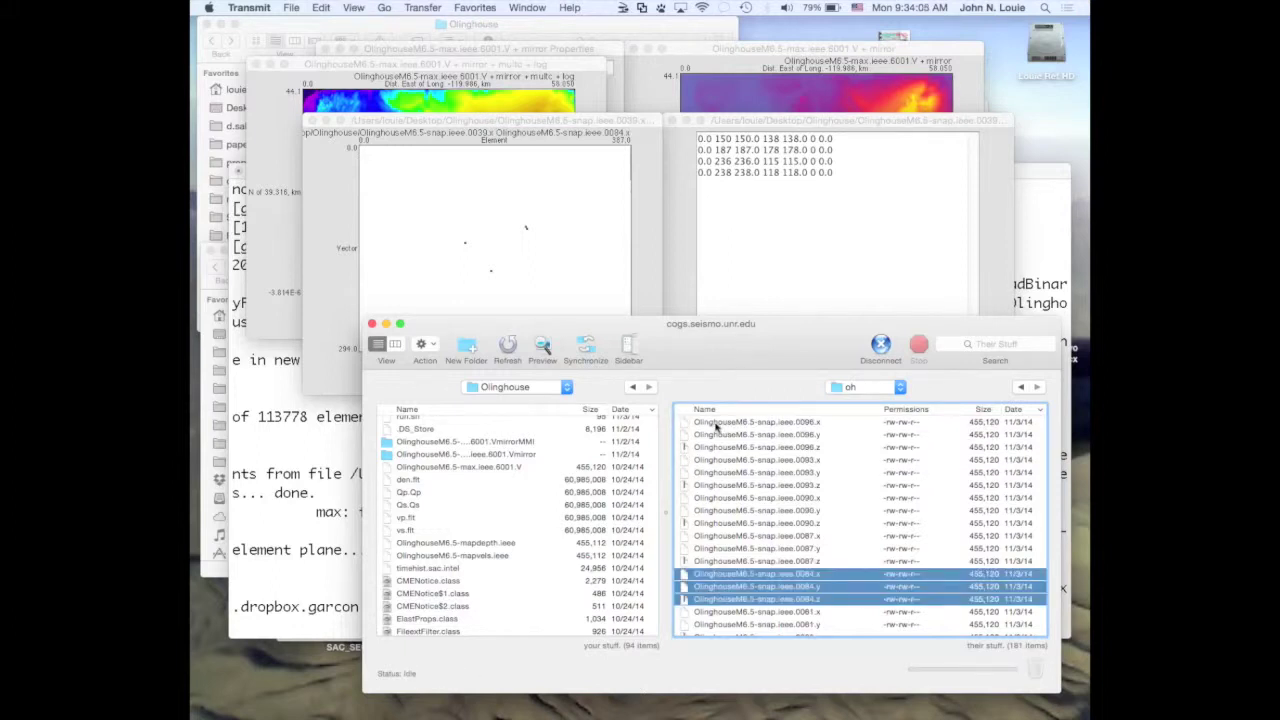
pyautogui.moveTo(684, 424); pyautogui.dragTo(578, 458)
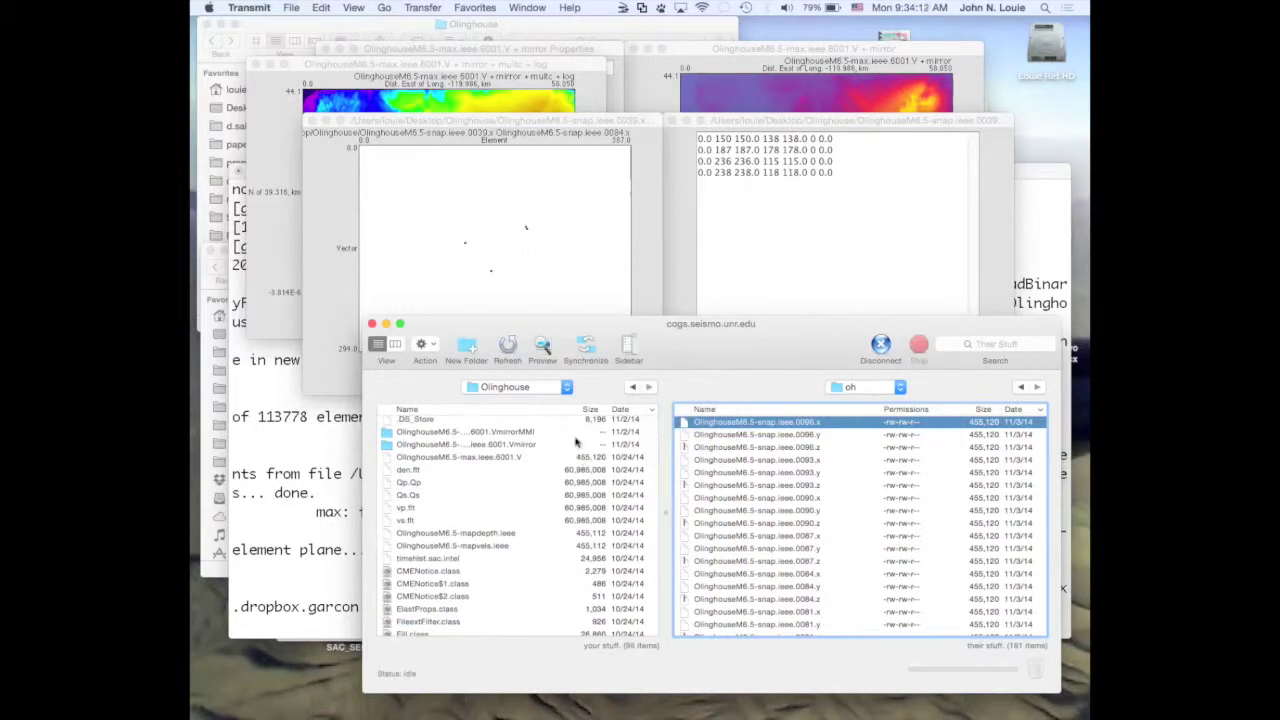
pyautogui.click(531, 263)
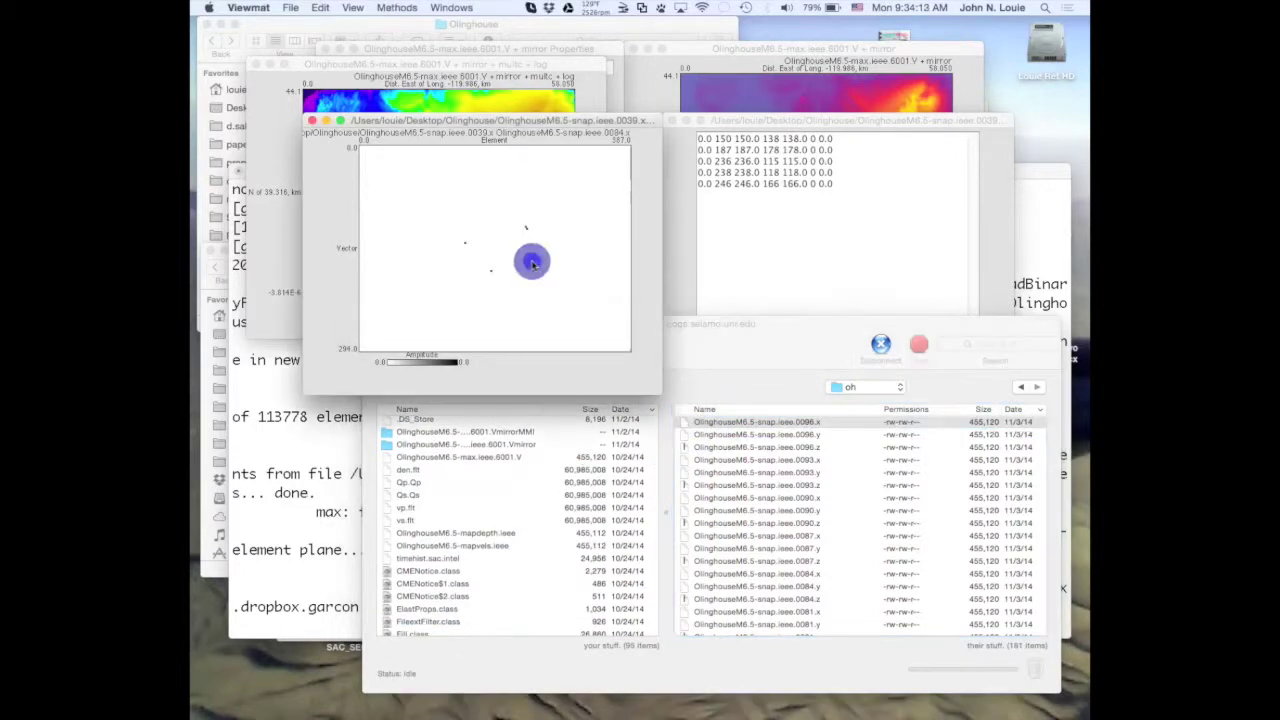
# Read OlinghouseM6.5-snap.ieee.0096.x as 32-Bit Intel Float skipping 8 bytes, then bring Terminal forward.
pyautogui.click(289, 9)
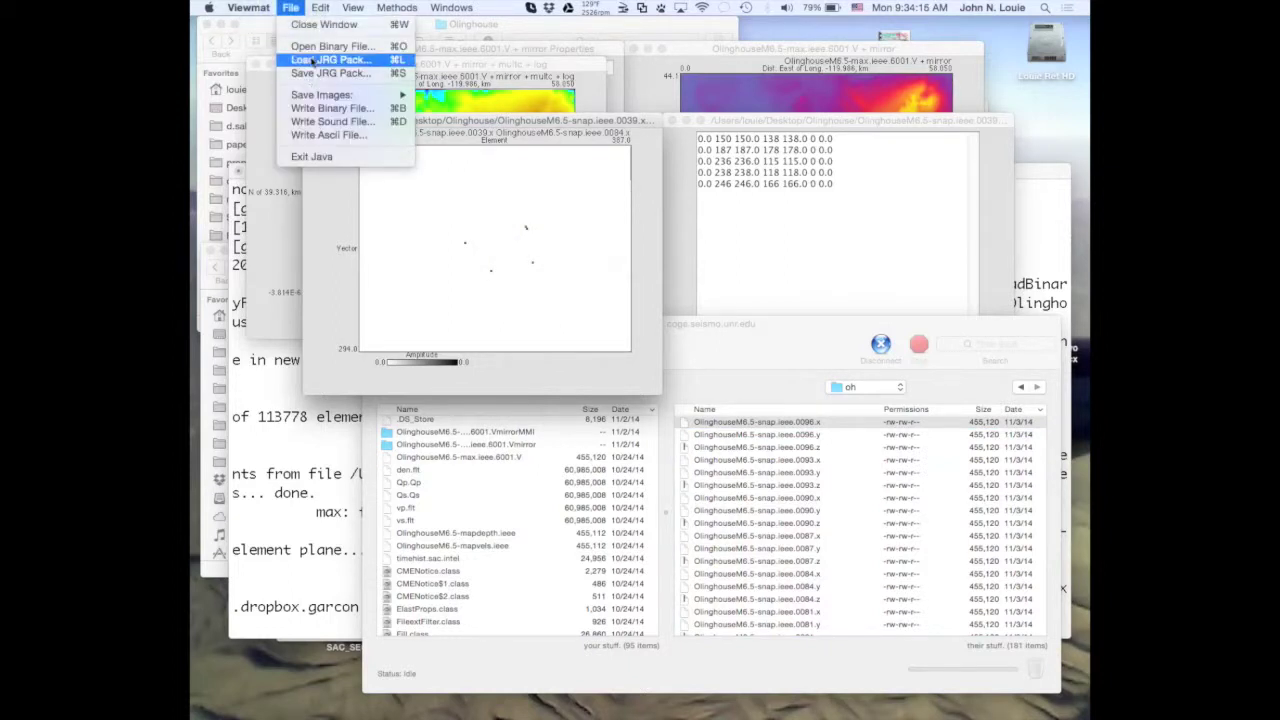
pyautogui.click(317, 46)
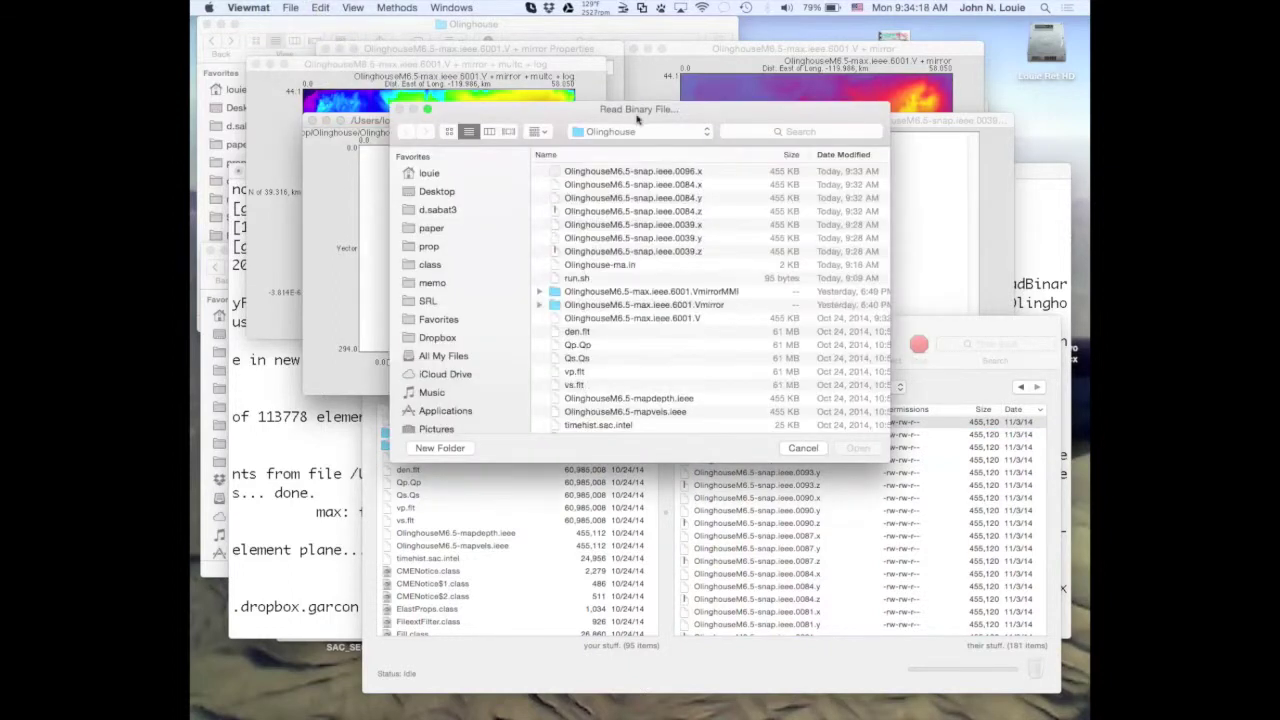
pyautogui.doubleClick(666, 174)
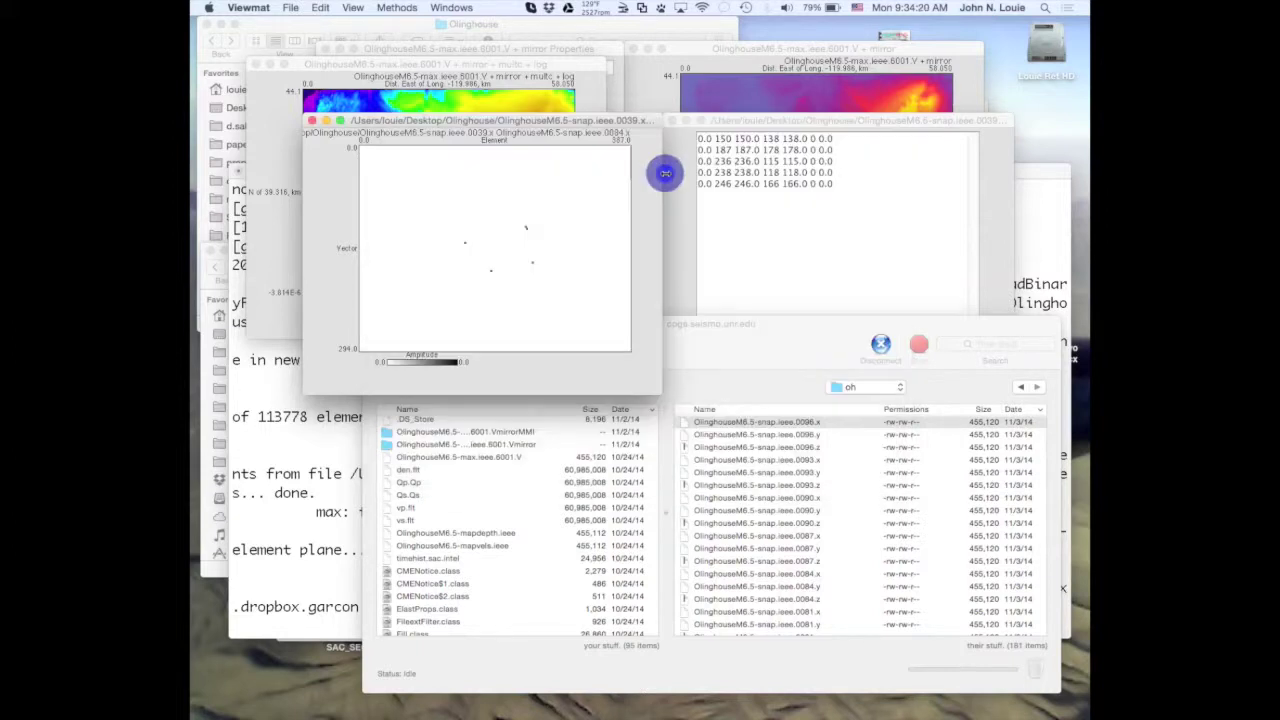
pyautogui.click(560, 158)
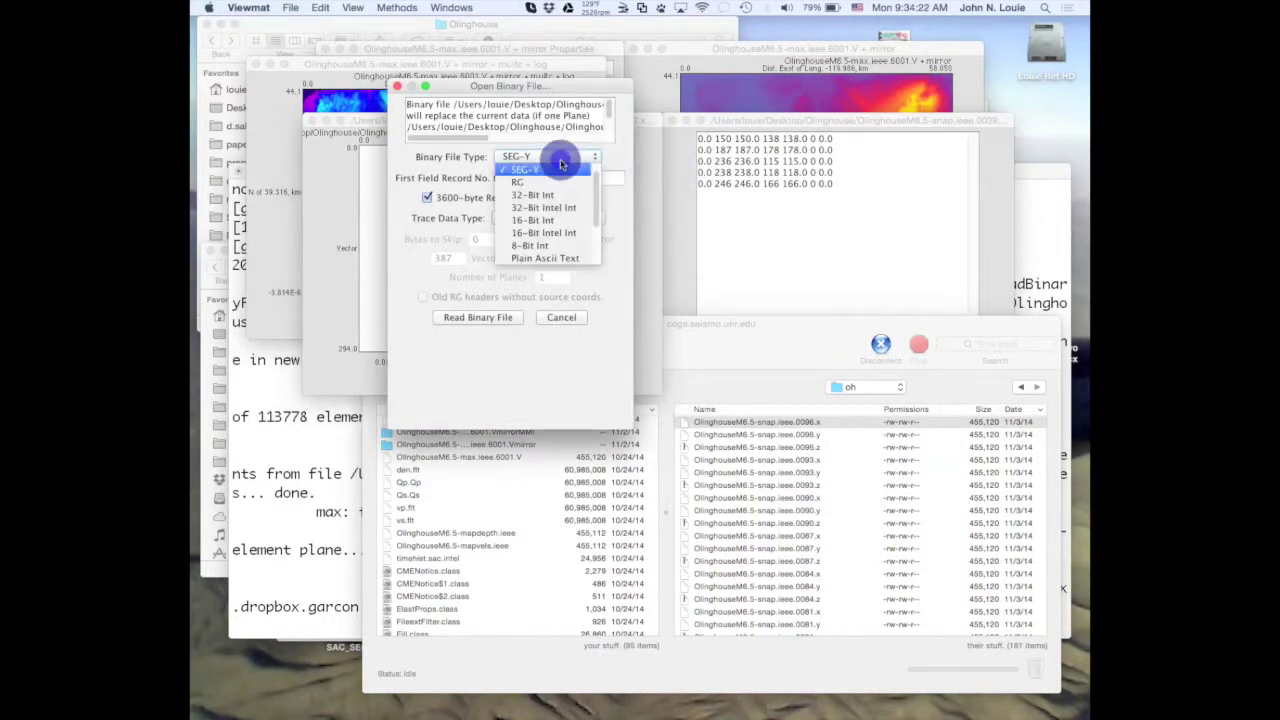
pyautogui.scroll(-3, 562, 228)
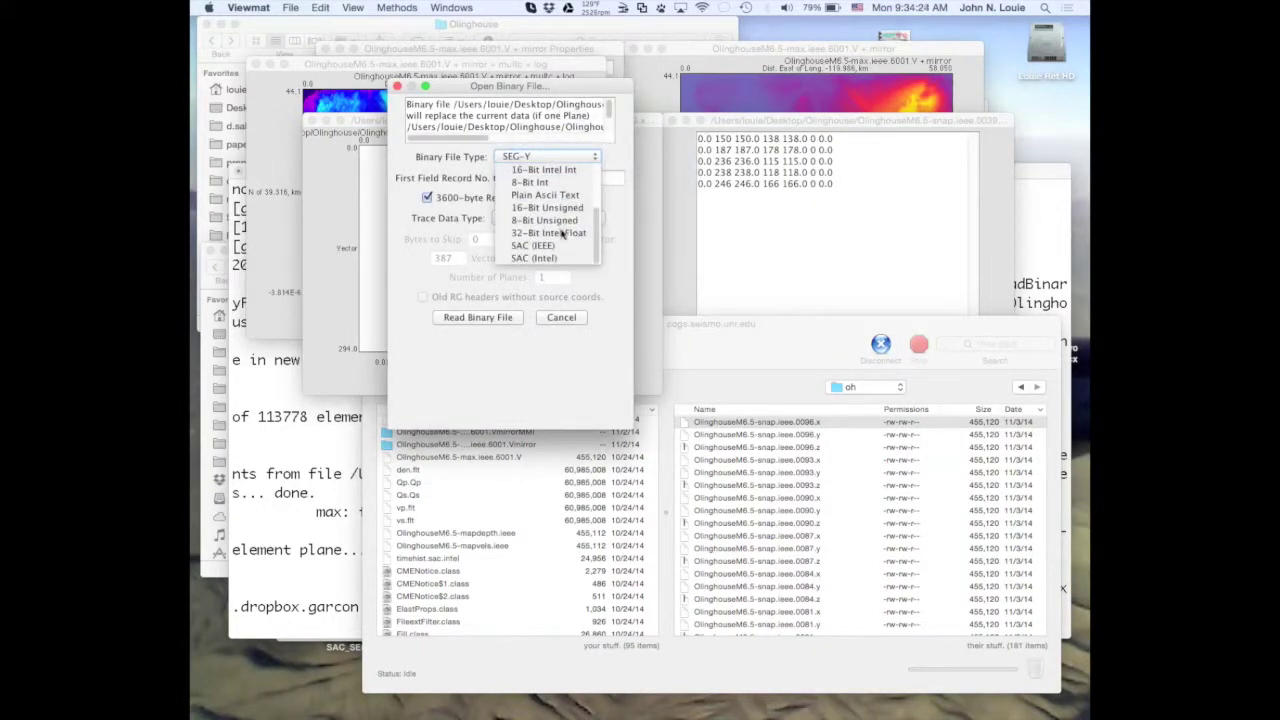
pyautogui.click(562, 232)
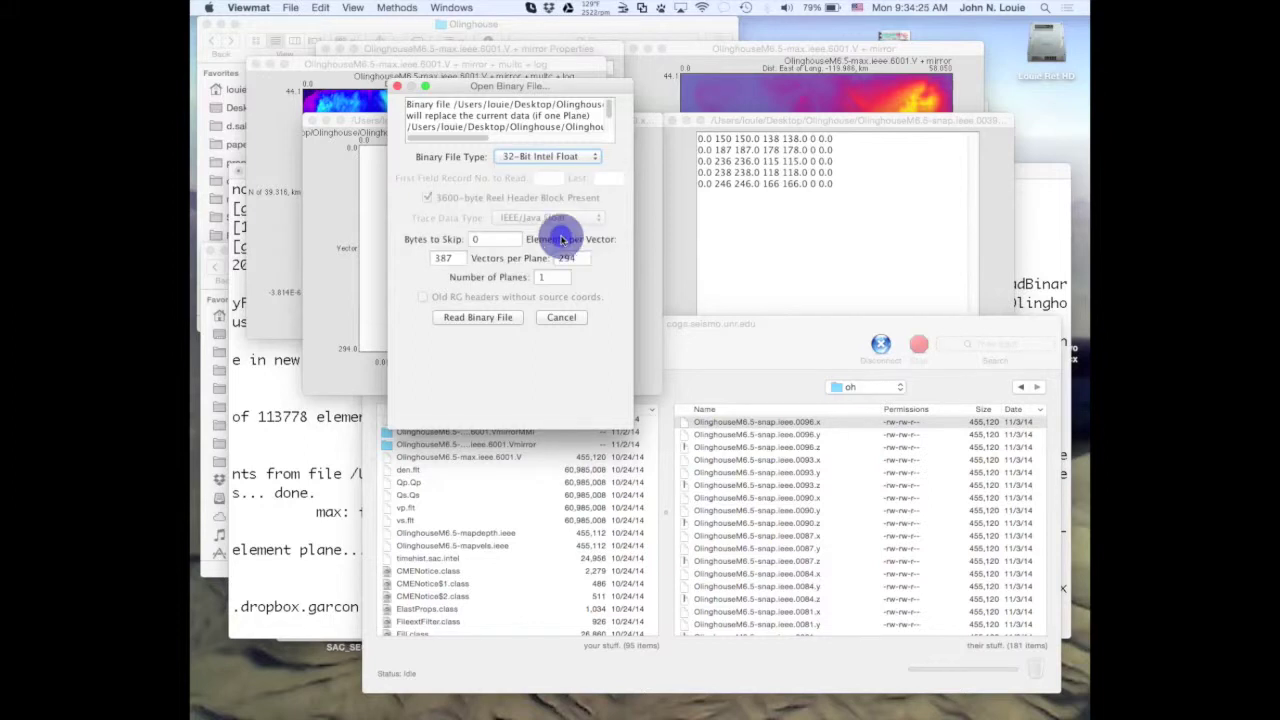
pyautogui.doubleClick(476, 240)
pyautogui.write('8')
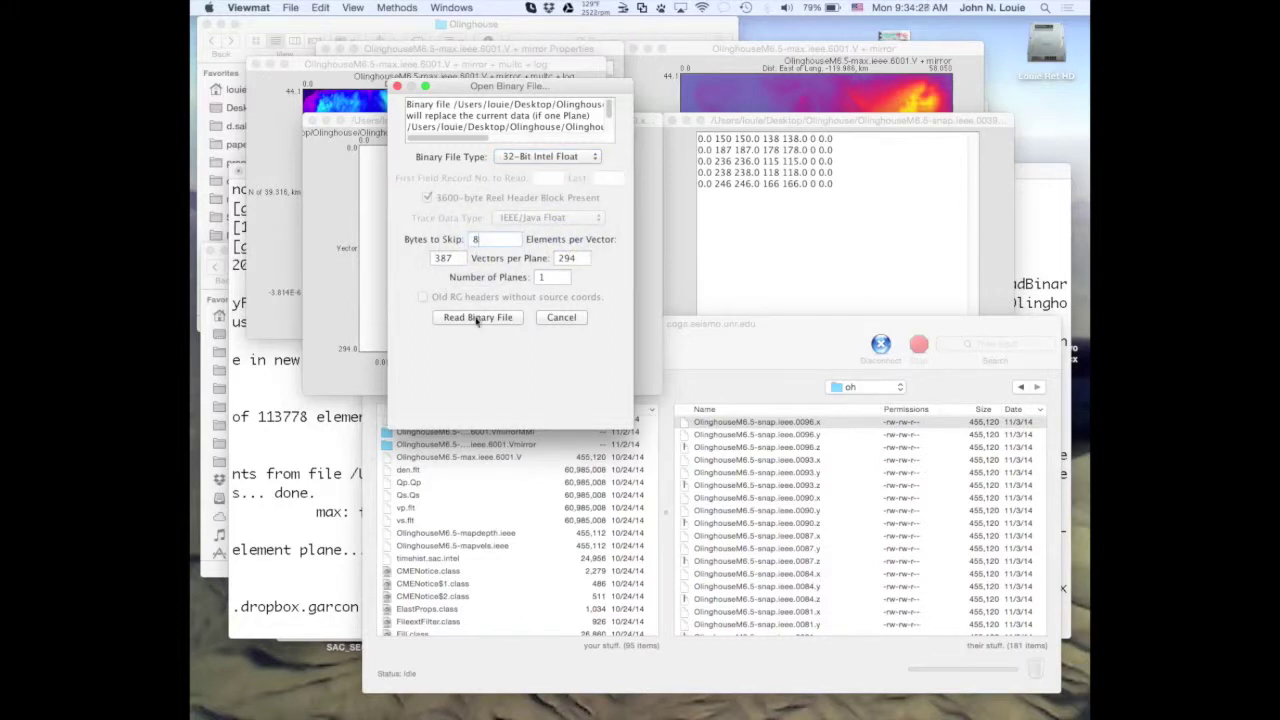
pyautogui.click(477, 317)
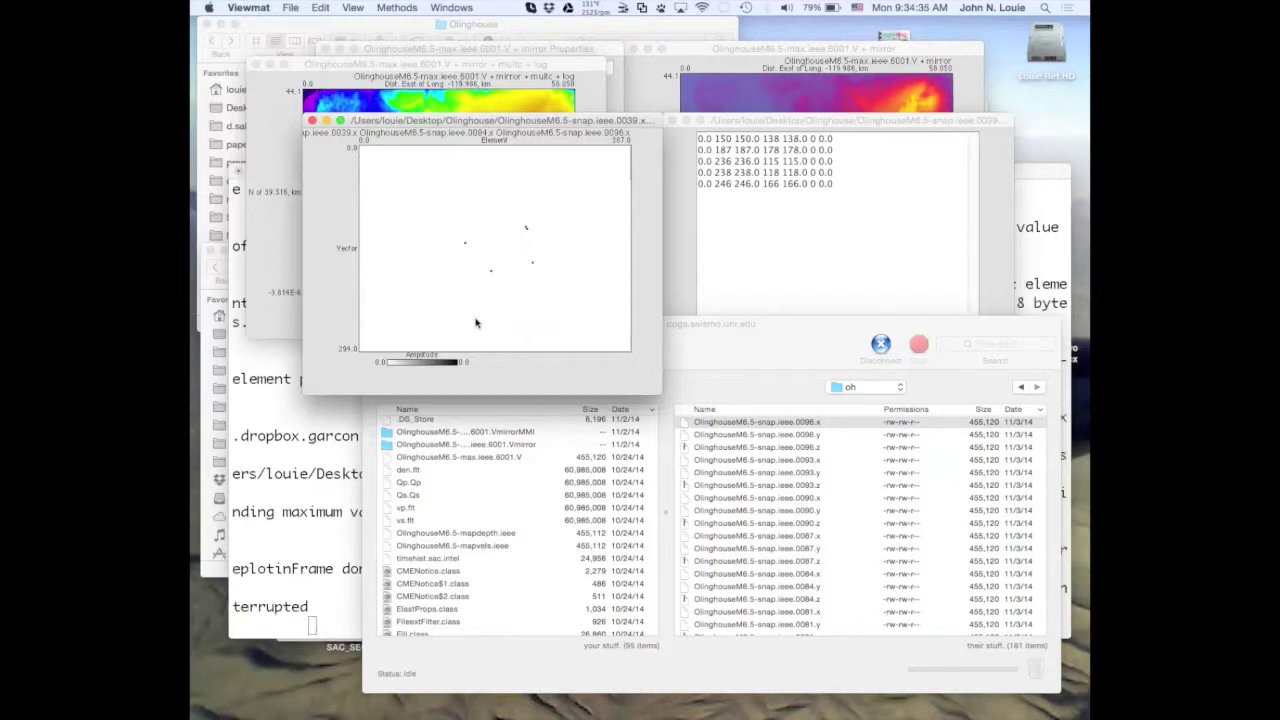
pyautogui.click(314, 486)
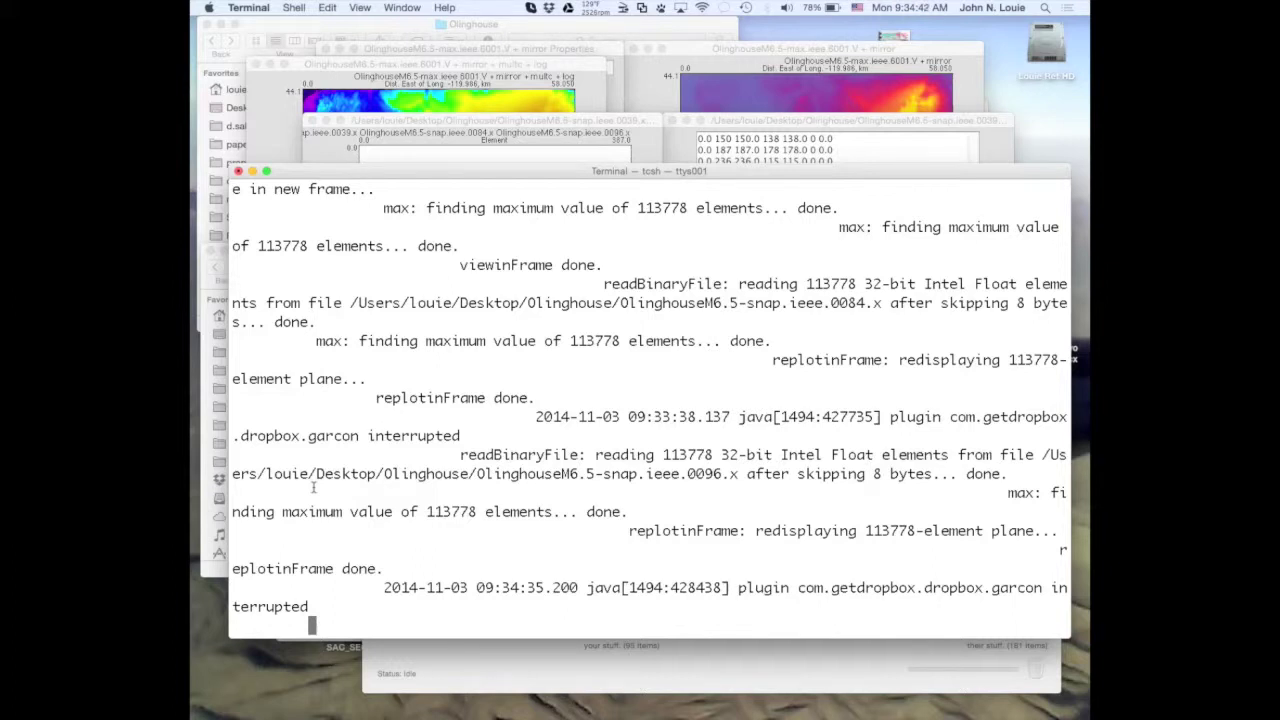
# Get a fresh Terminal prompt, then bring the Viewmat plot and Transmit browser forward.
pyautogui.press('Return')
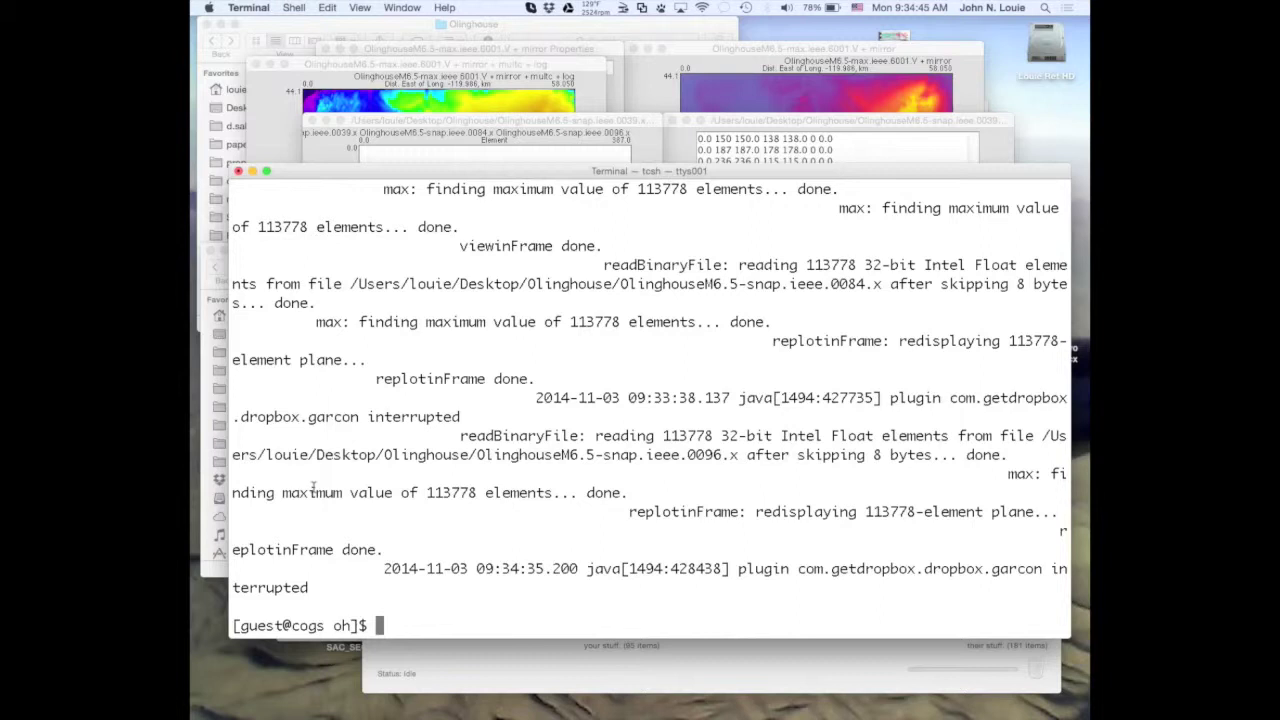
pyautogui.click(373, 121)
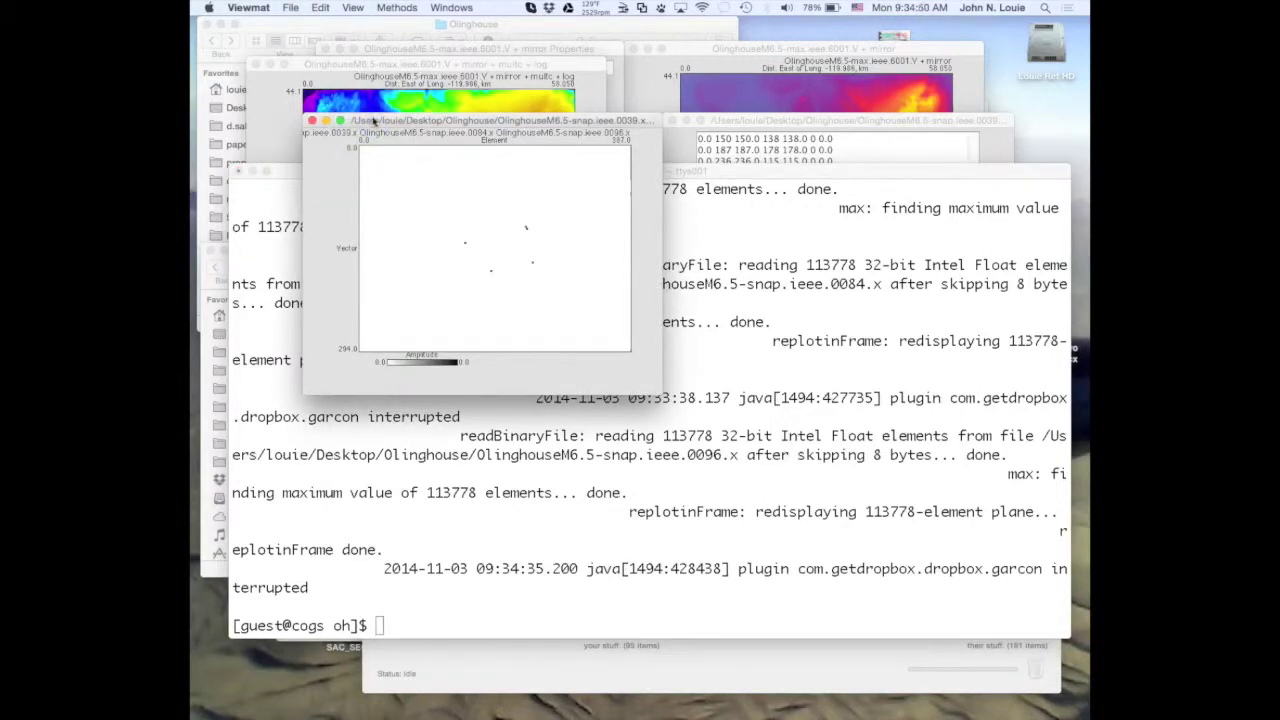
pyautogui.click(576, 669)
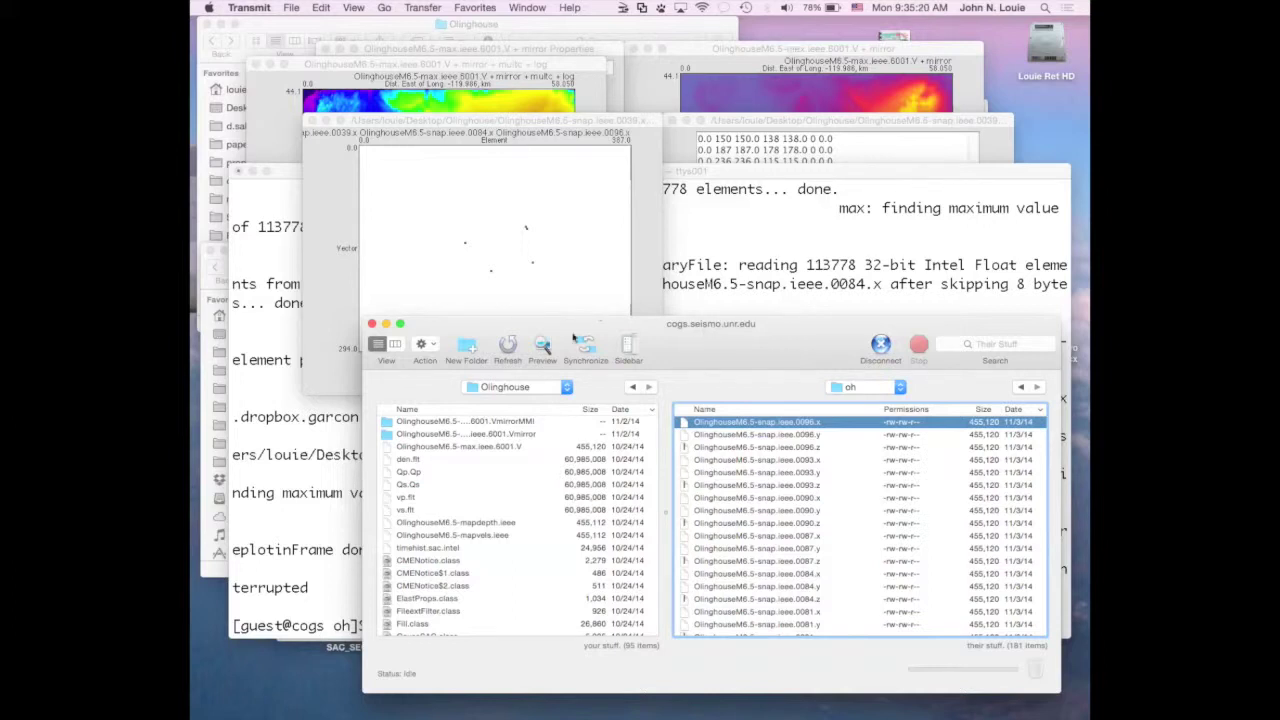
pyautogui.click(532, 6)
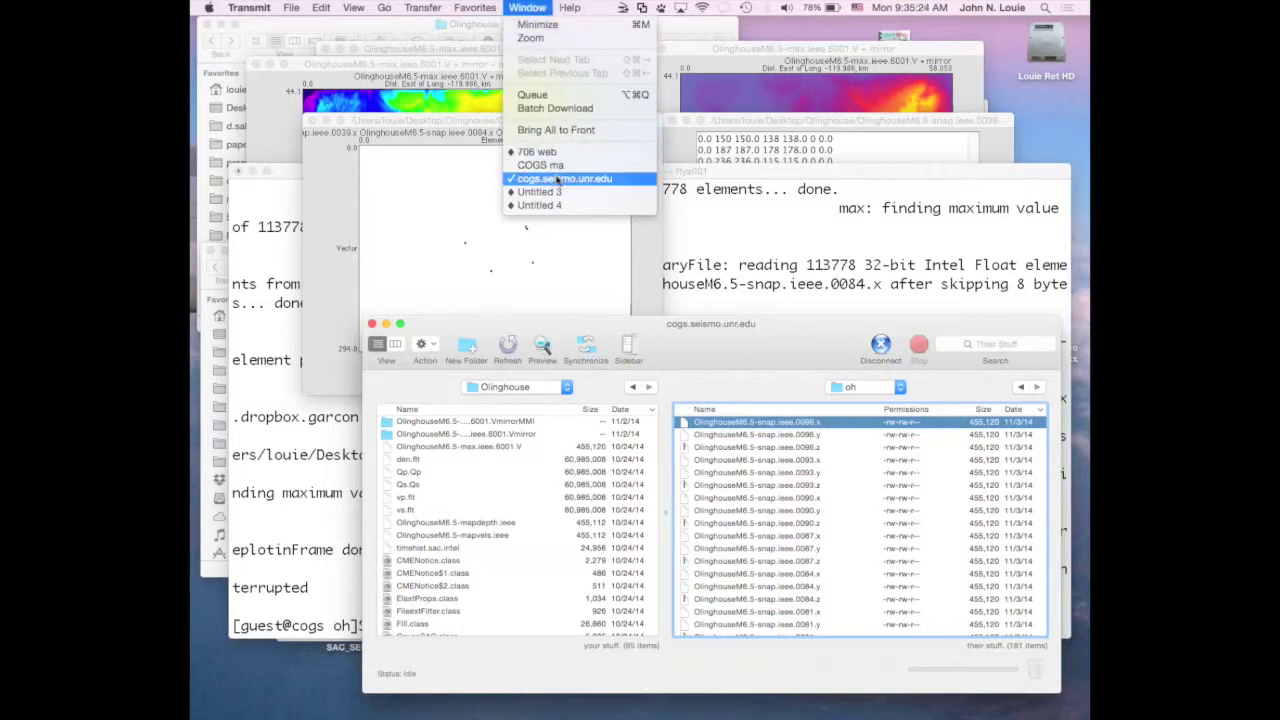
# Switch to the COGS ma window, browse the remote Olinghouse list, and select OlinghouseM6.5-snap.ieee.6000.x.
pyautogui.click(540, 165)
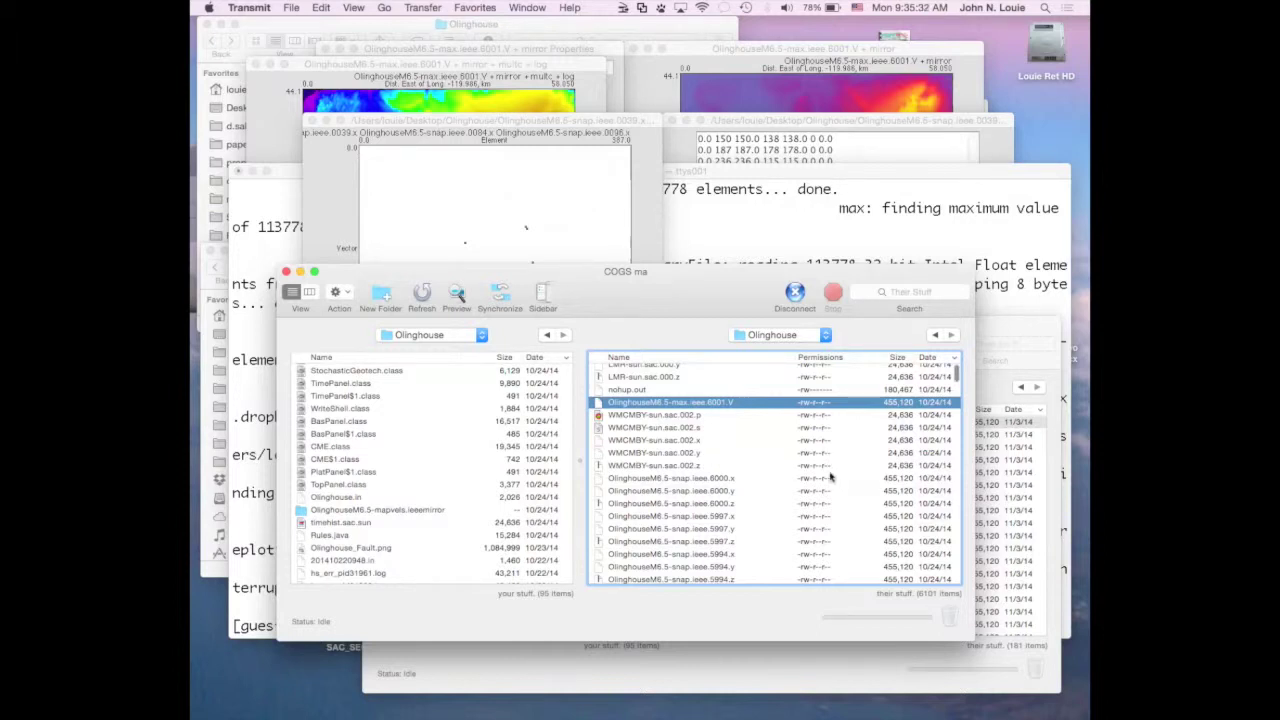
pyautogui.scroll(4, 830, 472)
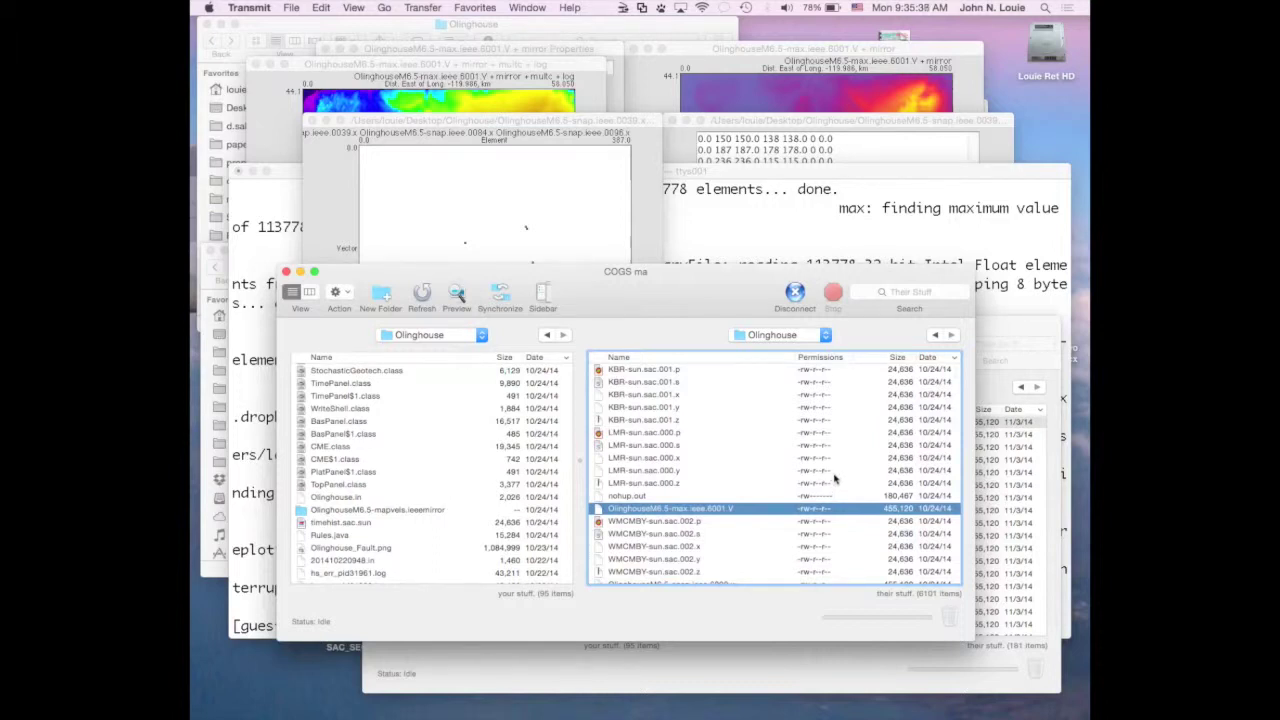
pyautogui.scroll(-5, 835, 480)
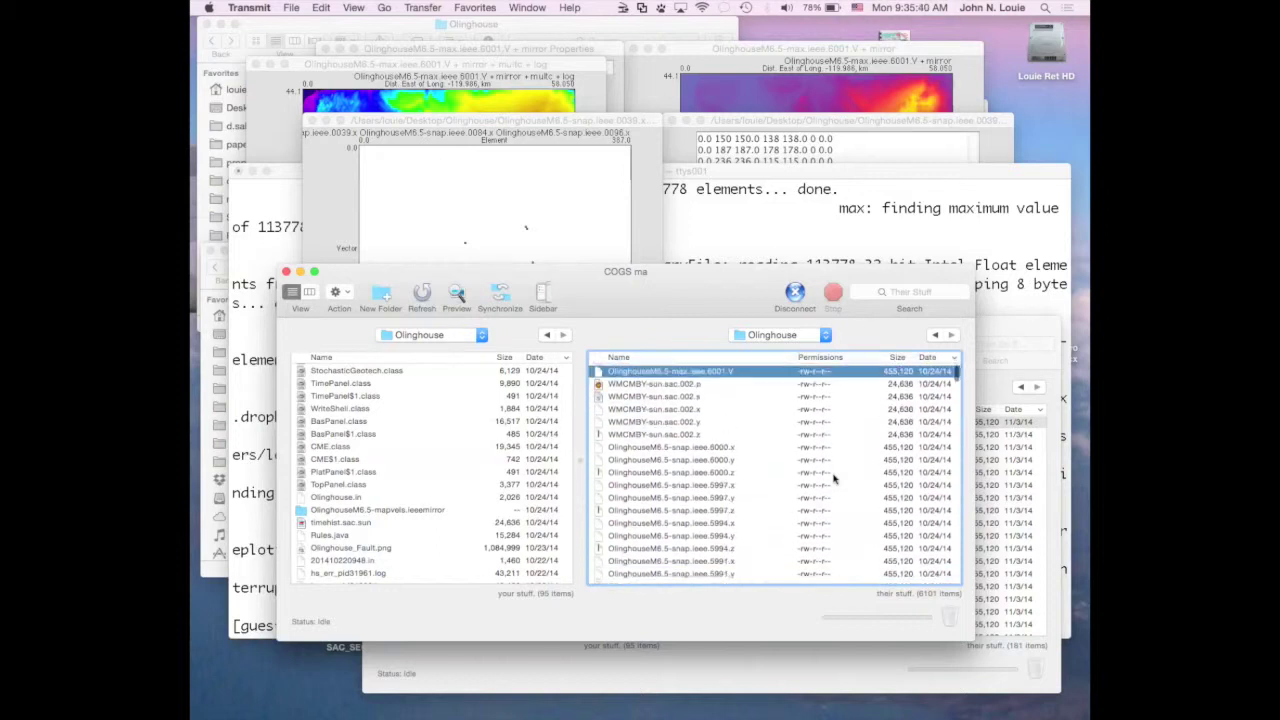
pyautogui.scroll(-5, 835, 480)
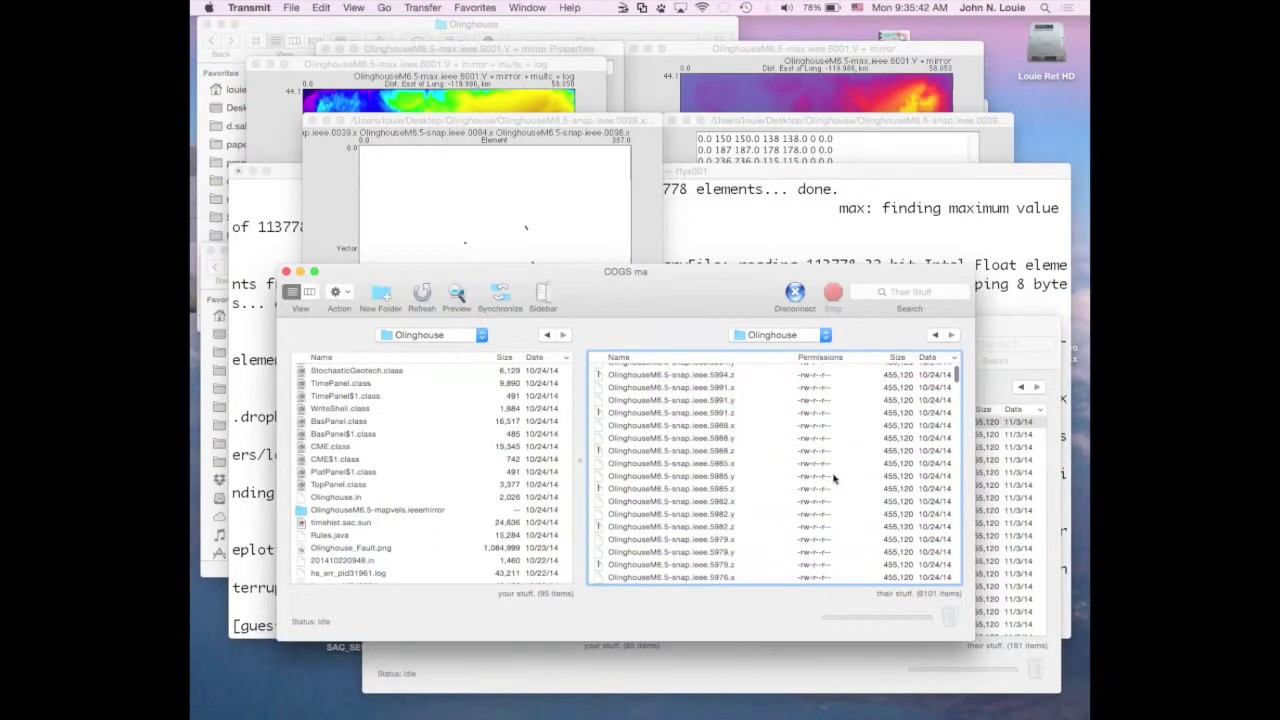
pyautogui.scroll(-4, 835, 480)
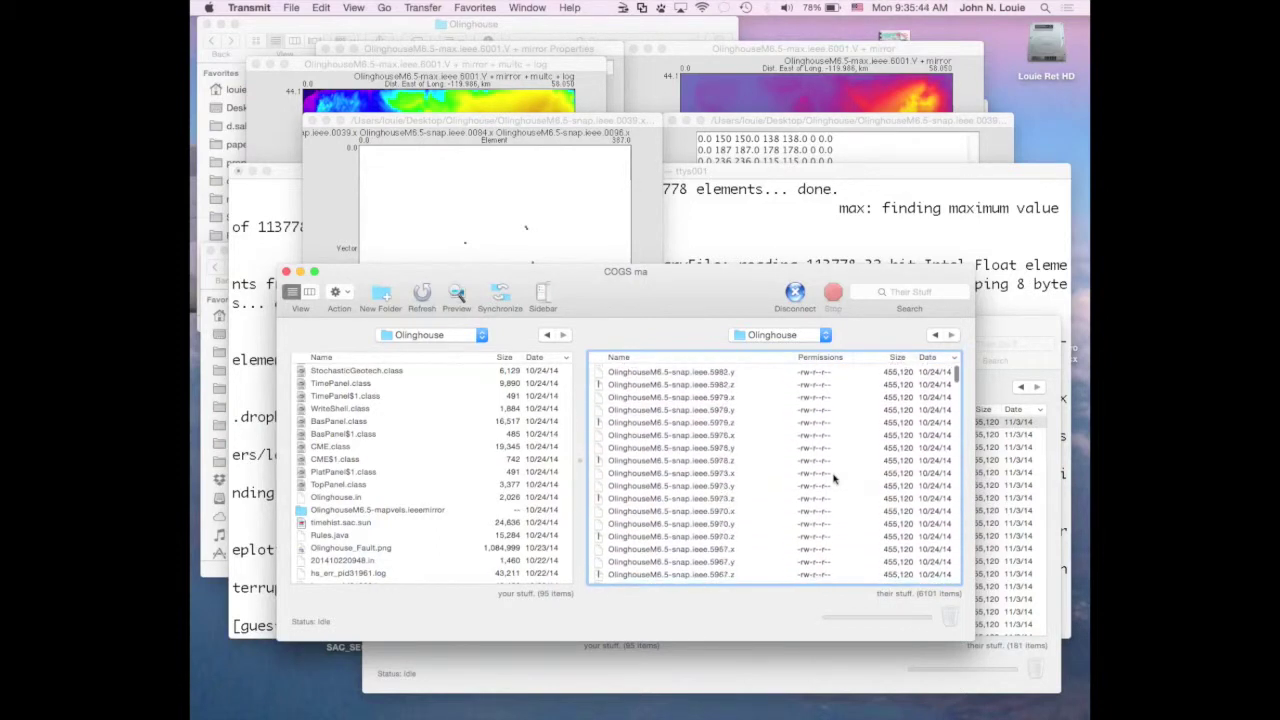
pyautogui.scroll(10, 835, 480)
pyautogui.scroll(-5, 835, 480)
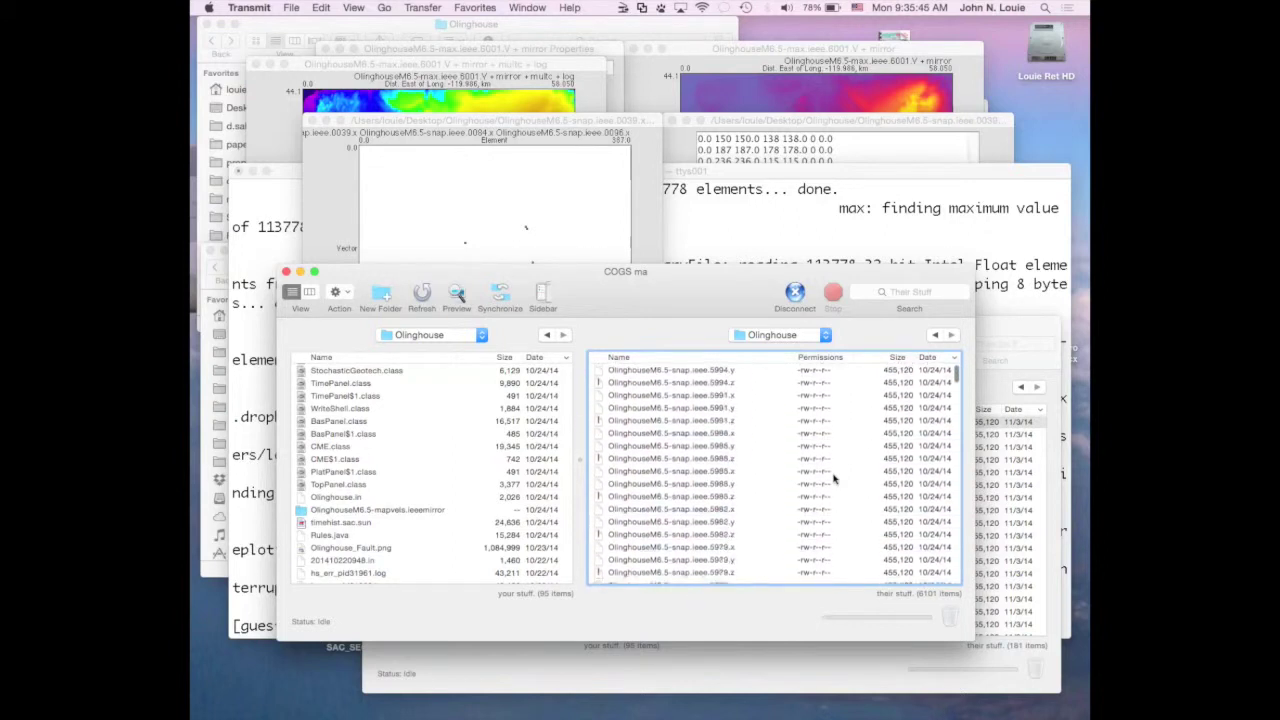
pyautogui.scroll(1, 835, 480)
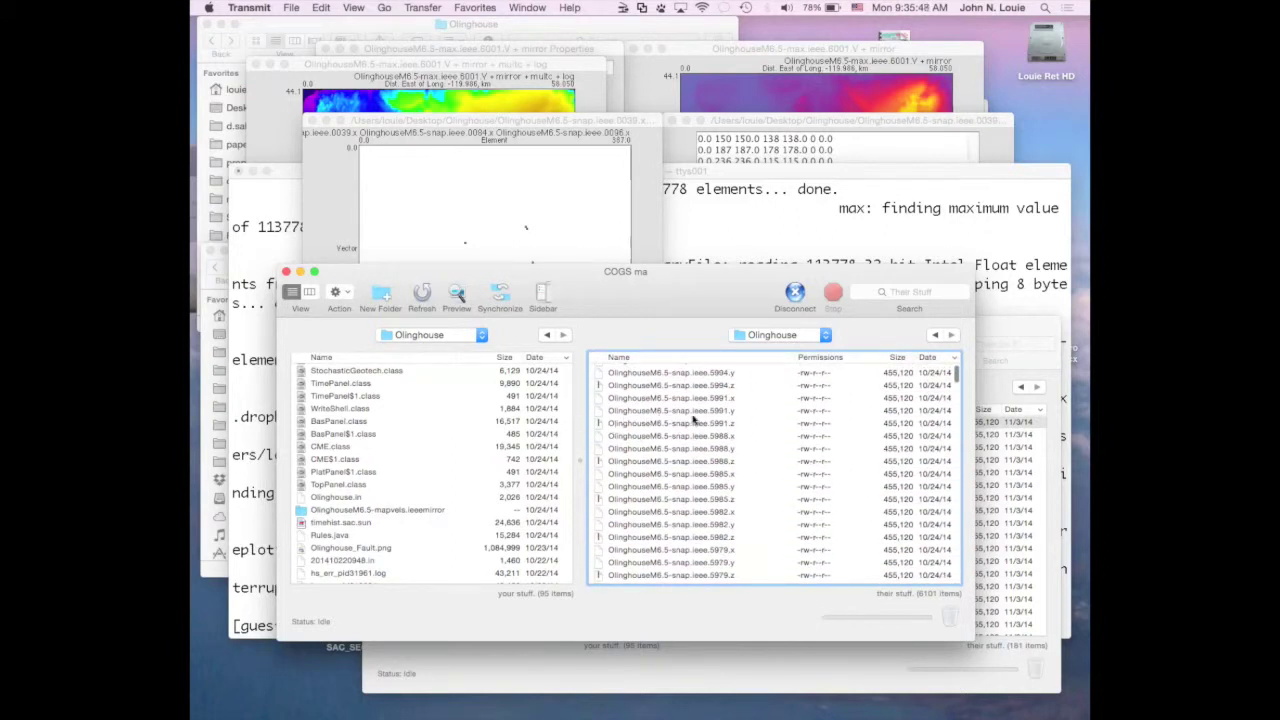
pyautogui.scroll(4, 664, 424)
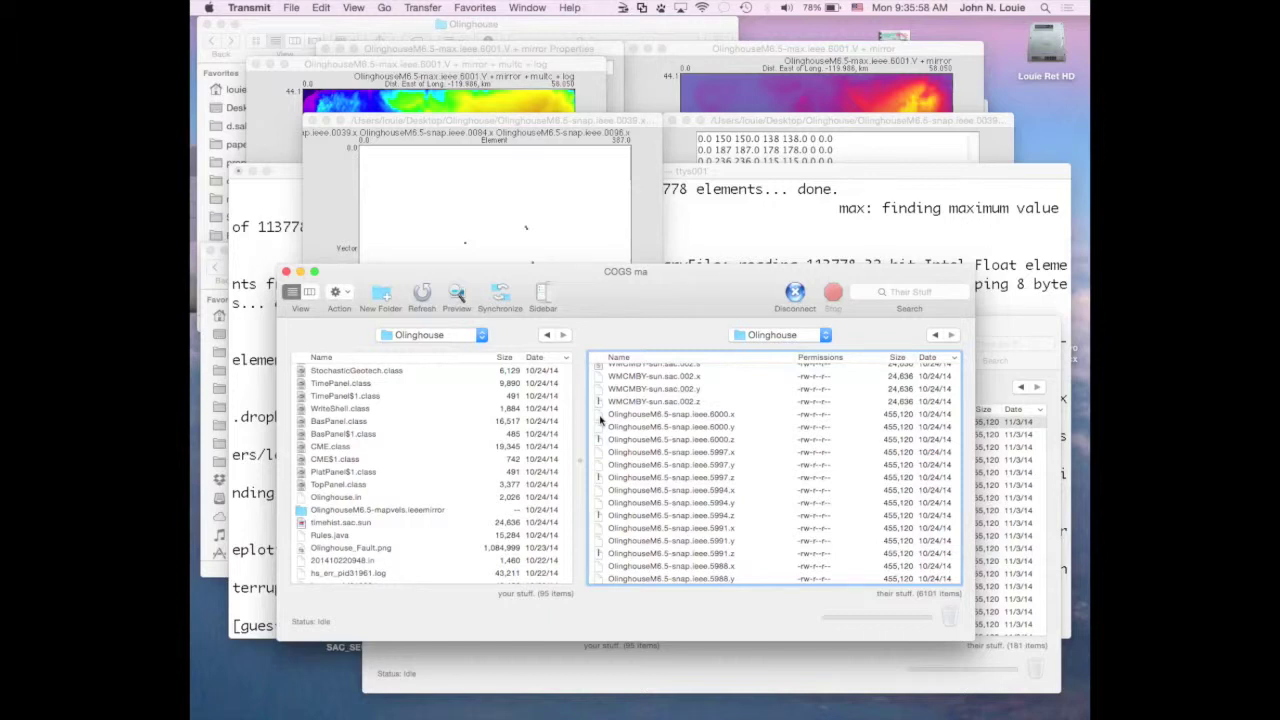
pyautogui.click(600, 414)
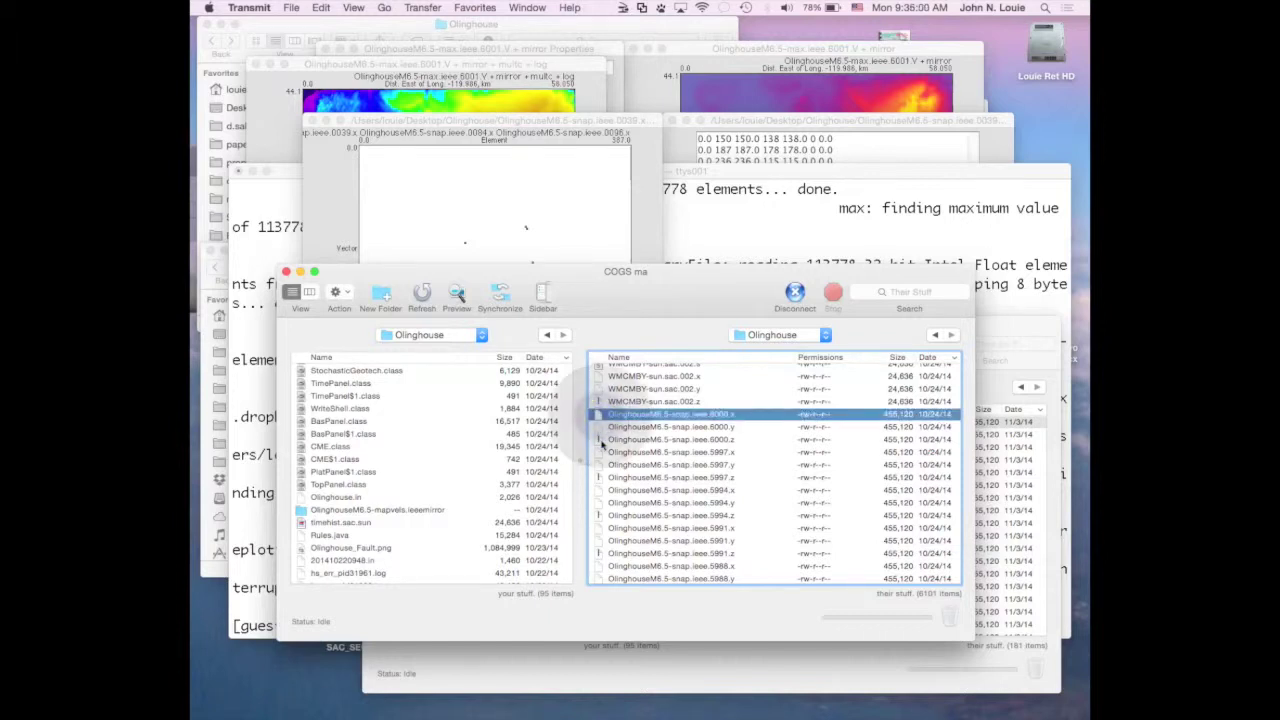
# Try downloading the 6000.x, .y and .z snap files and dismiss the failure message.
pyautogui.keyDown('shift'); pyautogui.click(602, 440); pyautogui.keyUp('shift')
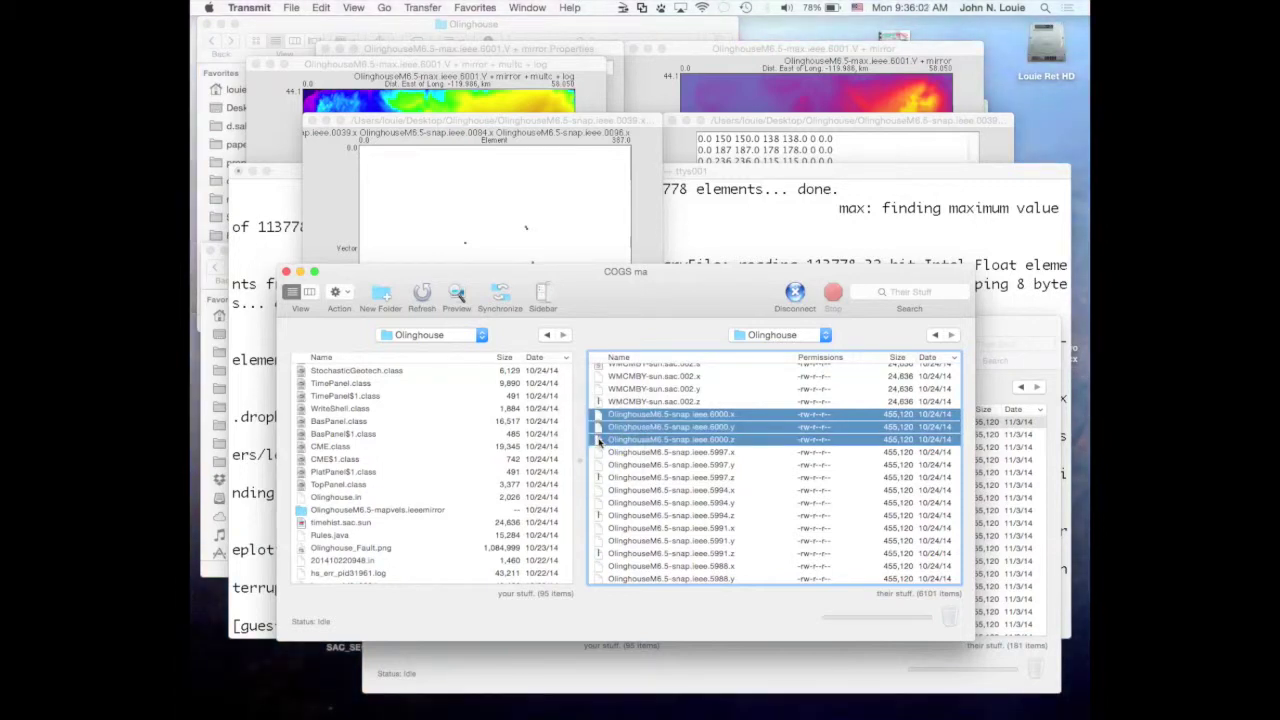
pyautogui.moveTo(602, 441); pyautogui.dragTo(485, 435)
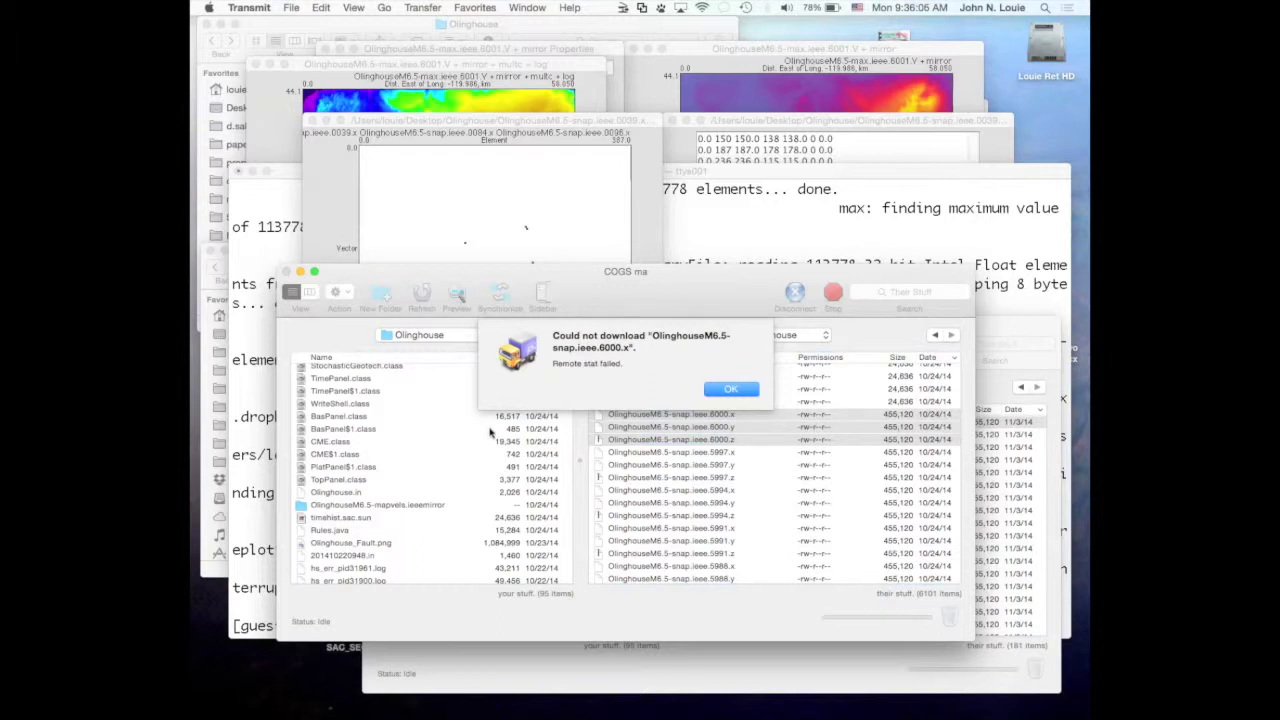
pyautogui.click(720, 390)
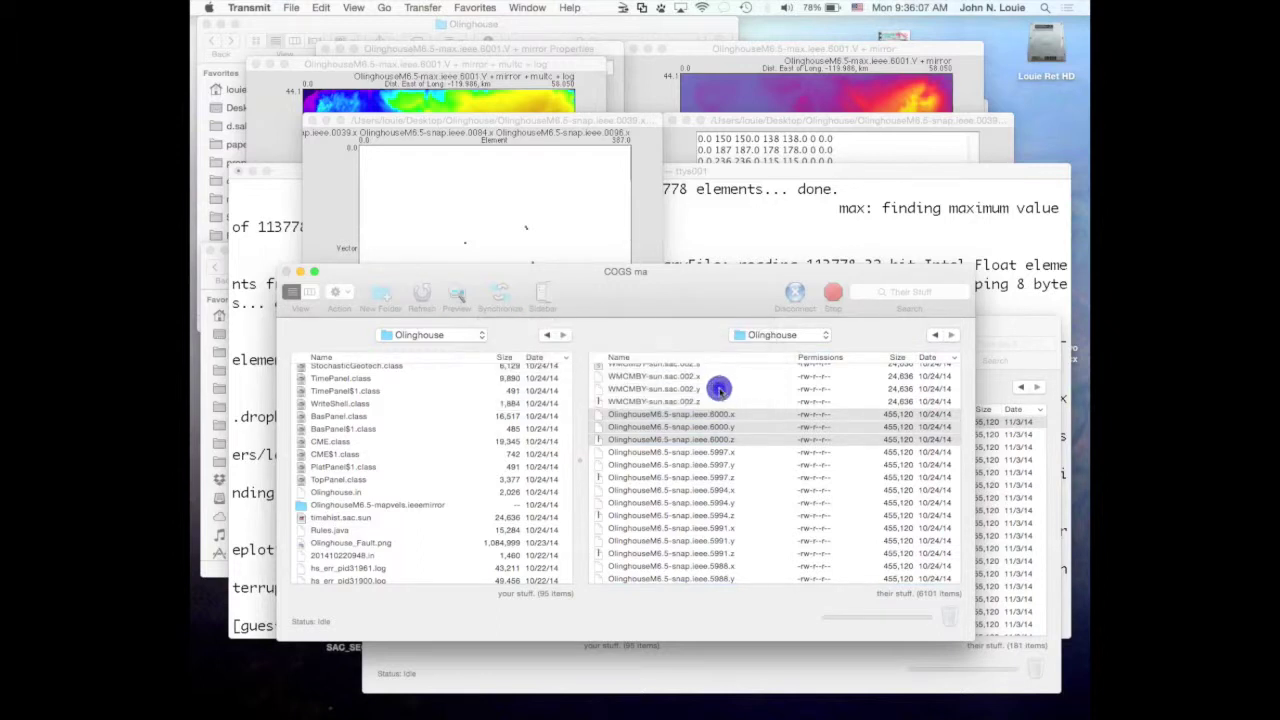
pyautogui.click(683, 299)
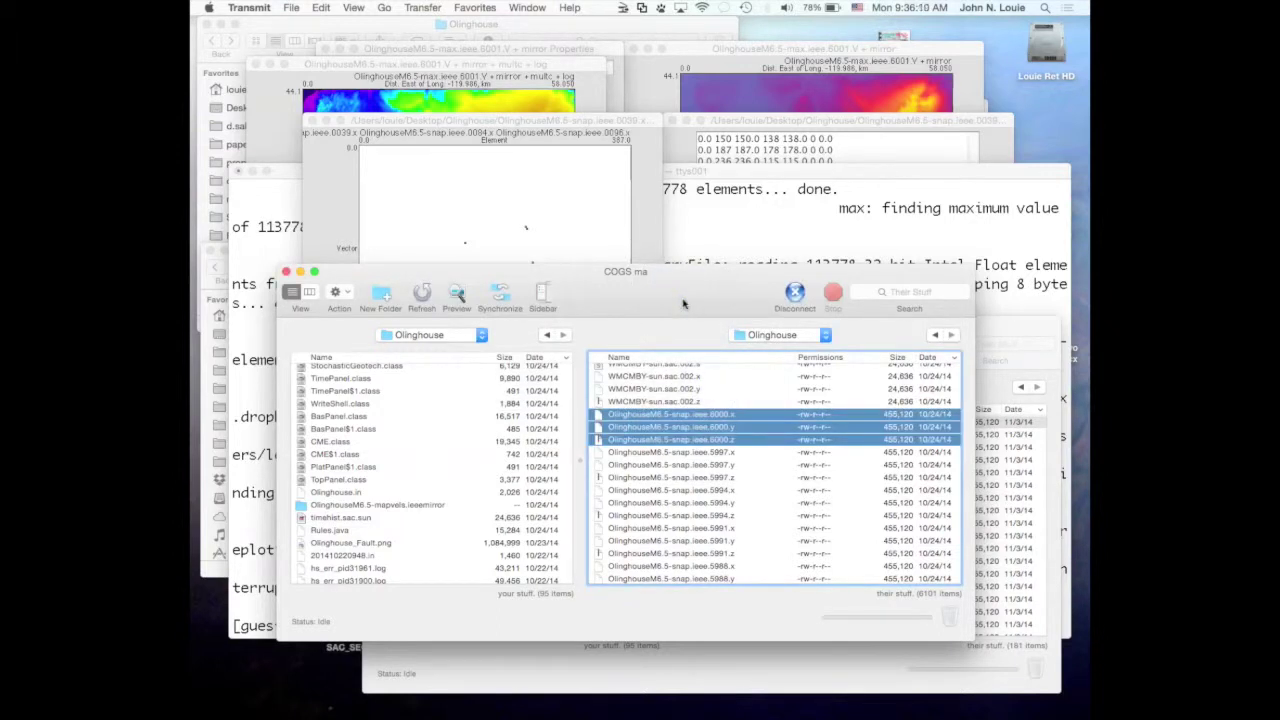
# Disconnect, reconnect to the COGS ma server, and open the remote Olinghouse folder.
pyautogui.click(794, 294)
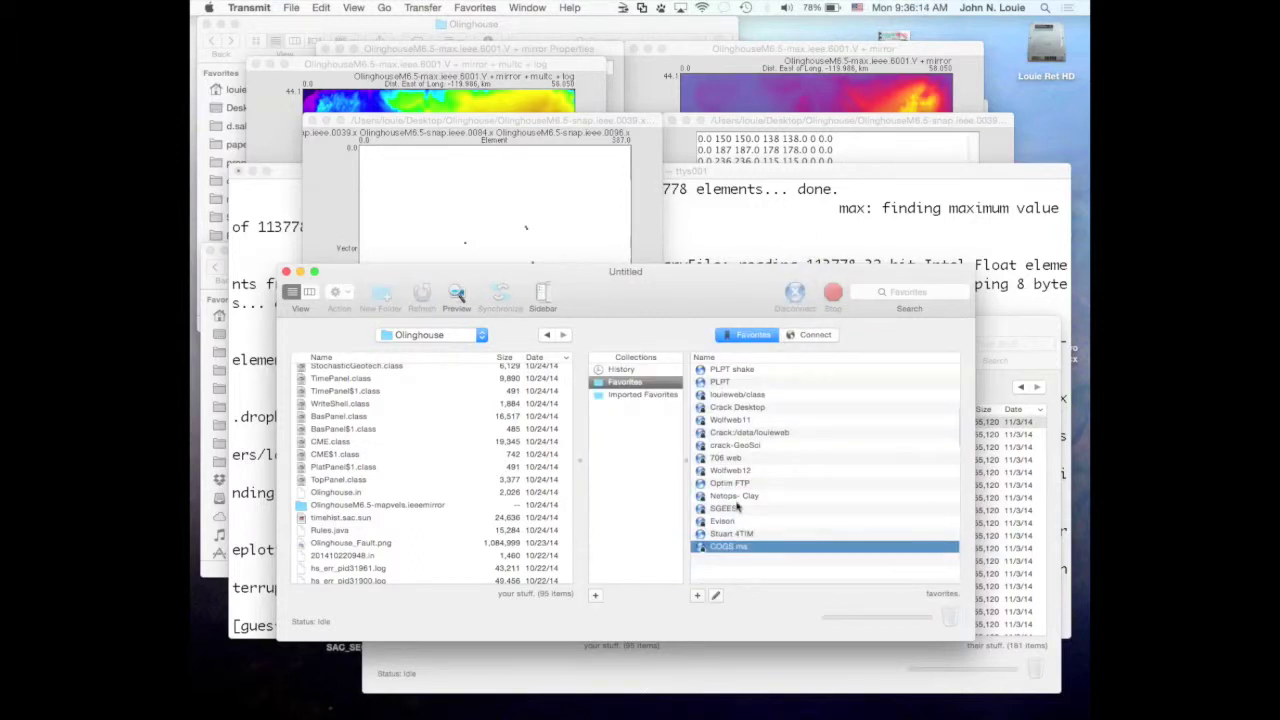
pyautogui.doubleClick(704, 550)
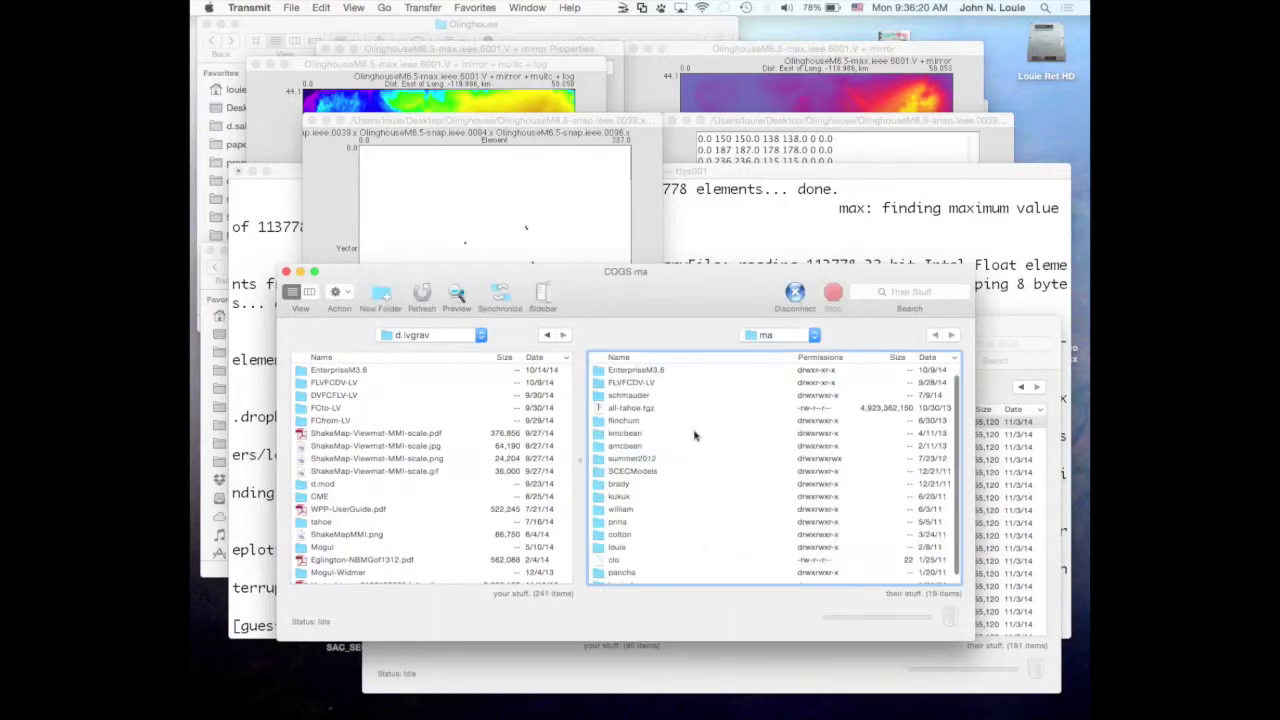
pyautogui.scroll(1, 694, 434)
pyautogui.doubleClick(596, 370)
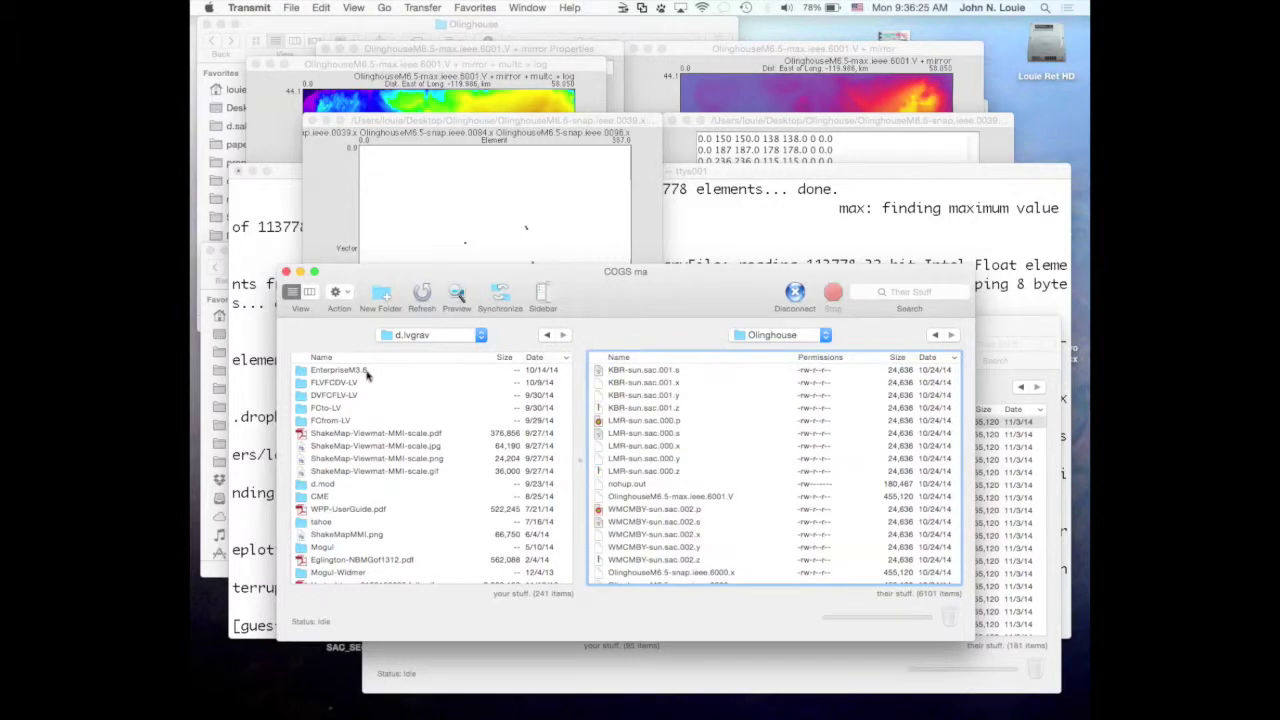
pyautogui.scroll(1, 367, 404)
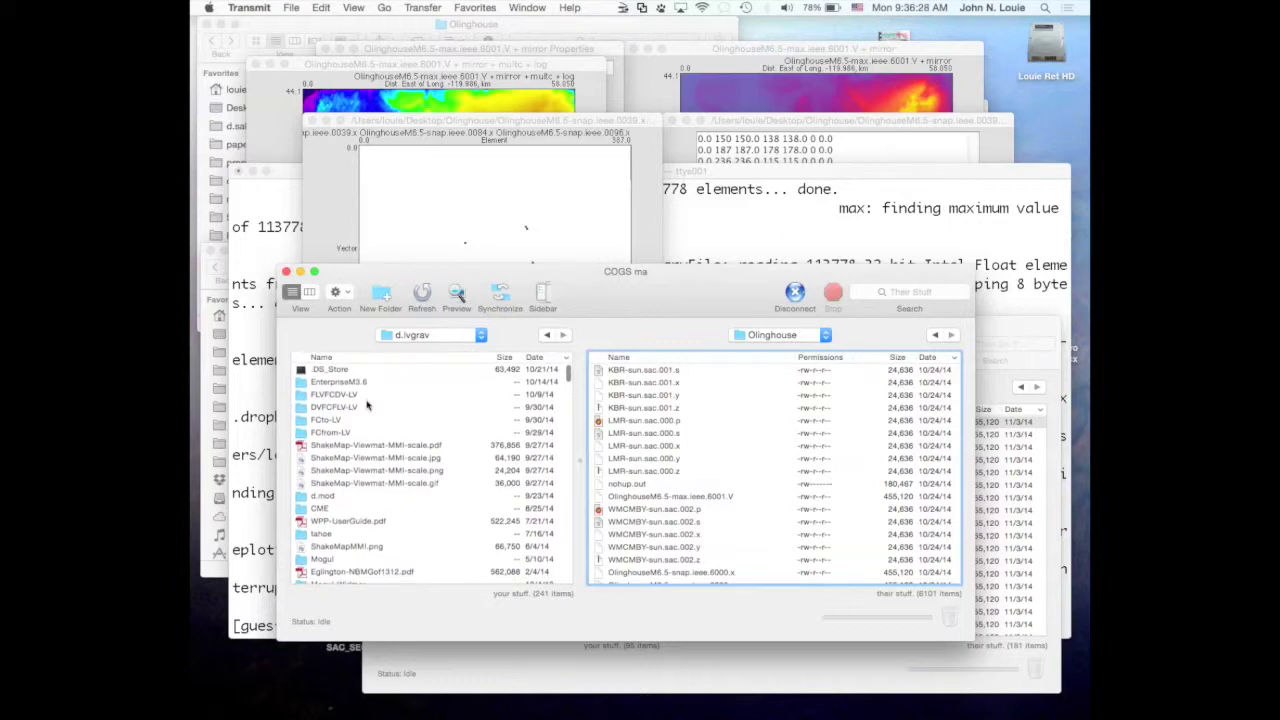
pyautogui.scroll(-3, 367, 404)
pyautogui.scroll(3, 367, 404)
# Point the local pane at the Desktop's Olinghouse folder.
pyautogui.click(442, 338)
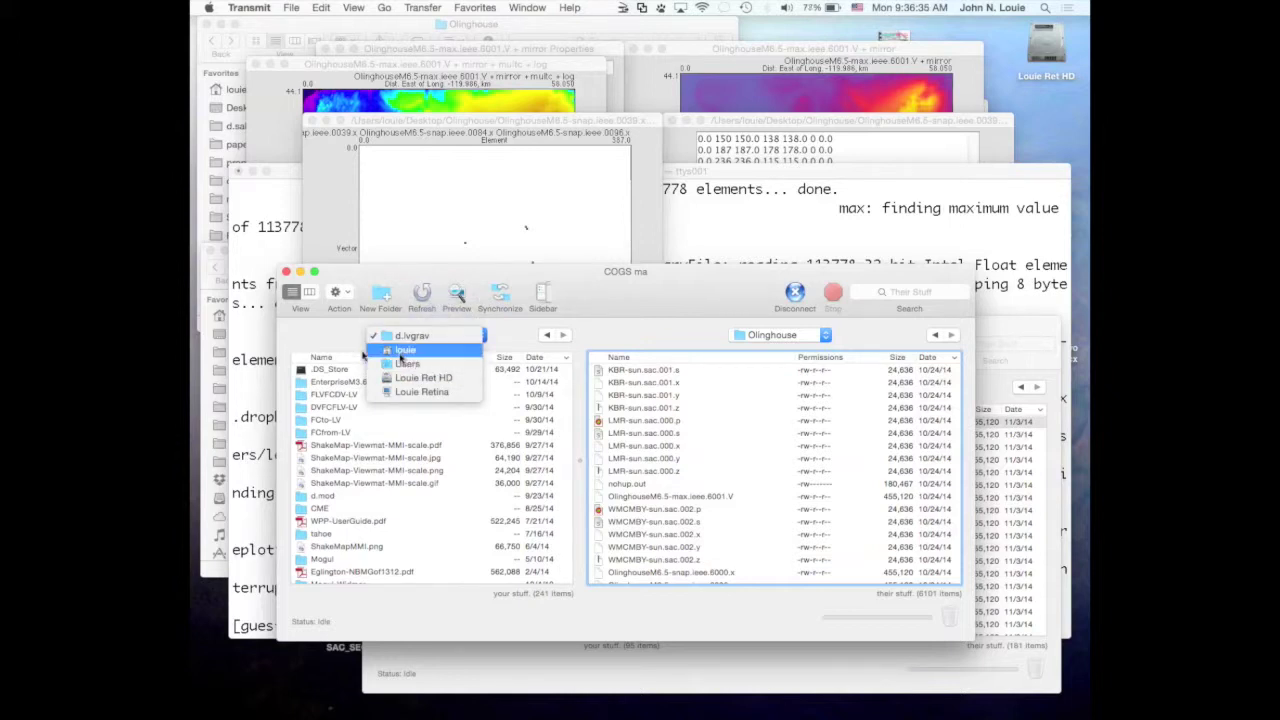
pyautogui.click(400, 352)
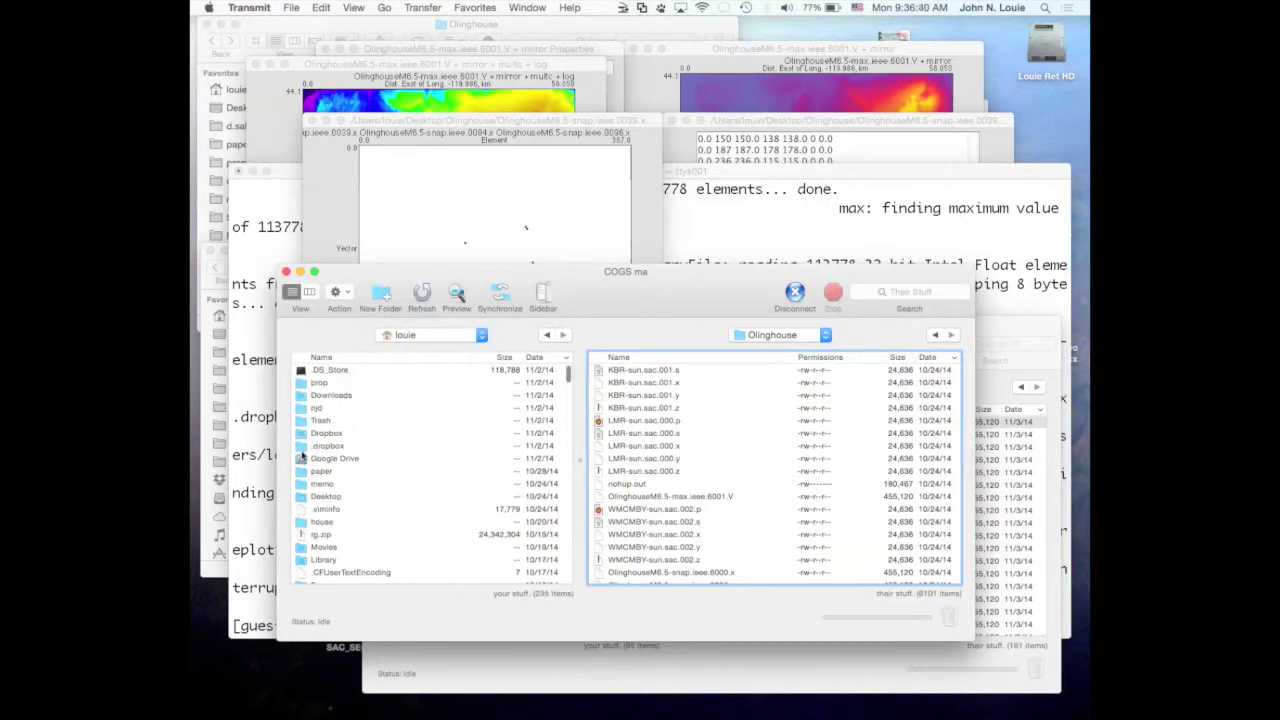
pyautogui.doubleClick(300, 497)
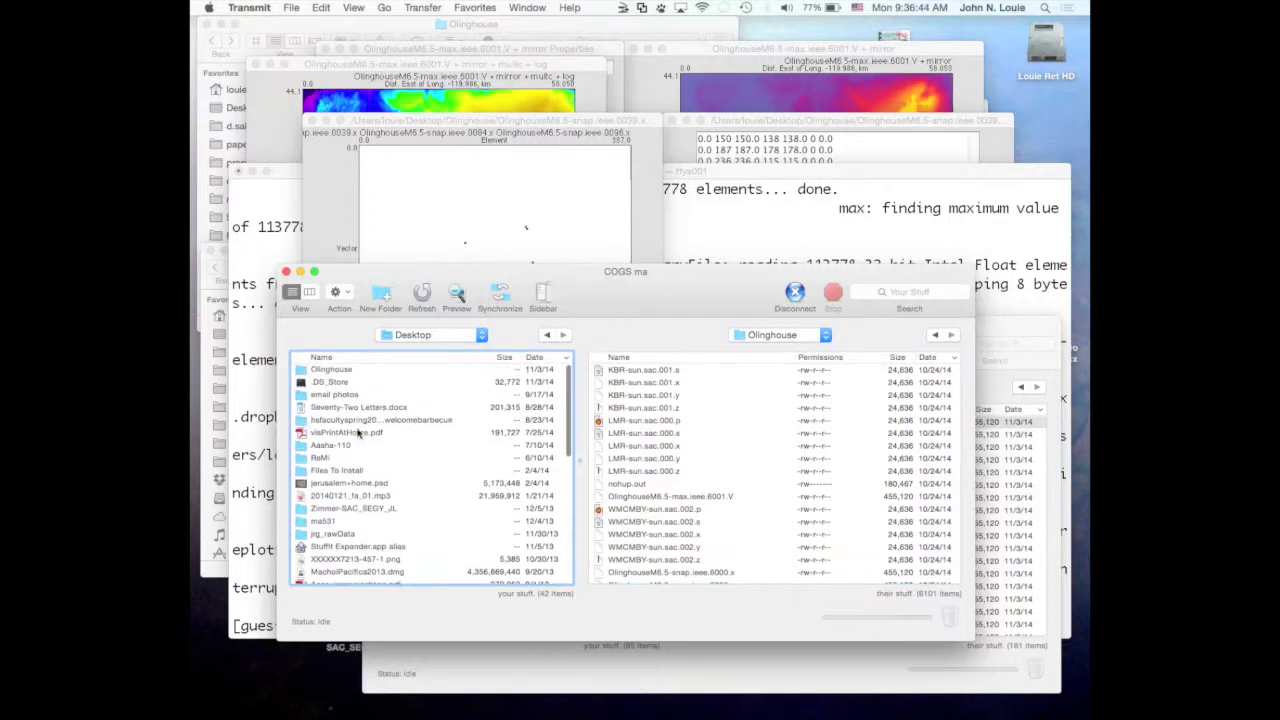
pyautogui.doubleClick(300, 371)
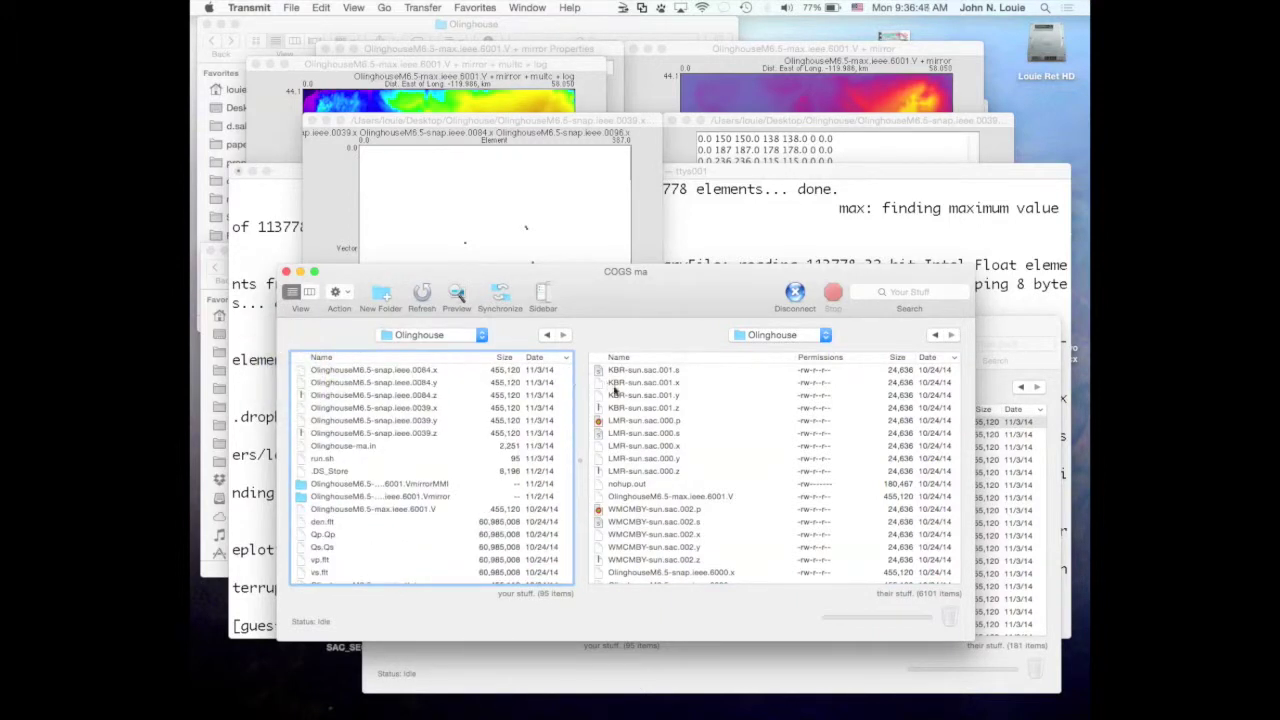
# Copy the snap.ieee.6000 x, y and z files into local Olinghouse, then return to Viewmat.
pyautogui.scroll(-5, 625, 425)
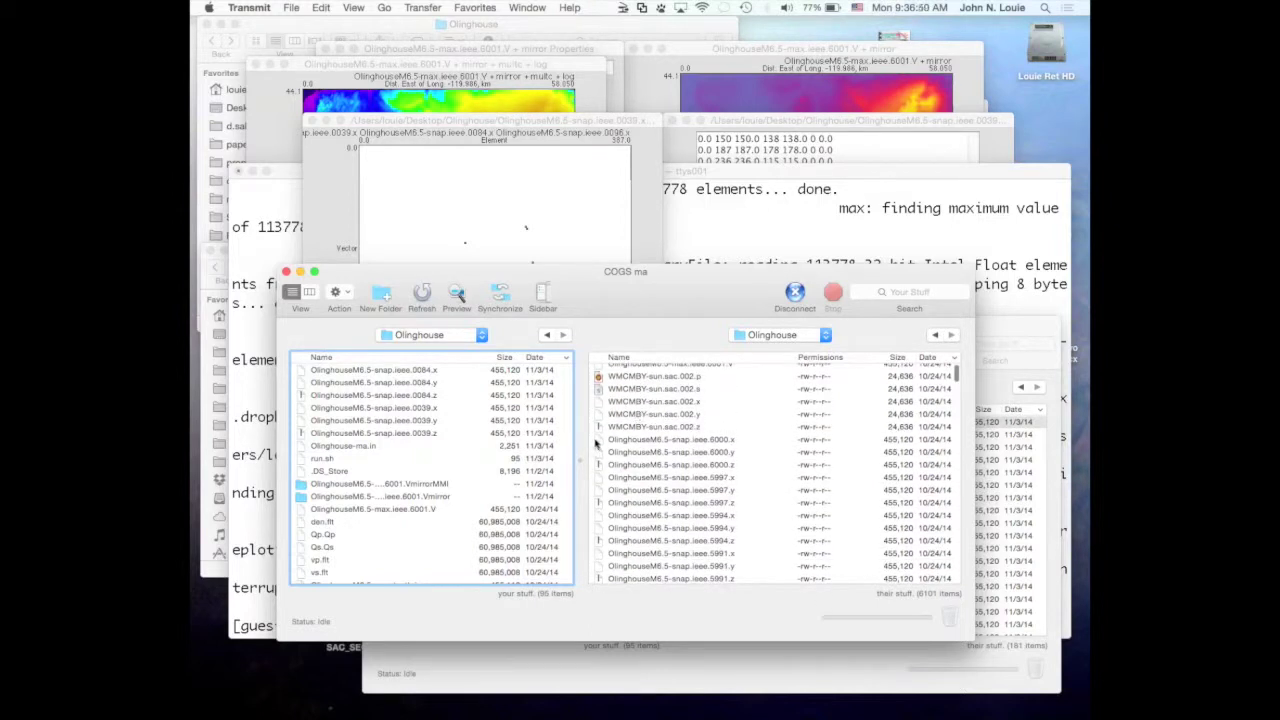
pyautogui.moveTo(596, 441); pyautogui.dragTo(458, 424)
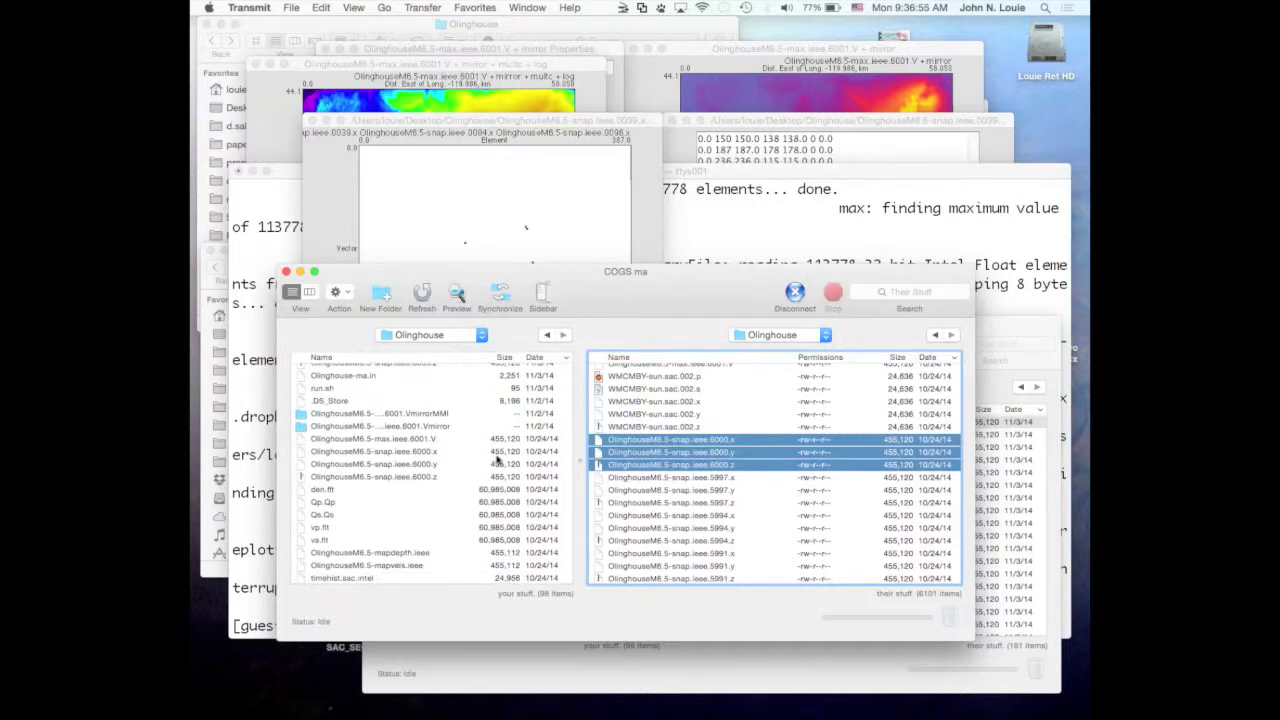
pyautogui.scroll(5, 497, 458)
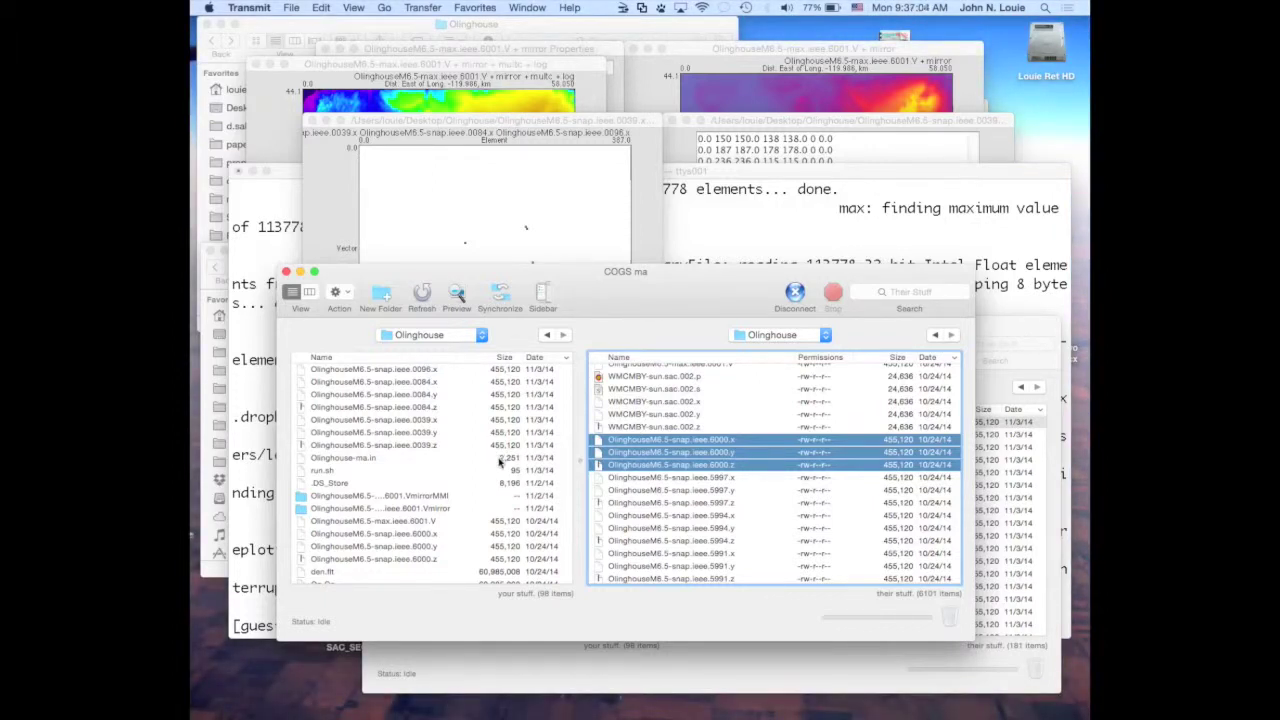
pyautogui.scroll(3, 480, 490)
pyautogui.click(475, 494)
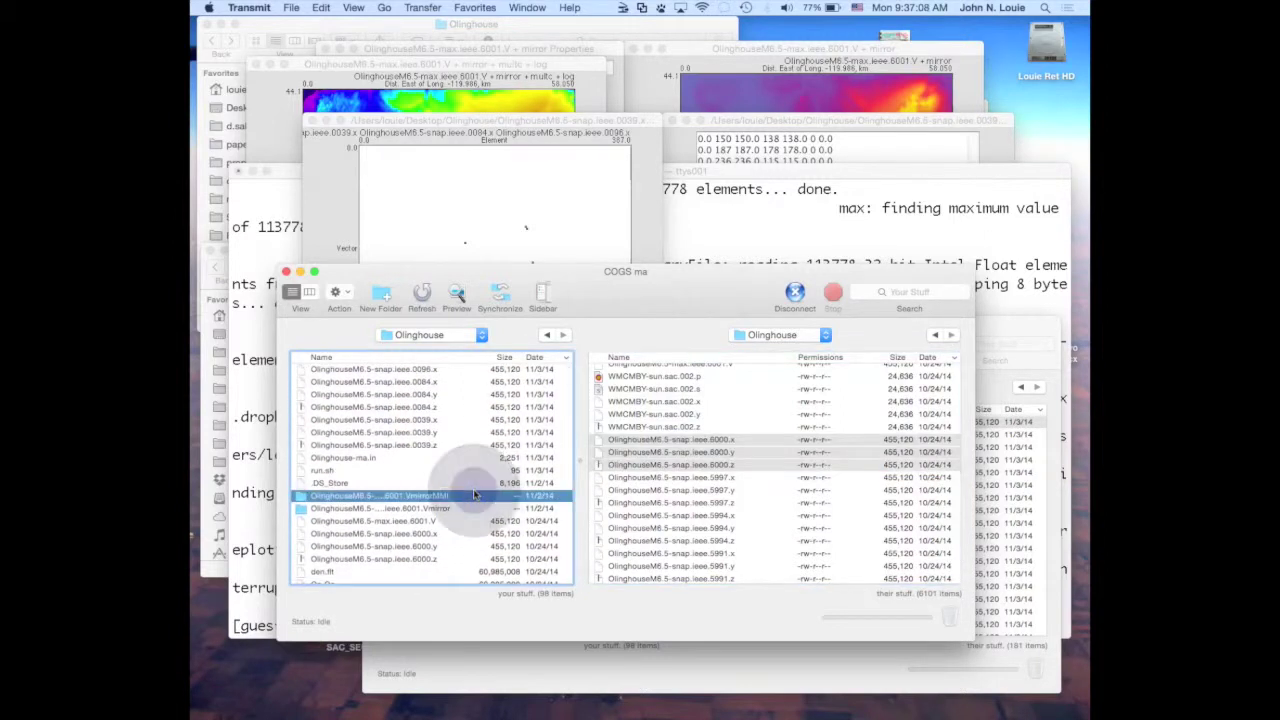
pyautogui.scroll(-1, 475, 494)
pyautogui.scroll(1, 475, 494)
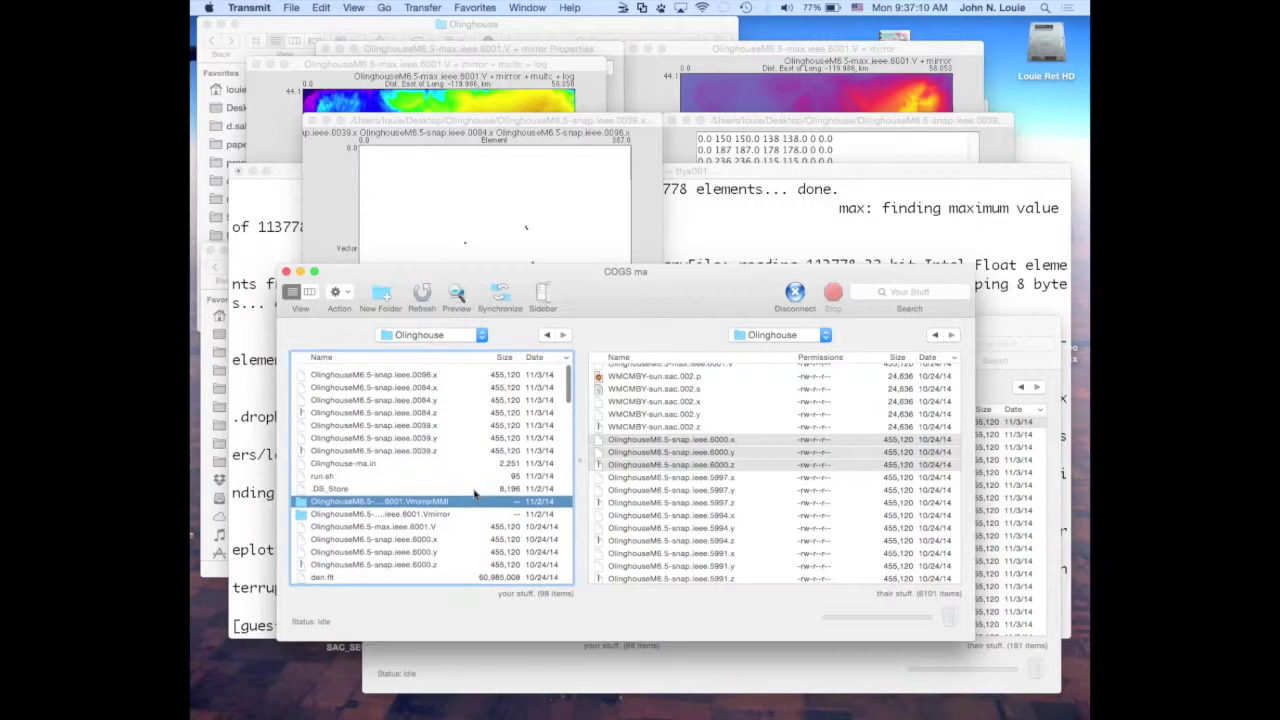
pyautogui.scroll(-1, 475, 494)
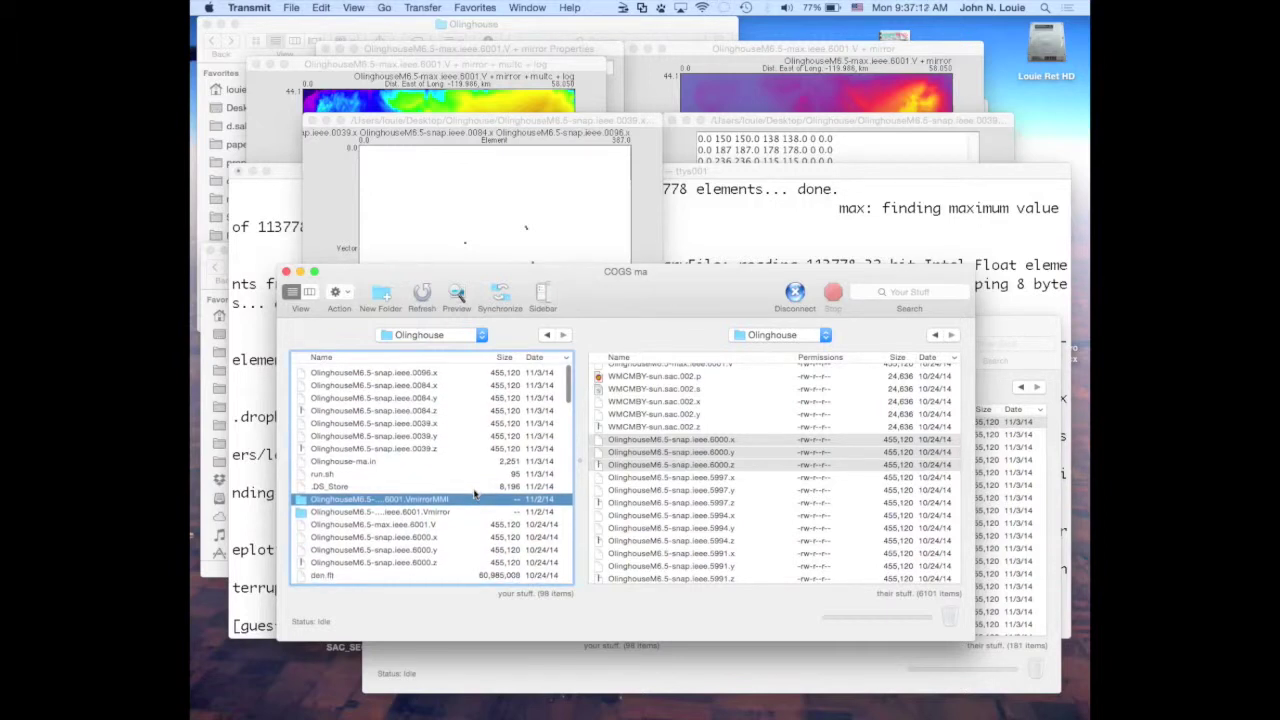
pyautogui.scroll(-1, 475, 494)
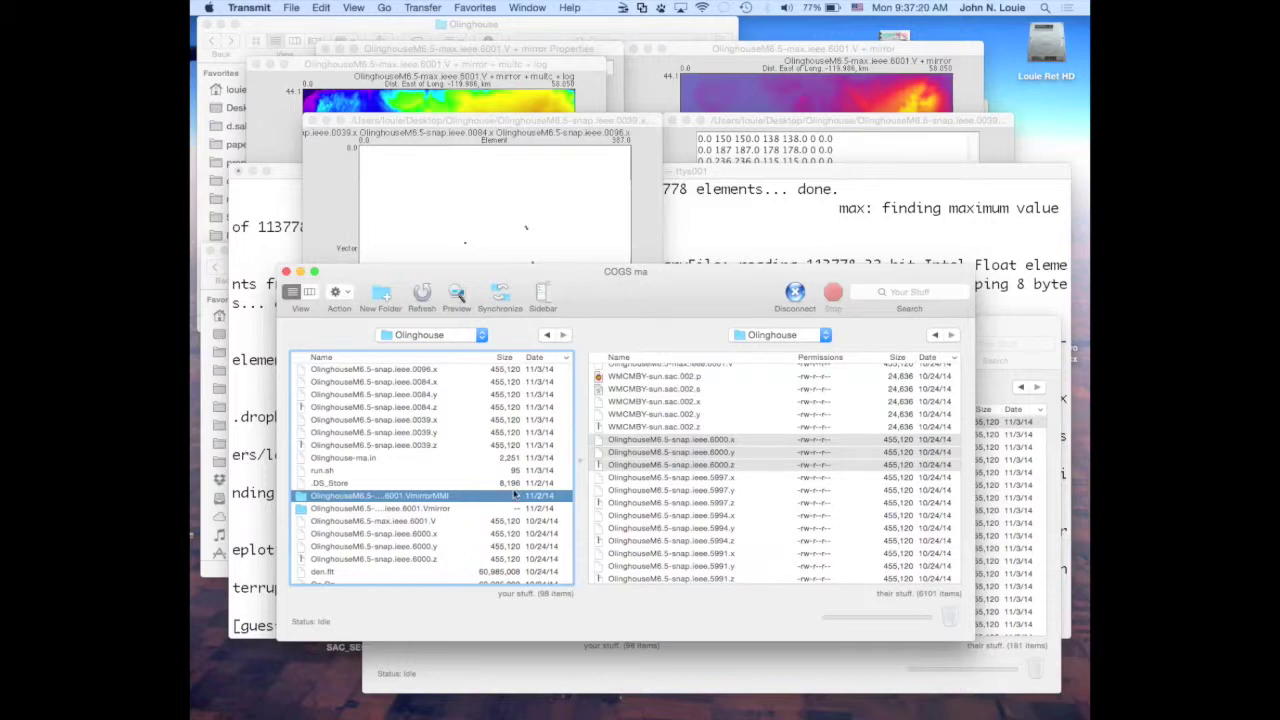
pyautogui.click(575, 183)
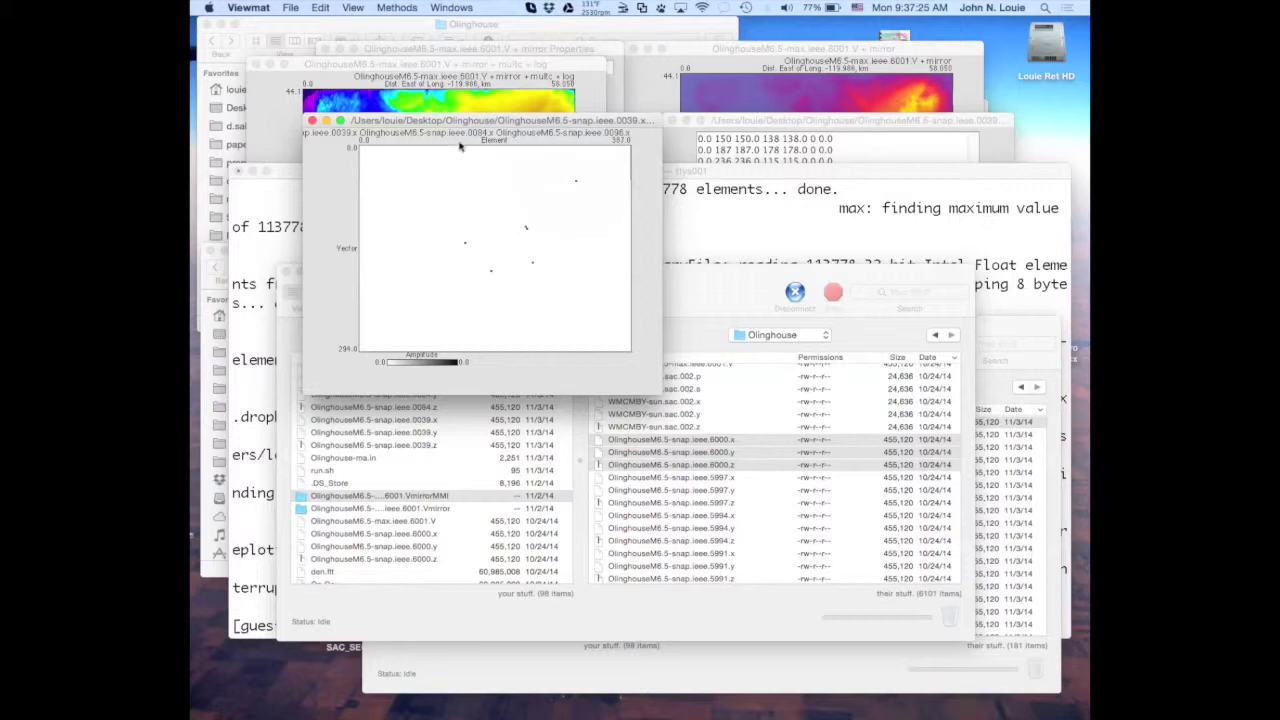
# Read snap.ieee.6000.x as 32-Bit Intel Float skipping 8 bytes, then open the plot properties.
pyautogui.click(449, 121)
pyautogui.click(290, 8)
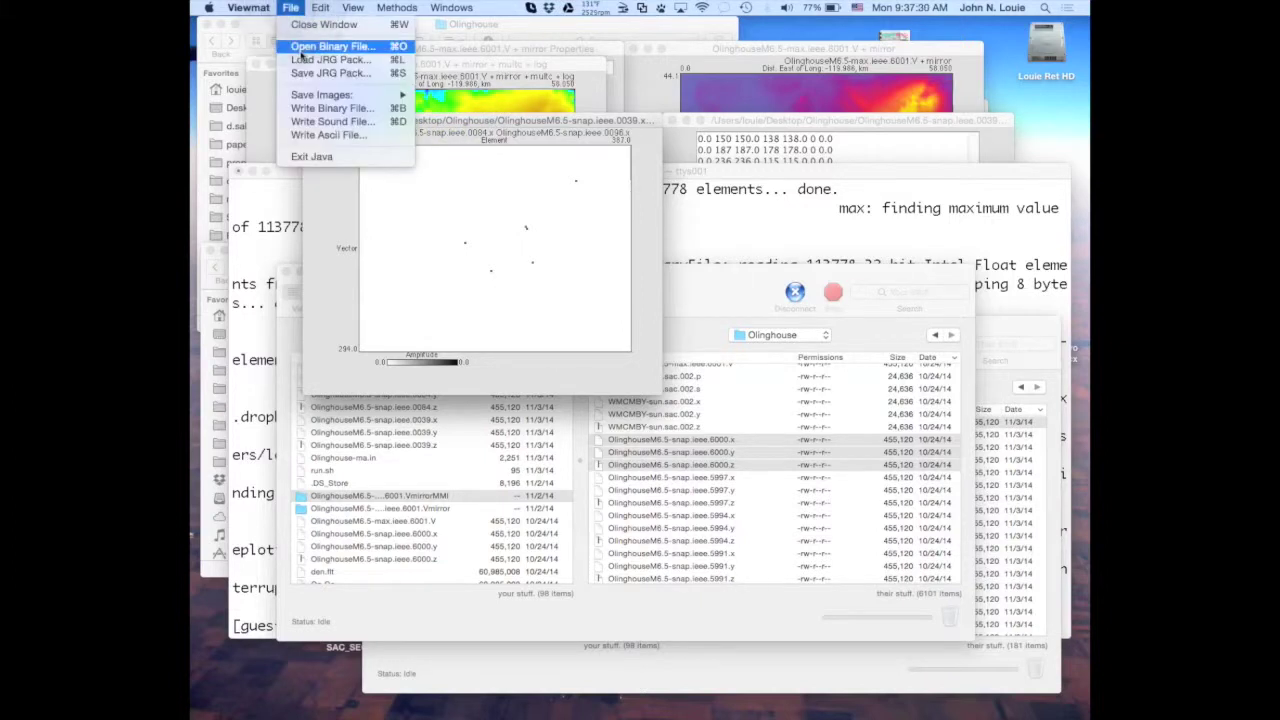
pyautogui.click(310, 47)
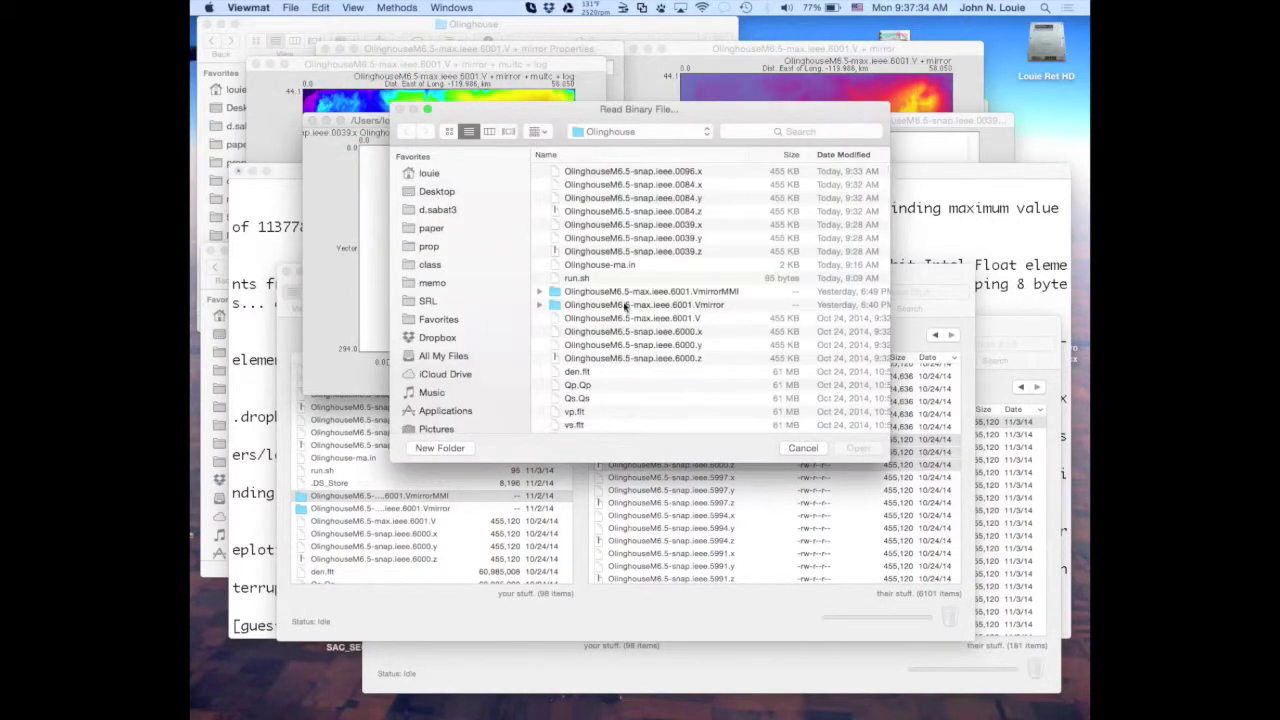
pyautogui.doubleClick(610, 334)
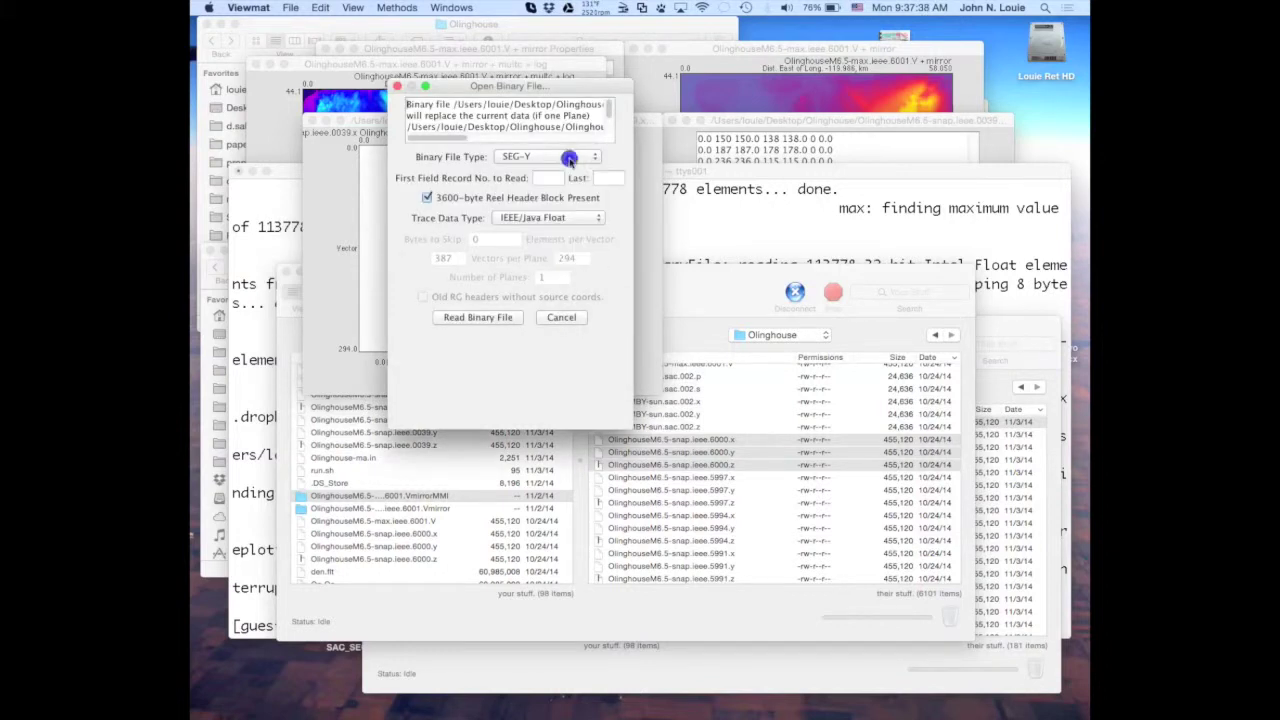
pyautogui.click(570, 157)
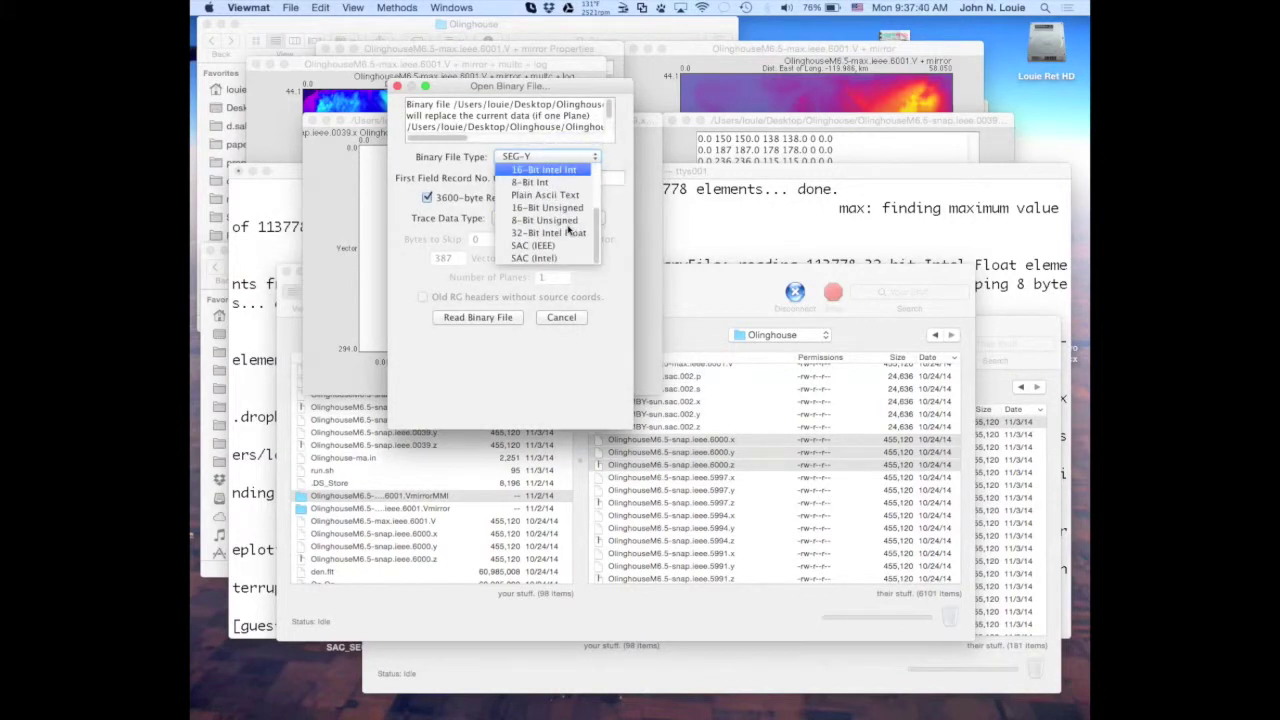
pyautogui.click(567, 232)
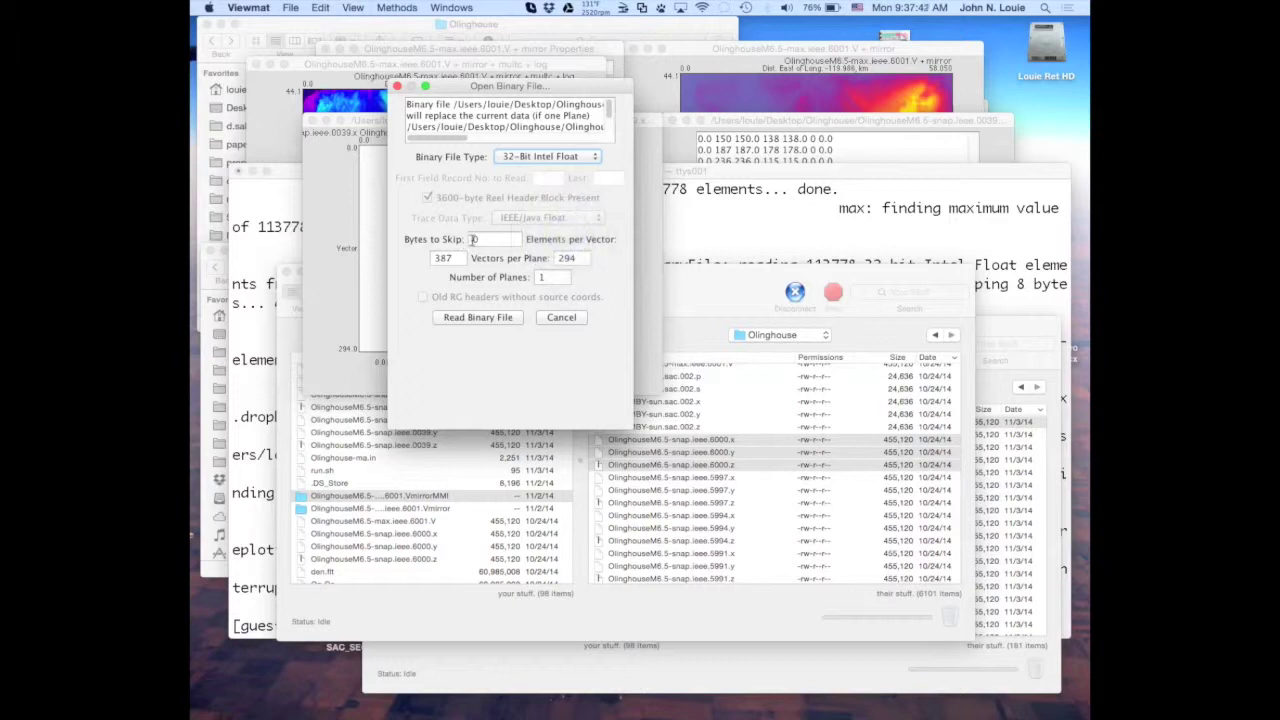
pyautogui.doubleClick(474, 239)
pyautogui.write('8')
pyautogui.click(478, 317)
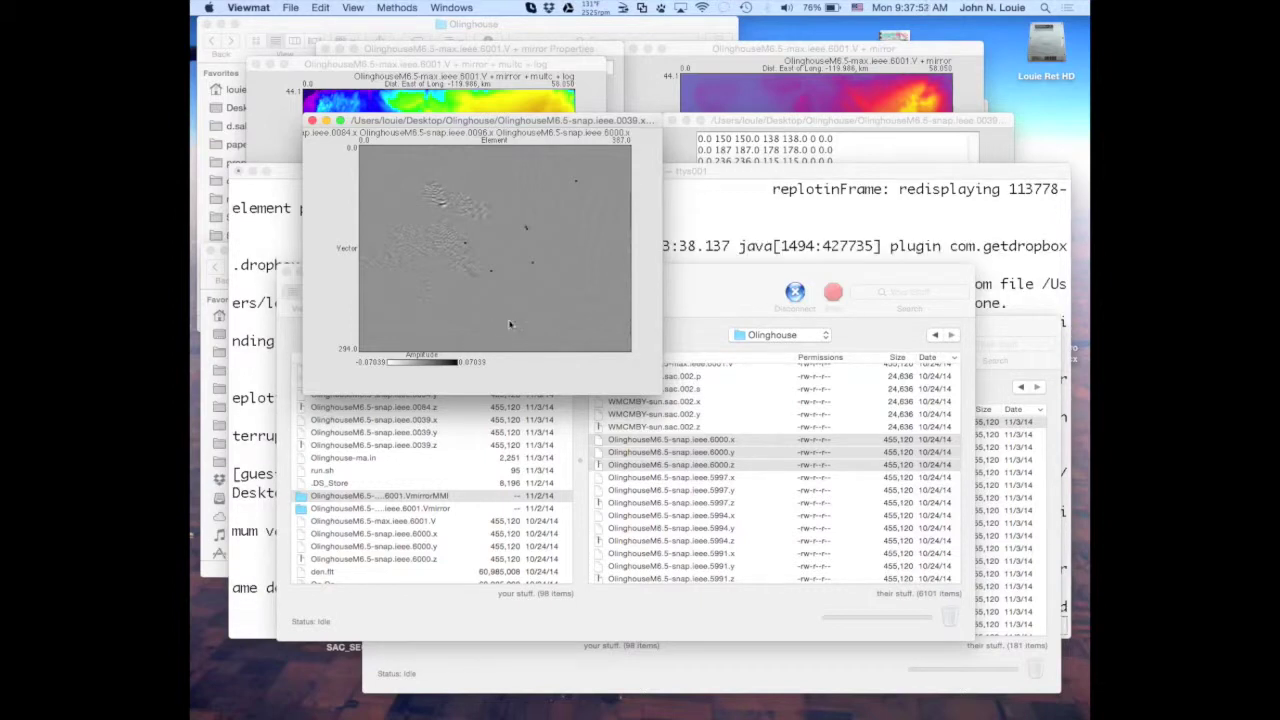
pyautogui.click(481, 122)
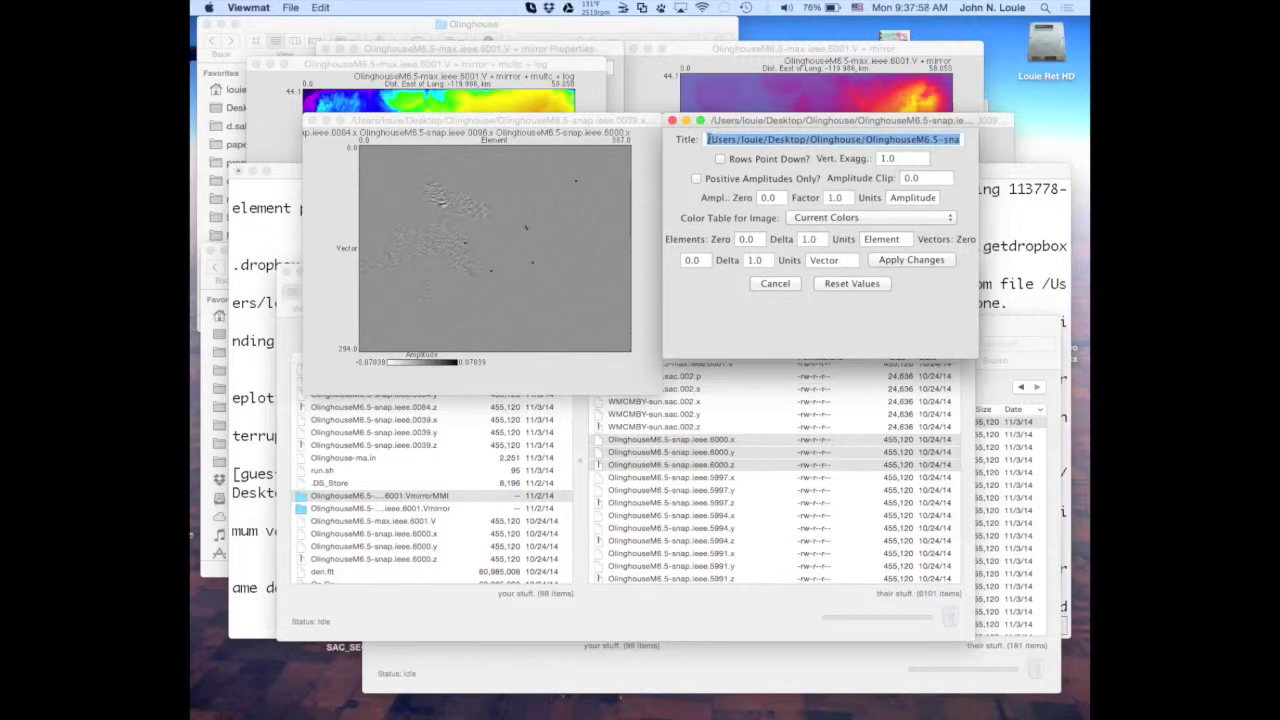
# Strip the folder path and the 0039, 0084, 0096 names, leaving the title OlinghouseM6.5-snap.ieee.6000.x.
pyautogui.moveTo(707, 140); pyautogui.dragTo(868, 141)
pyautogui.press('BackSpace')
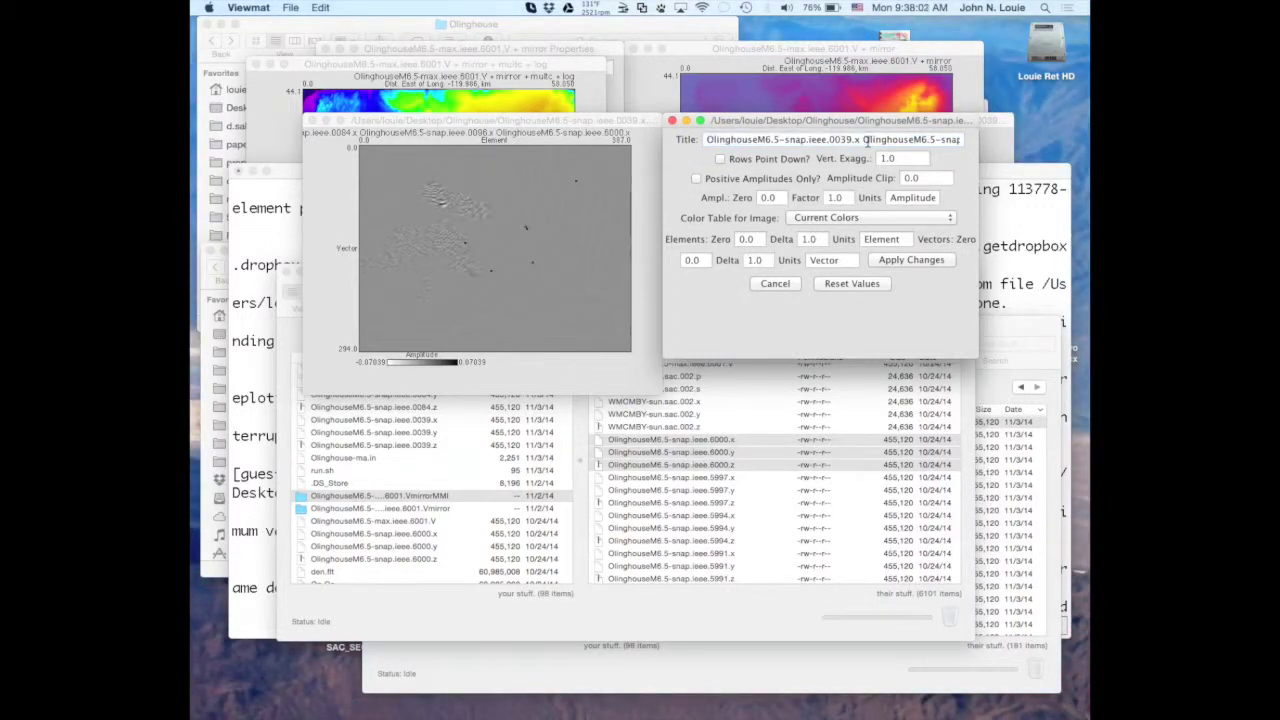
pyautogui.doubleClick(863, 139)
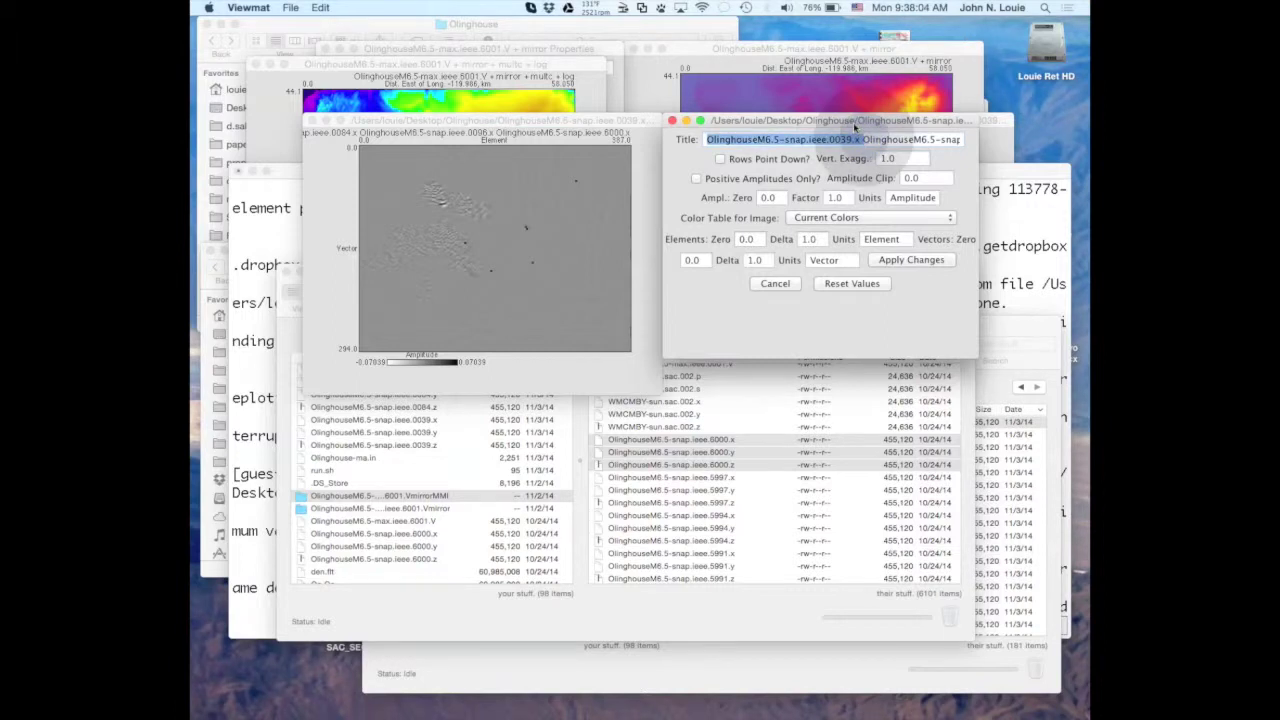
pyautogui.write('OlinghouseM6.5-snap.ieee.0084.x')
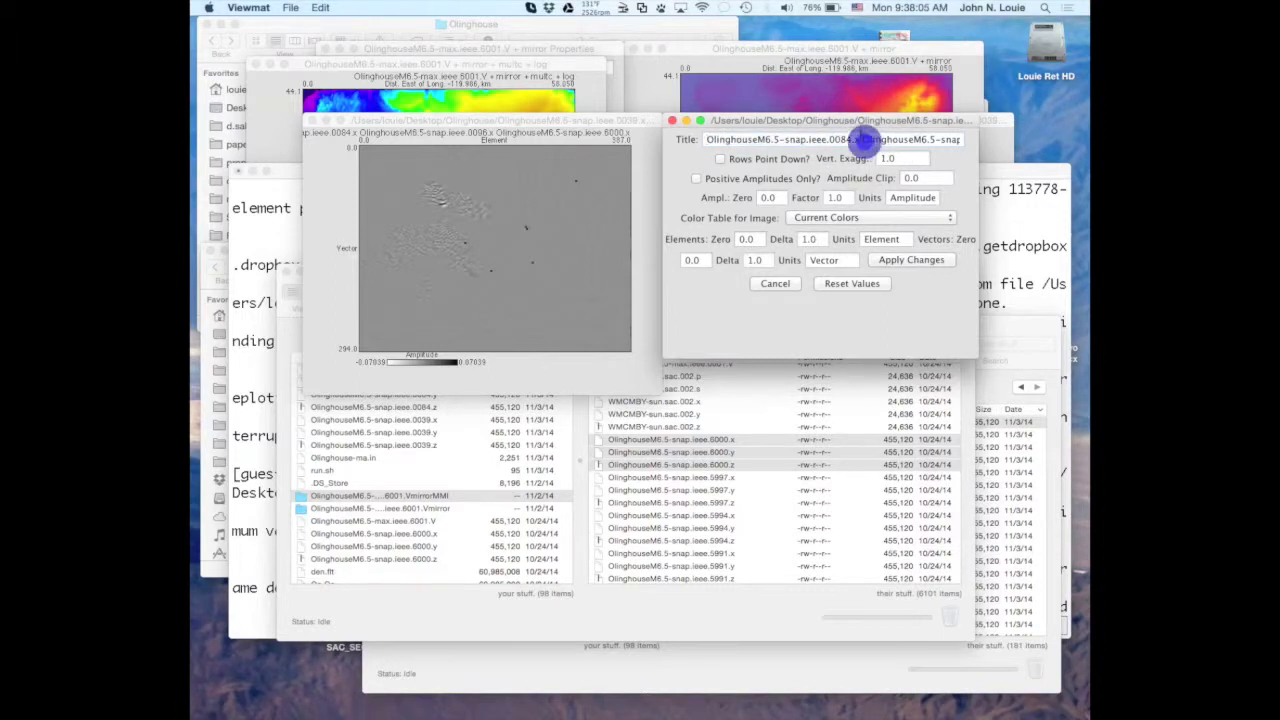
pyautogui.doubleClick(864, 140)
pyautogui.write('OlinghouseM6.5-snap.ieee.0096.x')
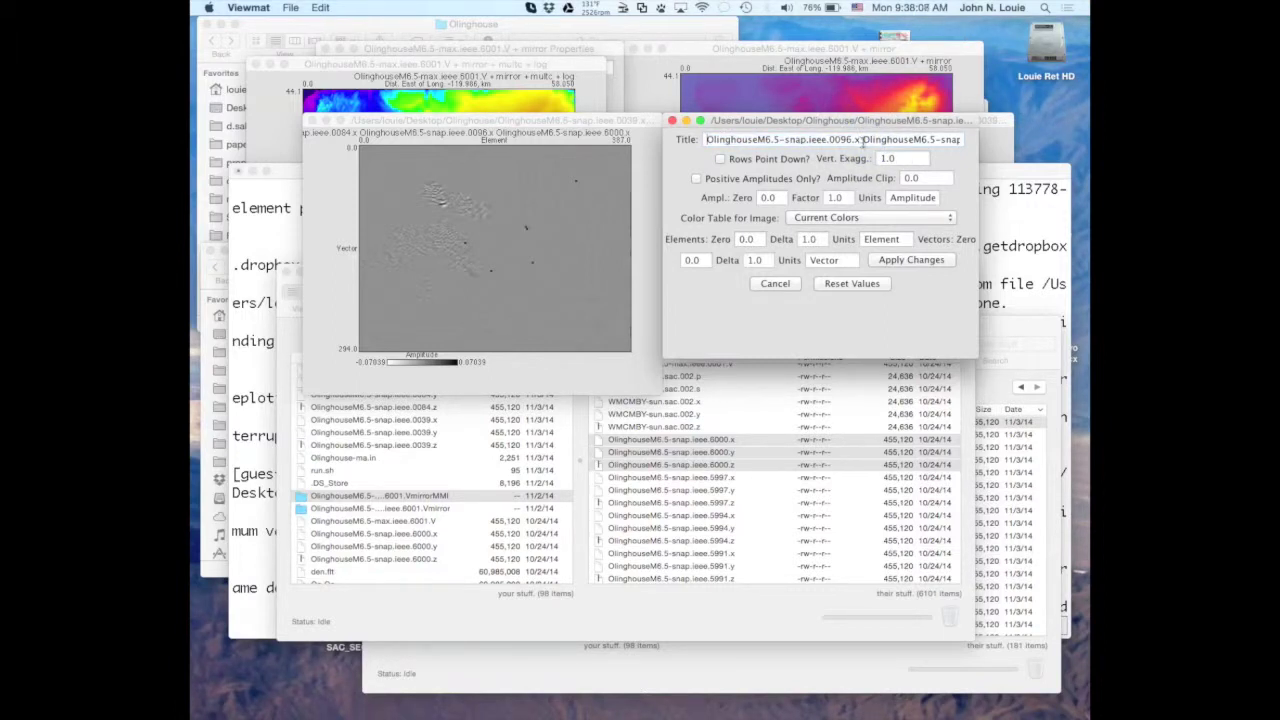
pyautogui.doubleClick(863, 140)
pyautogui.press('BackSpace')
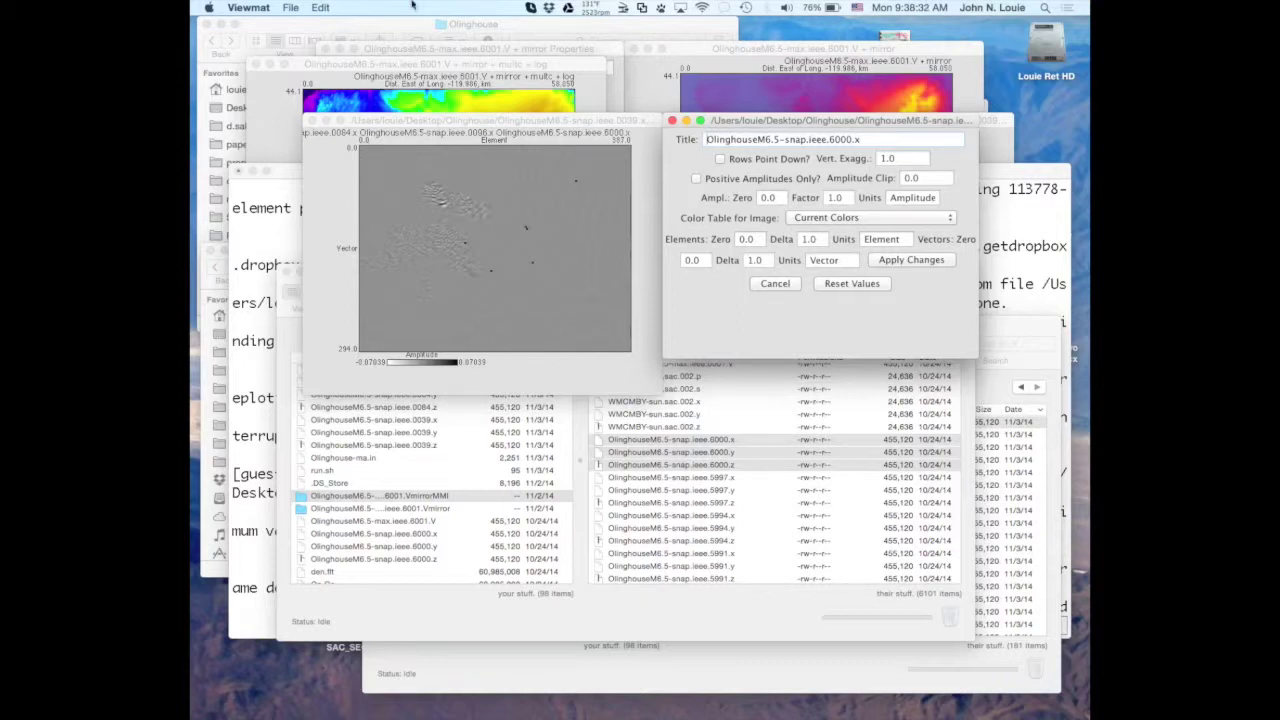
pyautogui.click(397, 123)
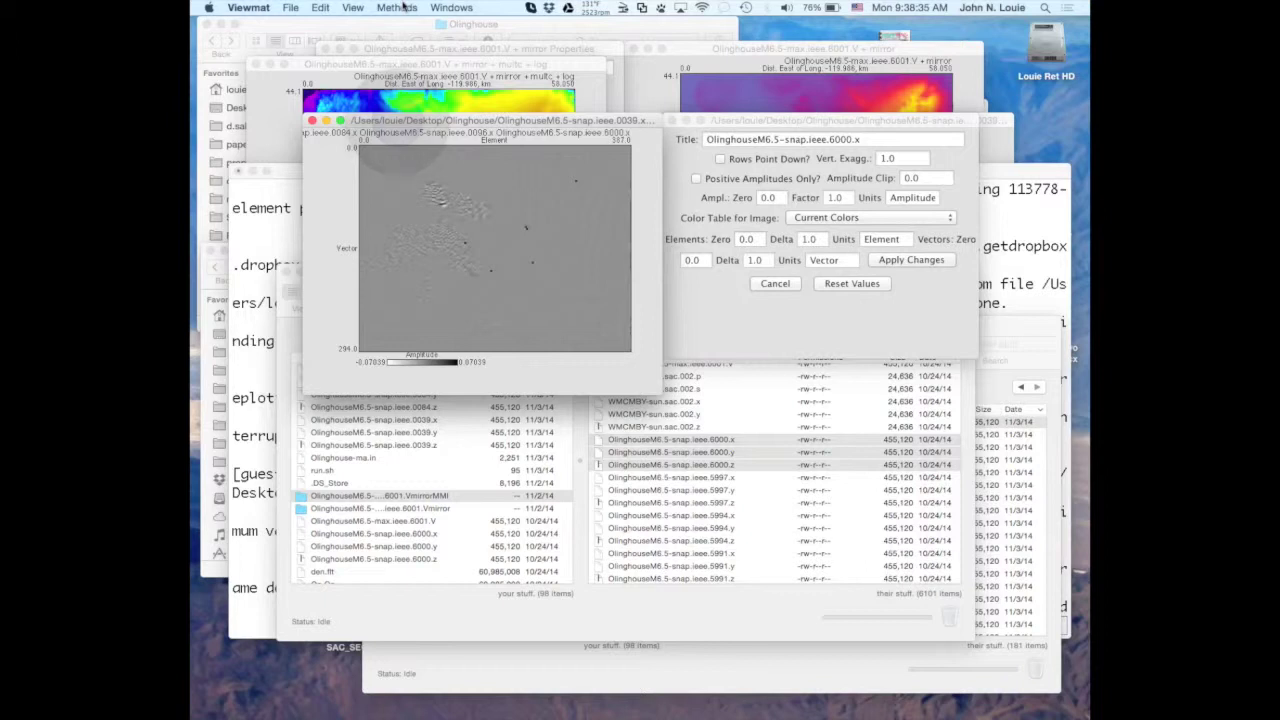
# Apply Methods > On Each Vector > mirror over the range 0 to 293.
pyautogui.click(397, 7)
pyautogui.moveTo(415, 52)
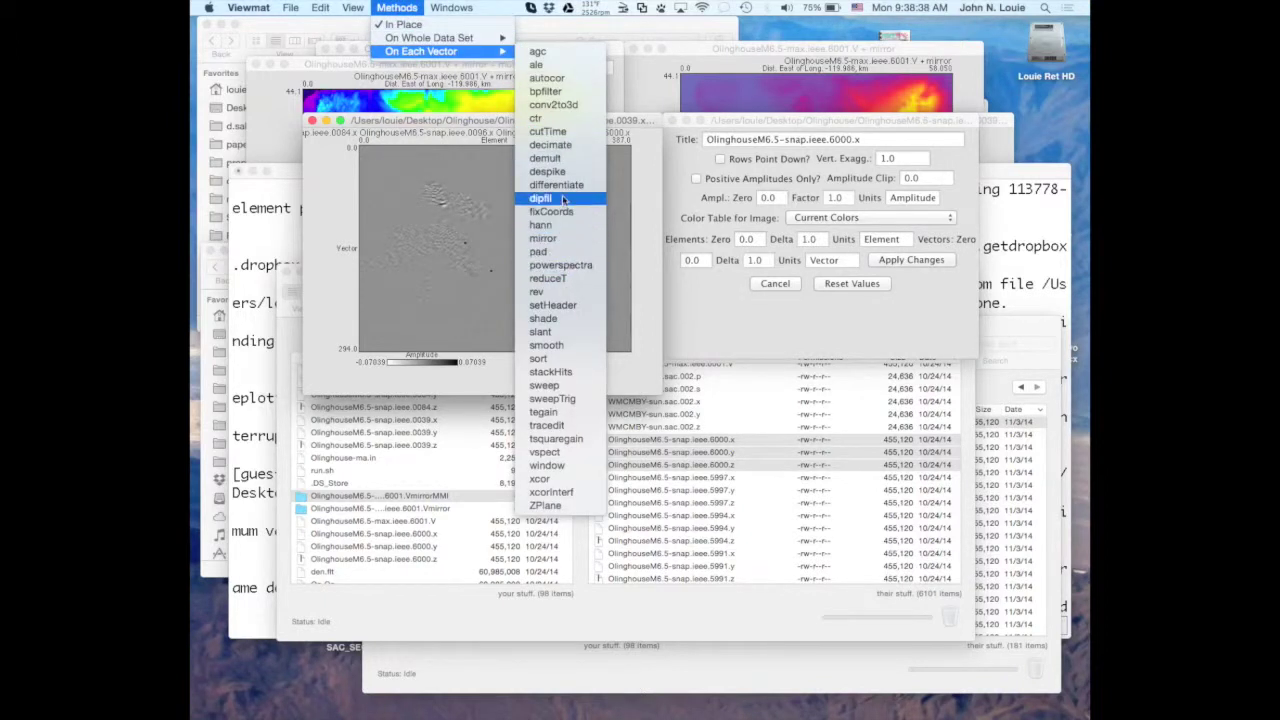
pyautogui.click(558, 238)
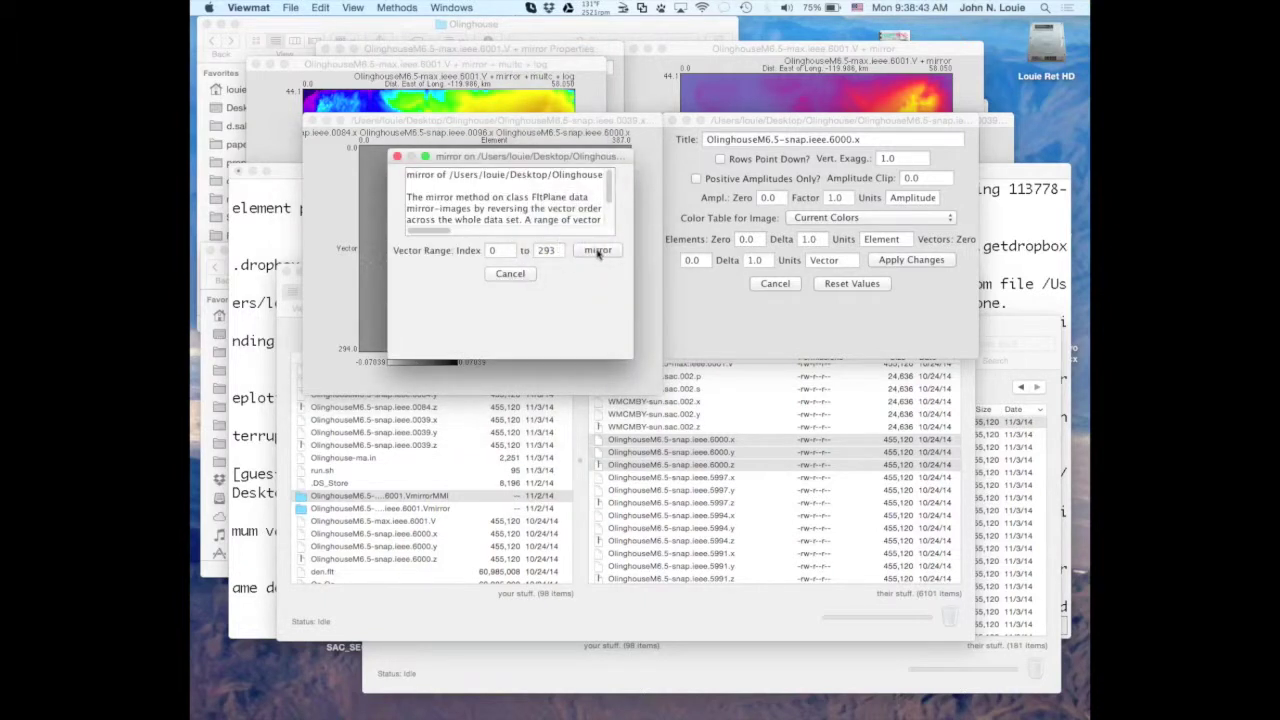
pyautogui.click(597, 251)
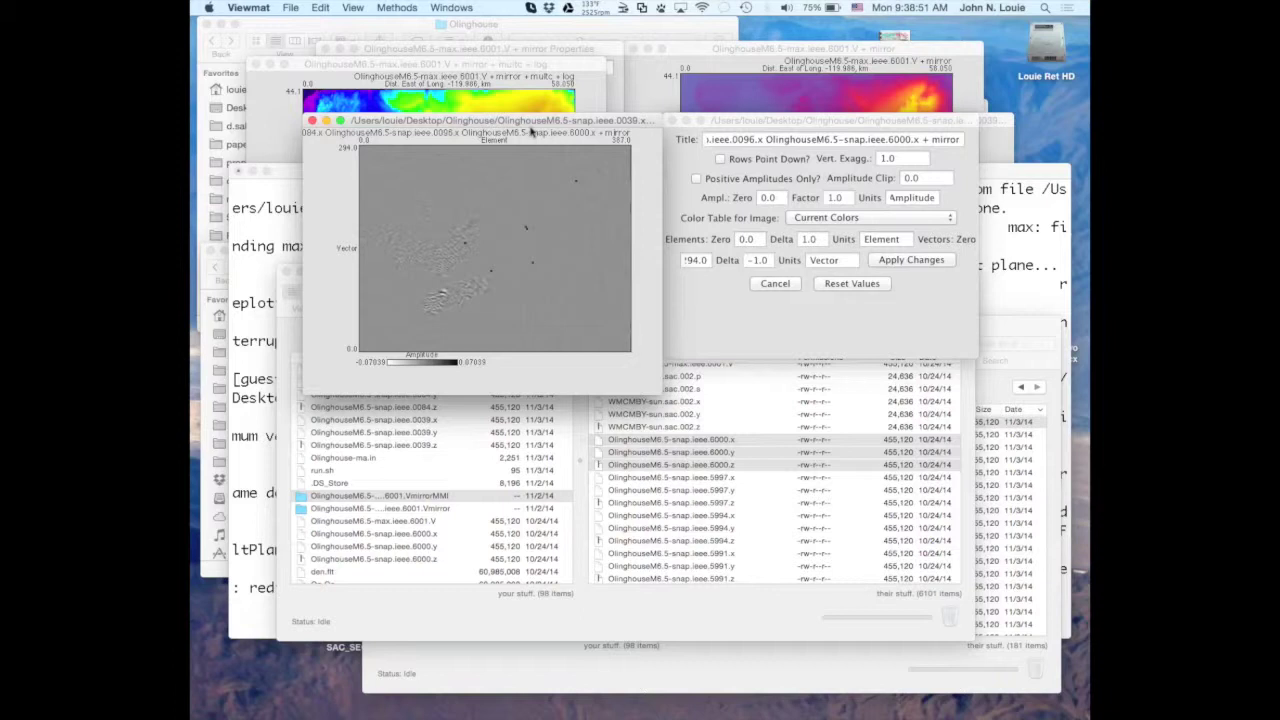
# Switch the snapshot plot's image colour table to Seismic Red-White-Blue and apply it.
pyautogui.click(397, 8)
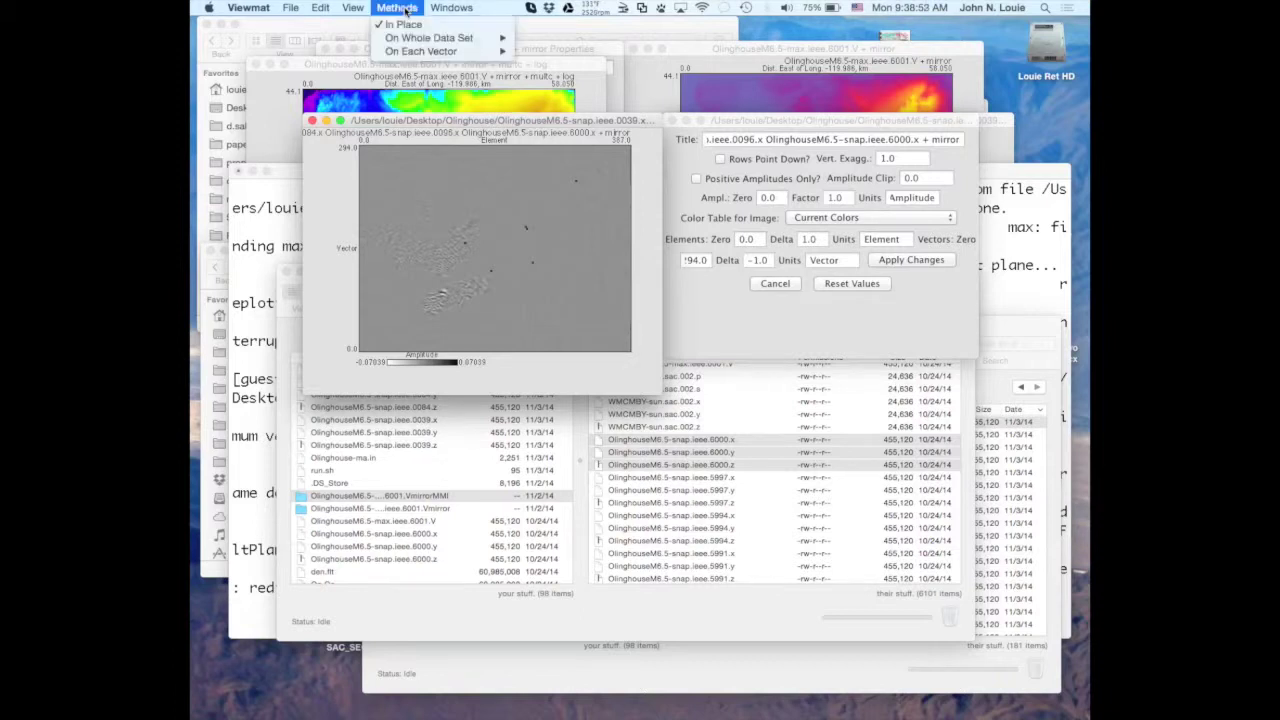
pyautogui.moveTo(413, 55)
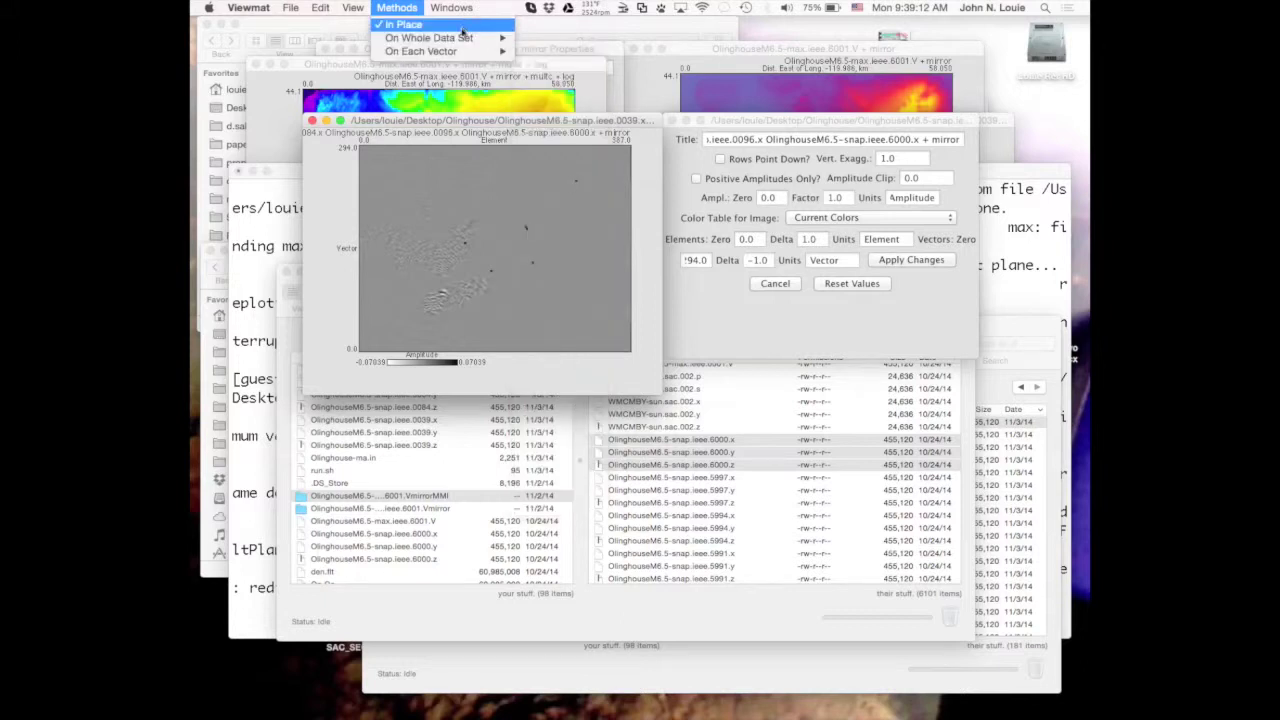
pyautogui.click(446, 121)
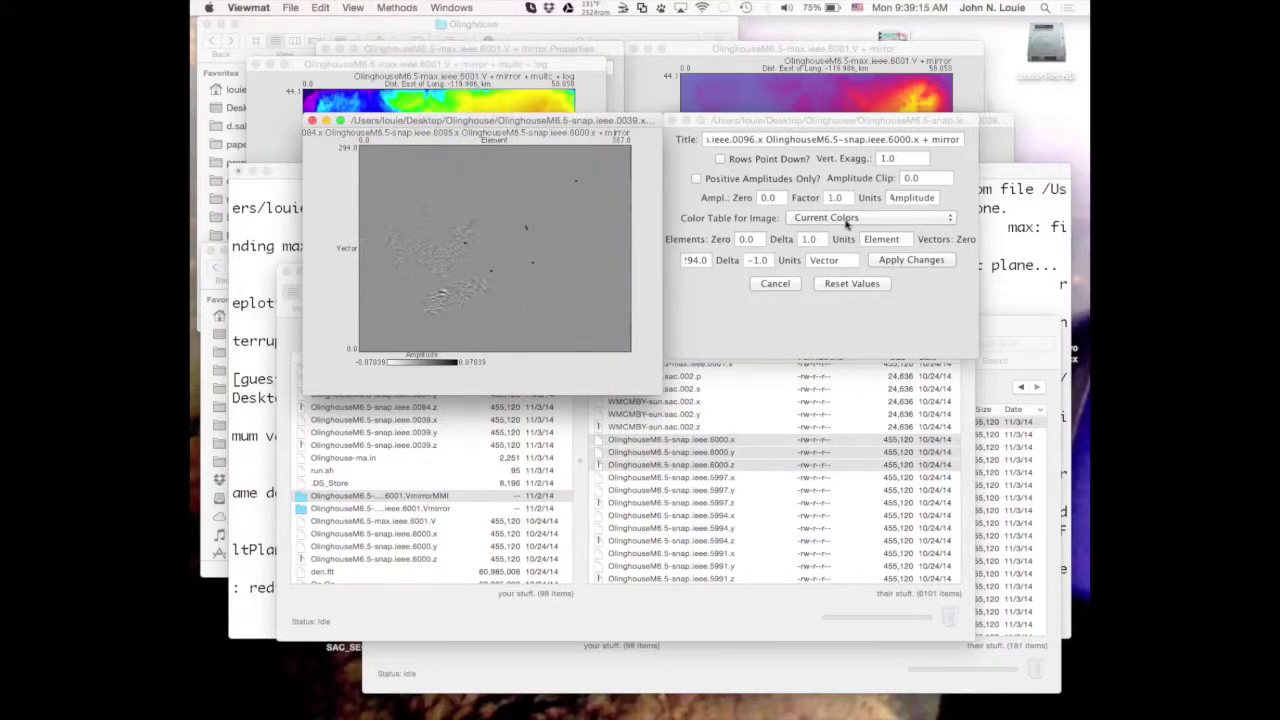
pyautogui.click(846, 219)
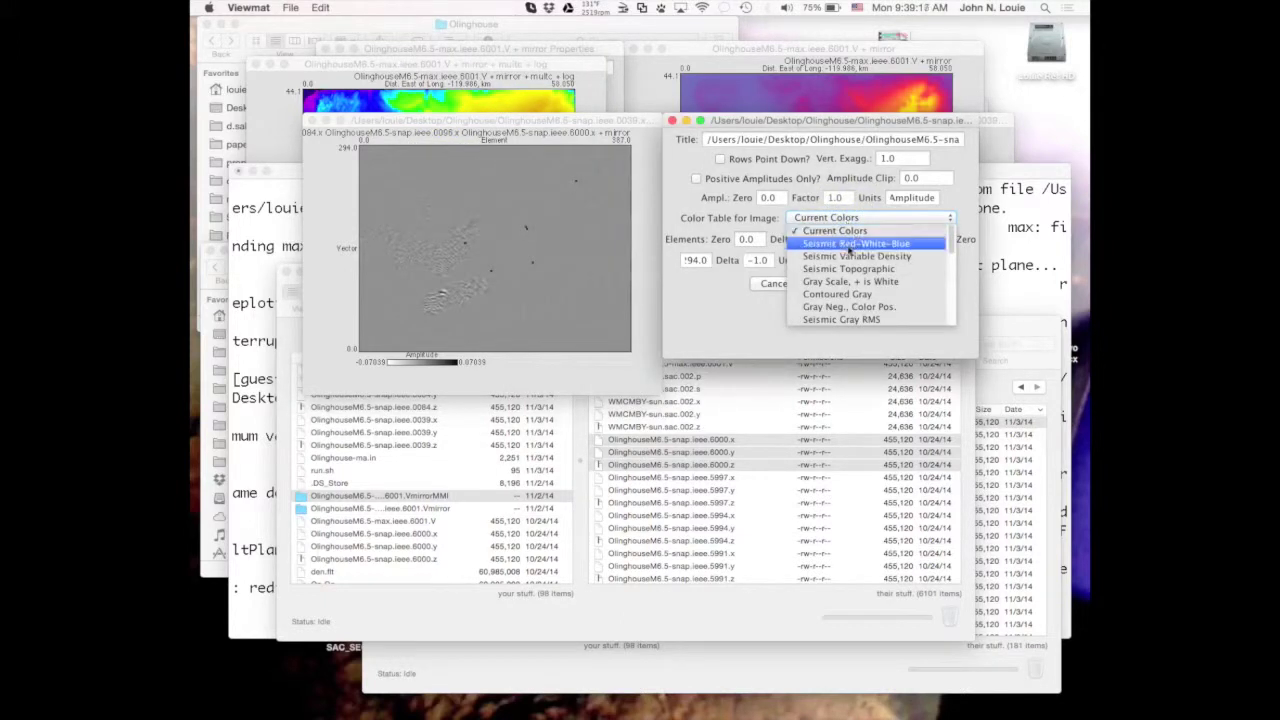
pyautogui.click(848, 244)
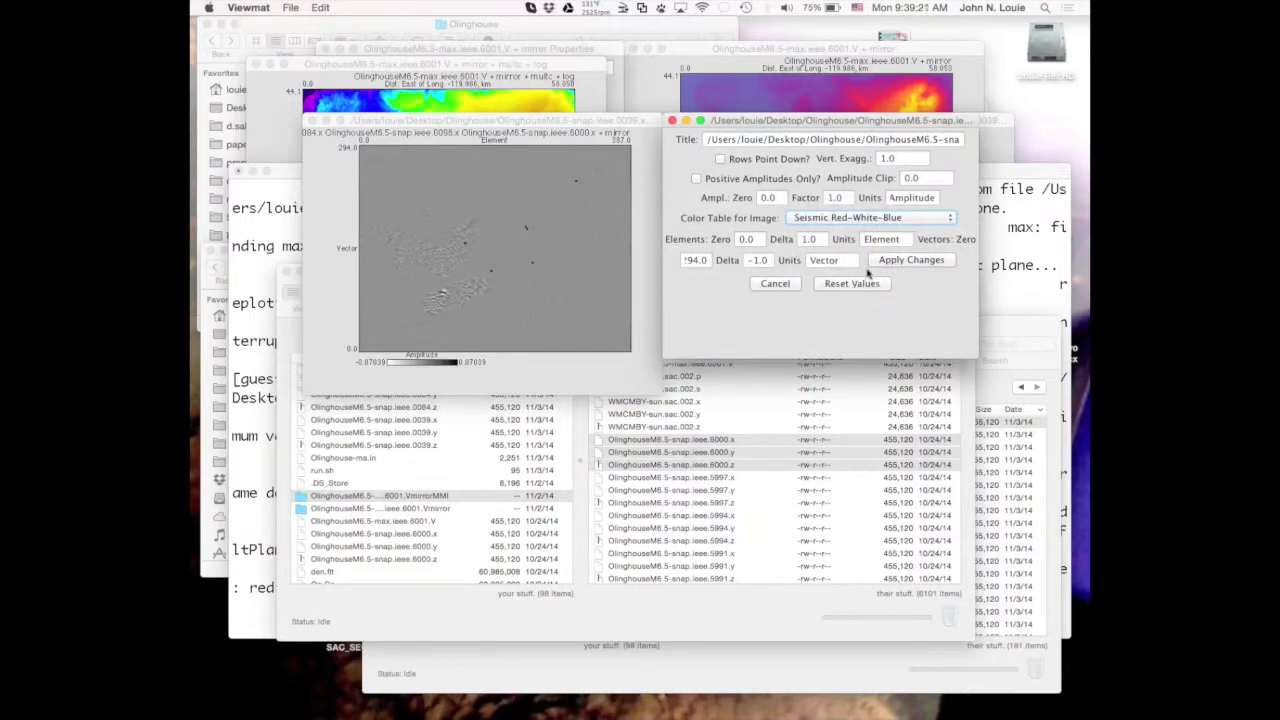
pyautogui.click(886, 262)
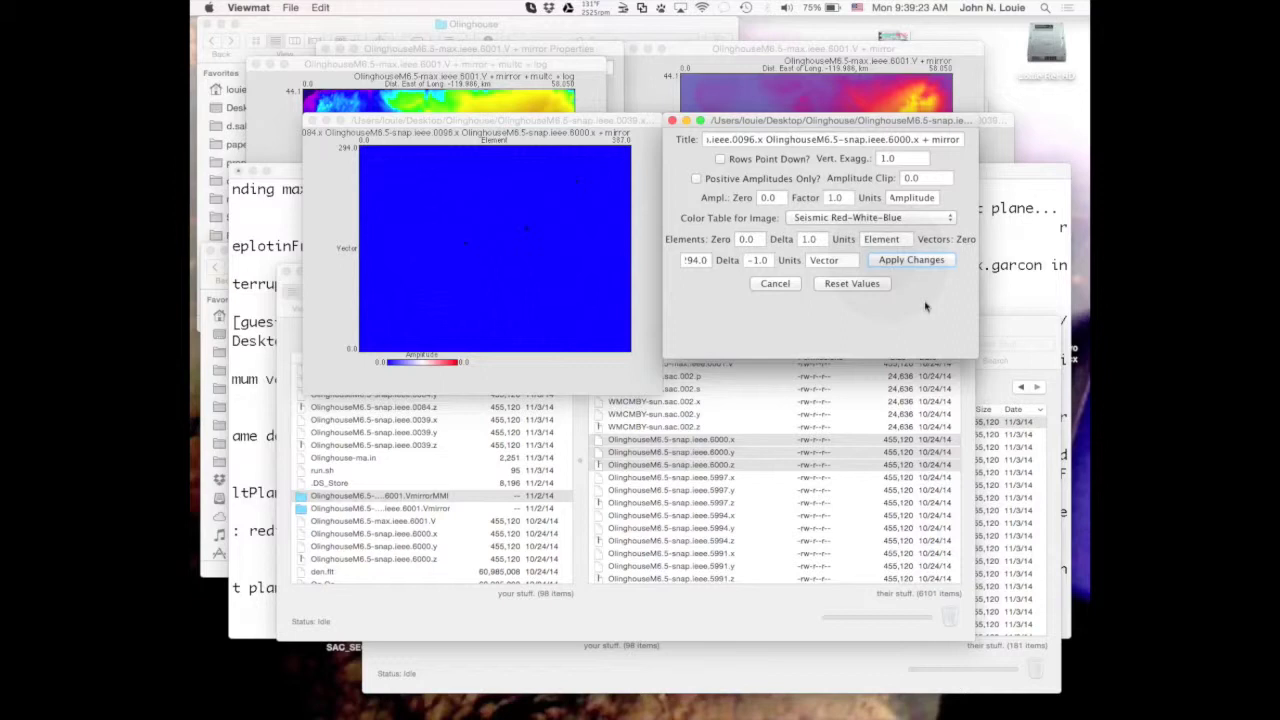
# Resize the properties dialog and set the Amplitude Clip to max.
pyautogui.moveTo(978, 352); pyautogui.dragTo(945, 370)
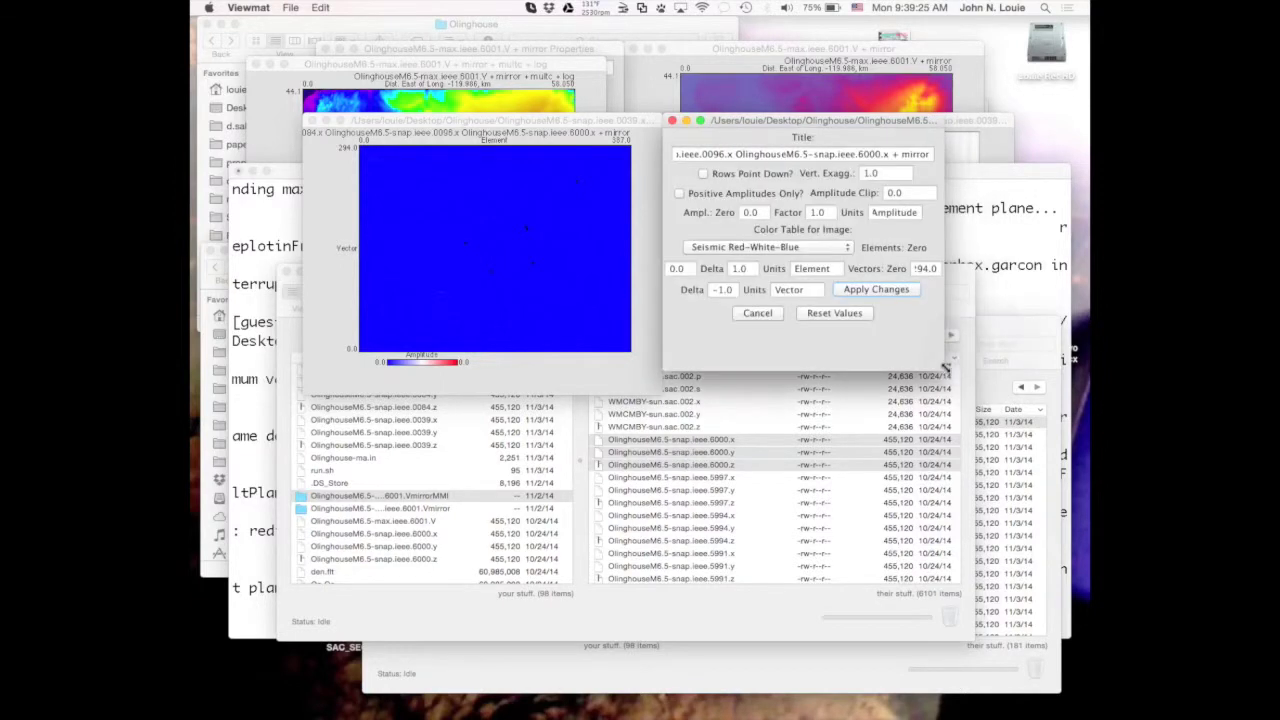
pyautogui.doubleClick(905, 192)
pyautogui.write('max')
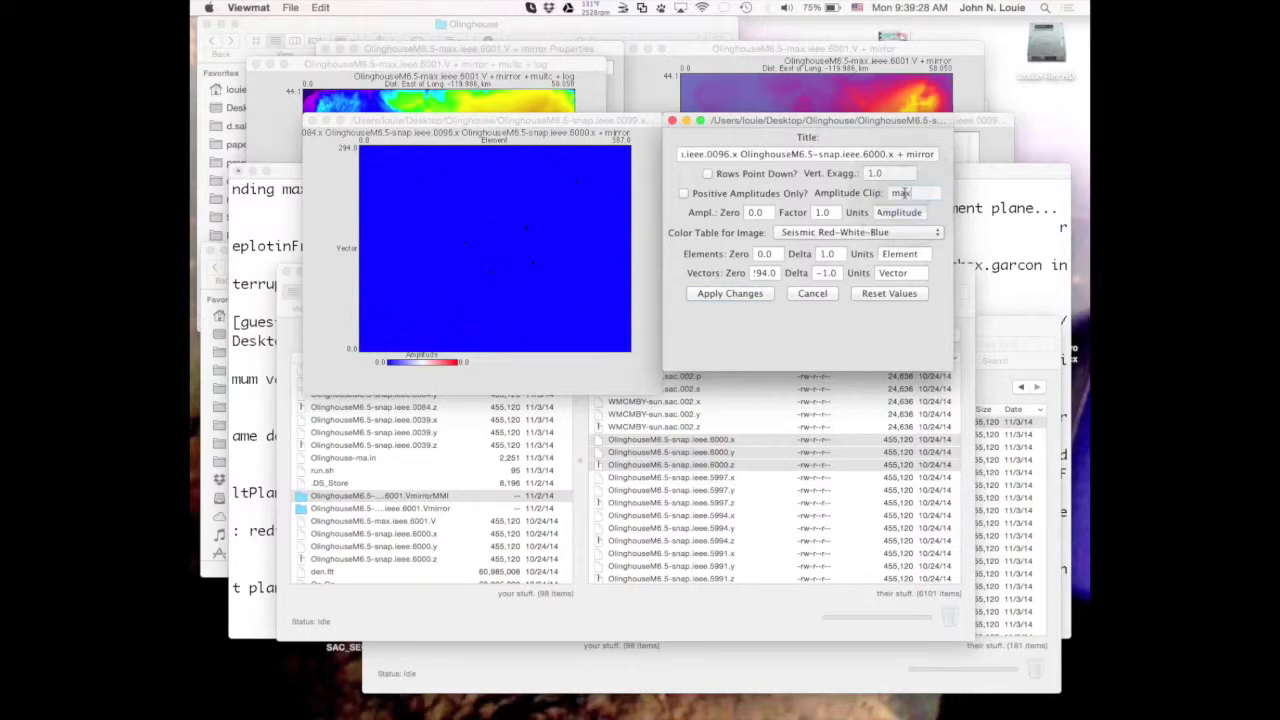
pyautogui.click(748, 294)
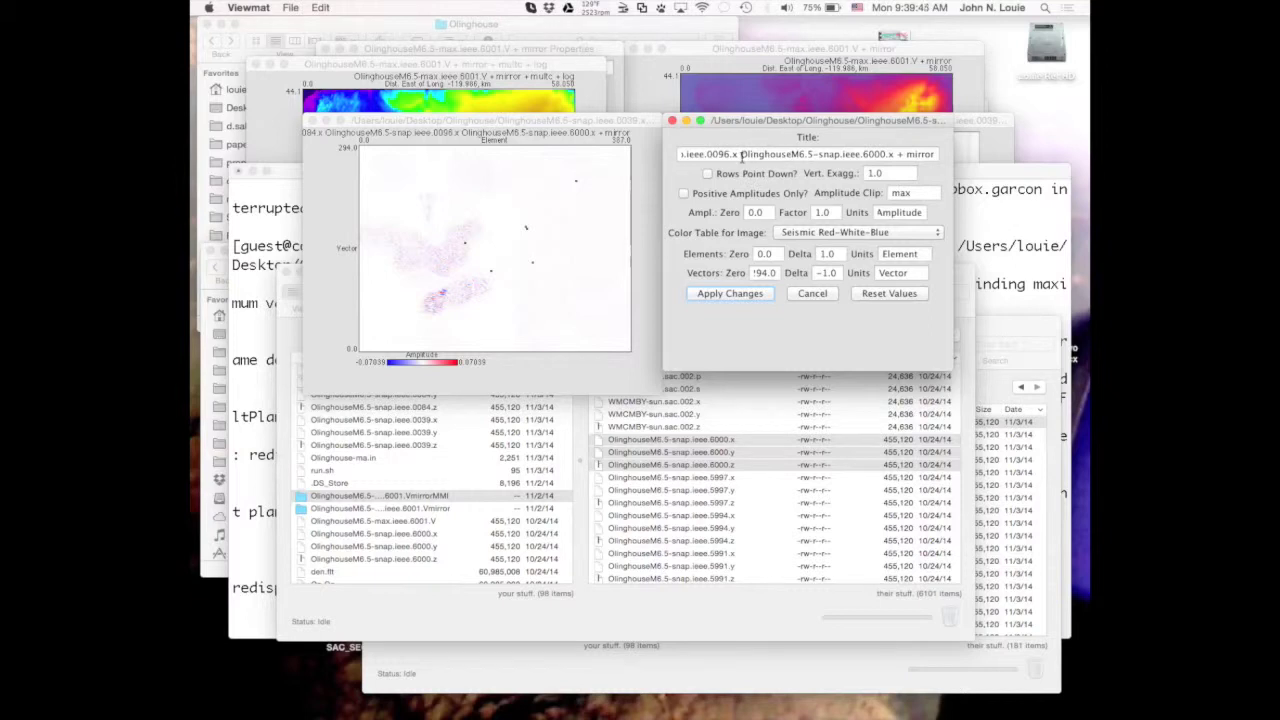
# Trim the plot title to 'OlinghouseM6.5-snap.ieee.6000.x + mirror' and apply it.
pyautogui.moveTo(741, 154); pyautogui.dragTo(724, 146)
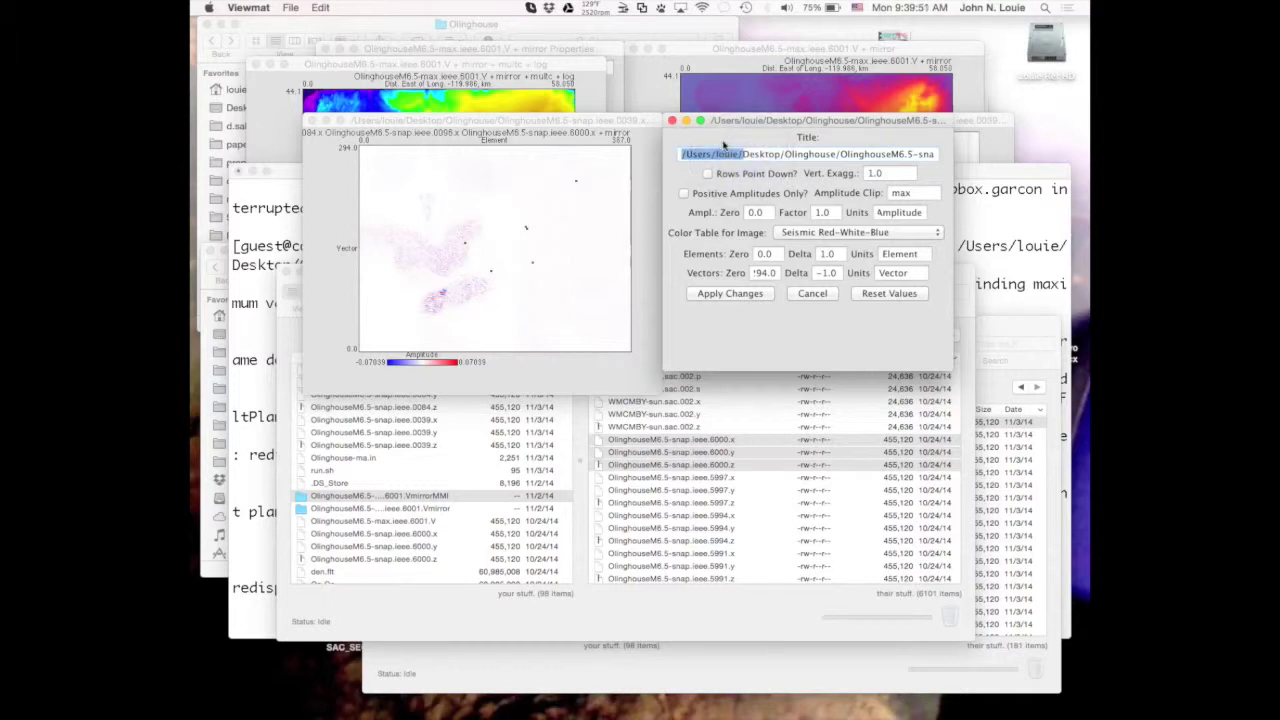
pyautogui.click(842, 153)
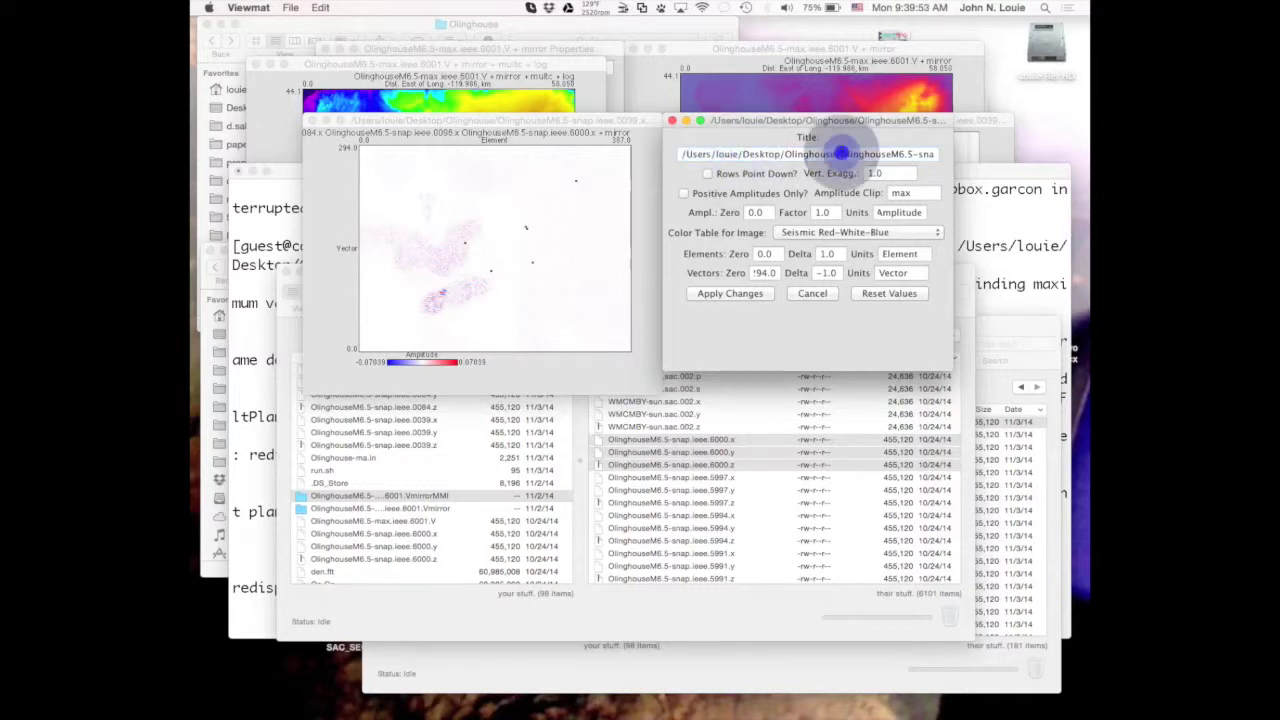
pyautogui.keyDown('shift'); pyautogui.click(842, 153); pyautogui.keyUp('shift')
pyautogui.press('BackSpace')
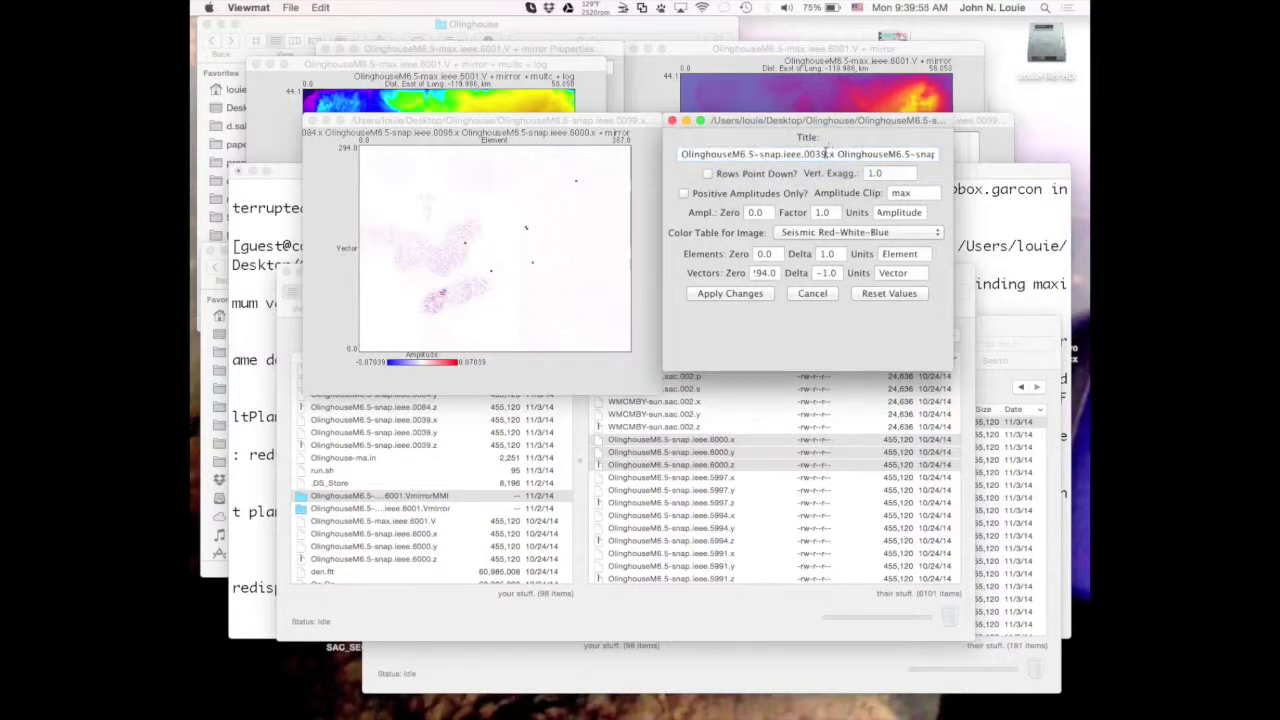
pyautogui.keyDown('shift'); pyautogui.click(834, 150); pyautogui.keyUp('shift')
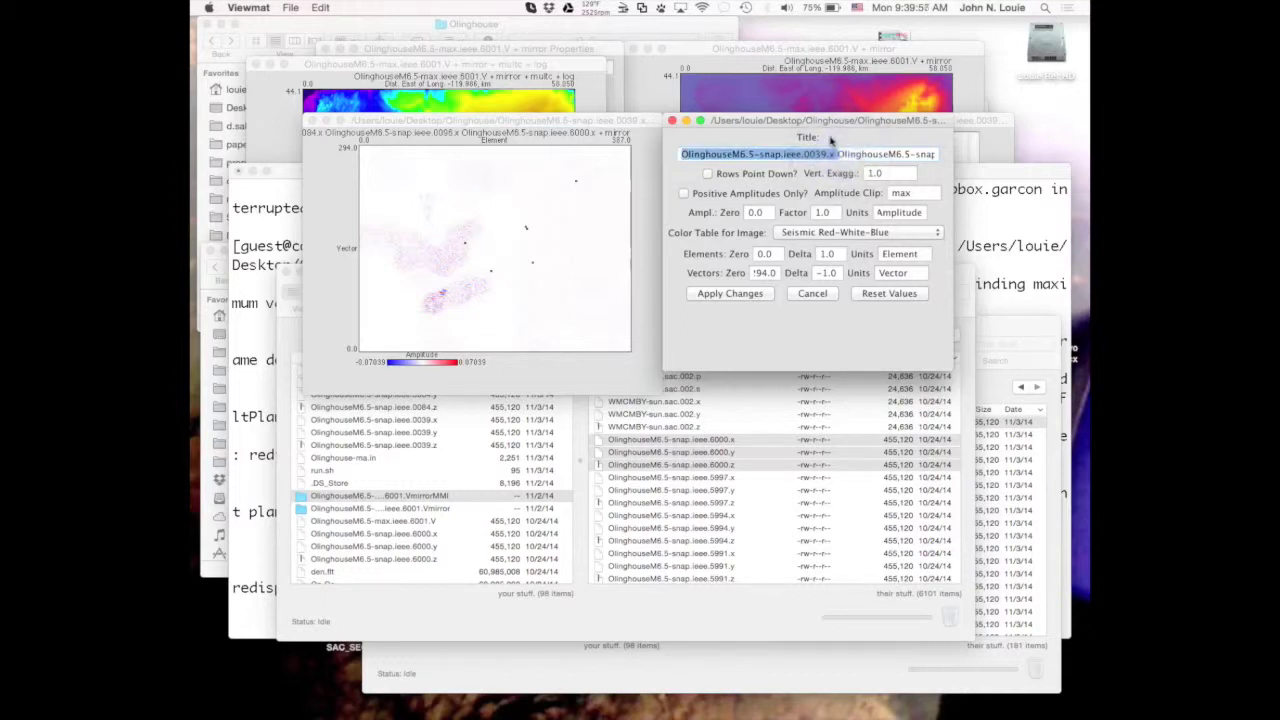
pyautogui.write('OlinghouseM6.5-snap.ieee.0084.x')
pyautogui.keyDown('shift'); pyautogui.click(834, 155); pyautogui.keyUp('shift')
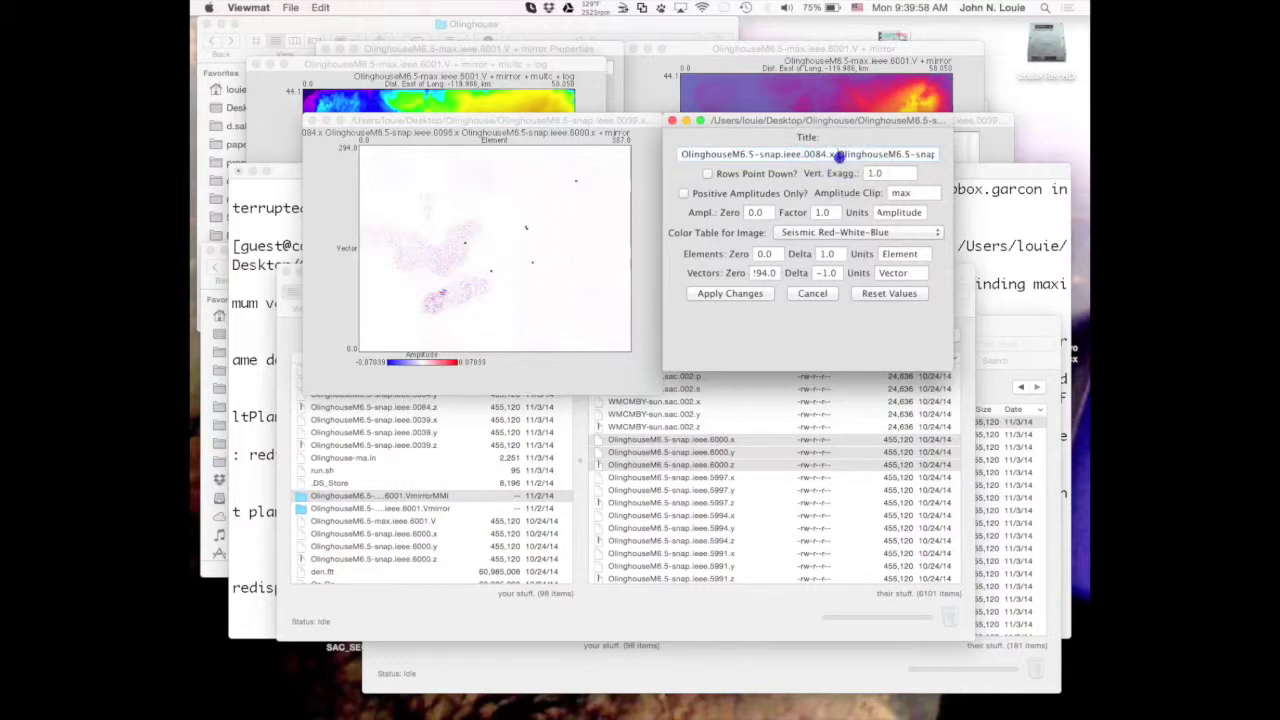
pyautogui.write('OlinghouseM6.5-snap.ieee.0096.x')
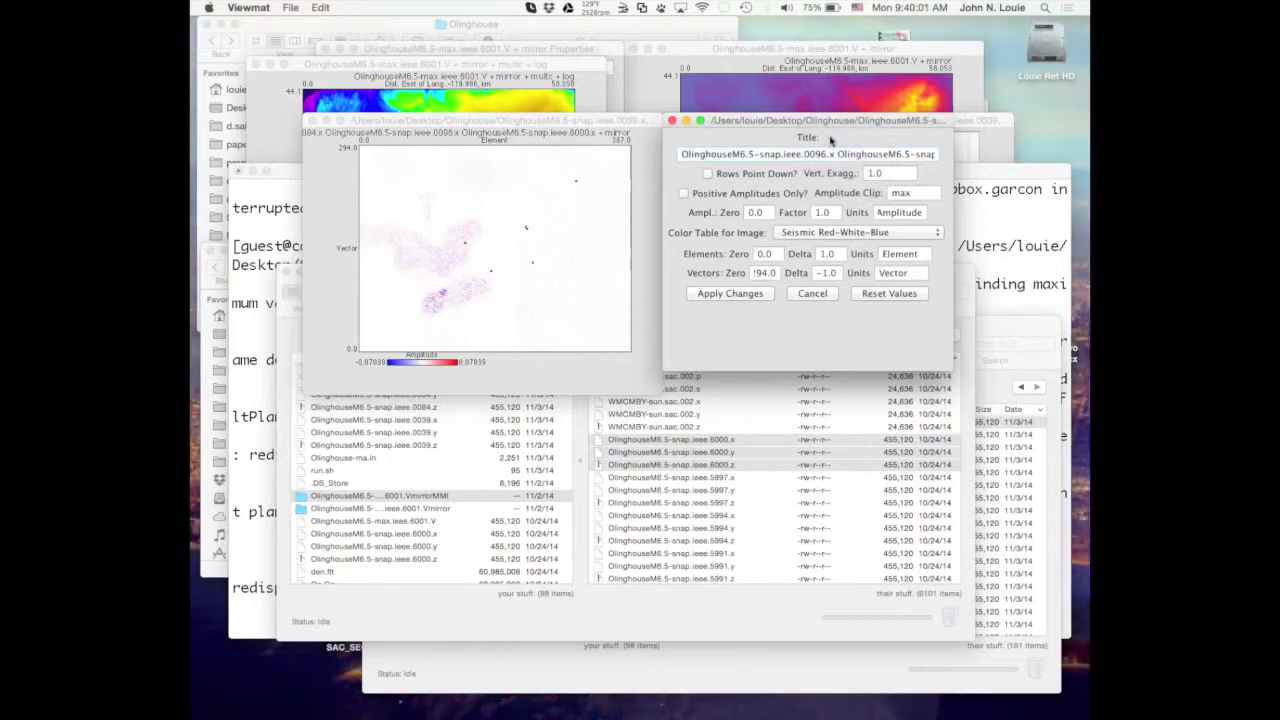
pyautogui.keyDown('shift'); pyautogui.click(837, 153); pyautogui.keyUp('shift')
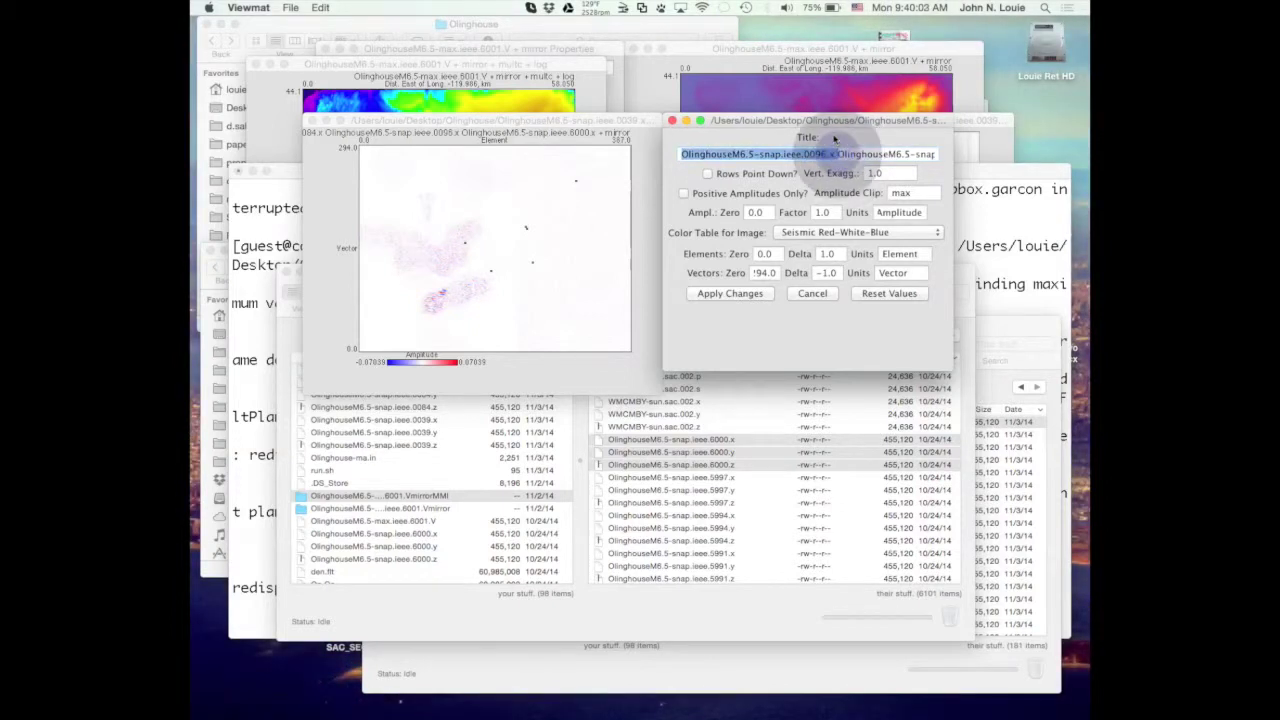
pyautogui.press('BackSpace')
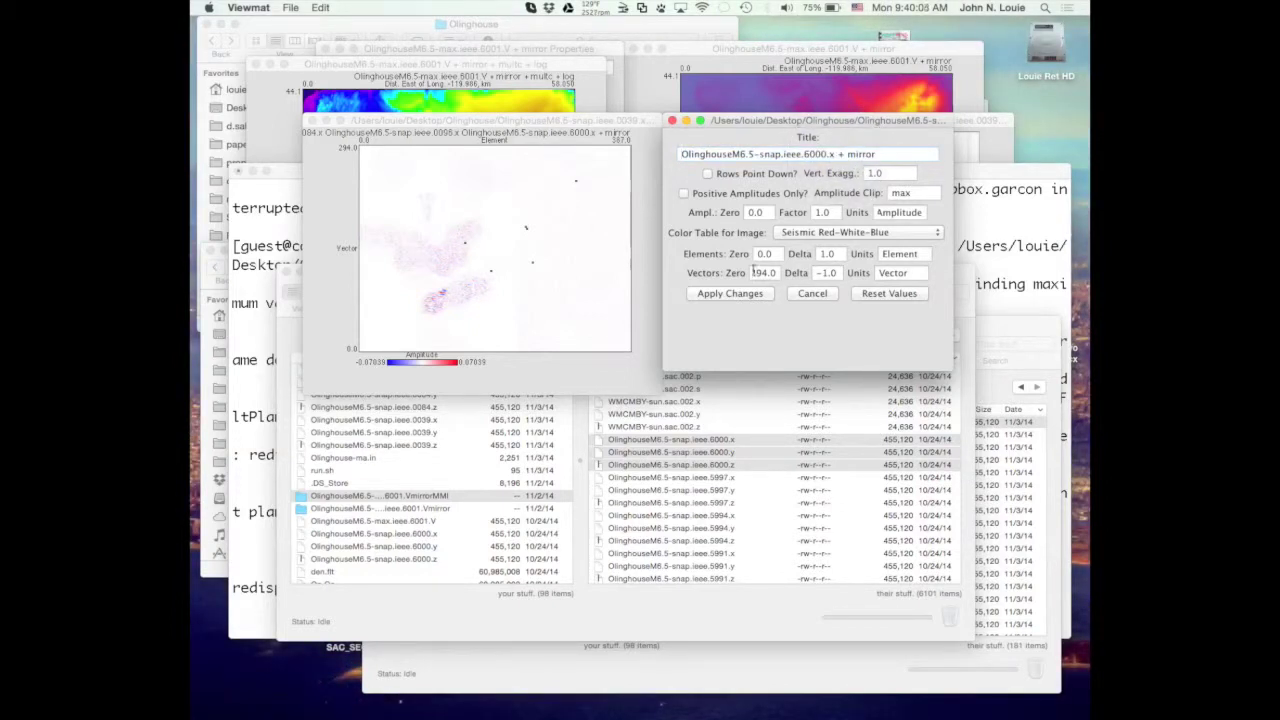
pyautogui.click(731, 296)
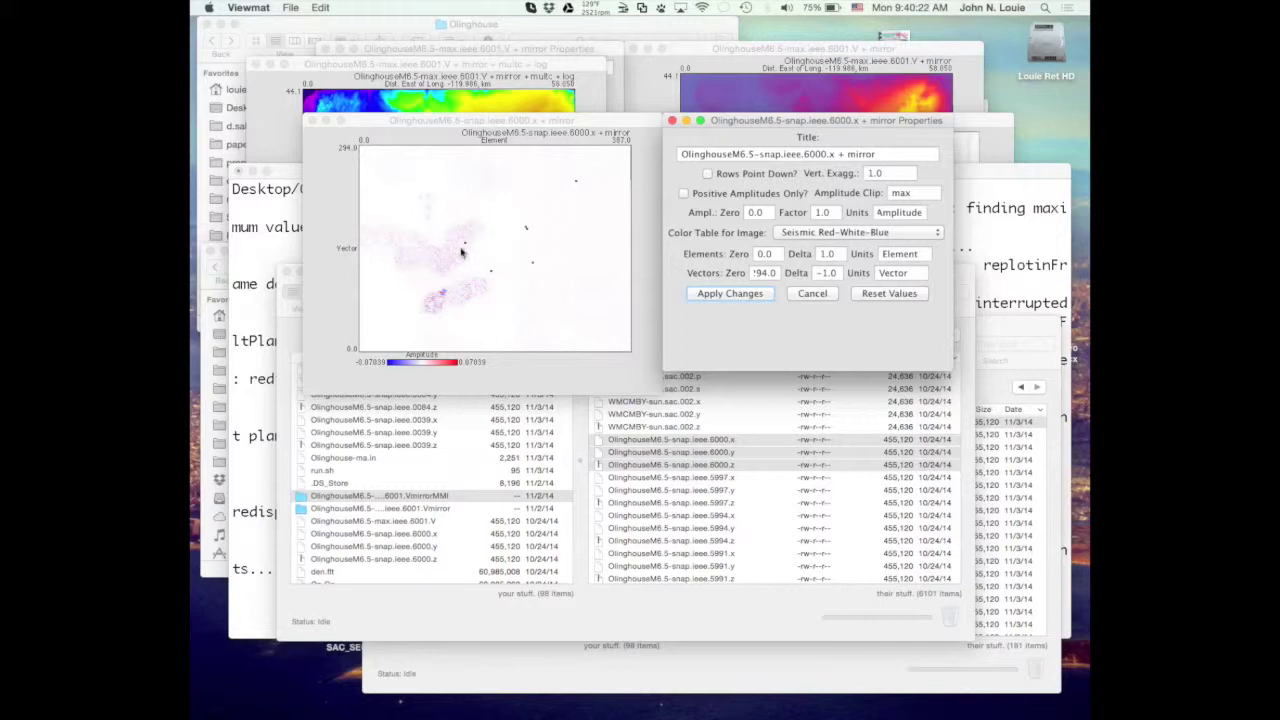
# Change the Amplitude Clip to 0.2*max, apply it, and bring the plot forward.
pyautogui.click(893, 194)
pyautogui.write('3')
pyautogui.write('.2*')
pyautogui.click(757, 293)
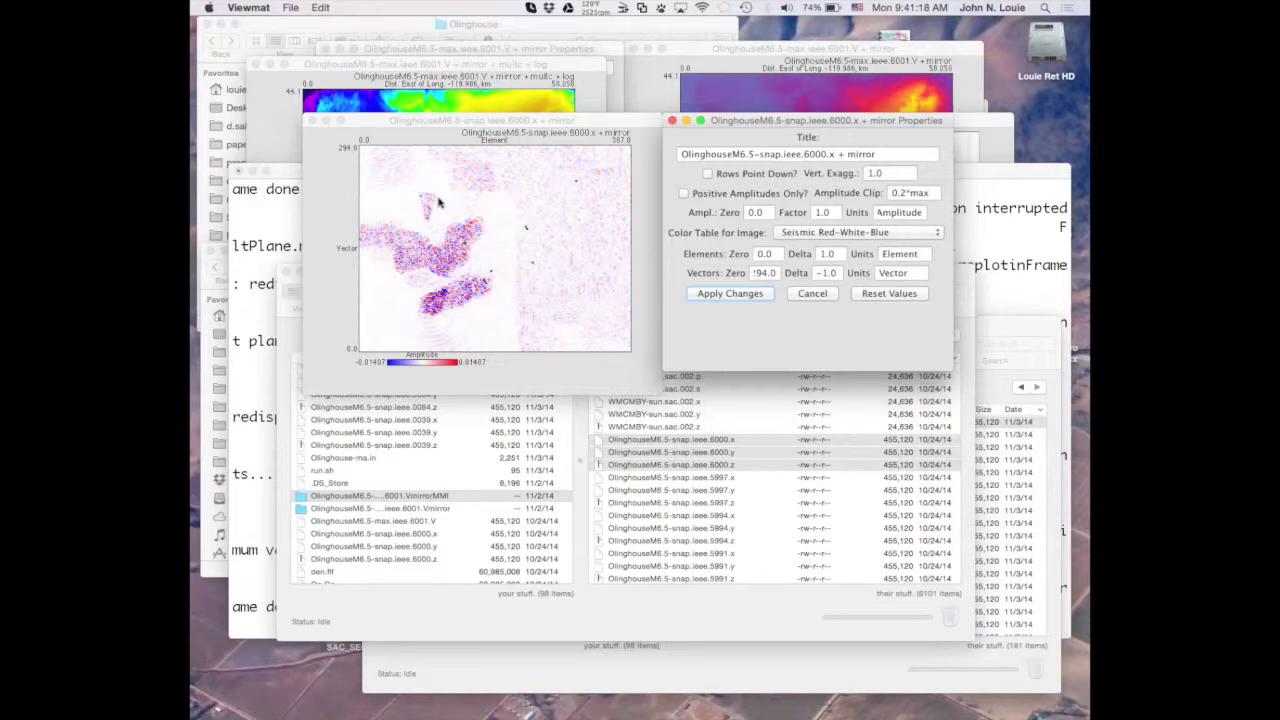
pyautogui.click(380, 128)
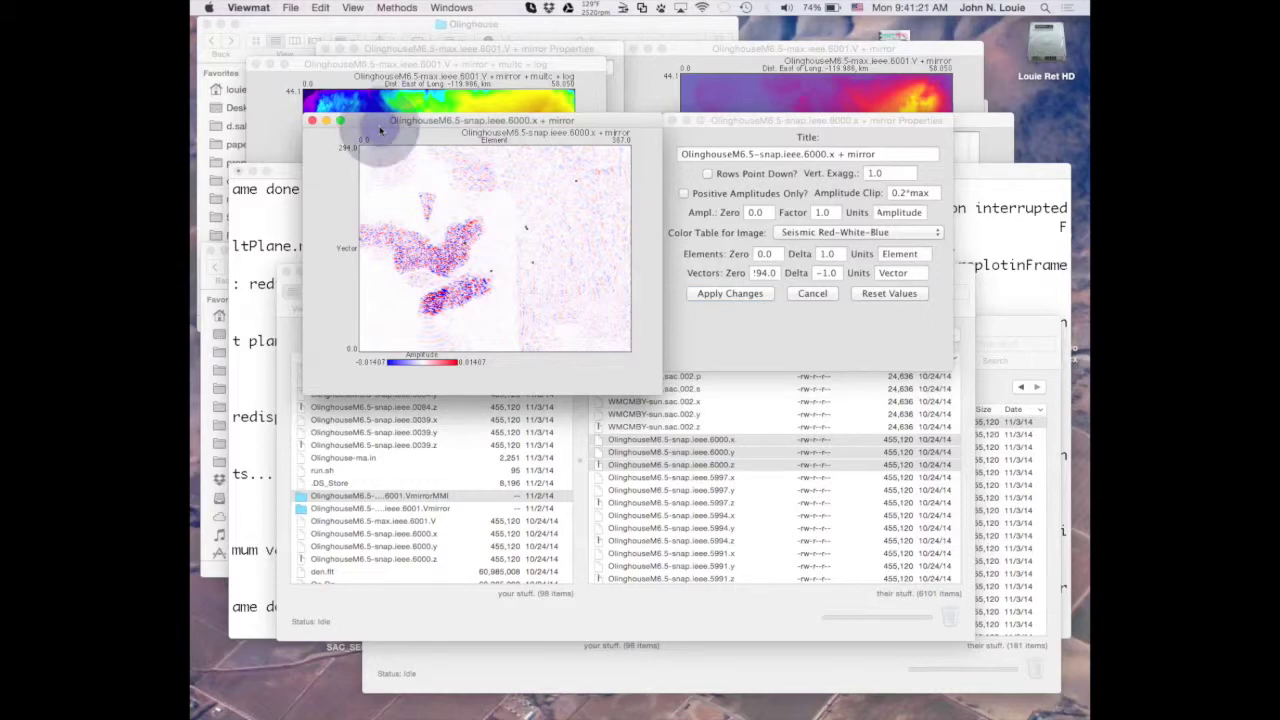
# Zoom the snapshot plot window so the red-white-blue wavefield fills more space.
pyautogui.doubleClick(380, 128)
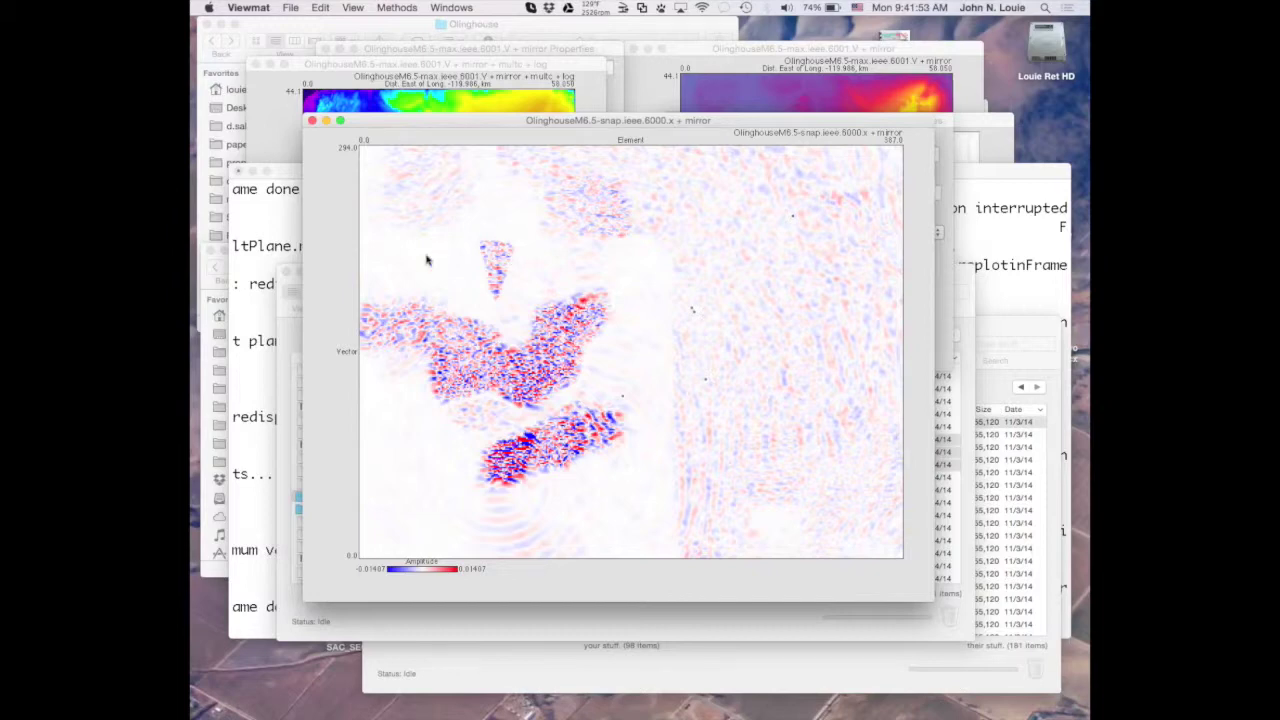
pyautogui.click(680, 463)
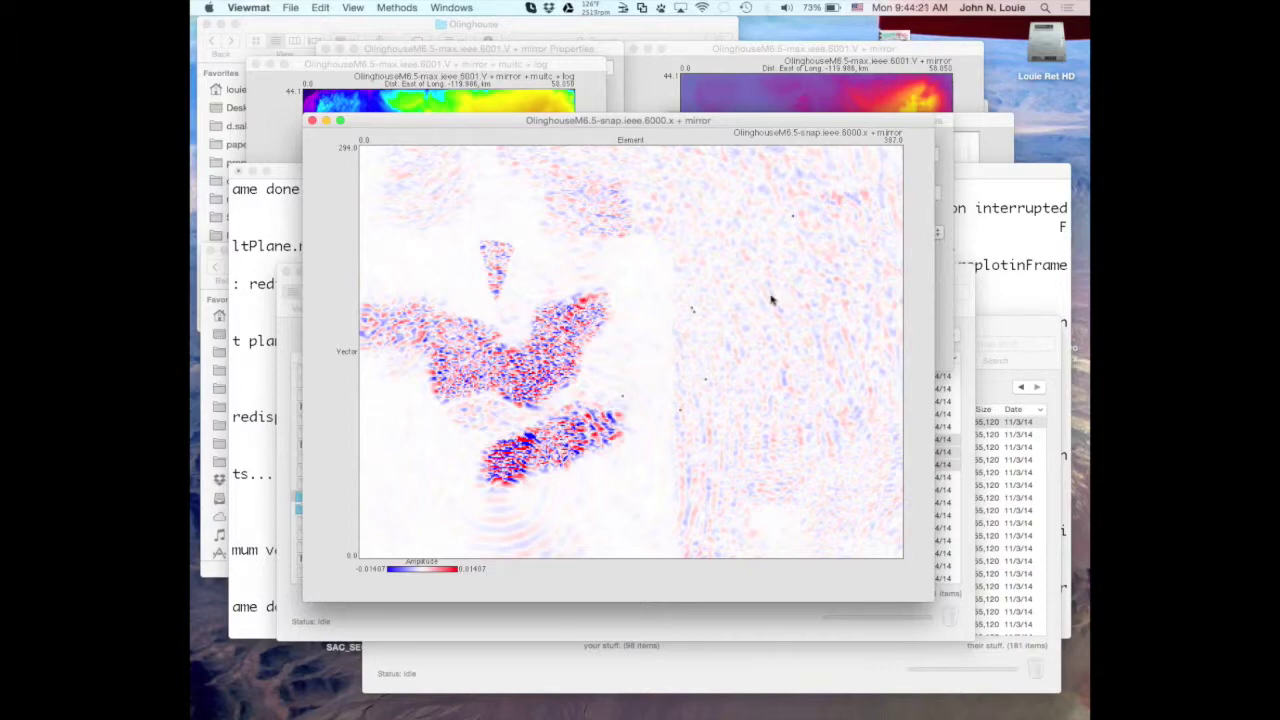
pyautogui.click(1012, 325)
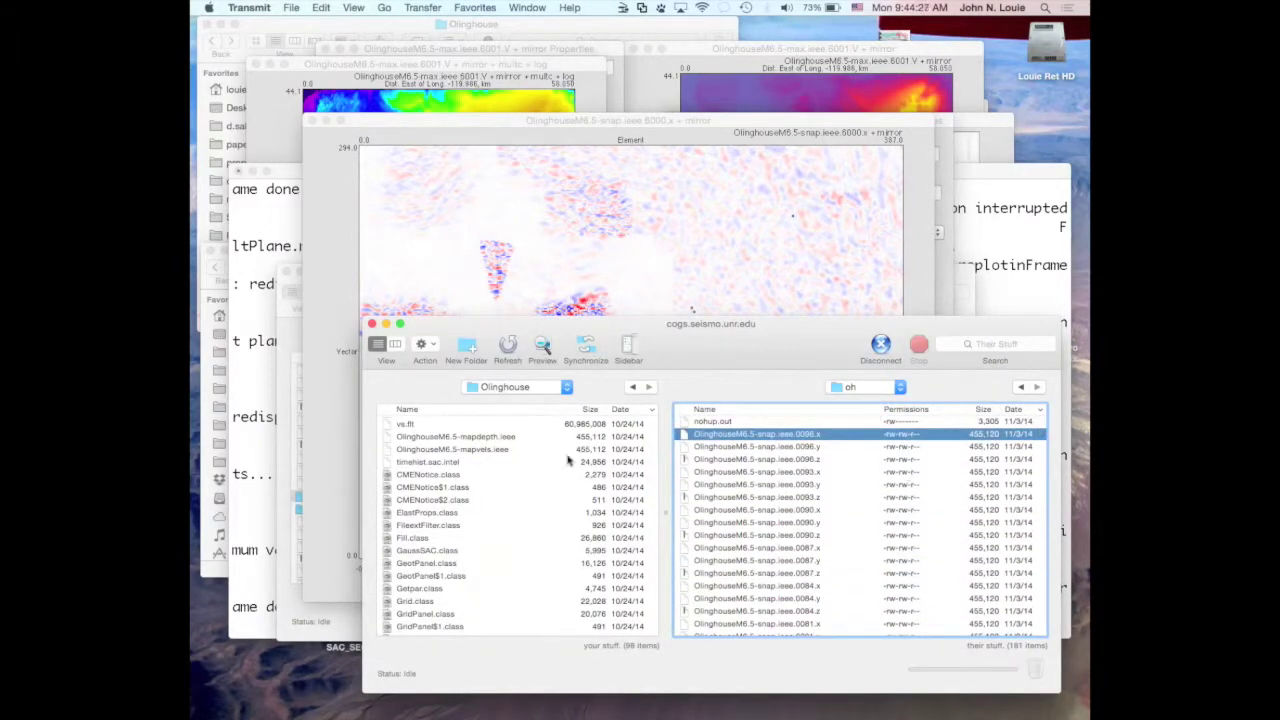
# Close the transfer window and select the WMCMBY, then KBR-through-LMR files on the server.
pyautogui.click(384, 325)
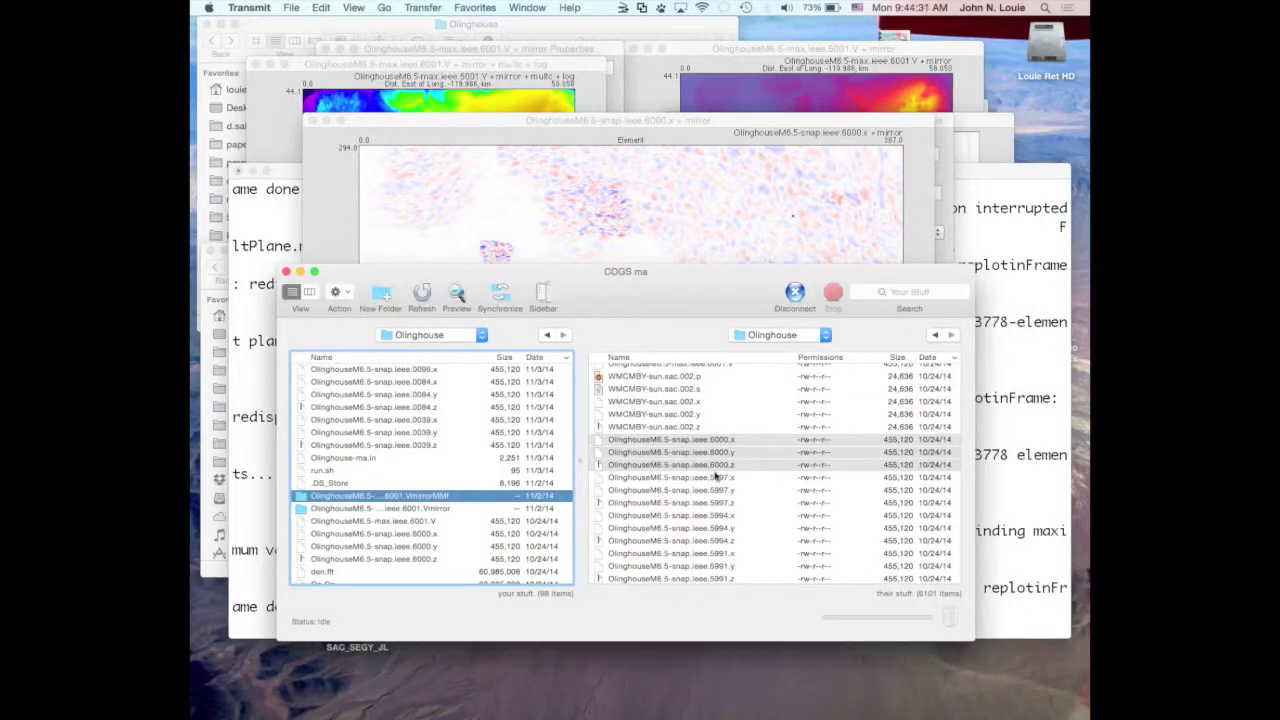
pyautogui.scroll(3, 714, 477)
pyautogui.scroll(-2, 714, 477)
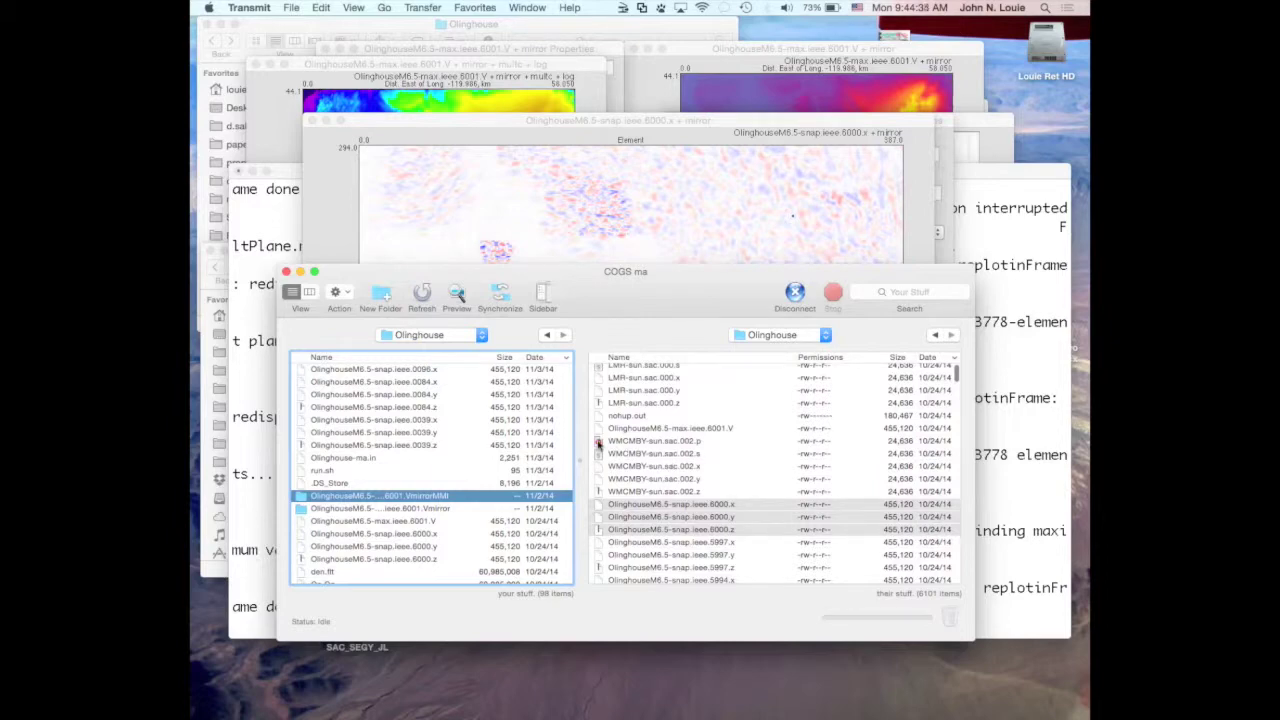
pyautogui.click(598, 441)
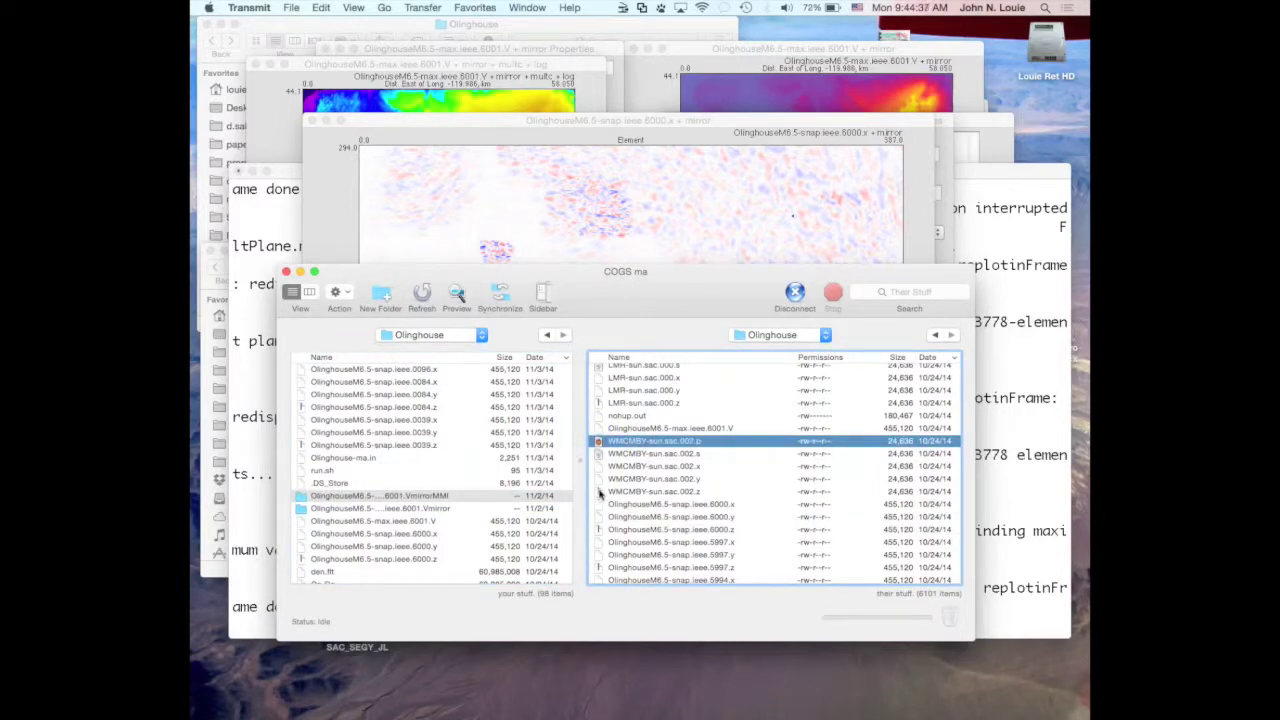
pyautogui.keyDown('shift'); pyautogui.click(600, 491); pyautogui.keyUp('shift')
pyautogui.scroll(3, 640, 471)
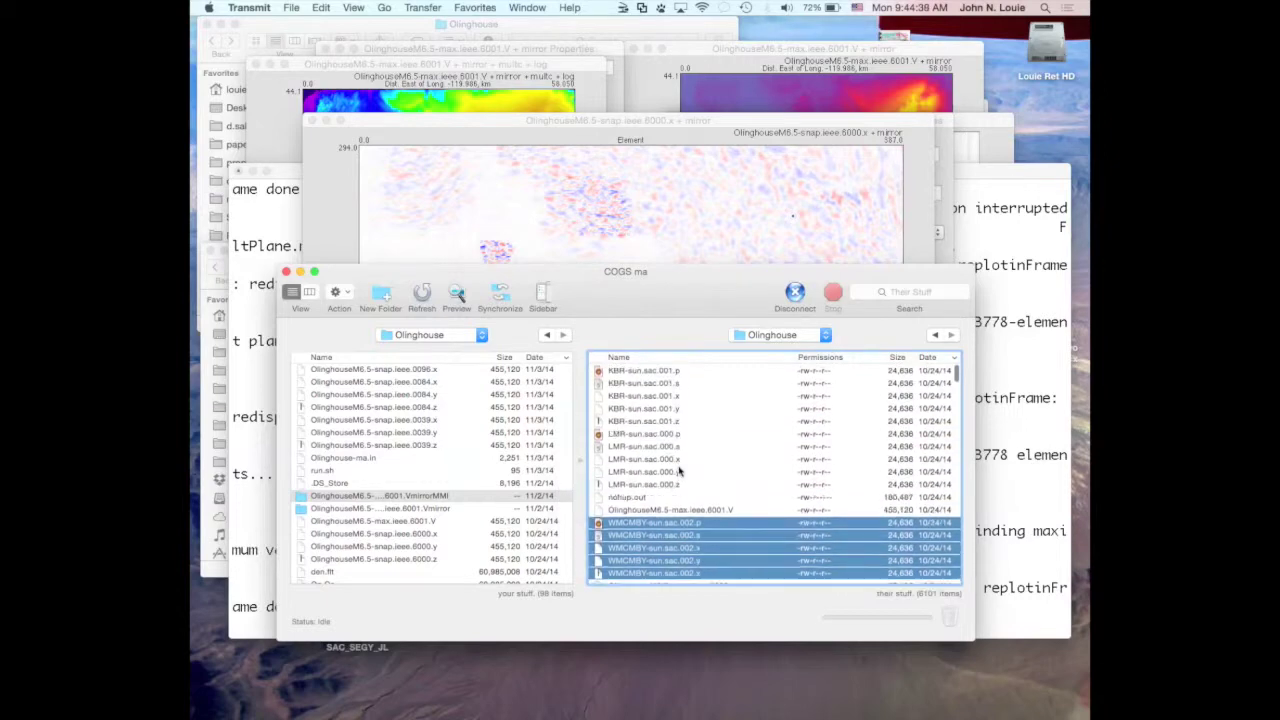
pyautogui.click(600, 370)
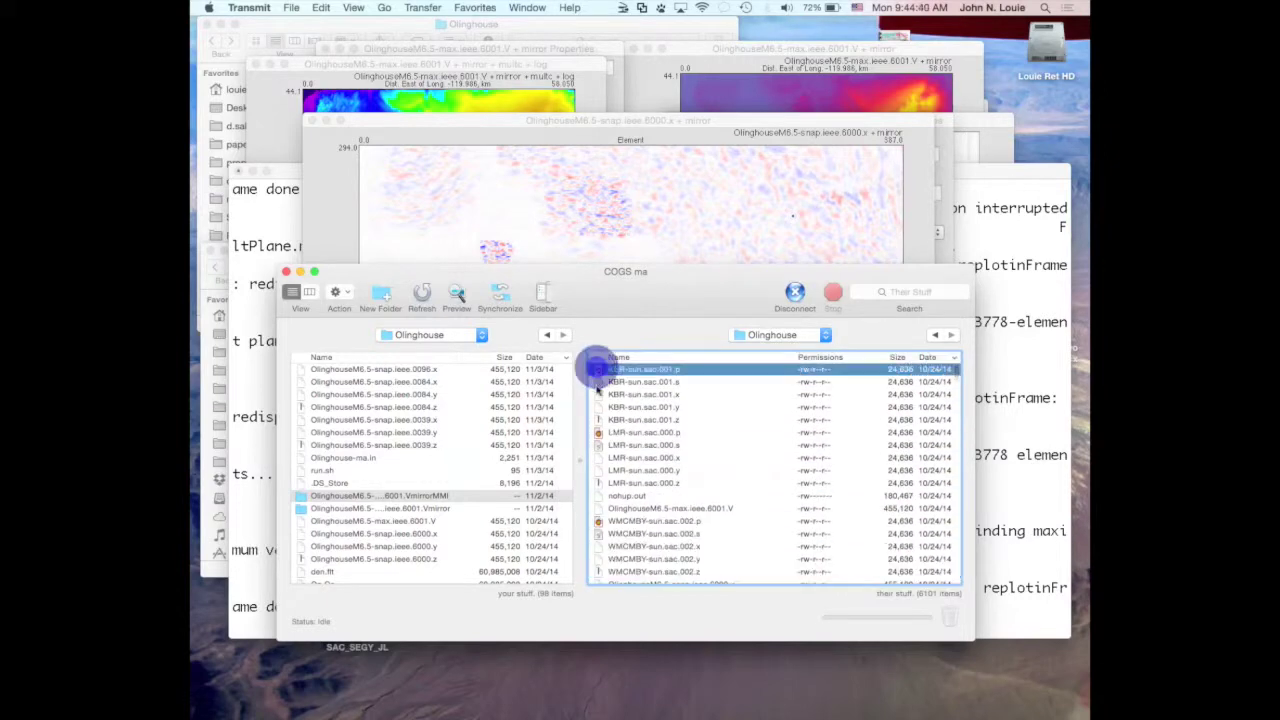
pyautogui.keyDown('shift'); pyautogui.click(597, 483); pyautogui.keyUp('shift')
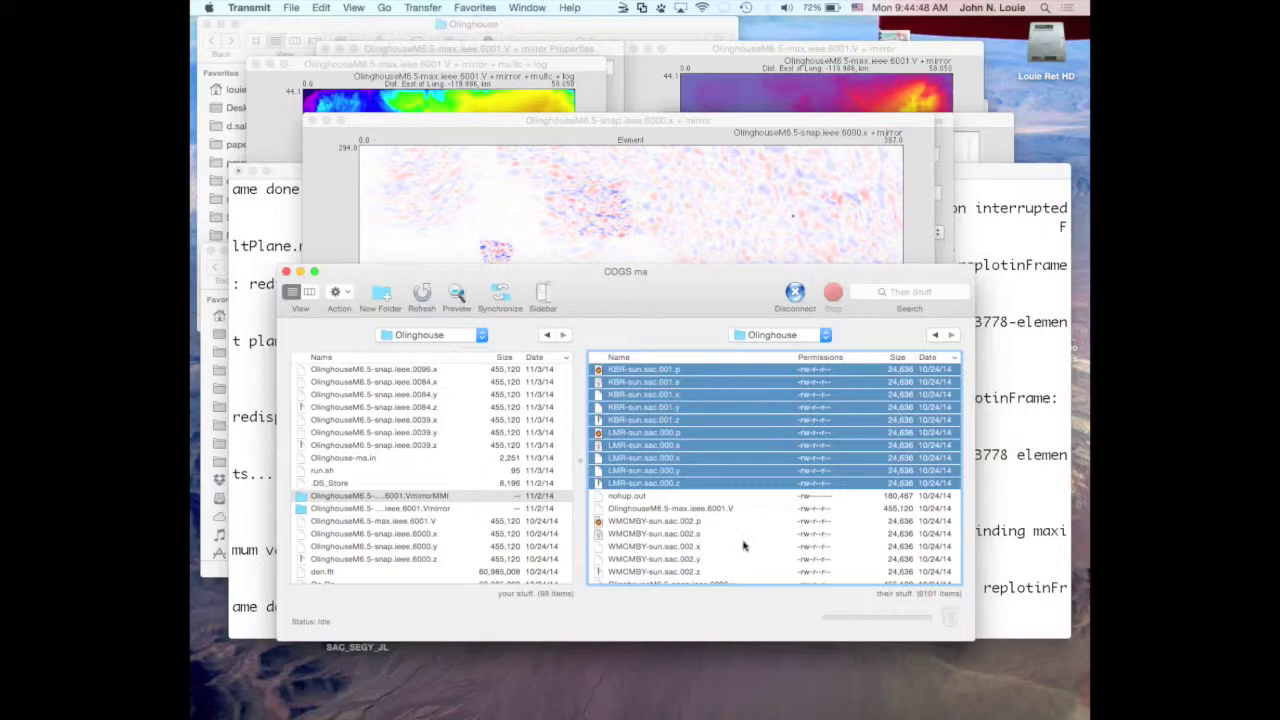
pyautogui.scroll(-2, 743, 544)
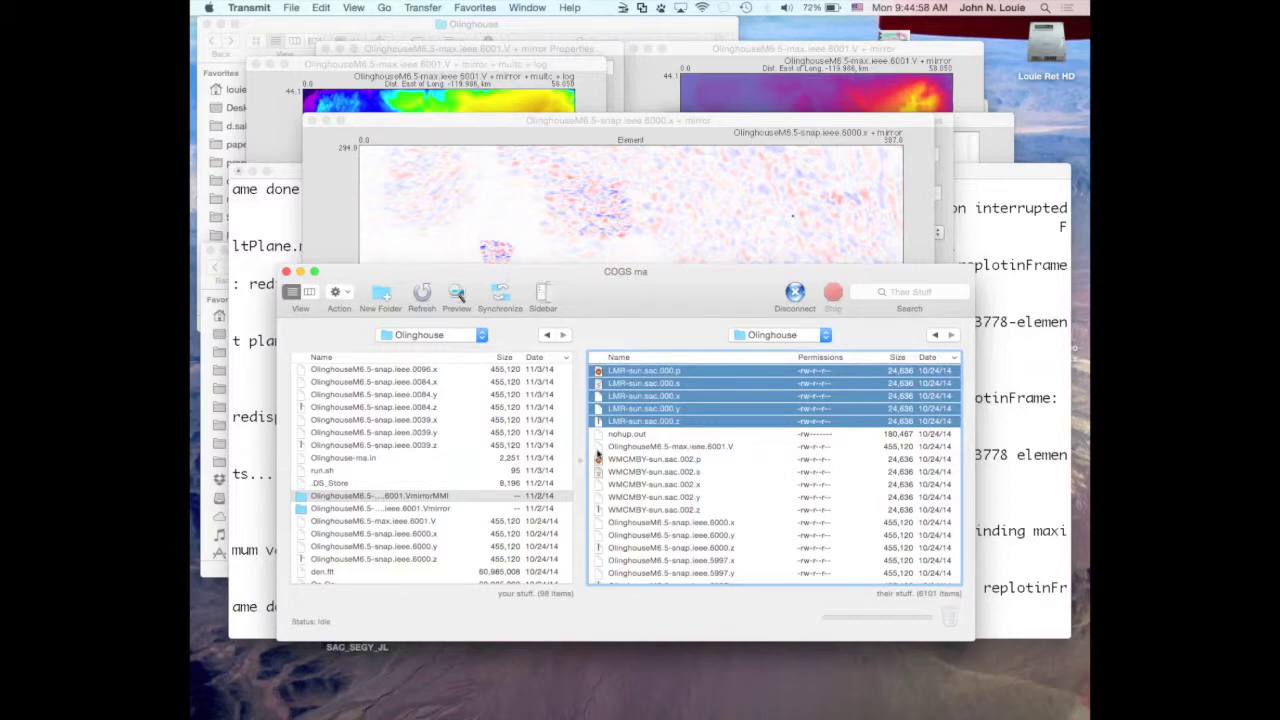
# Download OlinghouseM6.5-max.ieee.6001.V to the local folder, replacing the existing copy.
pyautogui.click(598, 447)
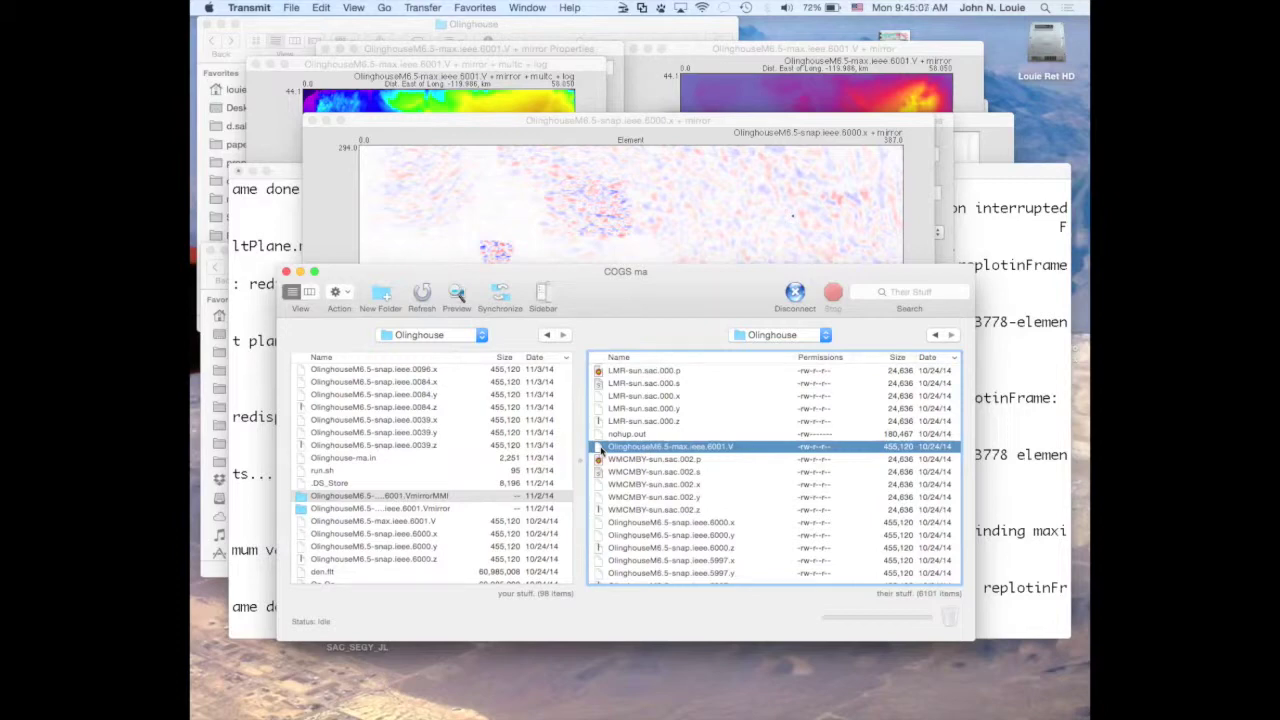
pyautogui.moveTo(600, 448); pyautogui.dragTo(478, 432)
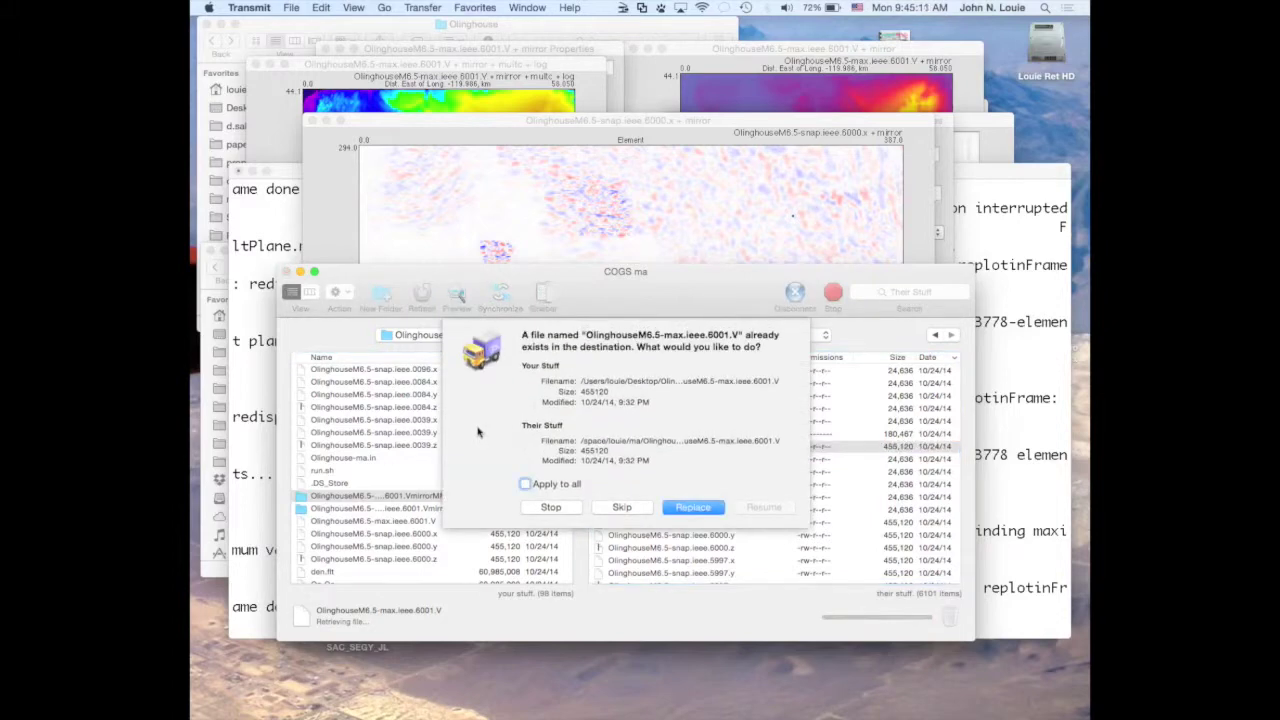
pyautogui.click(694, 508)
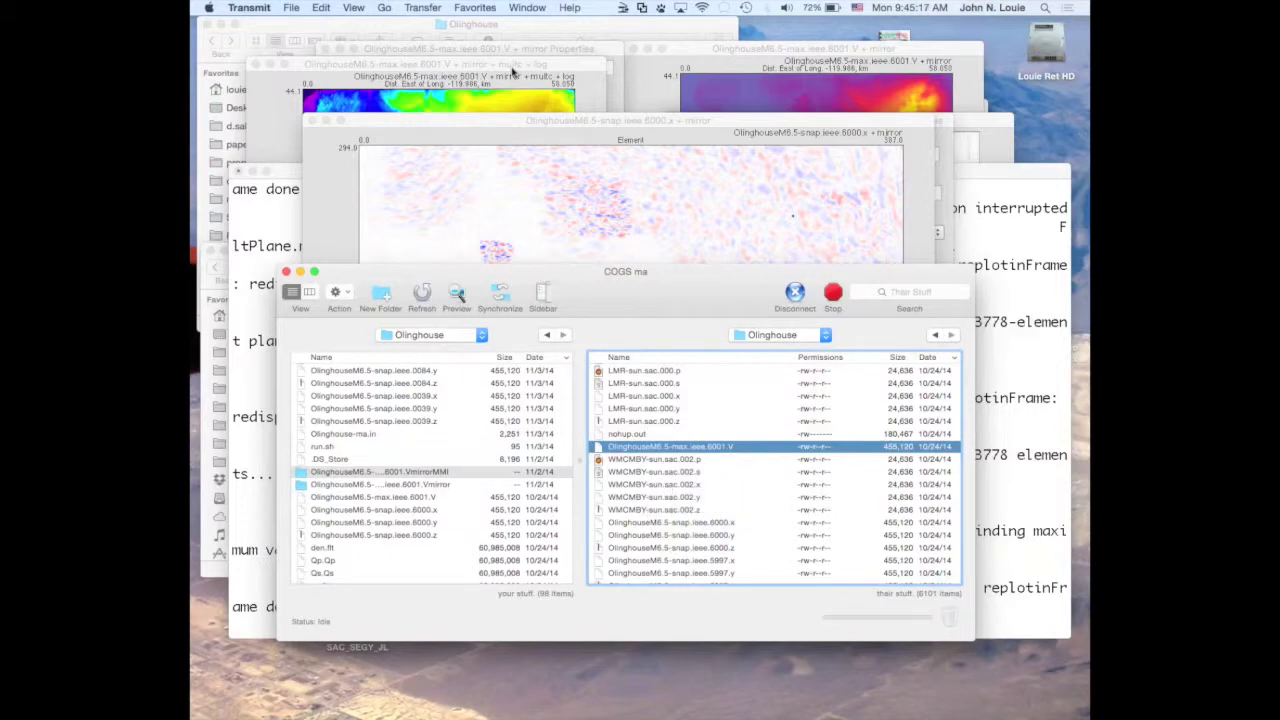
pyautogui.click(565, 122)
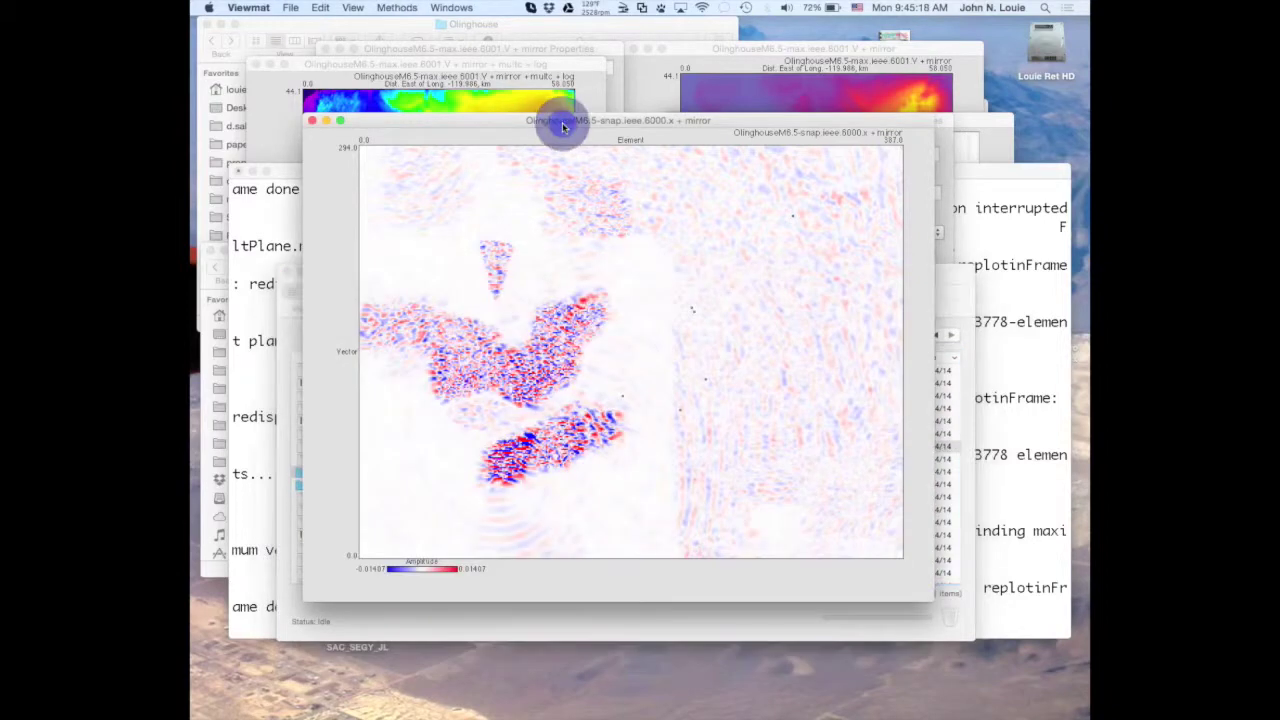
# Open OlinghouseM6.5-max.ieee.6001.V through File > Open Binary File.
pyautogui.click(293, 8)
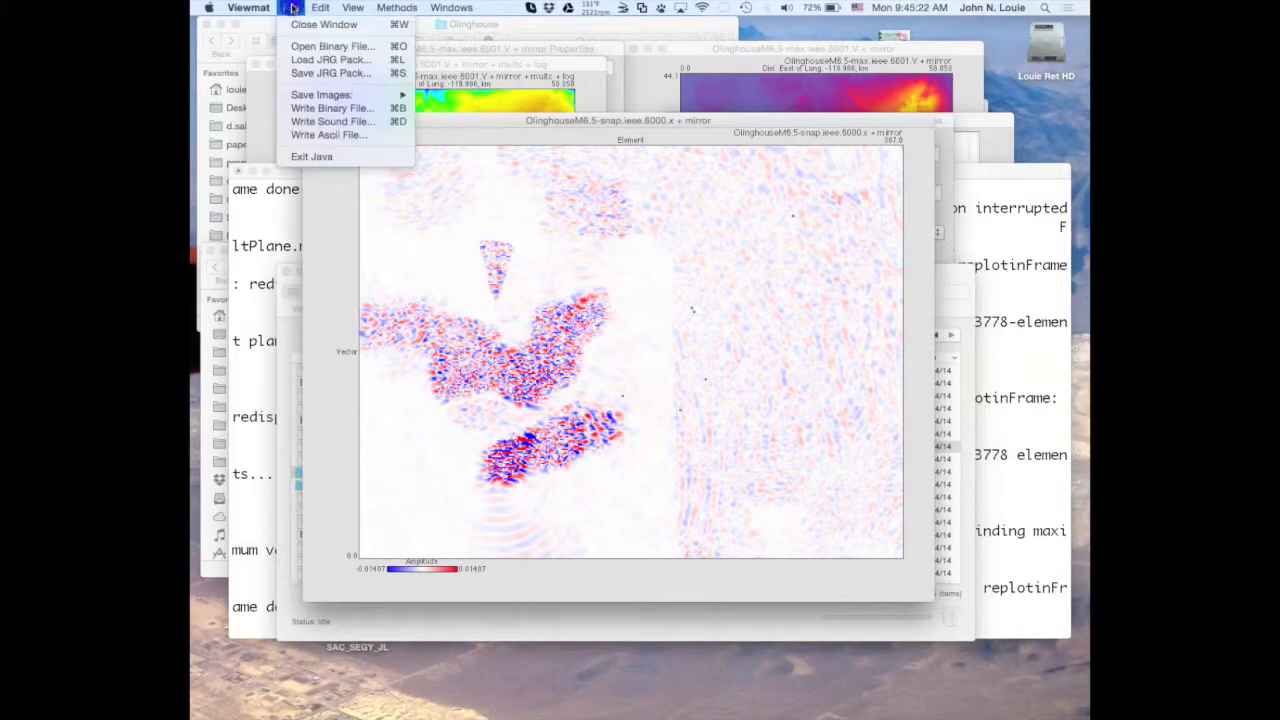
pyautogui.click(301, 48)
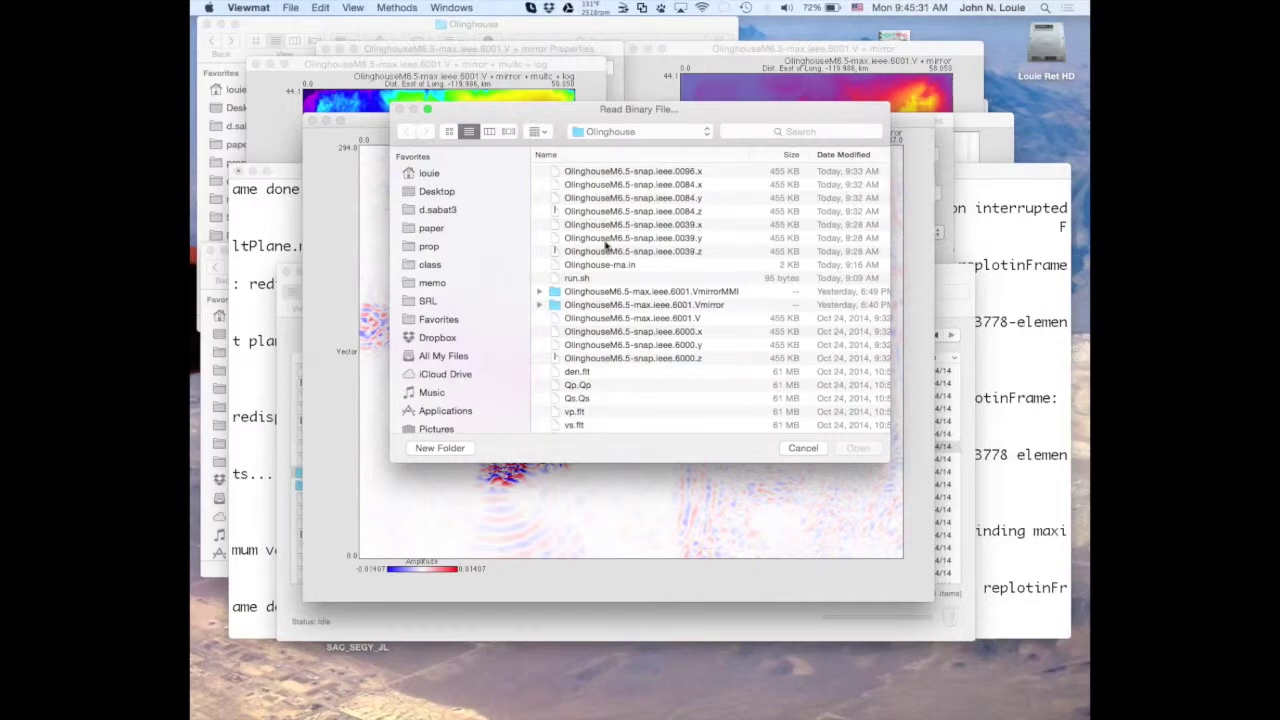
pyautogui.scroll(1, 606, 246)
pyautogui.scroll(-1, 606, 246)
pyautogui.scroll(-5, 622, 320)
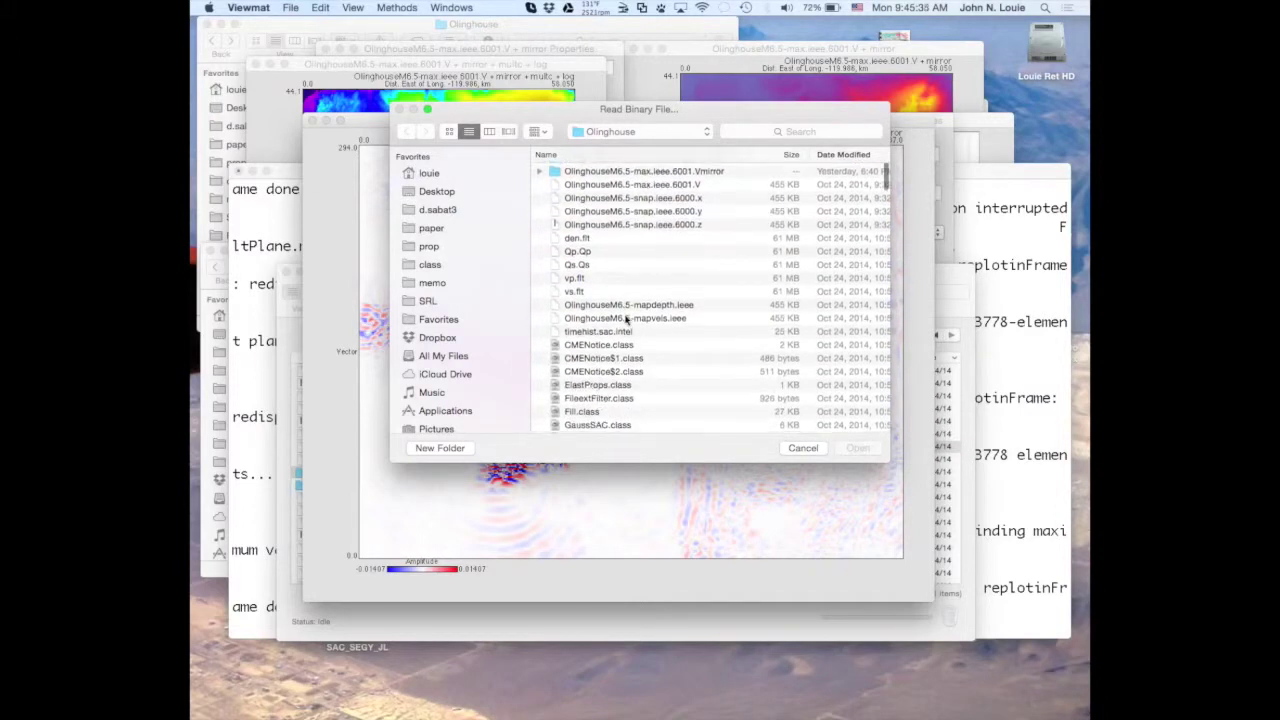
pyautogui.scroll(5, 626, 318)
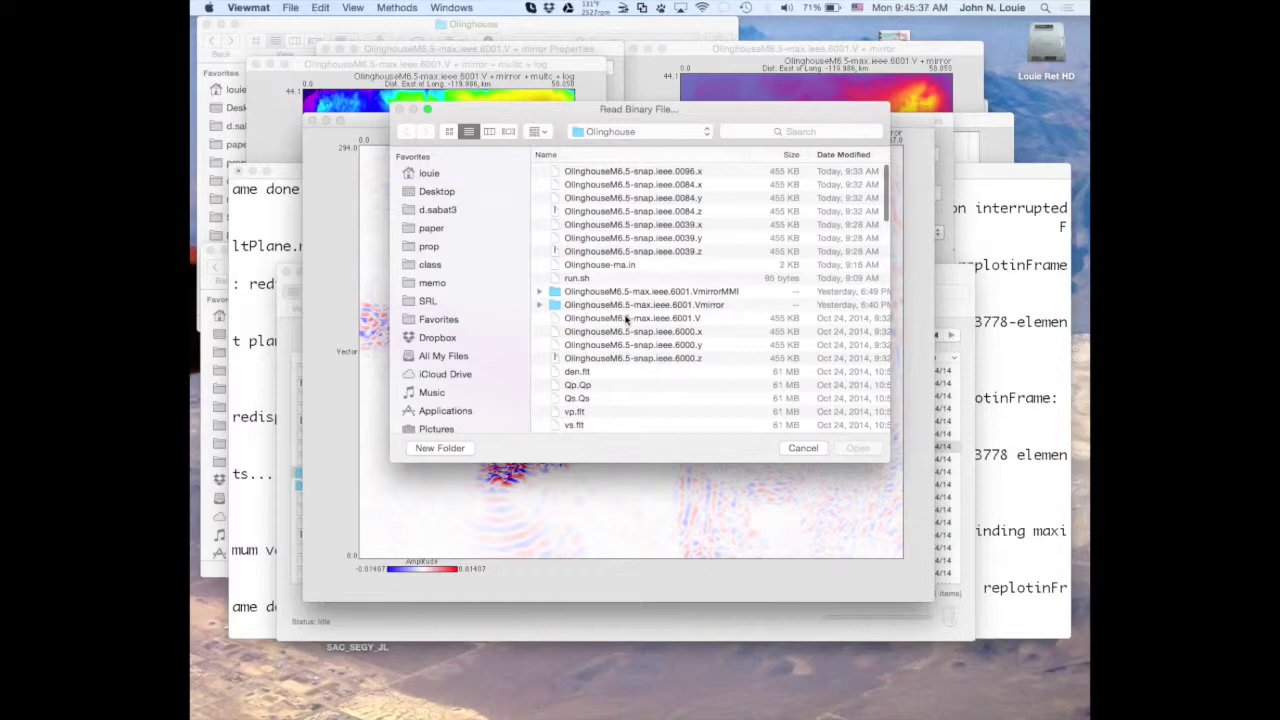
pyautogui.doubleClick(626, 318)
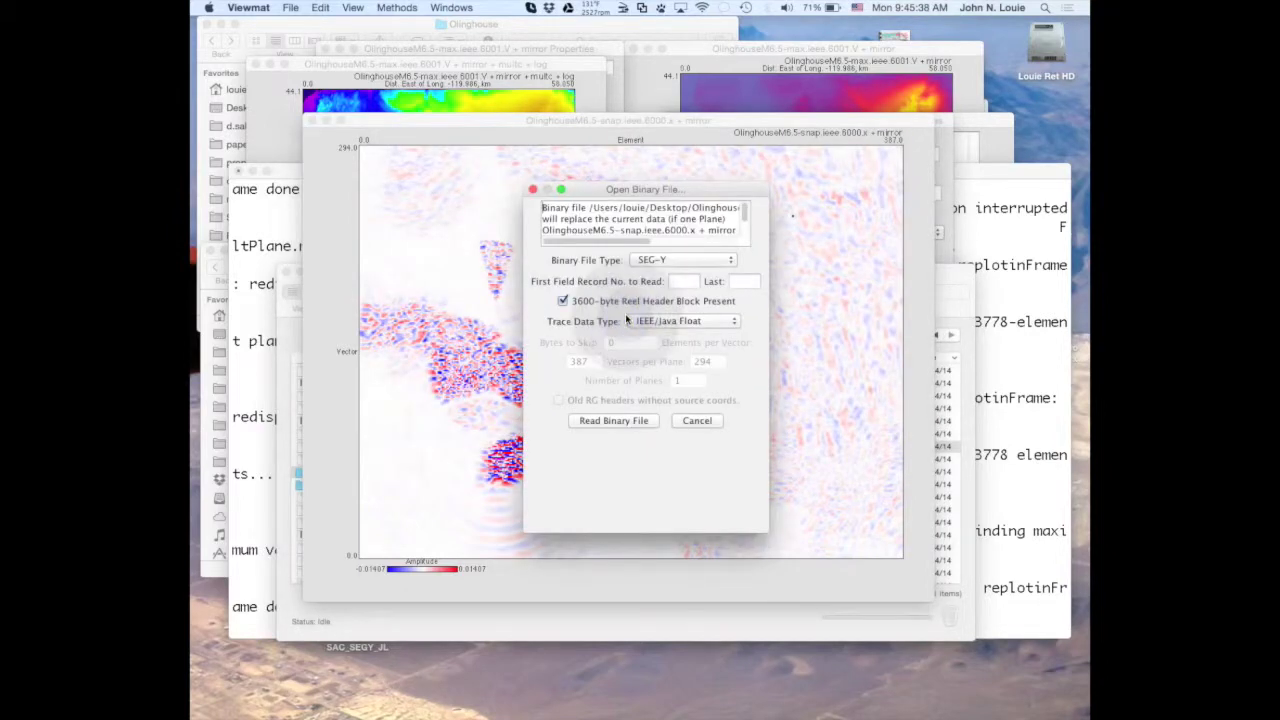
# Read the file as 32-Bit Intel Float, skipping 8 bytes.
pyautogui.click(666, 259)
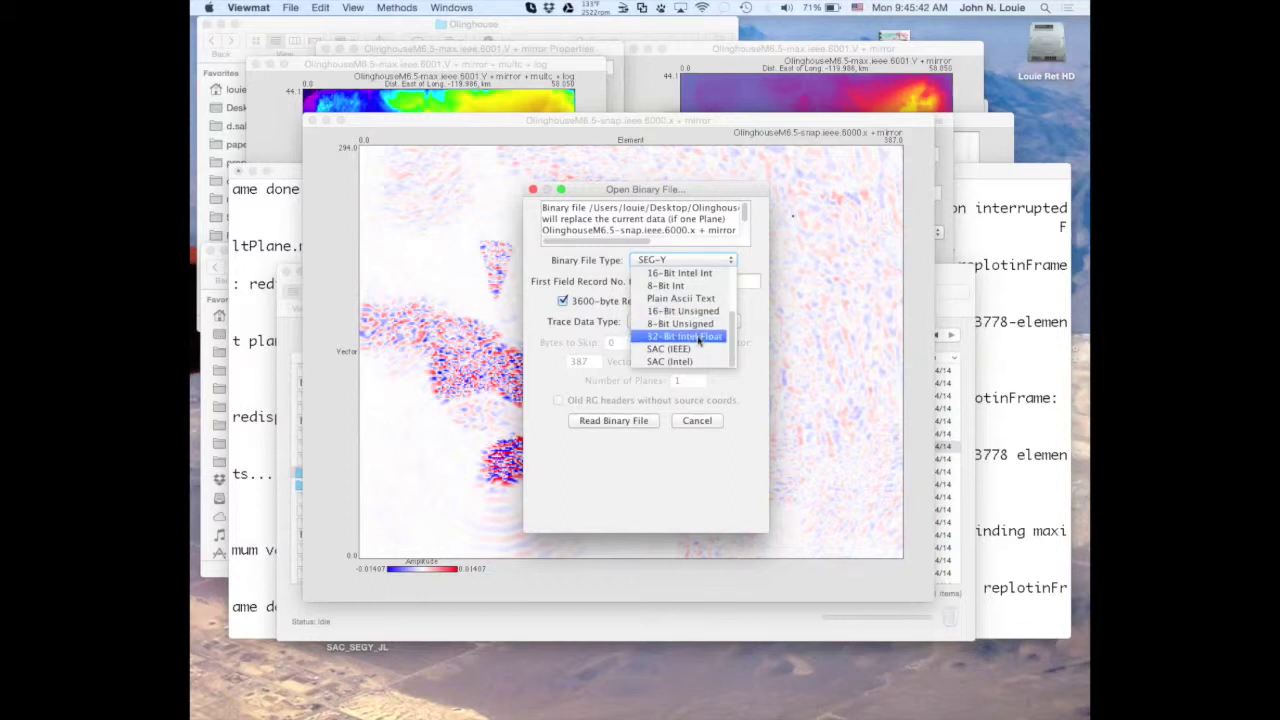
pyautogui.click(697, 338)
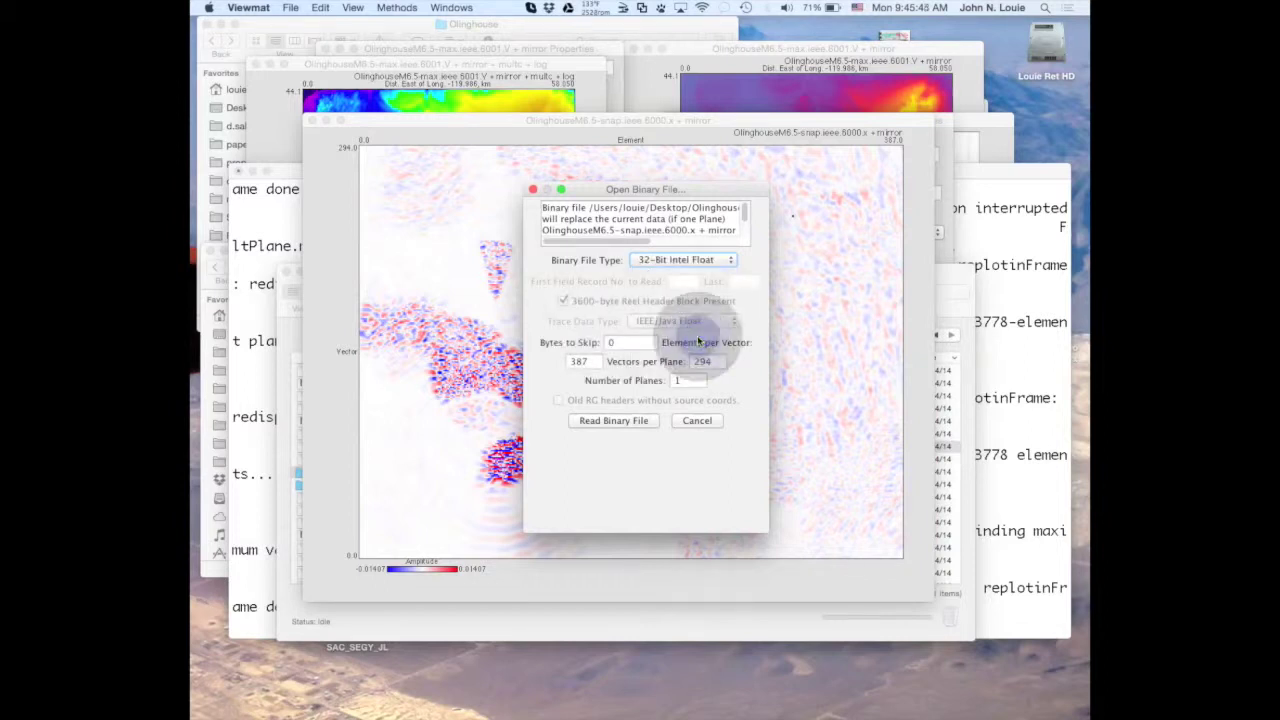
pyautogui.doubleClick(613, 345)
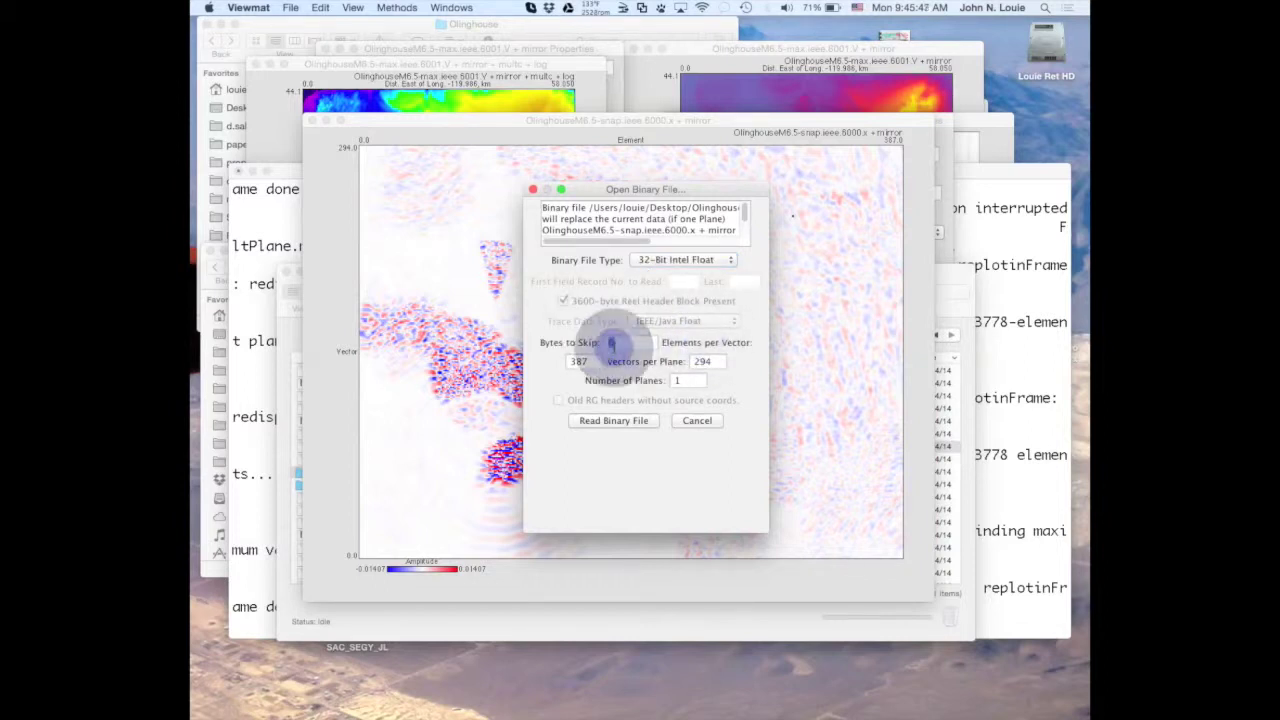
pyautogui.write('8')
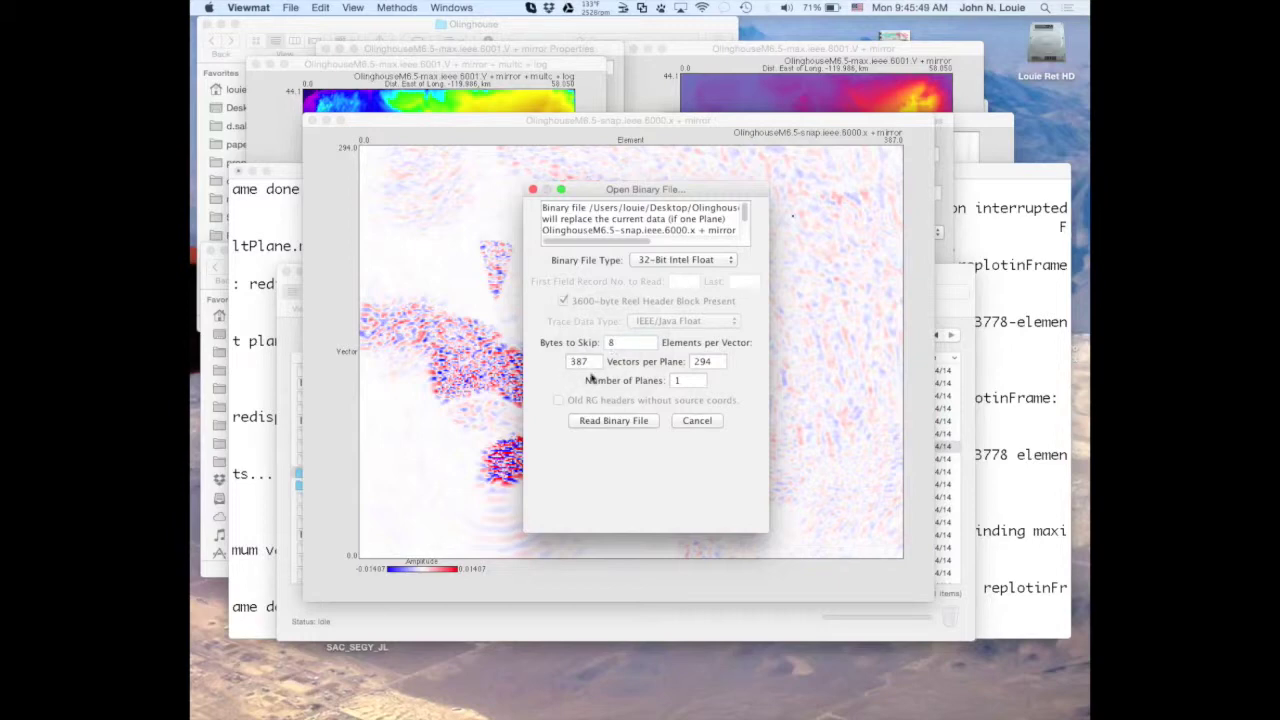
pyautogui.click(614, 421)
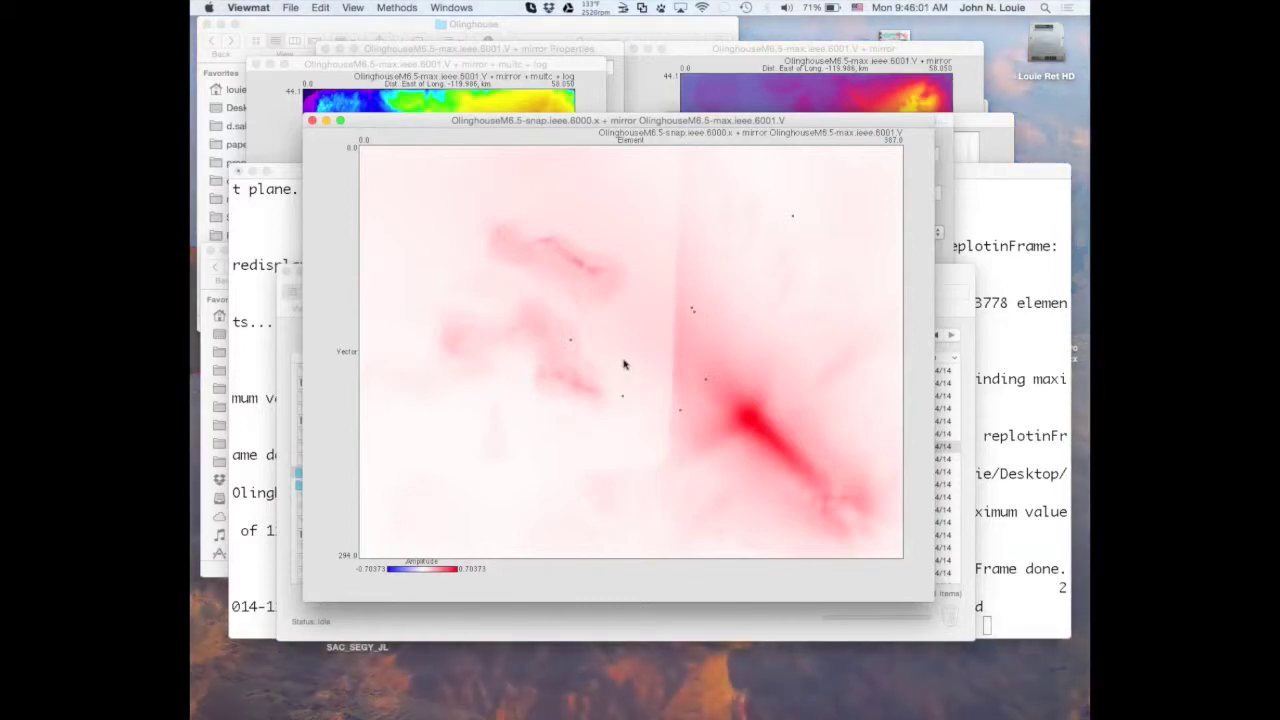
# Mirror every vector from 0 to 293 of the max image and move the plot up-left.
pyautogui.click(503, 121)
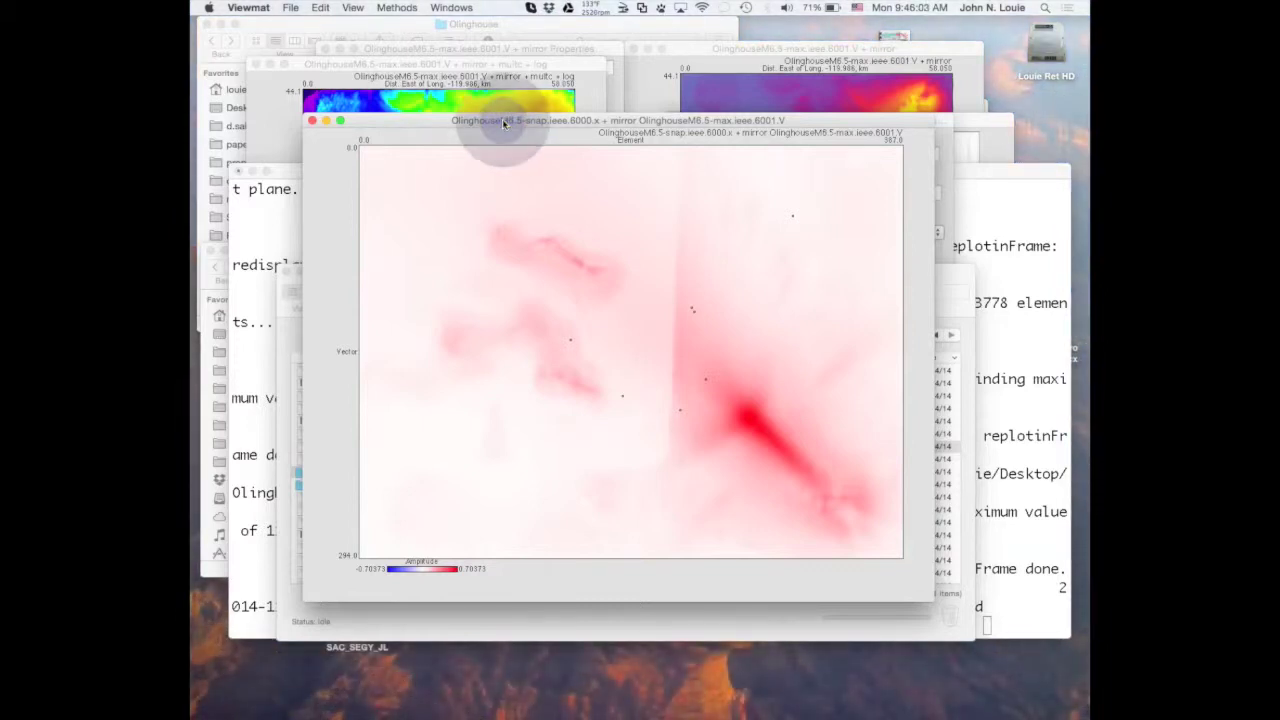
pyautogui.click(396, 8)
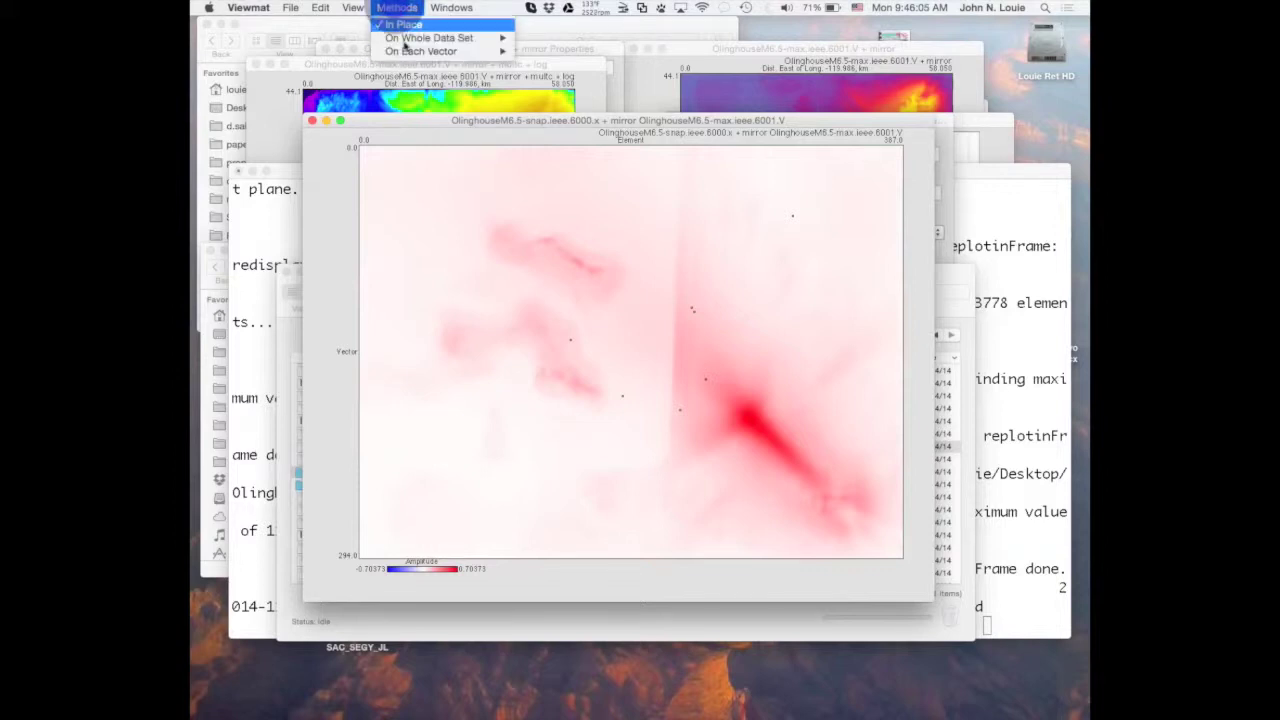
pyautogui.moveTo(440, 51)
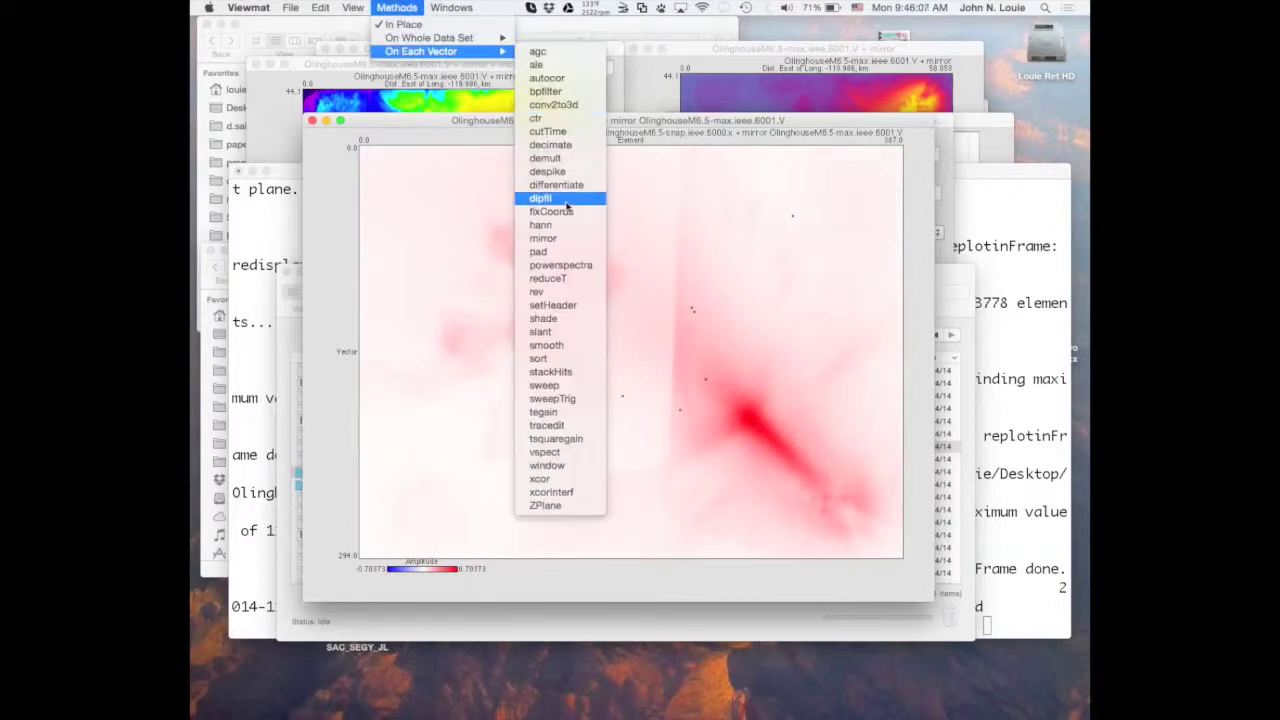
pyautogui.click(565, 241)
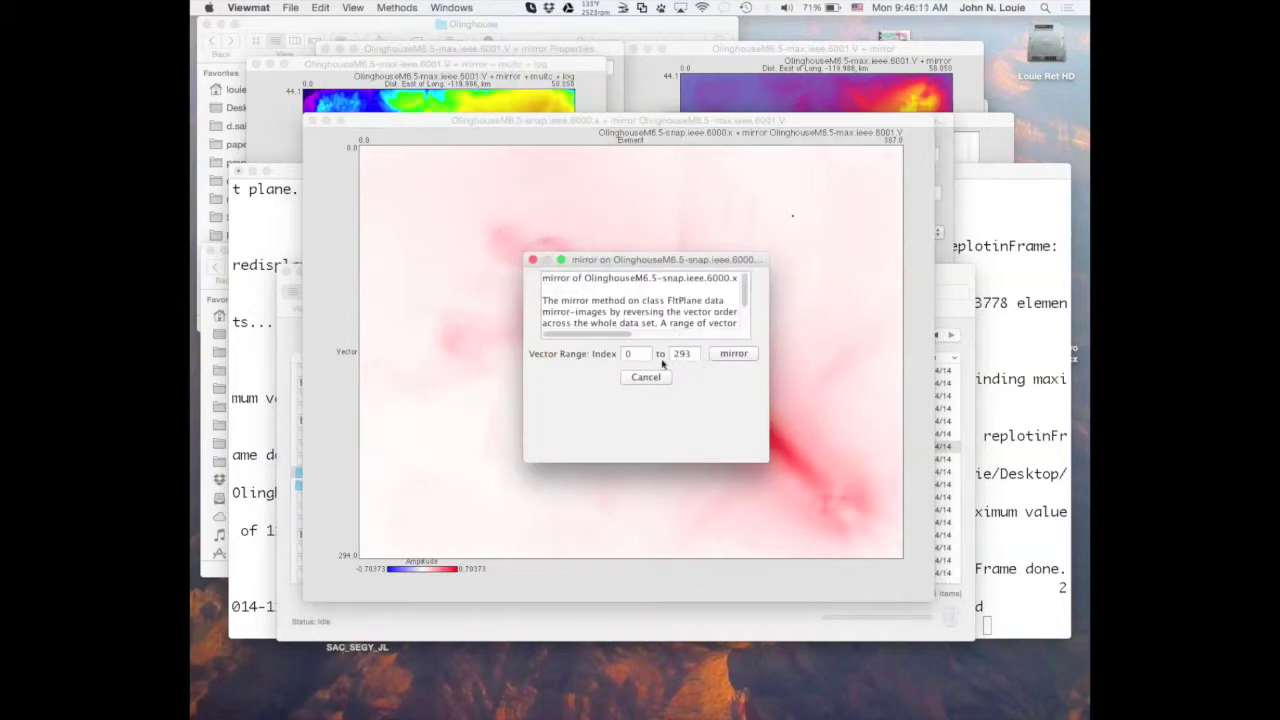
pyautogui.click(731, 354)
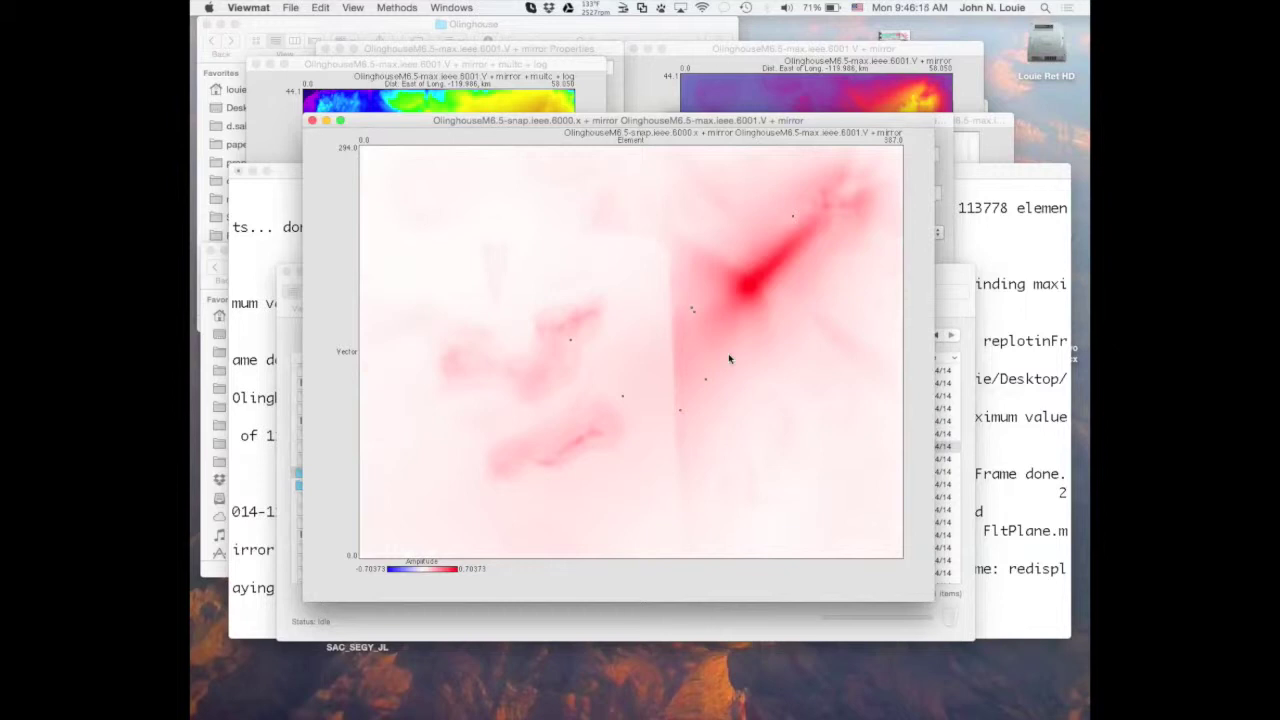
pyautogui.moveTo(723, 120); pyautogui.dragTo(689, 30)
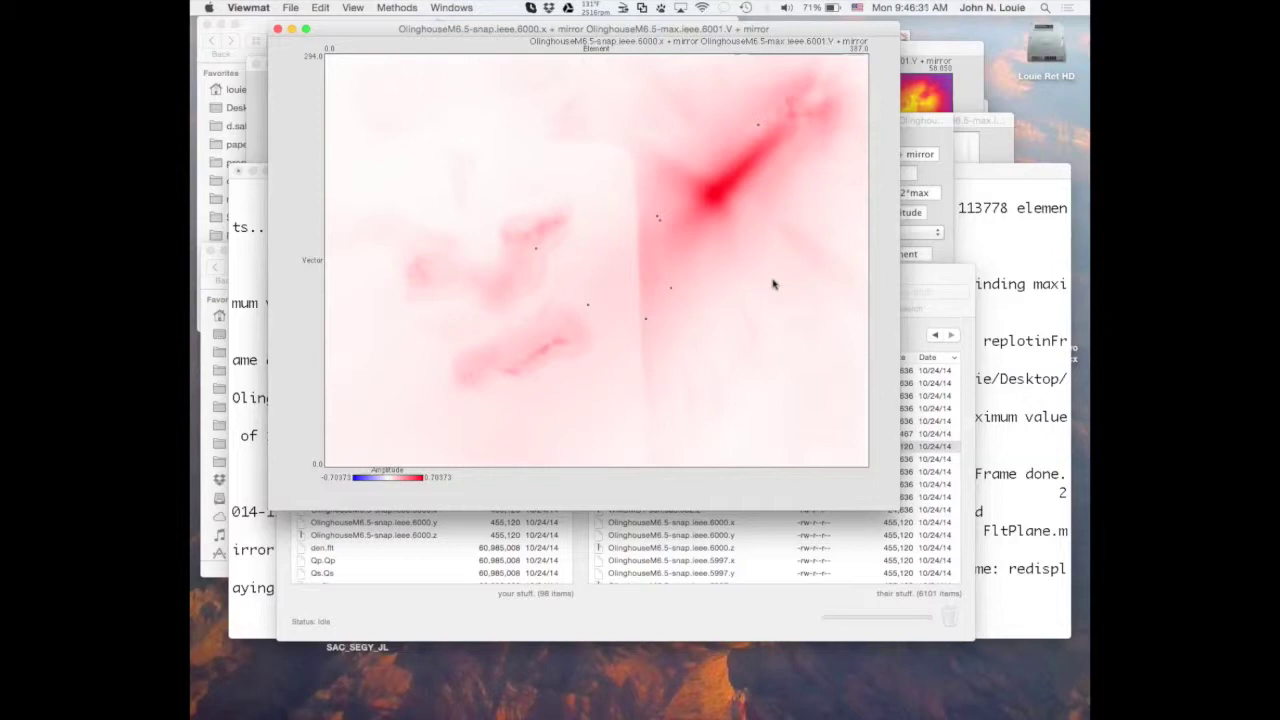
# Shorten the plot title to 'OlinghouseM6.5-max.ieee.6001.V + mirror'.
pyautogui.doubleClick(772, 285)
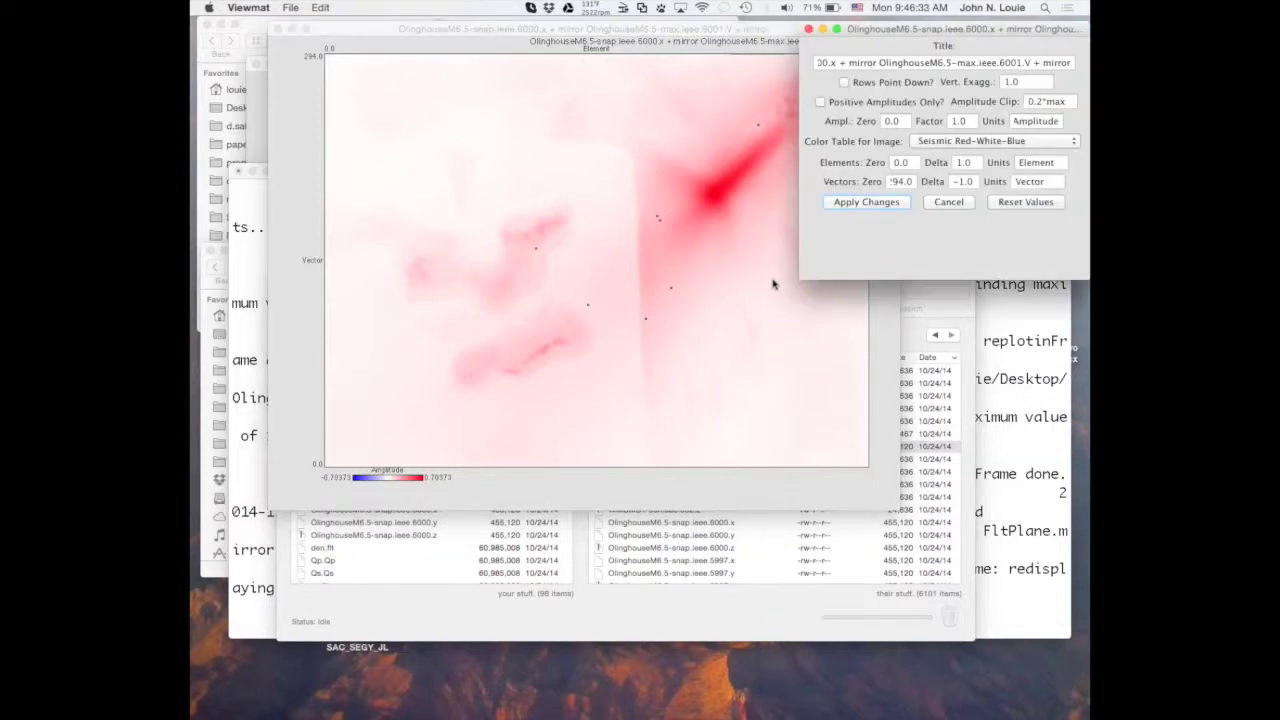
pyautogui.click(978, 63)
pyautogui.click(880, 63)
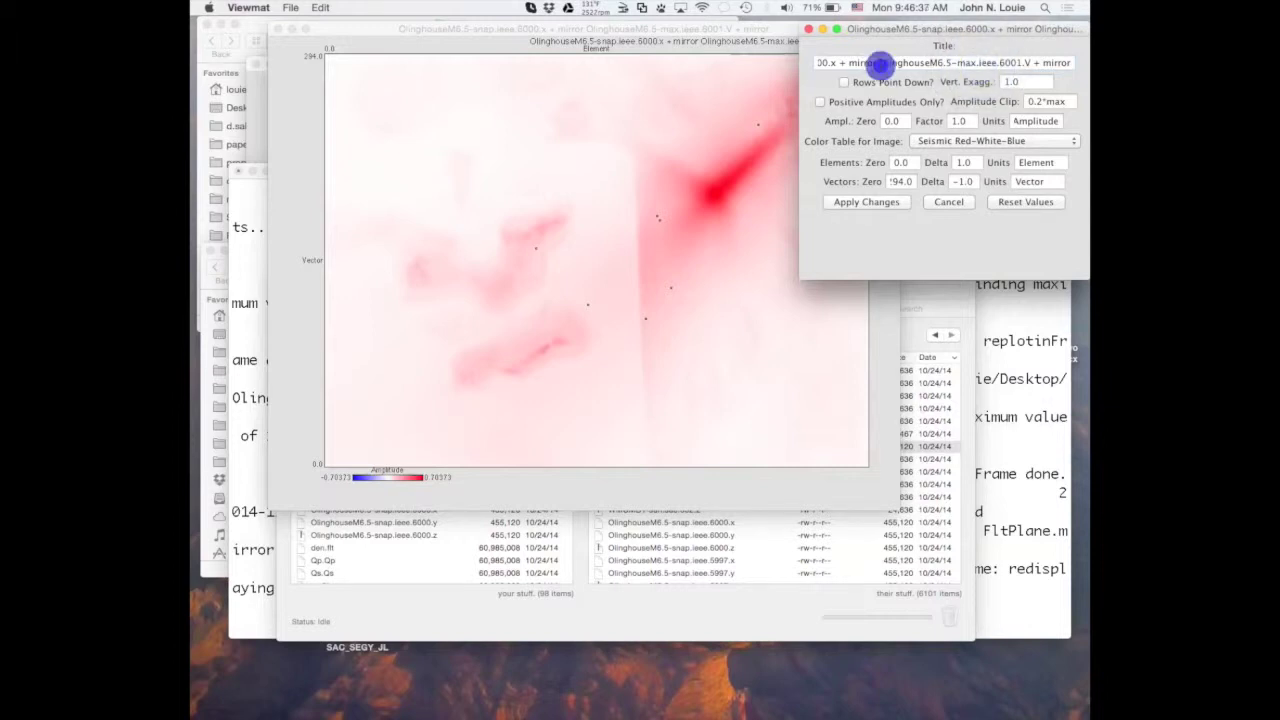
pyautogui.moveTo(880, 63); pyautogui.dragTo(874, 51)
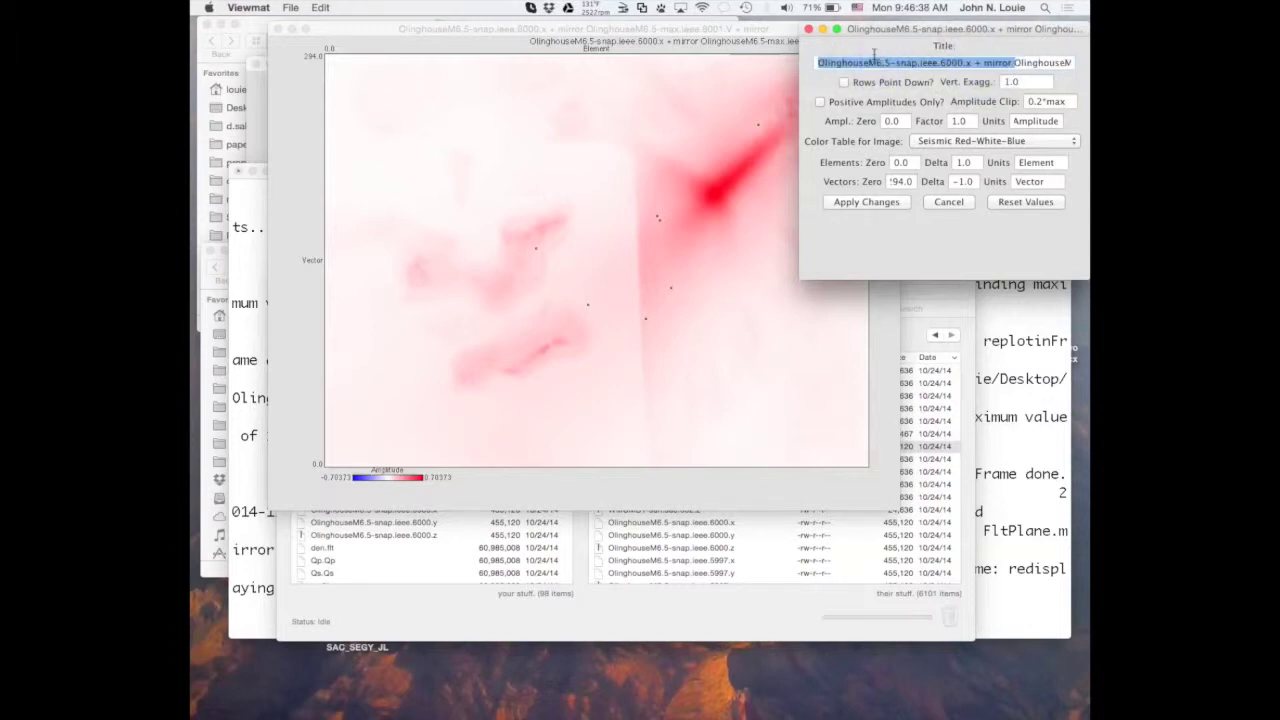
pyautogui.press('BackSpace')
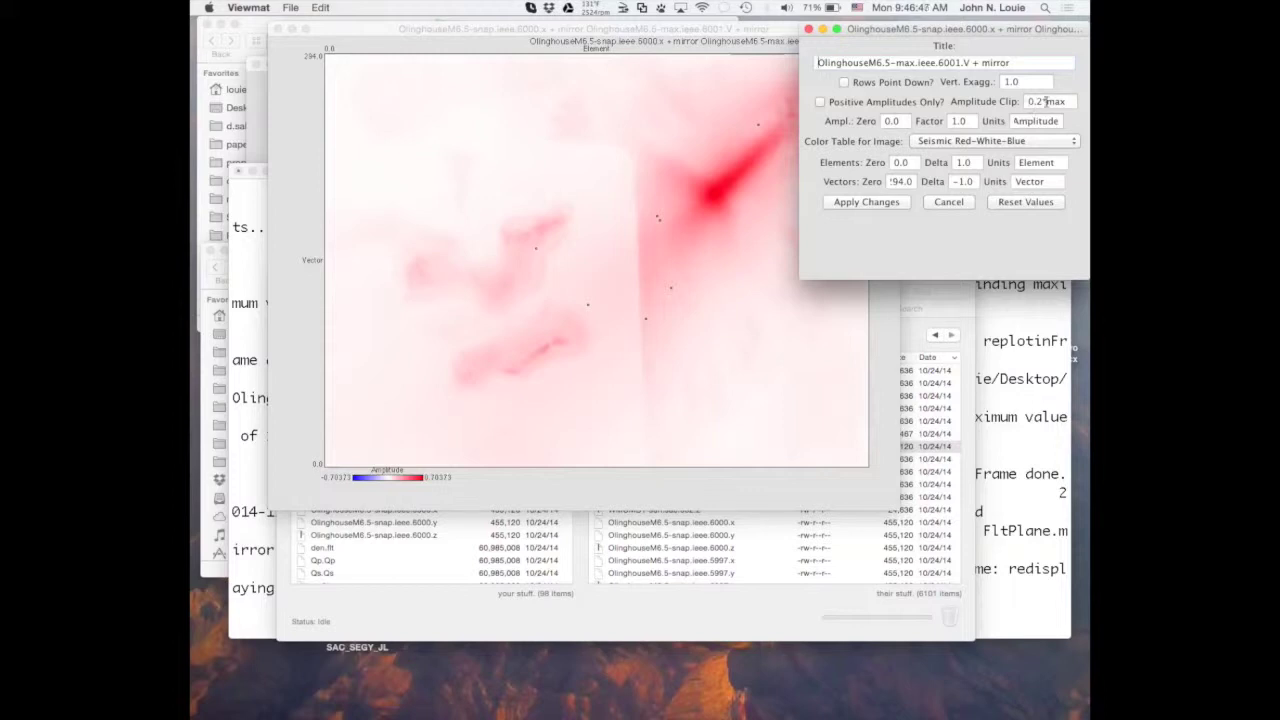
# Set the Amplitude Clip to max and the amplitude units to 'PGV, m/s'.
pyautogui.doubleClick(1046, 101)
pyautogui.write('max')
pyautogui.doubleClick(1025, 121)
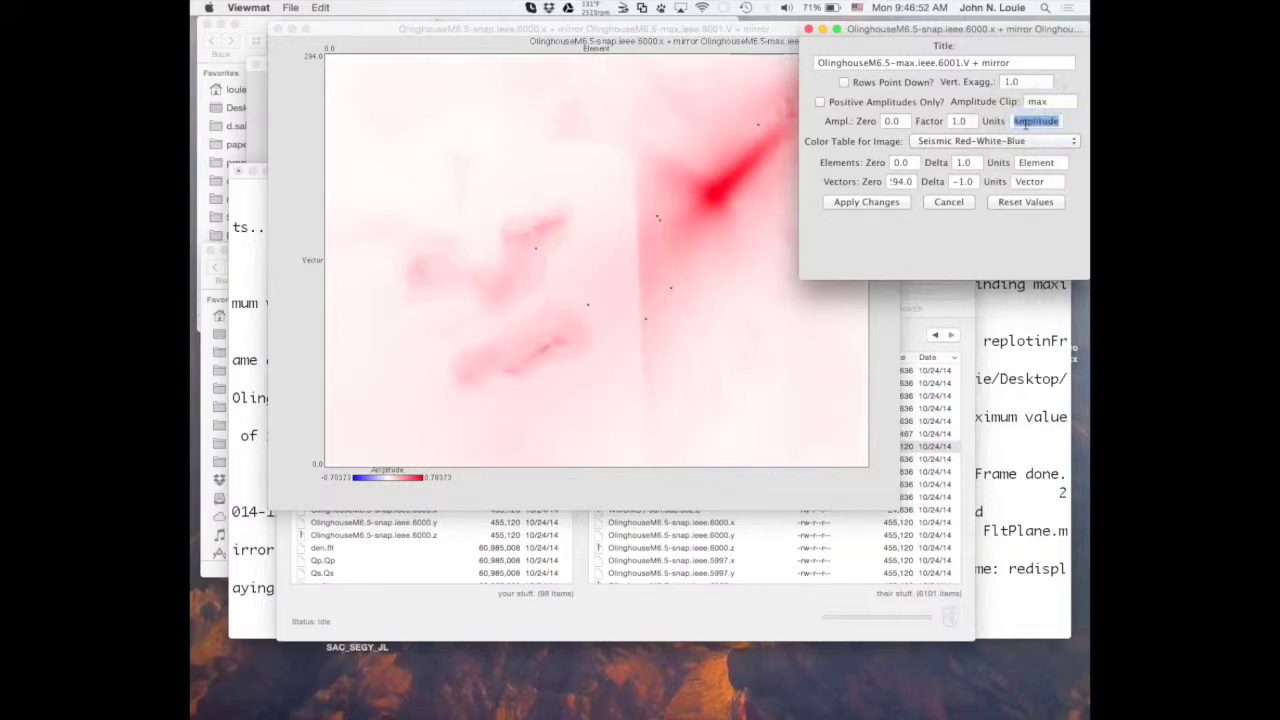
pyautogui.write('Pe')
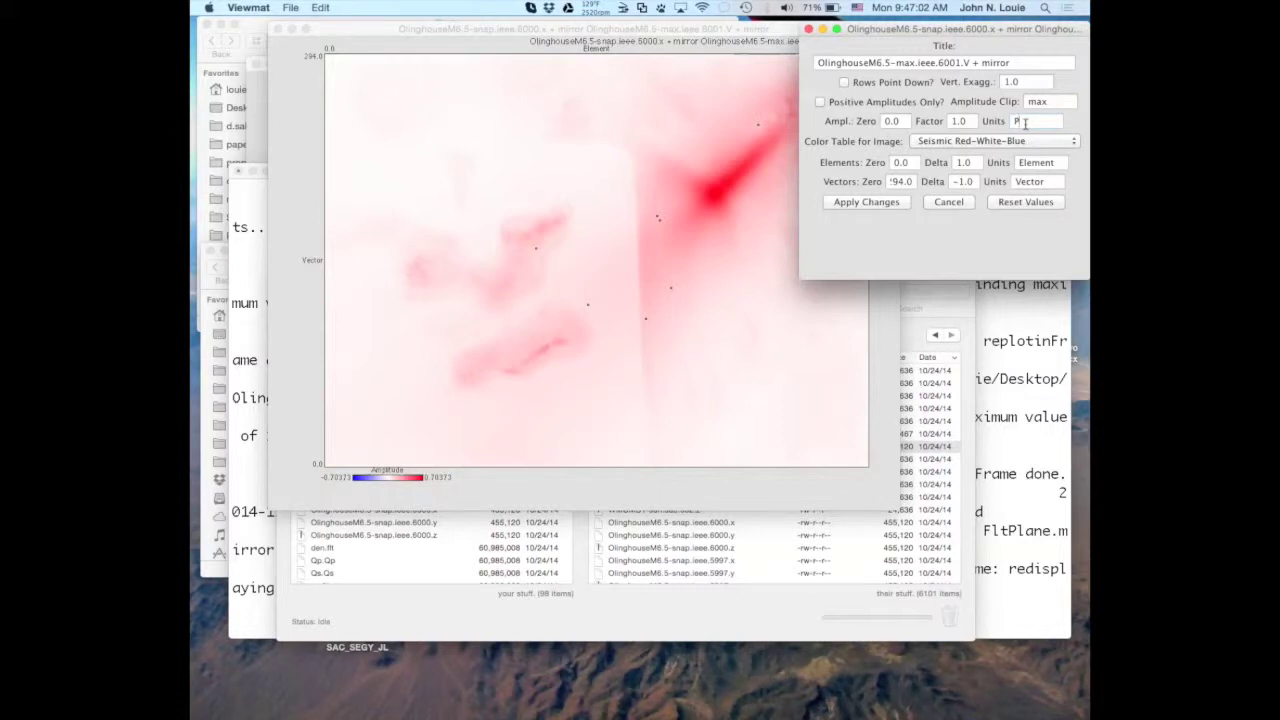
pyautogui.write('CM')
pyautogui.write('V,')
pyautogui.write('m/s')
# Choose the Blue-Red-Orange-Yellow colour table for the image.
pyautogui.click(970, 141)
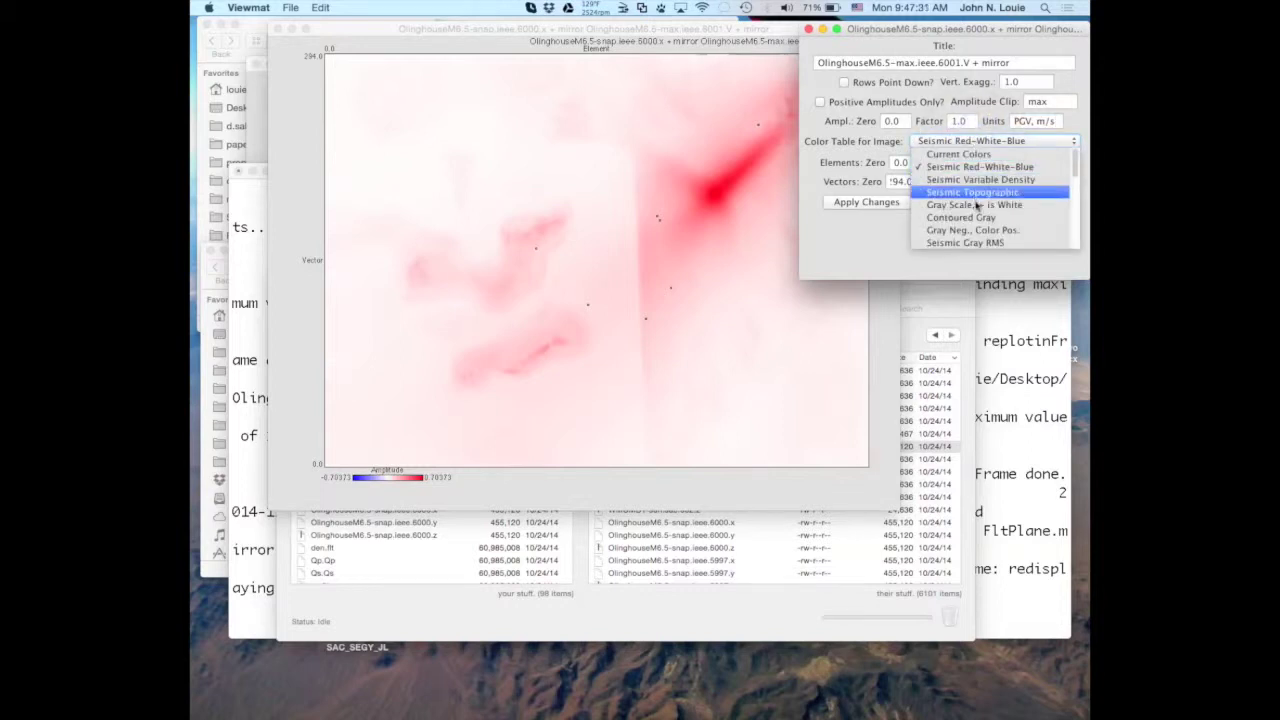
pyautogui.scroll(-3, 978, 210)
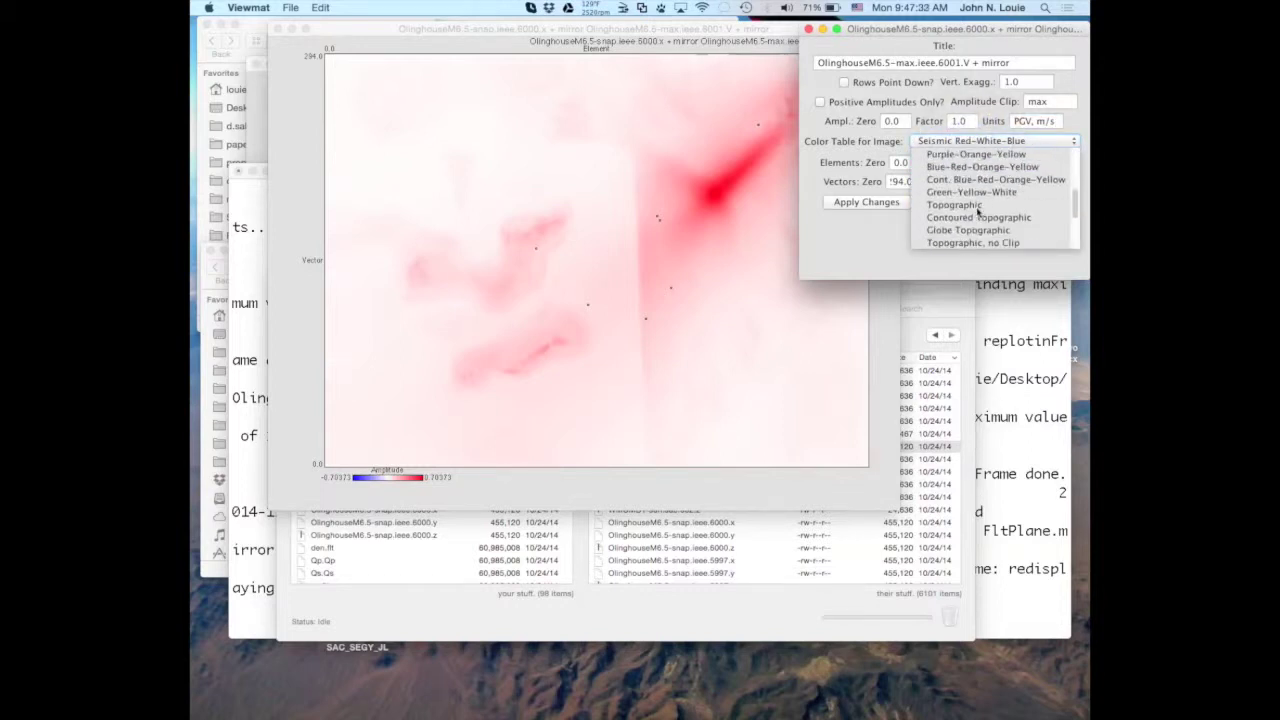
pyautogui.scroll(3, 978, 210)
pyautogui.scroll(-1, 978, 212)
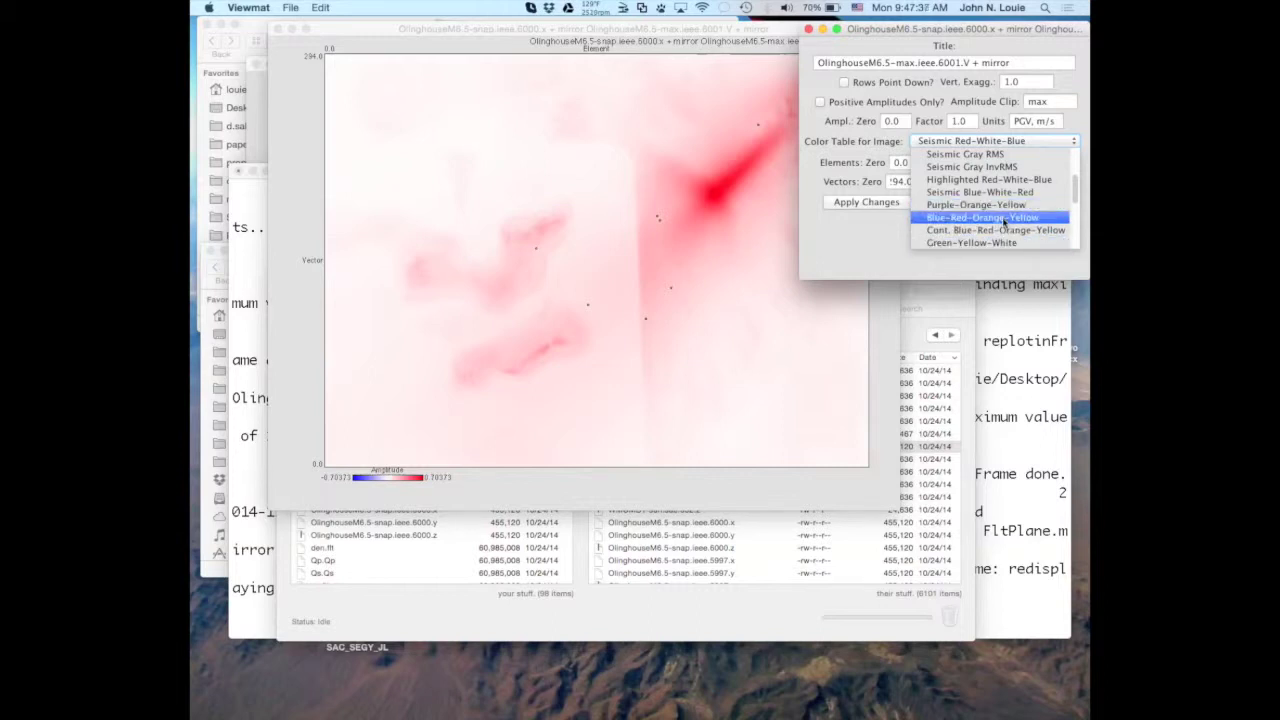
pyautogui.click(1004, 218)
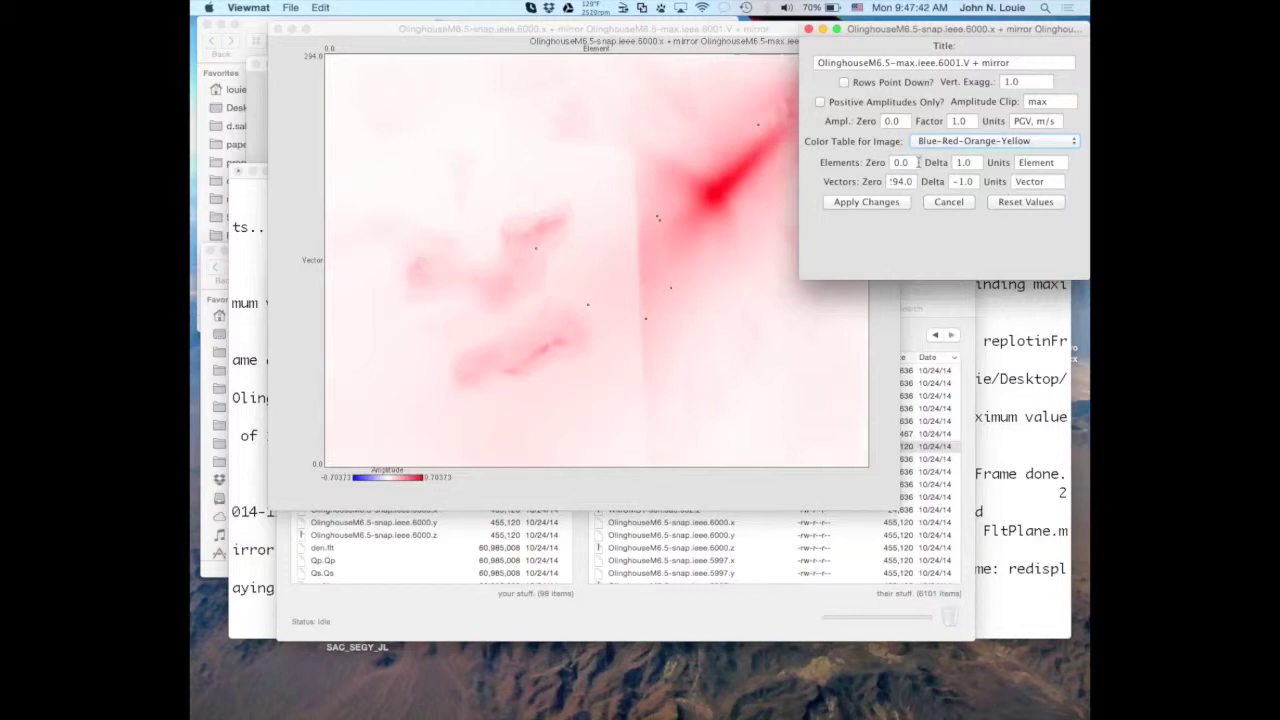
# Set the element spacing to 0.15 and the vector spacing to -0.15.
pyautogui.doubleClick(959, 163)
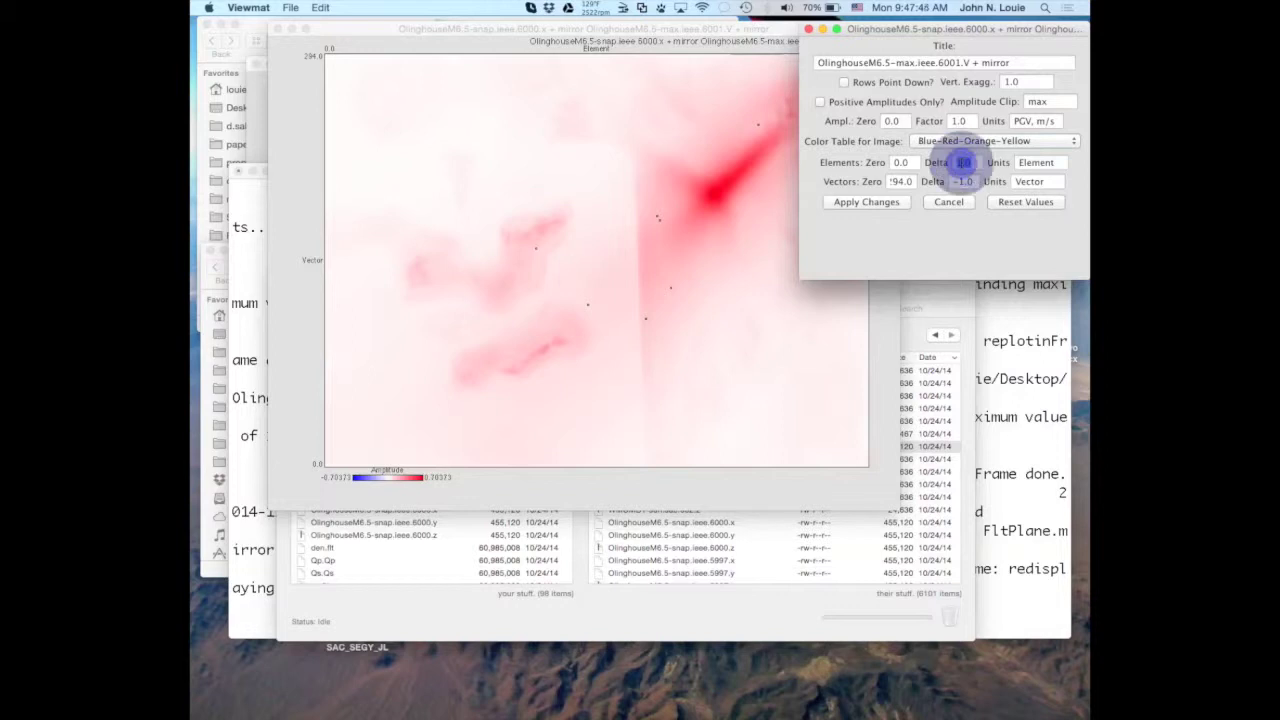
pyautogui.write('0.15')
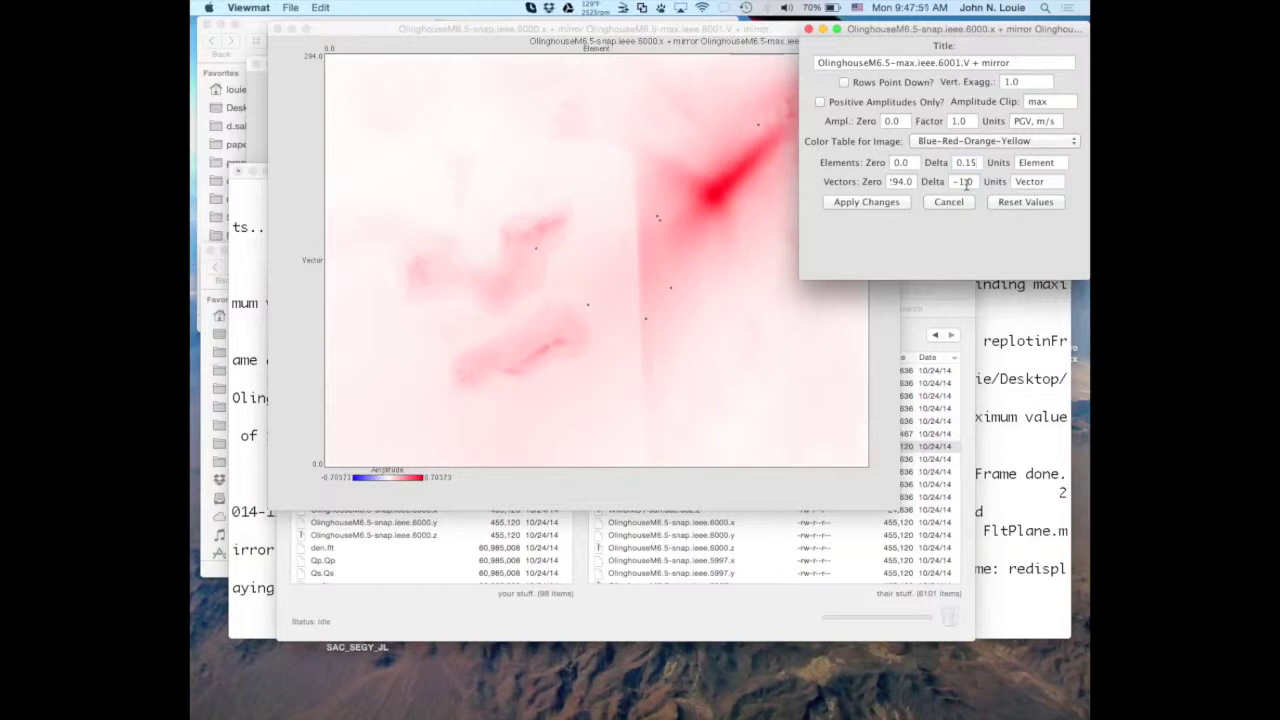
pyautogui.click(966, 182)
pyautogui.click(965, 183)
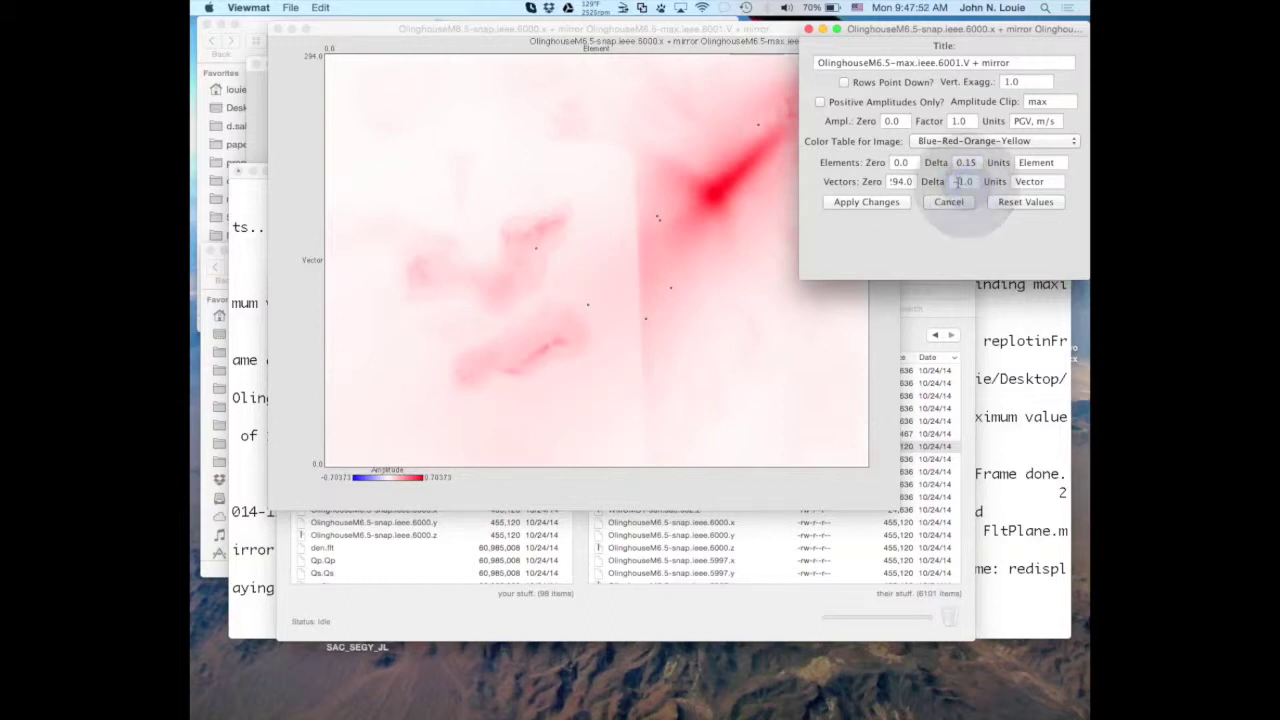
pyautogui.moveTo(955, 182); pyautogui.dragTo(975, 180)
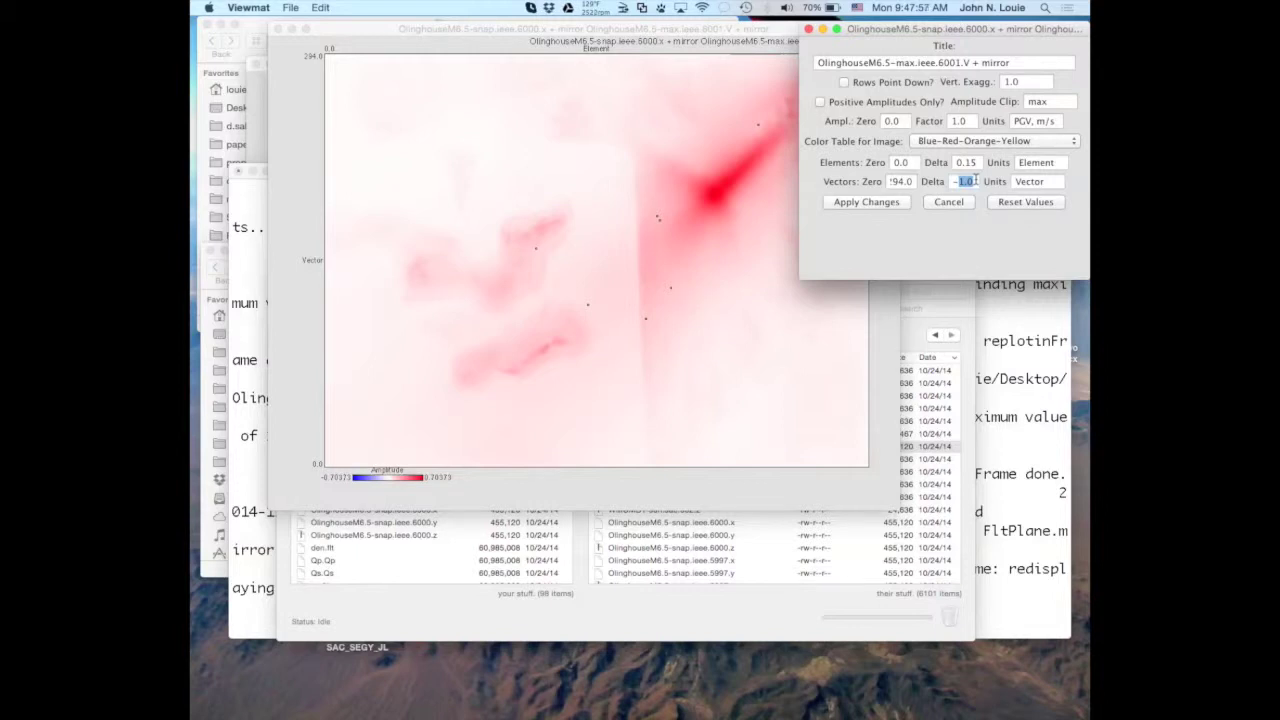
pyautogui.write('-0.15')
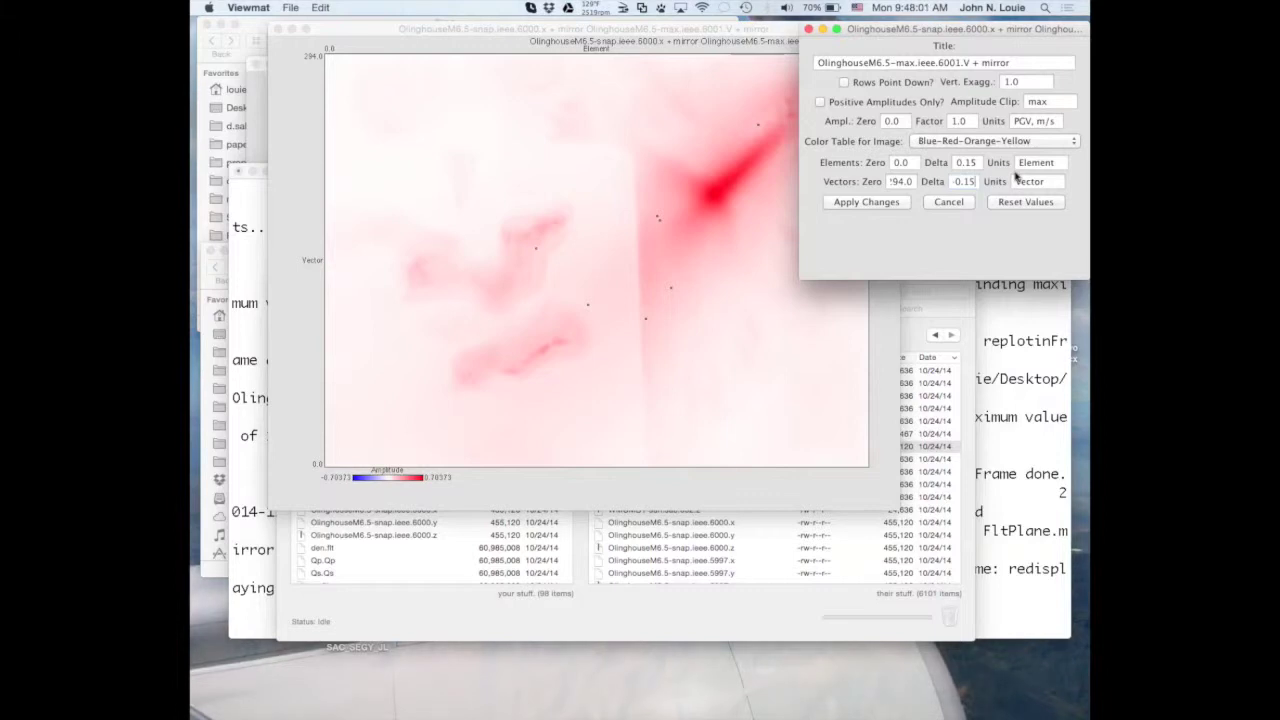
pyautogui.doubleClick(1036, 162)
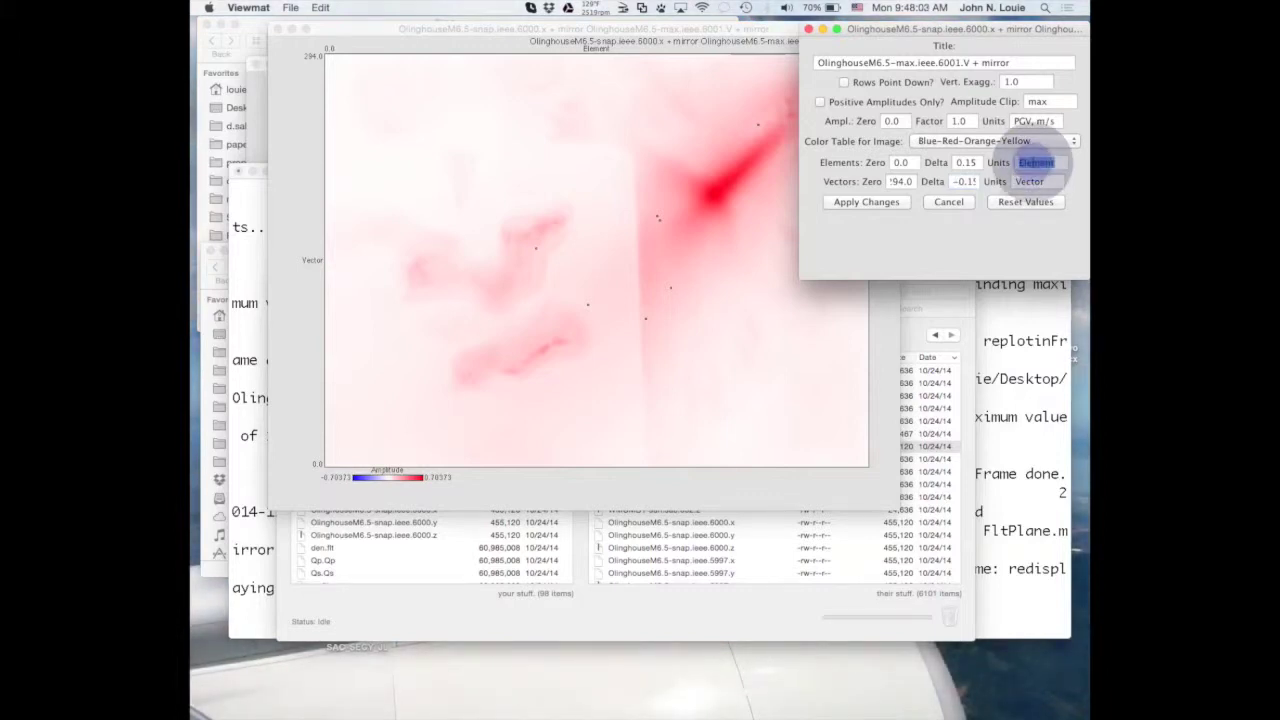
# Label the axes 'Distance E, km' and 'Distance N, km', set vector origin 44, and apply.
pyautogui.write('Distance')
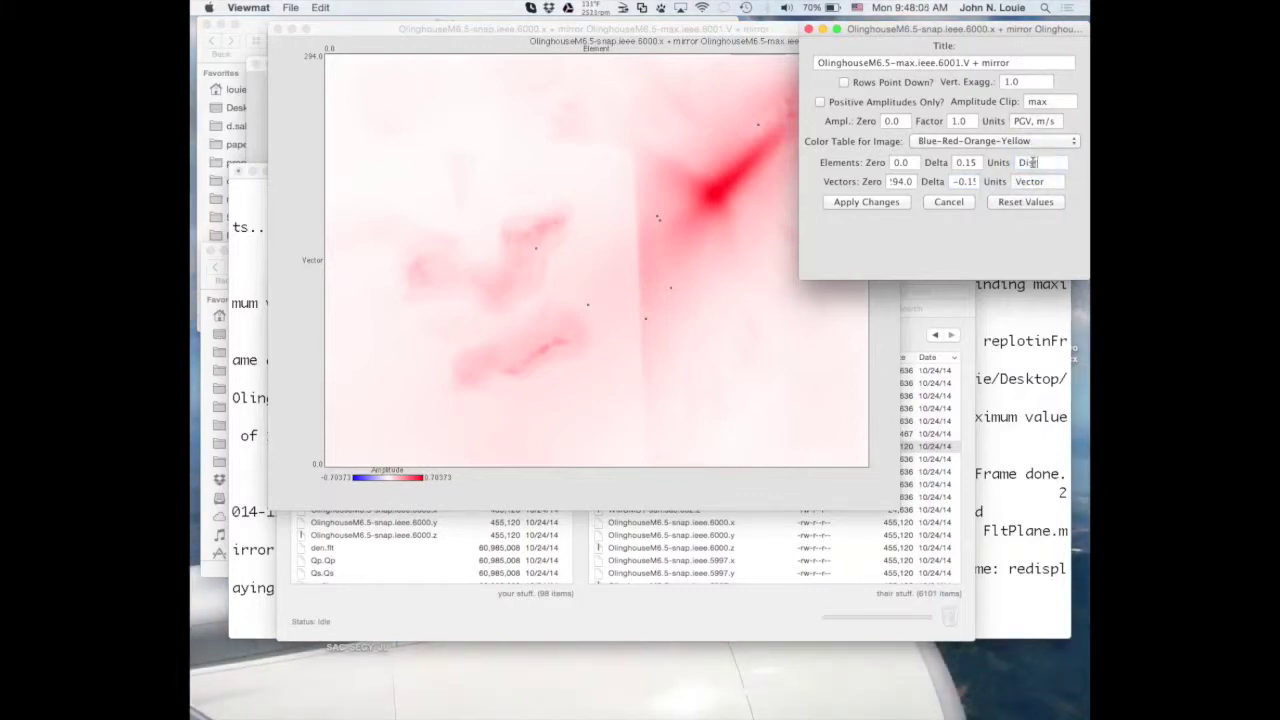
pyautogui.write(' E, km')
pyautogui.doubleClick(1024, 181)
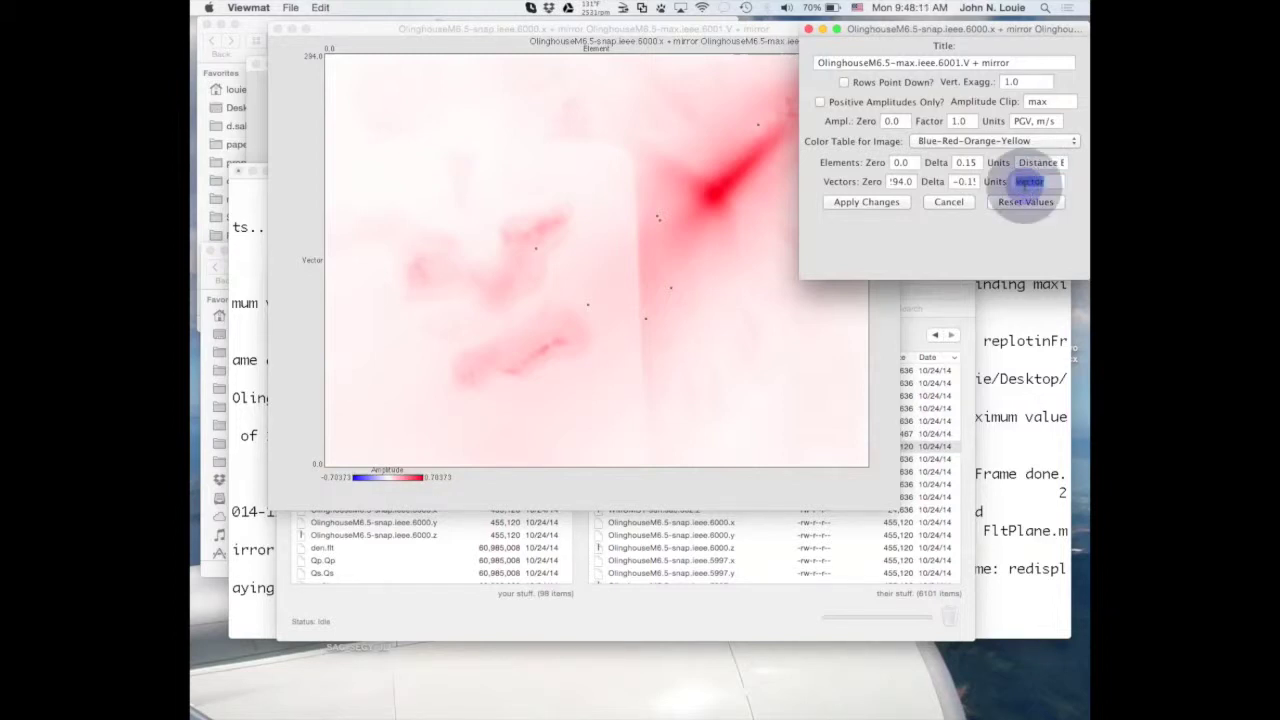
pyautogui.write('Distance')
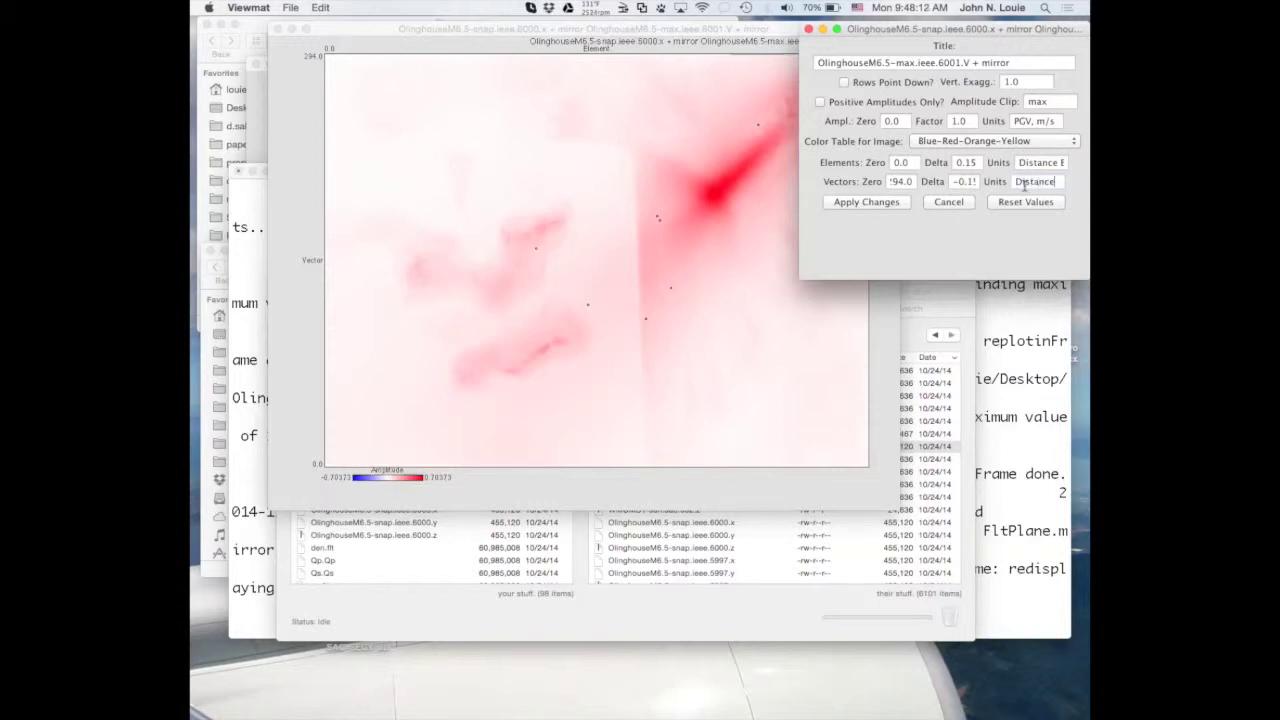
pyautogui.write(' N, k')
pyautogui.doubleClick(899, 182)
pyautogui.write('44')
pyautogui.click(889, 205)
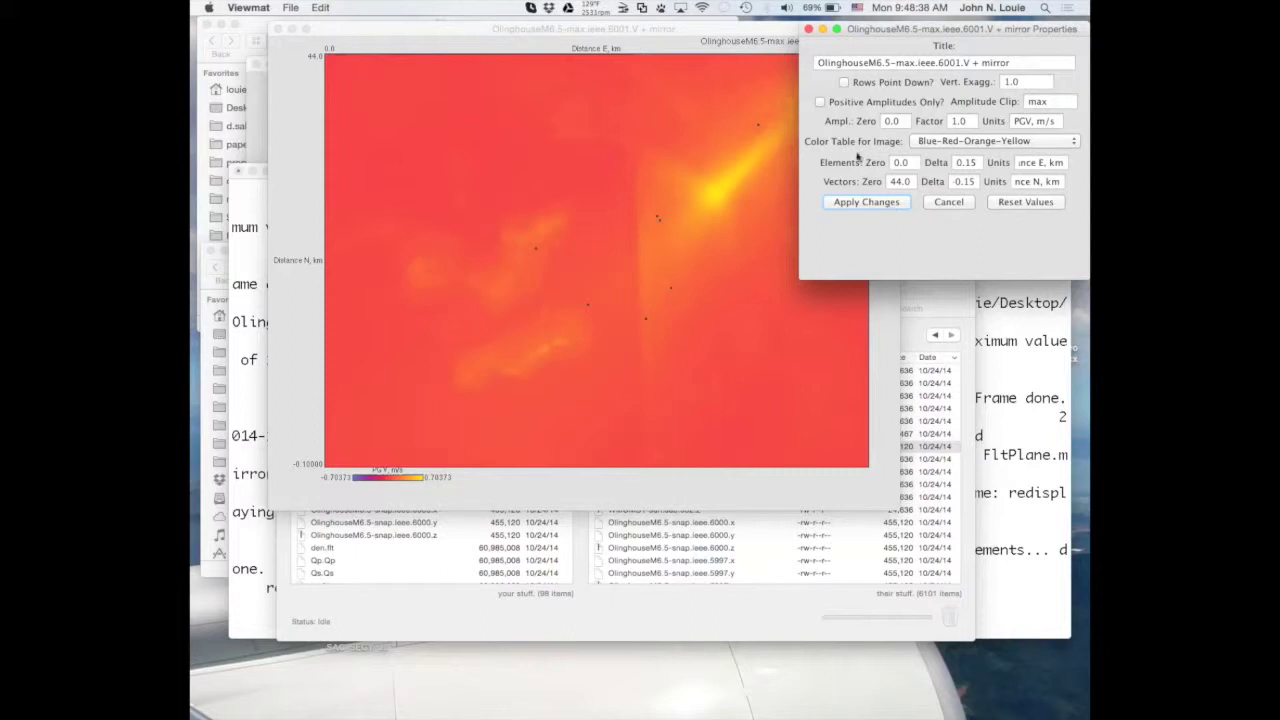
# Switch the PGV image to positive amplitudes only, apply it, and select the 44.0 vector origin.
pyautogui.click(820, 102)
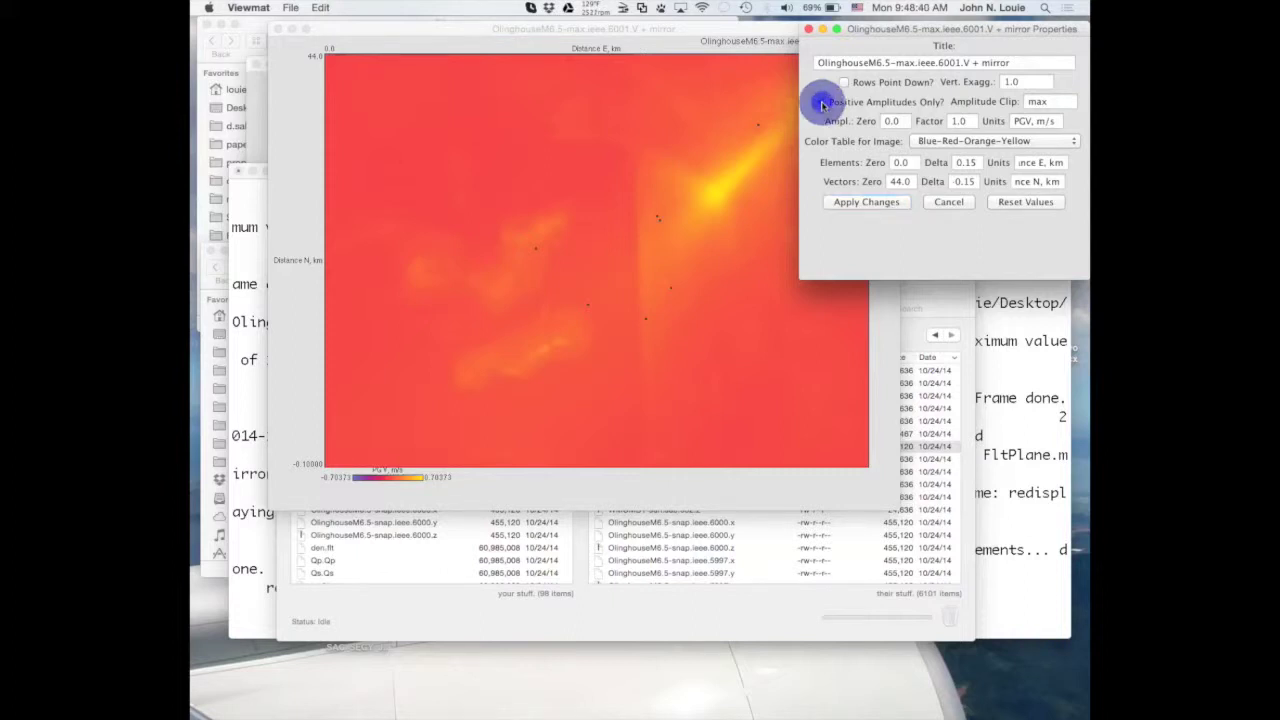
pyautogui.click(865, 204)
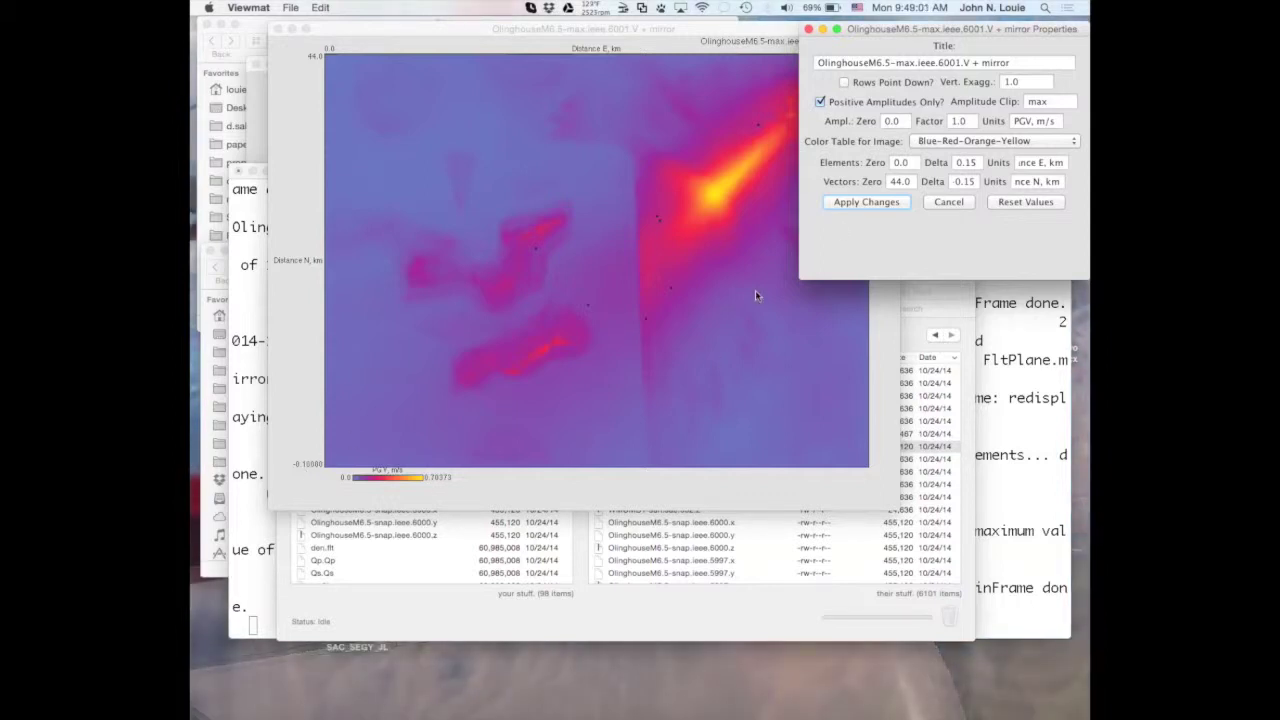
pyautogui.doubleClick(897, 181)
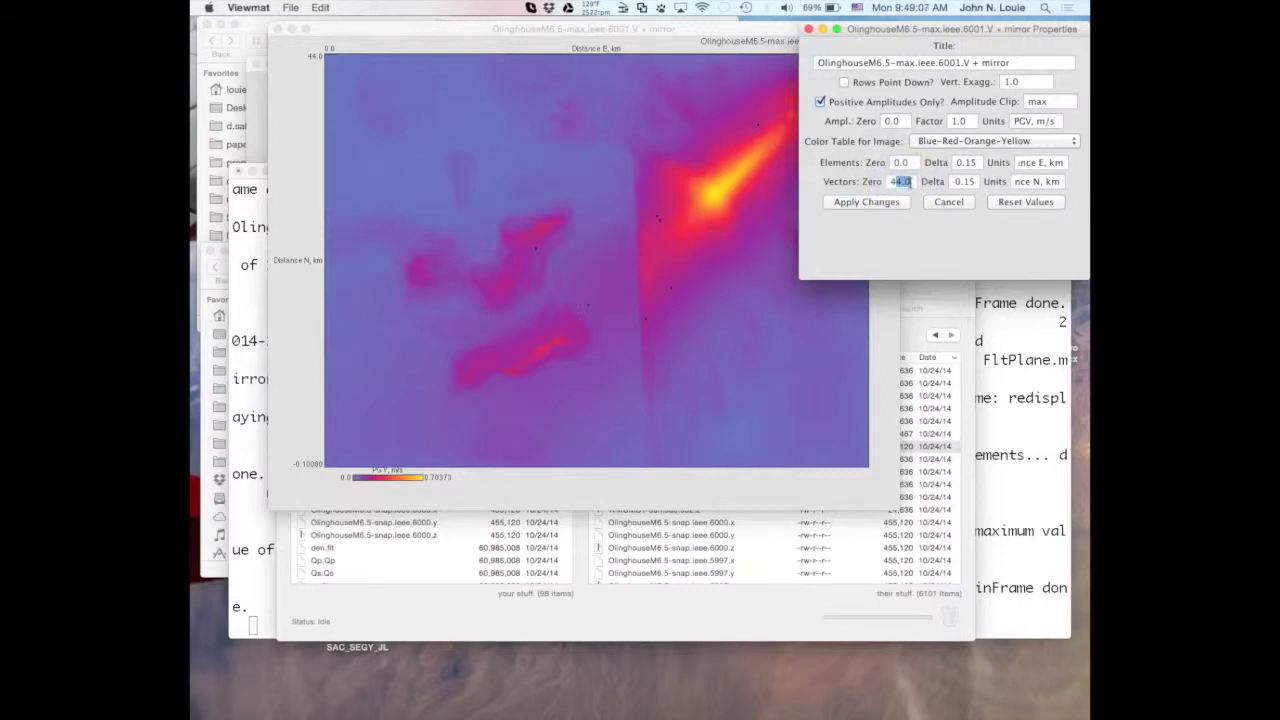
# Apply a Vectors Zero origin of 43.9, then change it to 44.1 and apply.
pyautogui.write('43.9')
pyautogui.click(868, 205)
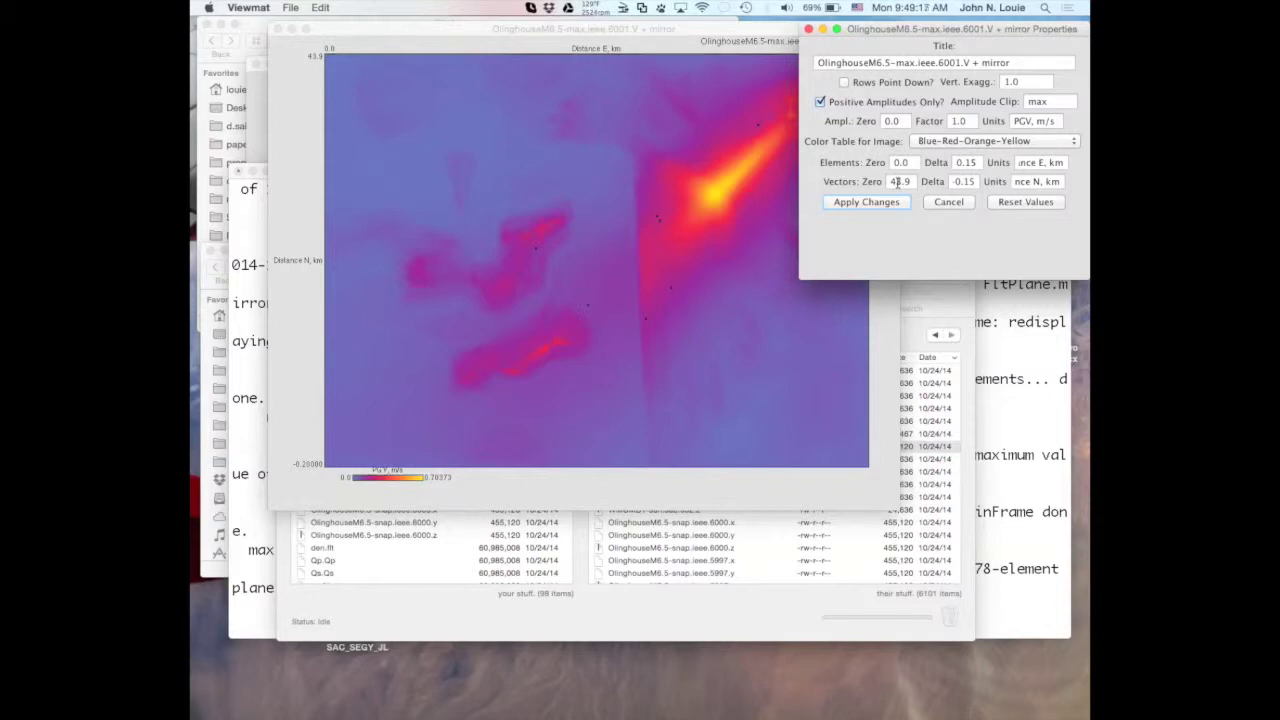
pyautogui.doubleClick(897, 181)
pyautogui.write('44.1')
pyautogui.click(874, 204)
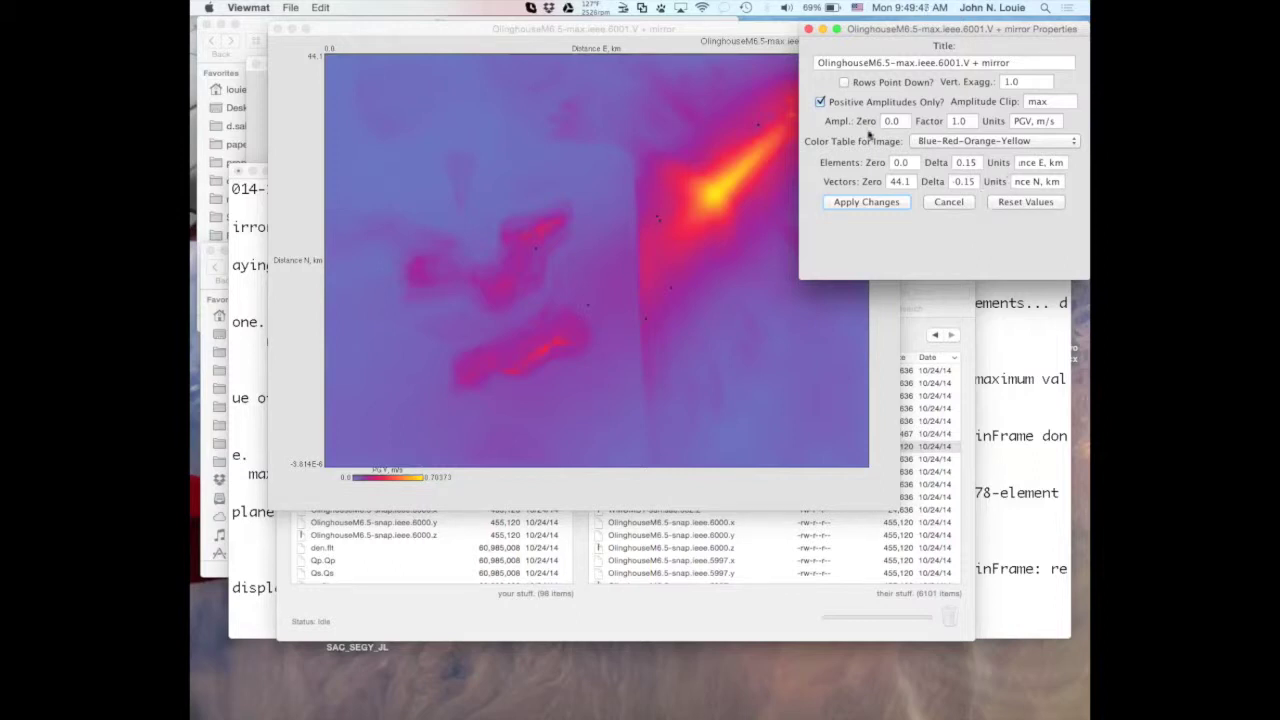
pyautogui.click(737, 35)
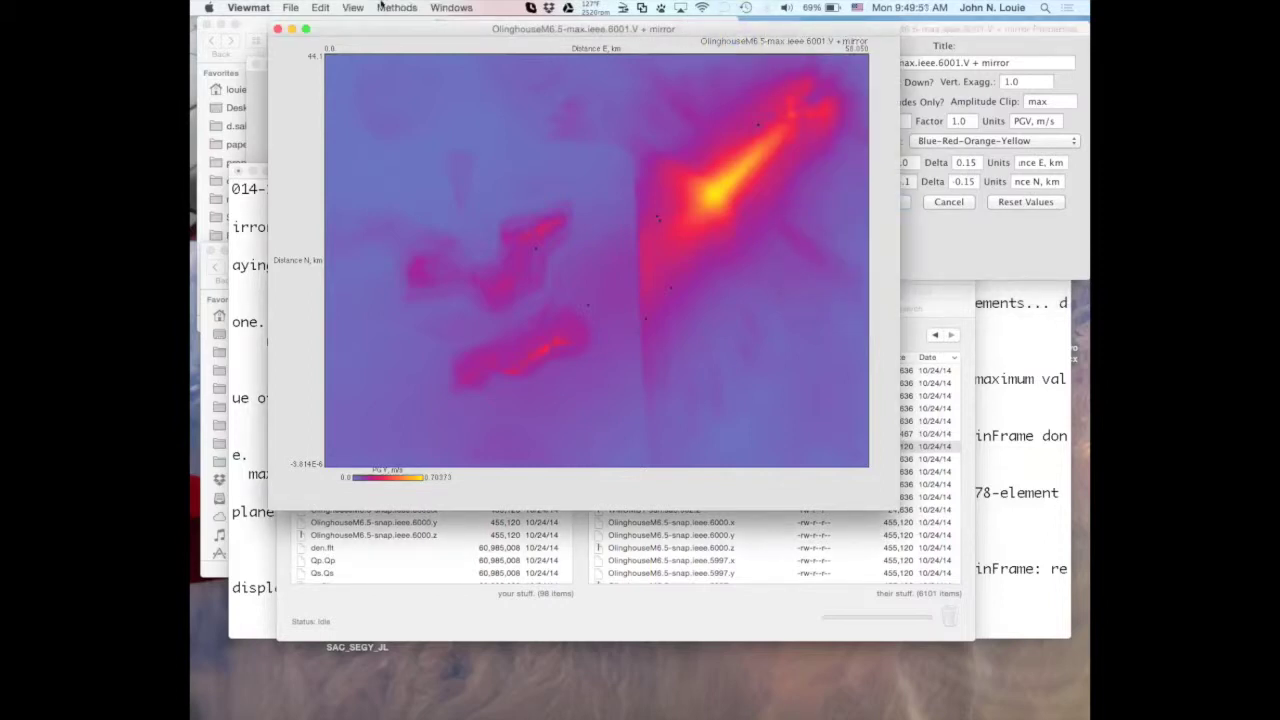
# Erase all picks from the PGV image using Edit > Erase All Picks.
pyautogui.click(320, 8)
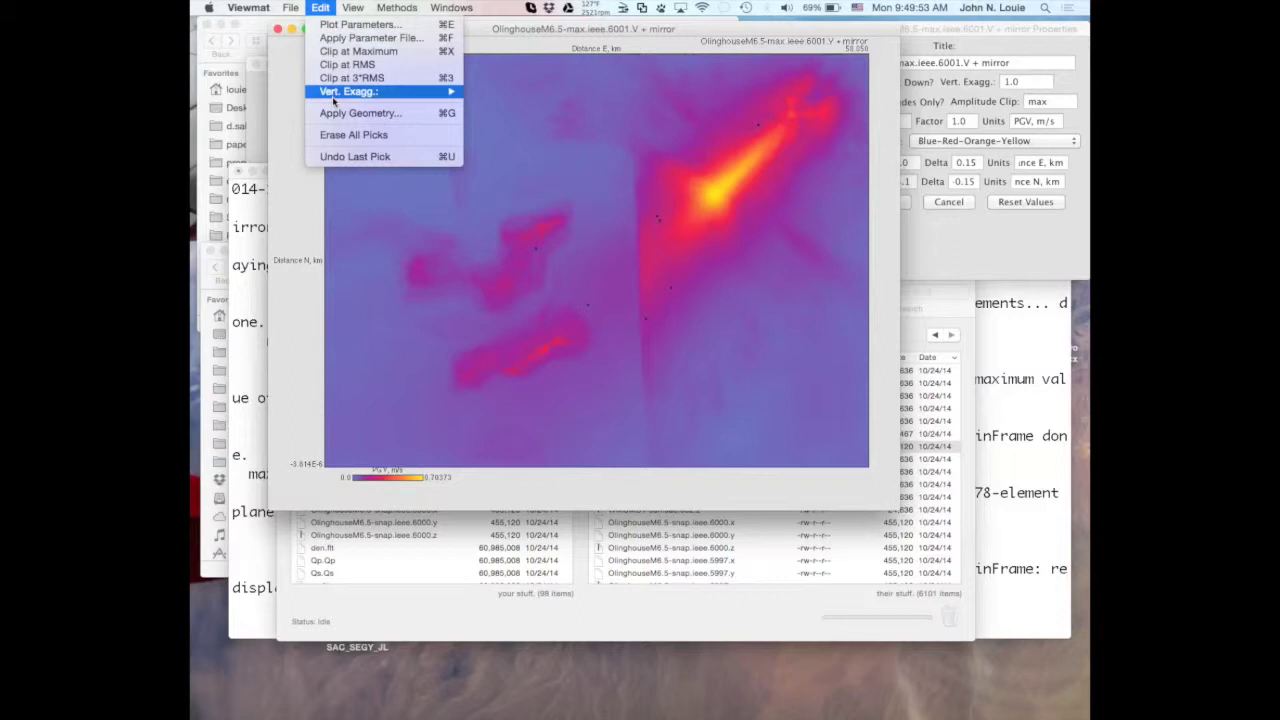
pyautogui.click(337, 138)
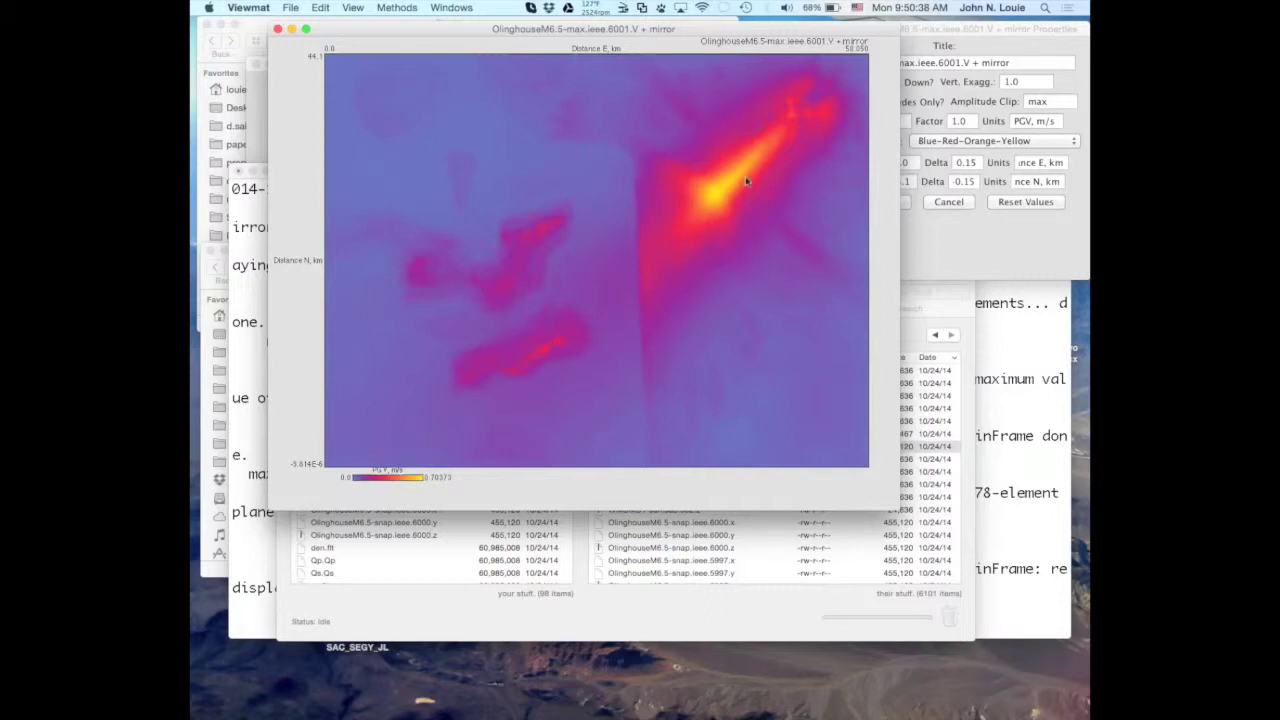
# Place one pick point on the lower-left red streak of the PGV image.
pyautogui.press('BackSpace')
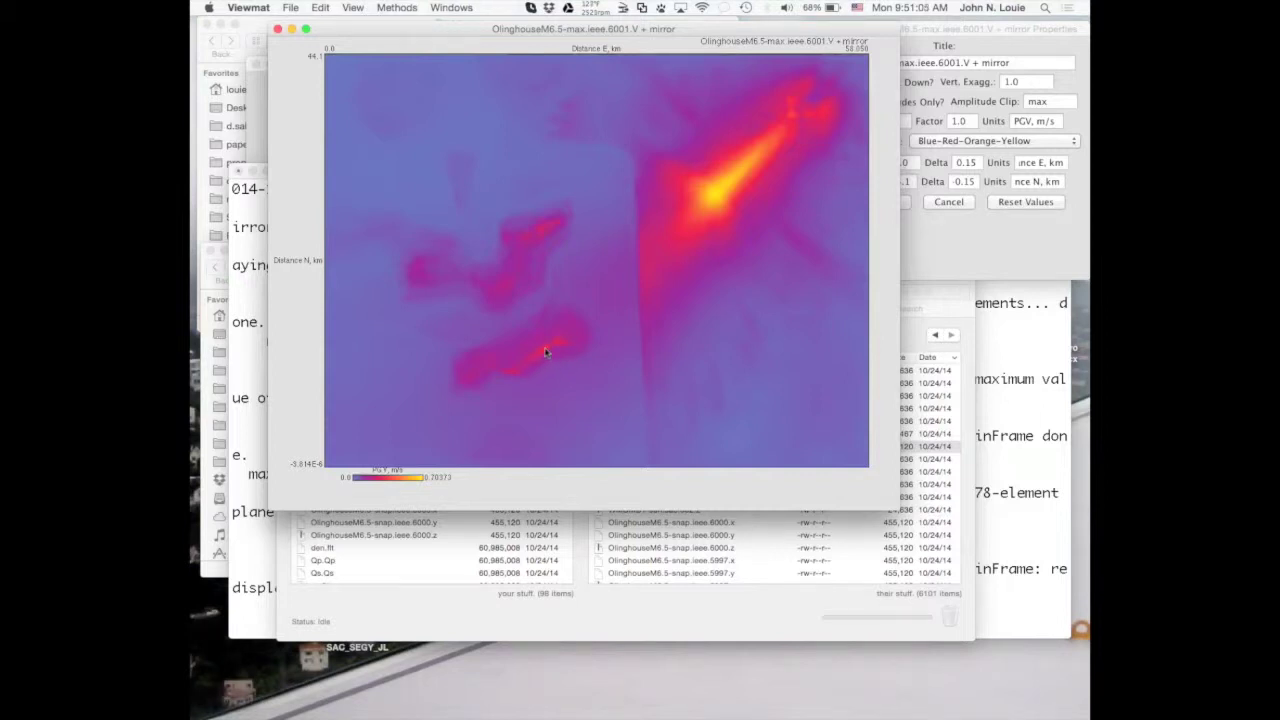
pyautogui.click(545, 350)
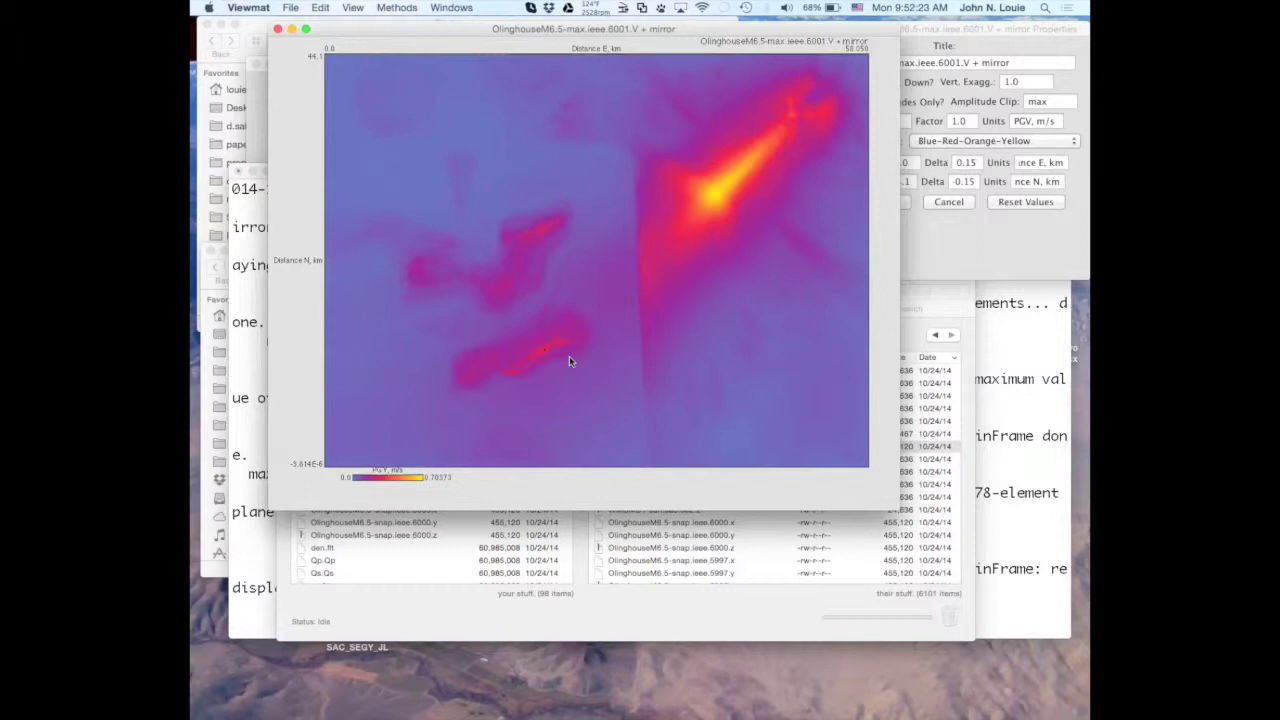
pyautogui.click(569, 356)
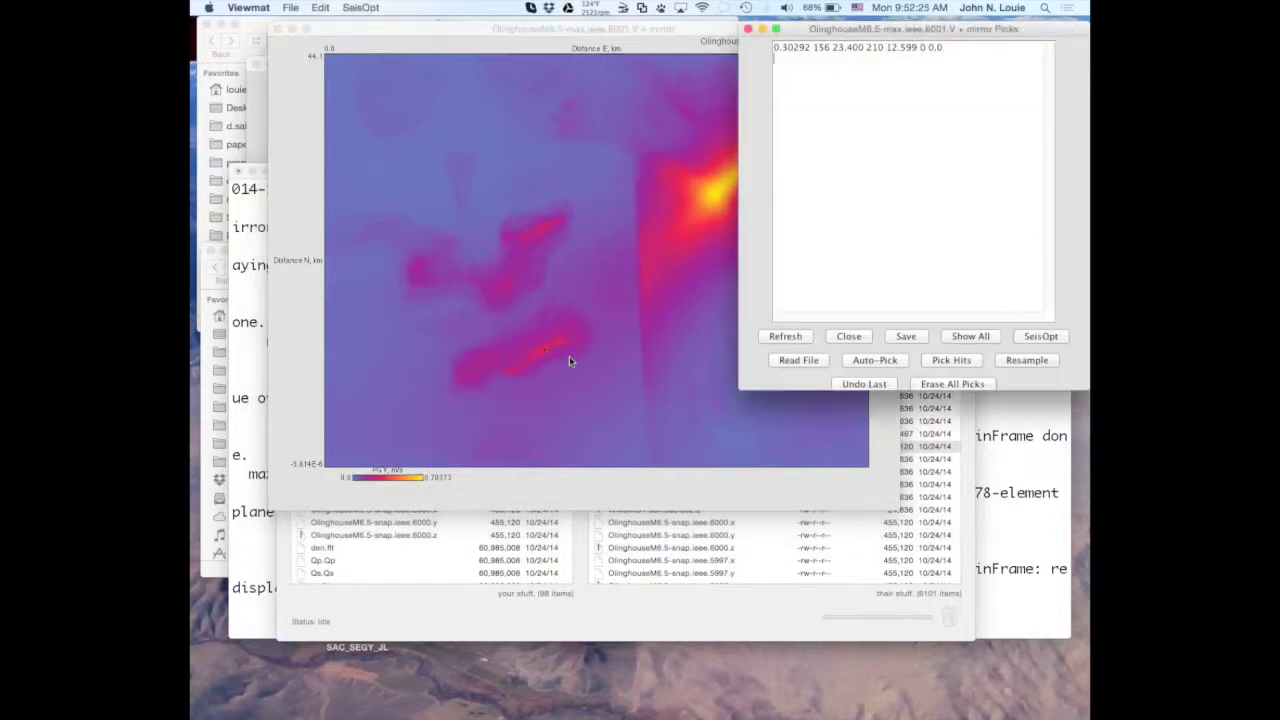
pyautogui.click(783, 50)
pyautogui.moveTo(782, 48); pyautogui.dragTo(795, 48)
pyautogui.click(748, 29)
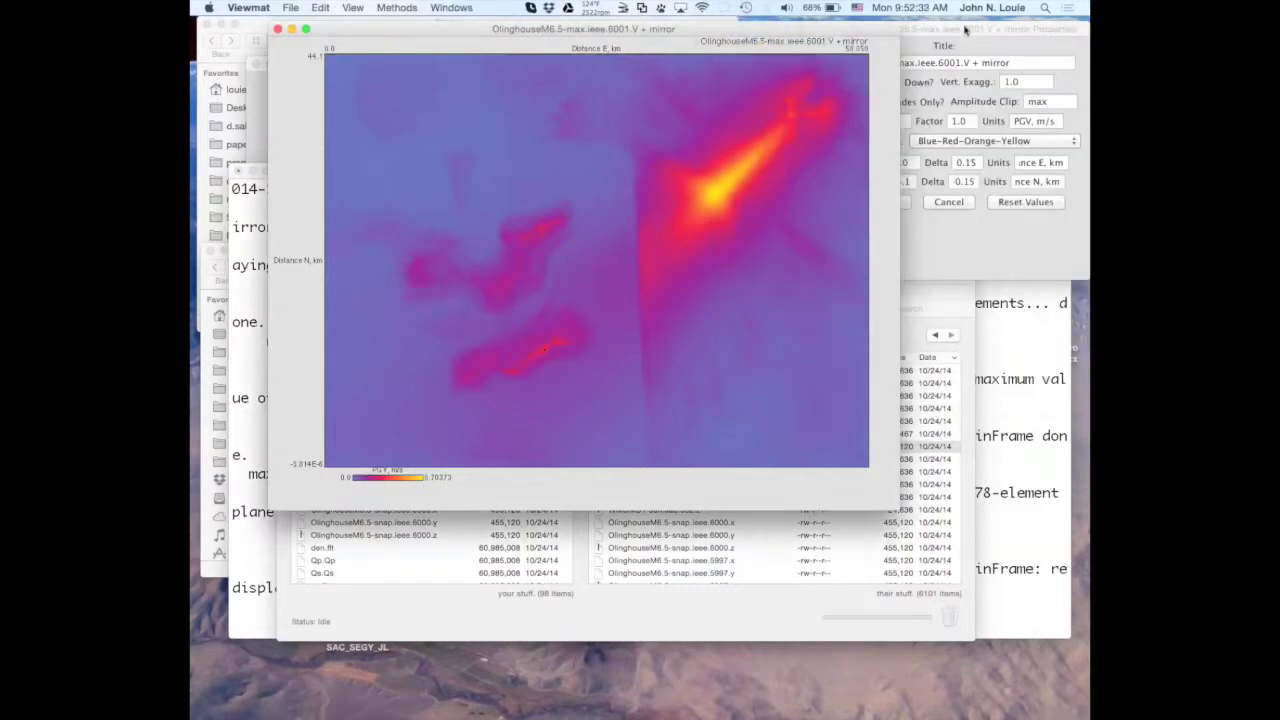
pyautogui.click(895, 84)
# Set the amplitude clip to 0.3 and apply it.
pyautogui.doubleClick(1037, 101)
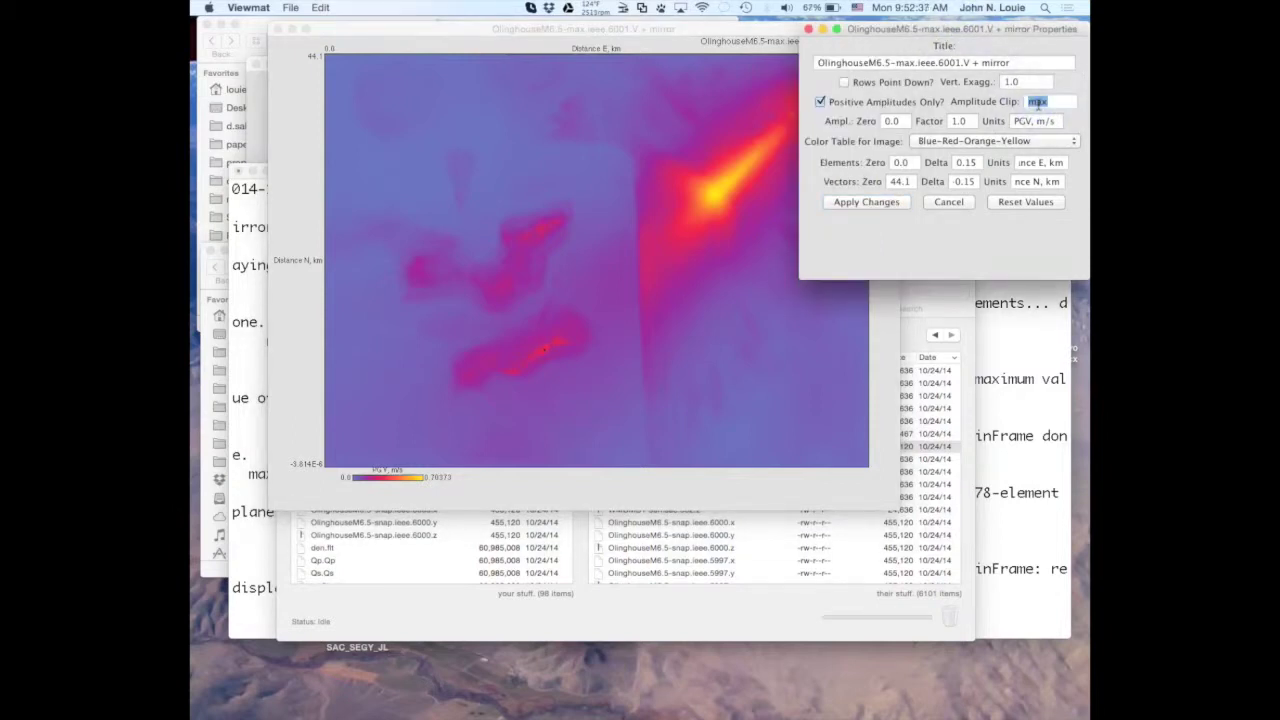
pyautogui.write('0.3')
pyautogui.click(874, 203)
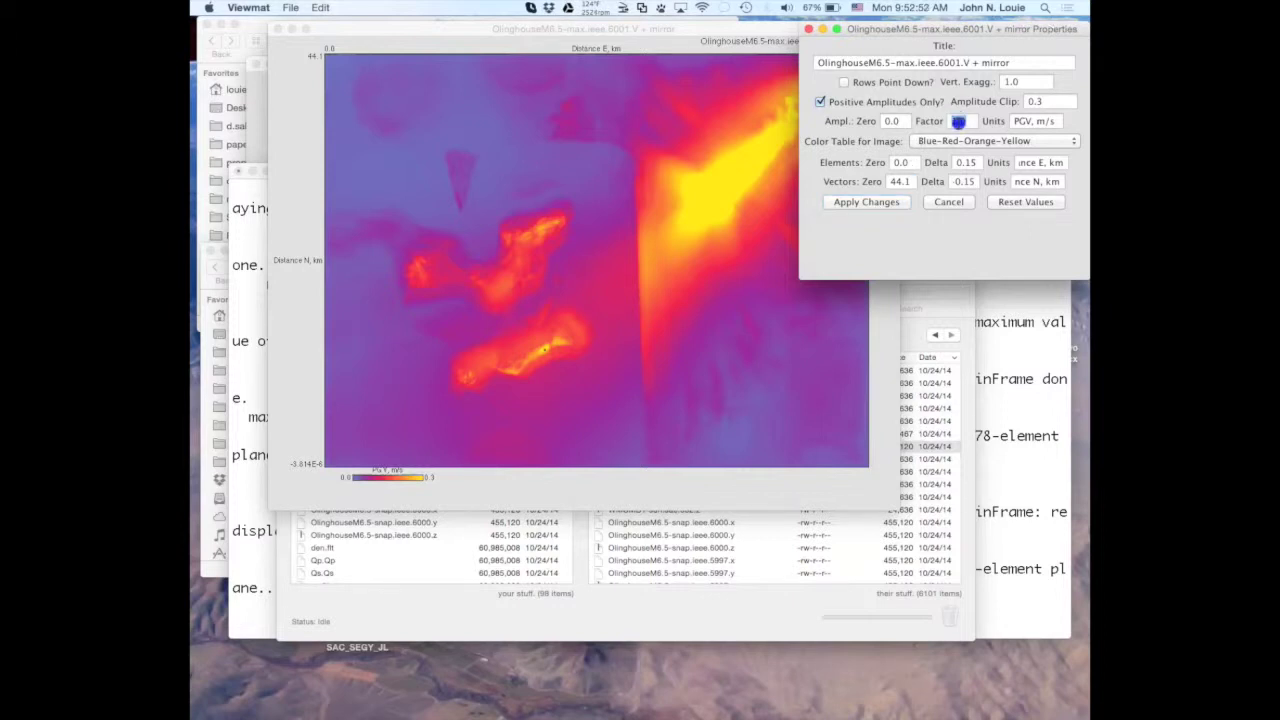
# Set amplitude factor 100, units 'PGV, cm/s' and clip 30, then apply.
pyautogui.click(958, 121)
pyautogui.write('0')
pyautogui.click(1040, 121)
pyautogui.write('c')
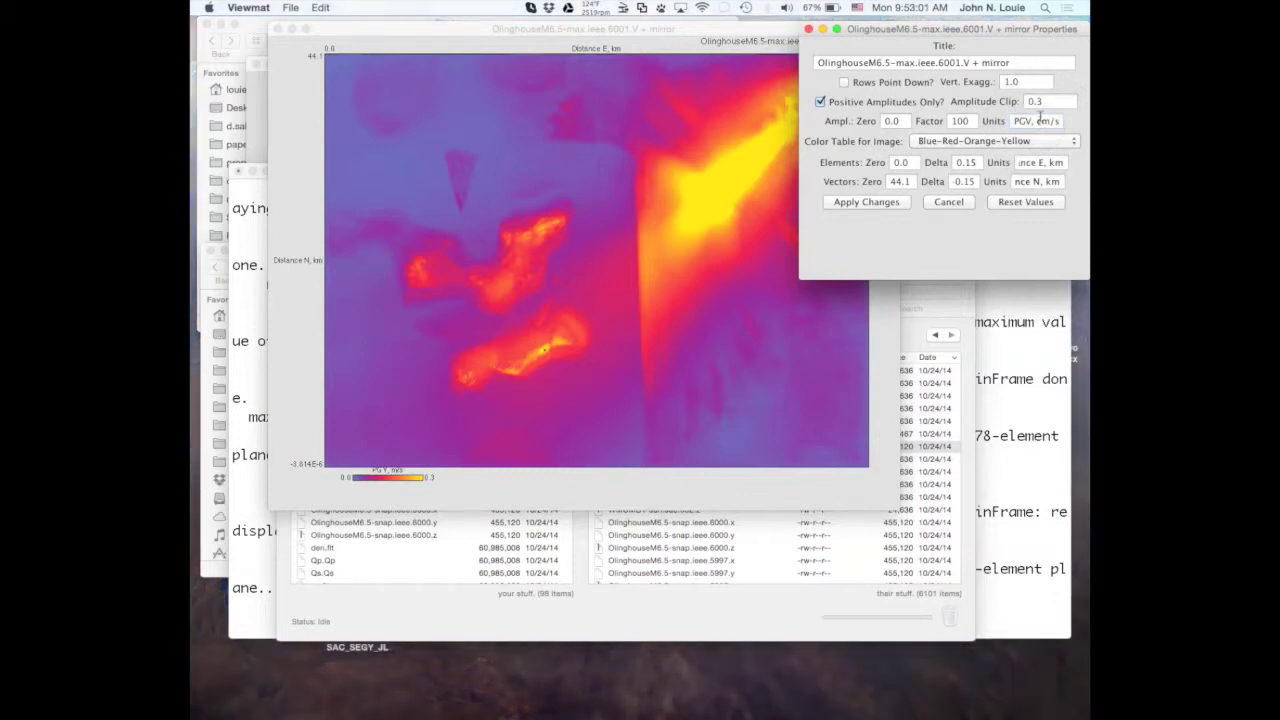
pyautogui.click(1046, 102)
pyautogui.press('BackSpace')
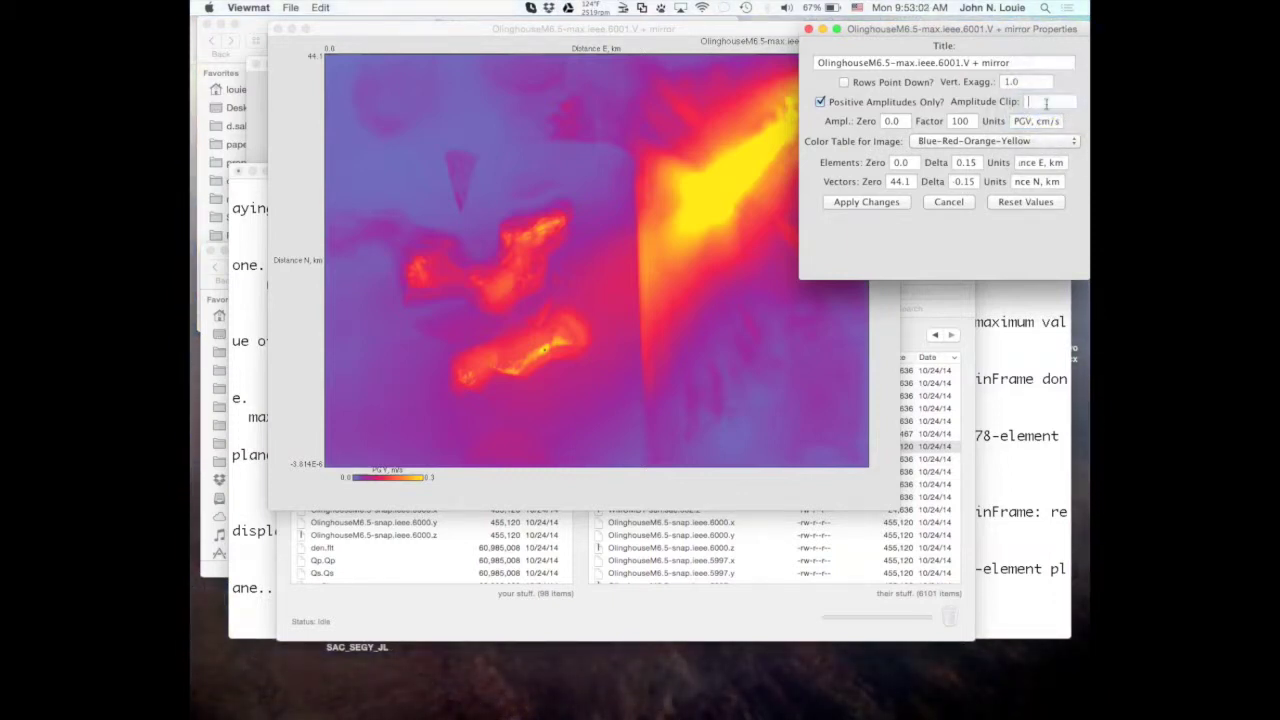
pyautogui.write('30')
pyautogui.click(877, 204)
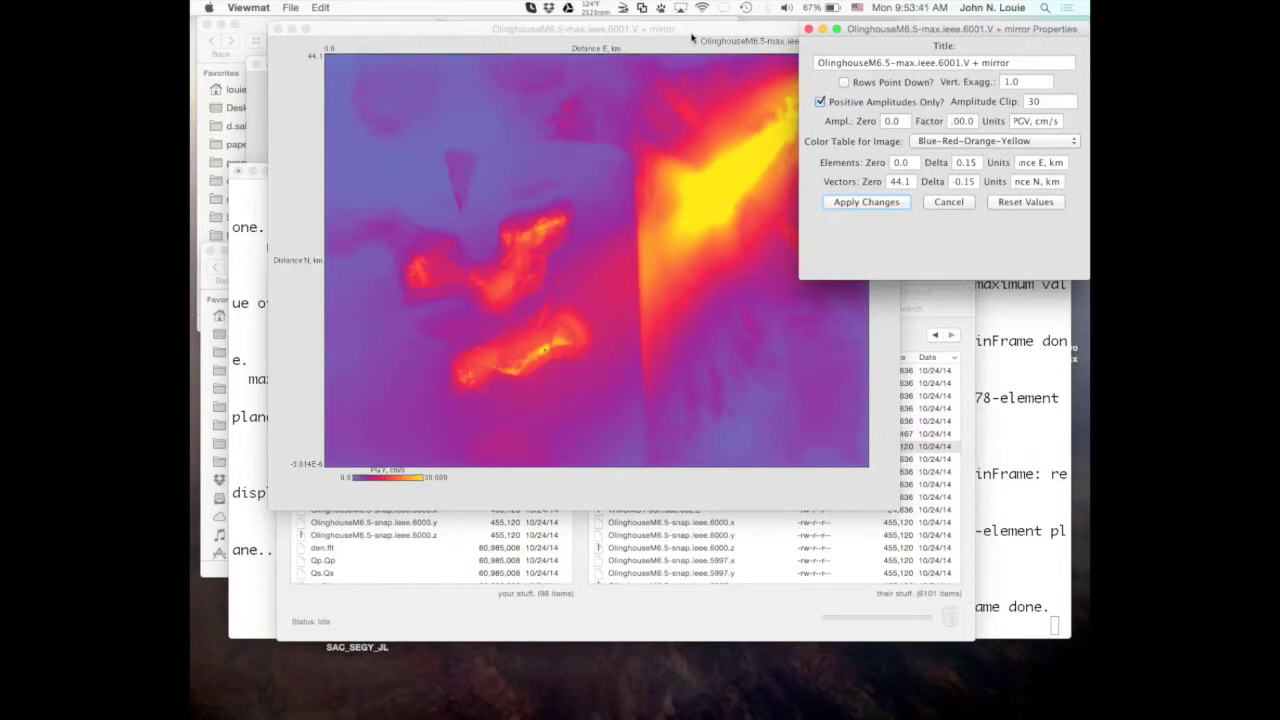
# Bring the PGV image window in front of the Properties panel.
pyautogui.click(691, 38)
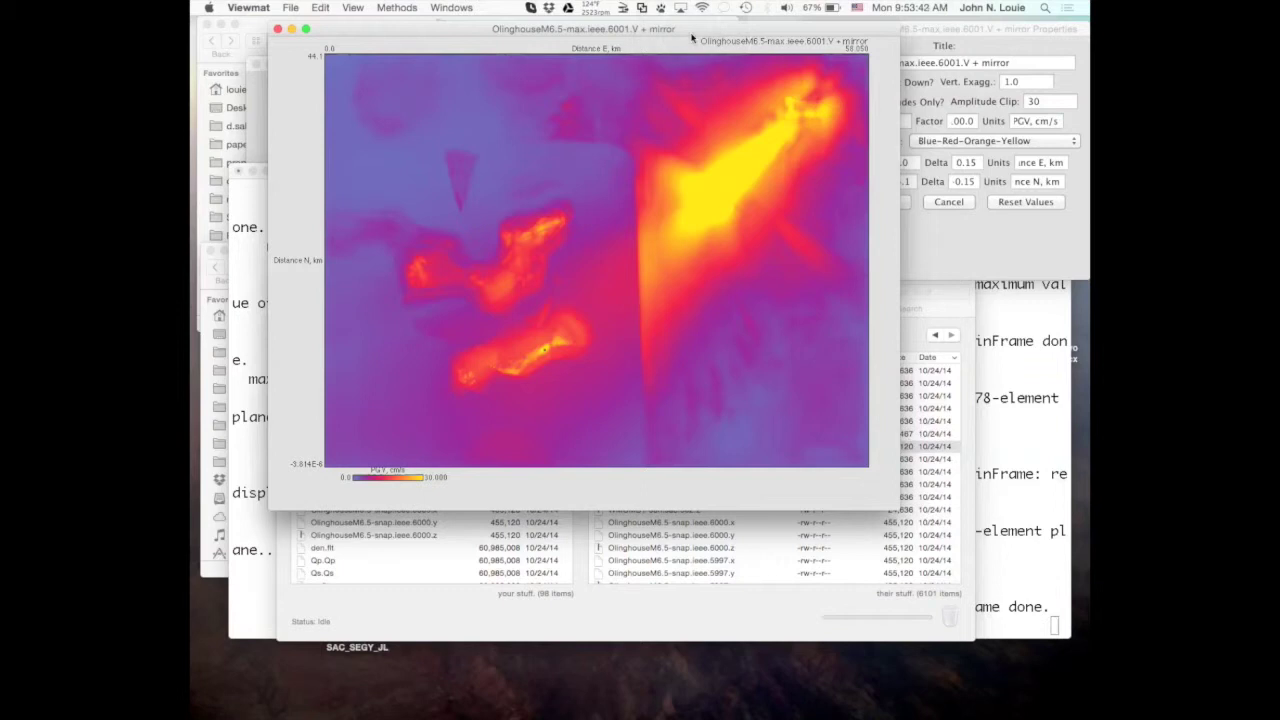